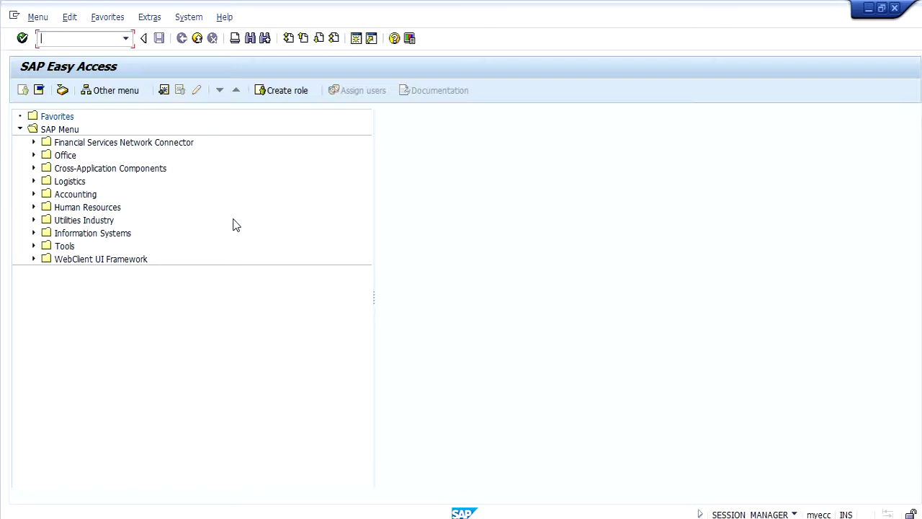
- Run transaction SPRO and display the SAP Reference IMG
type("SPRO")
key("Return")
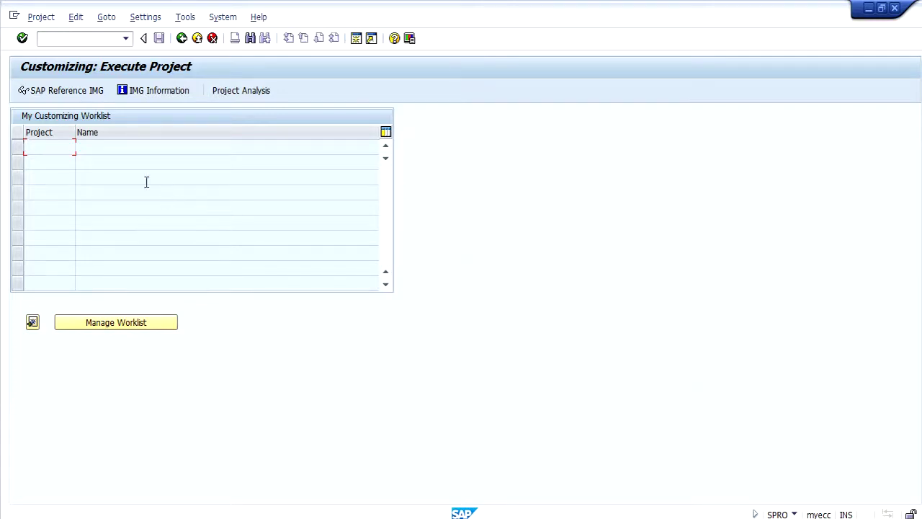
left_click(71, 92)
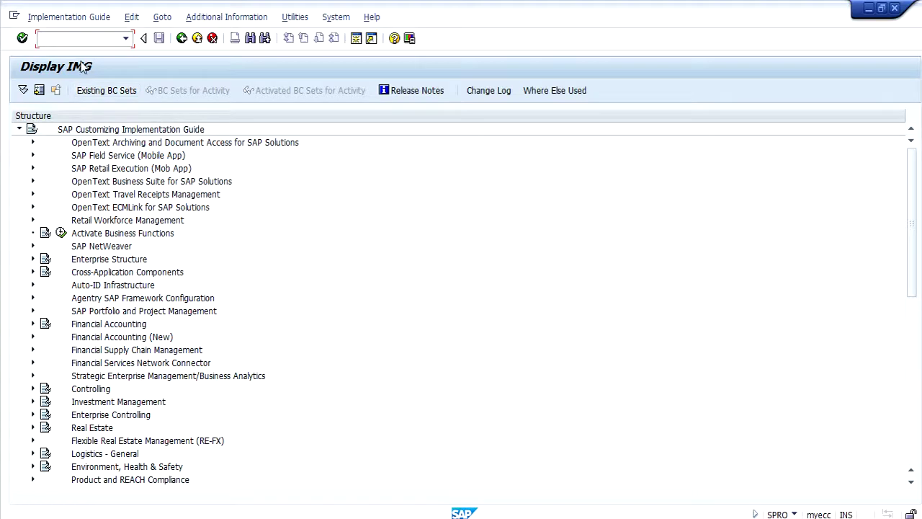
- Expand the implementation guide through Financial Accounting (New), Accounts Receivable and Accounts Payable, and Vendor Accounts down to the contents of Master Data
left_click(31, 341)
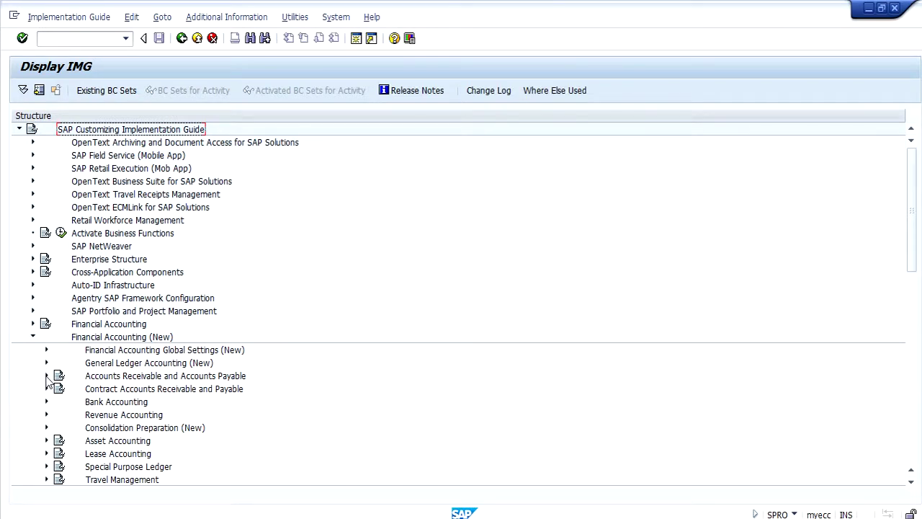
left_click(46, 376)
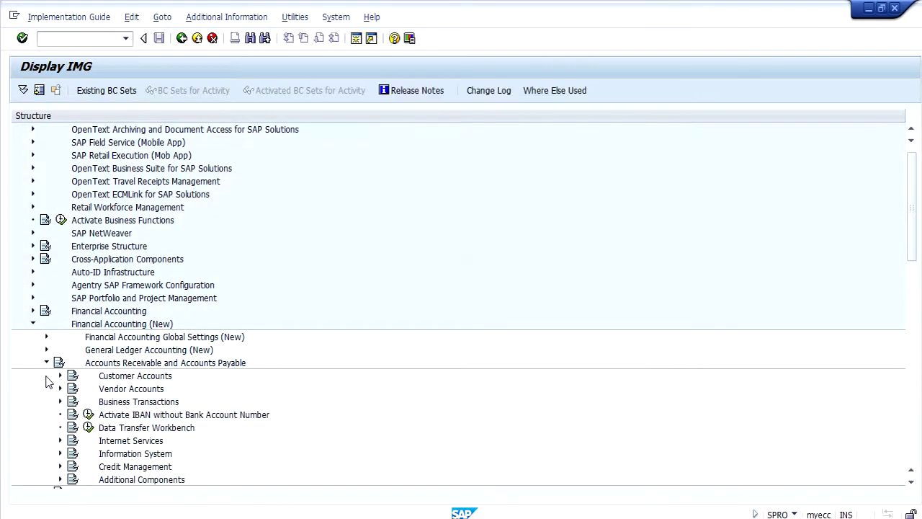
left_click(133, 390)
left_click(61, 389)
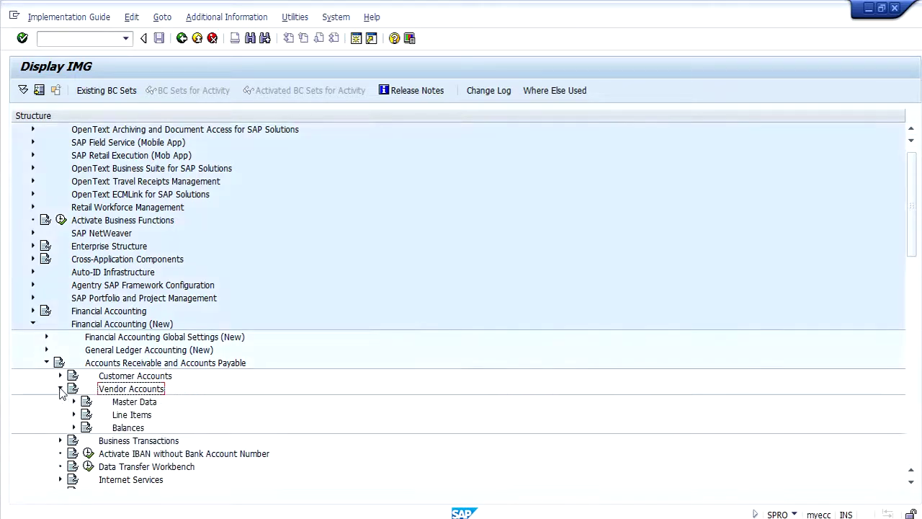
left_click(74, 401)
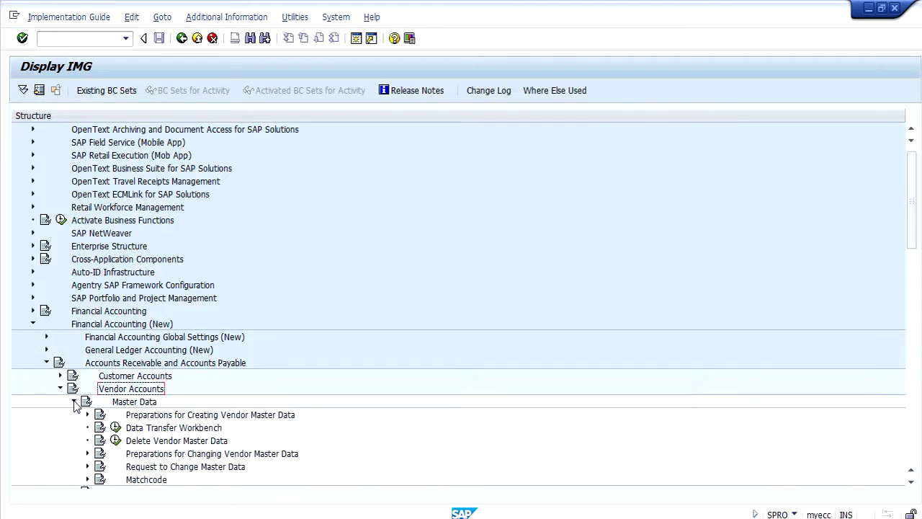
- Execute Define Account Groups with Screen Layout (Vendors) under Preparations for Creating Vendor Master Data
left_click(175, 416)
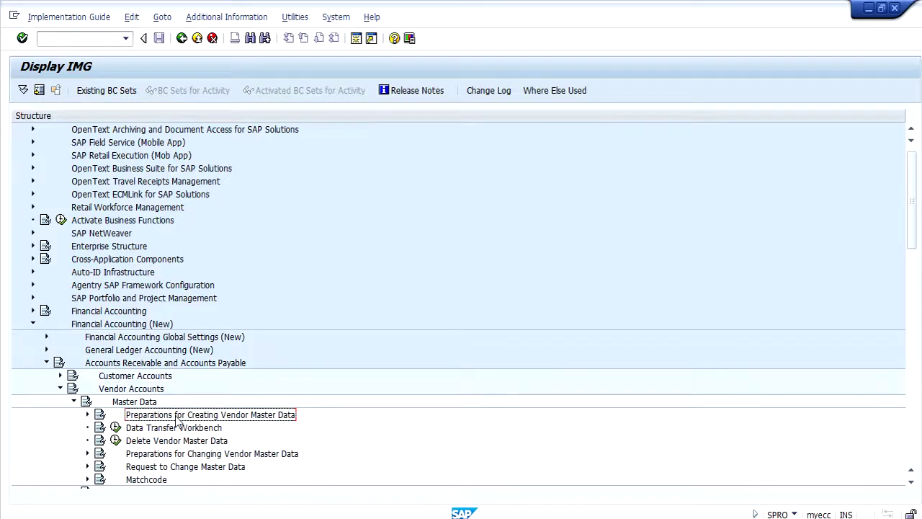
left_click(88, 416)
left_click(222, 260)
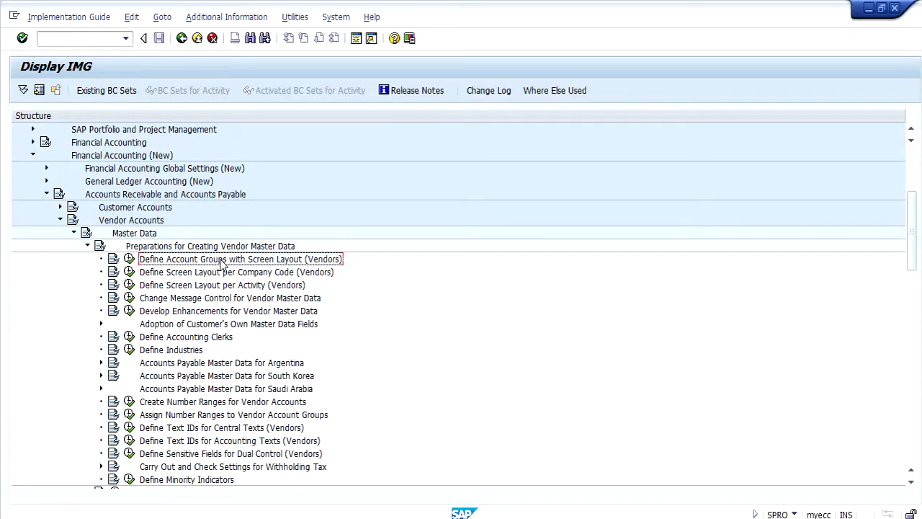
left_click(129, 259)
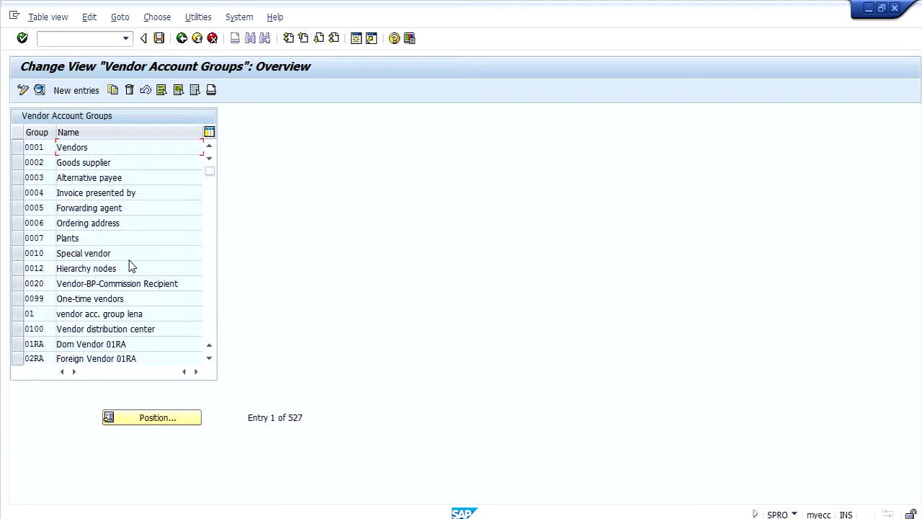
- Open the details of vendor account group 0001 and display the Address field status within its general data
left_click(45, 146)
left_click(148, 211)
left_click(130, 297)
double_click(35, 148)
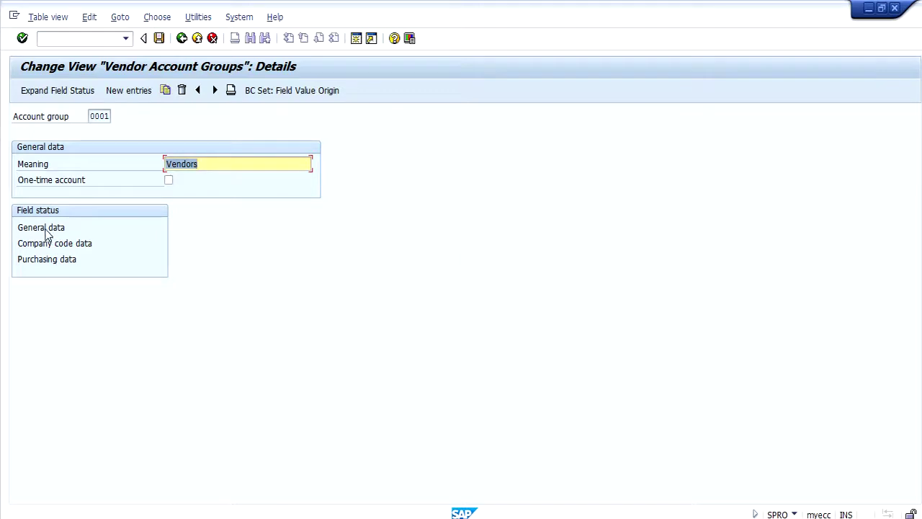
double_click(44, 228)
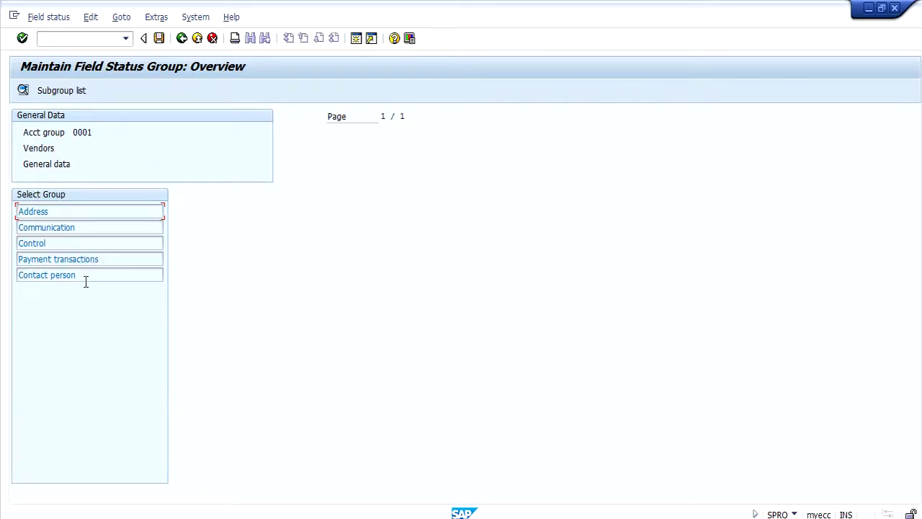
double_click(52, 211)
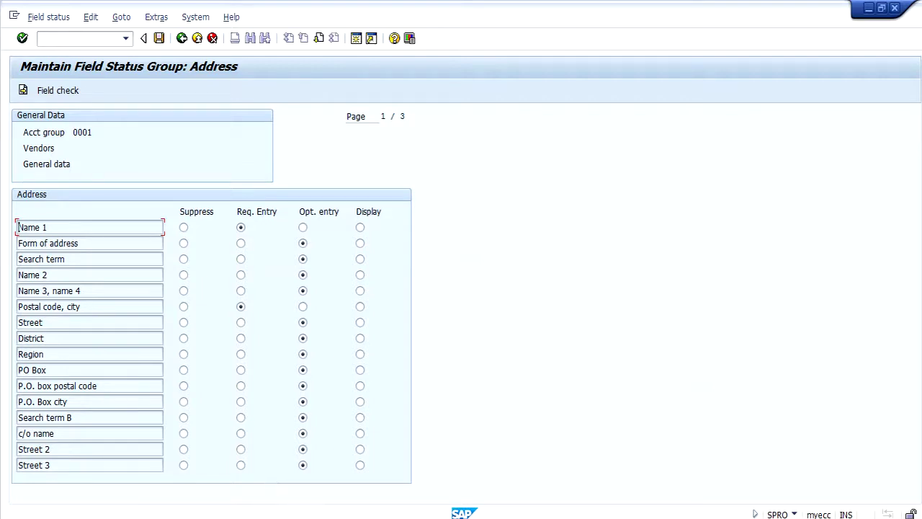
- Switch to the Display Vendor session and start creating a vendor in account group 0001, continuing to its address data
mouse_move(274, 518)
left_click(401, 453)
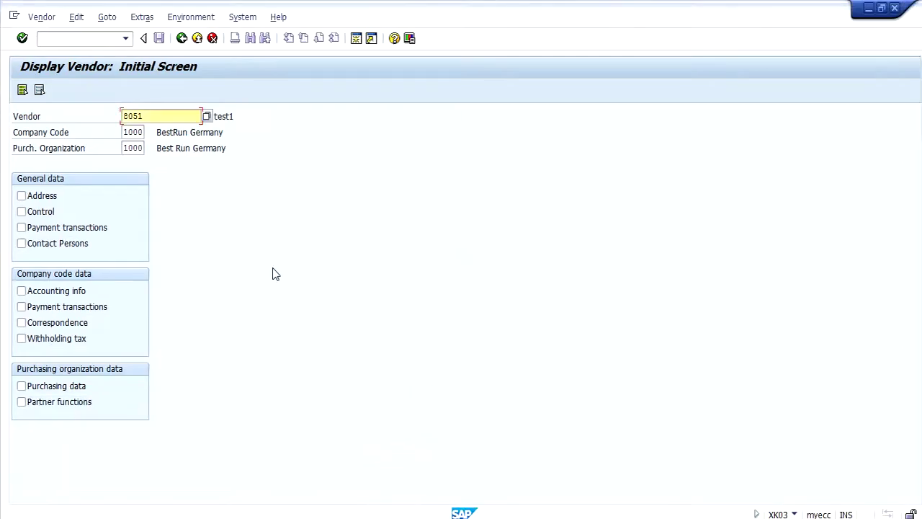
left_click(37, 19)
left_click(43, 36)
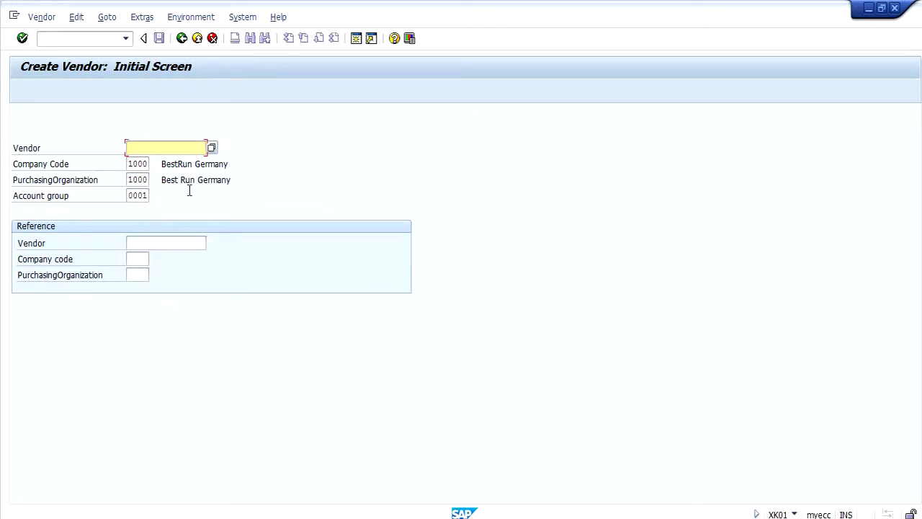
left_click(149, 195)
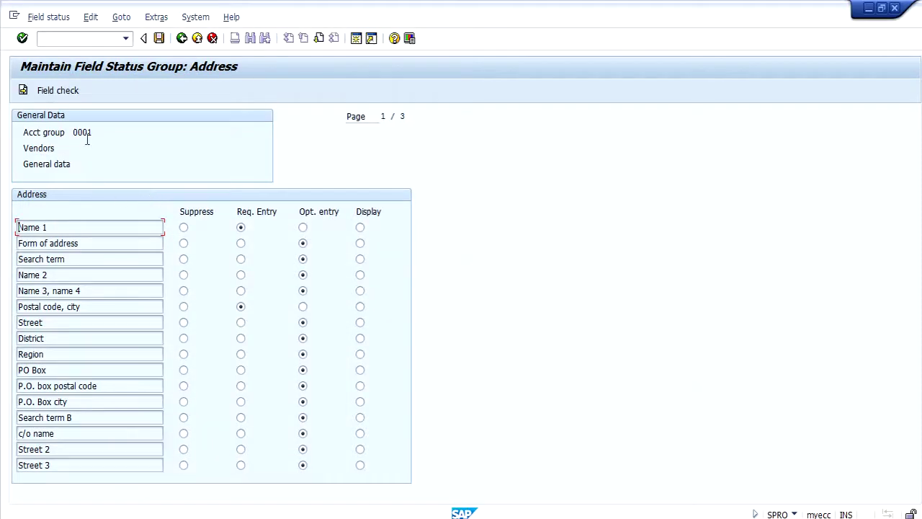
key("alt+Tab")
key("Return")
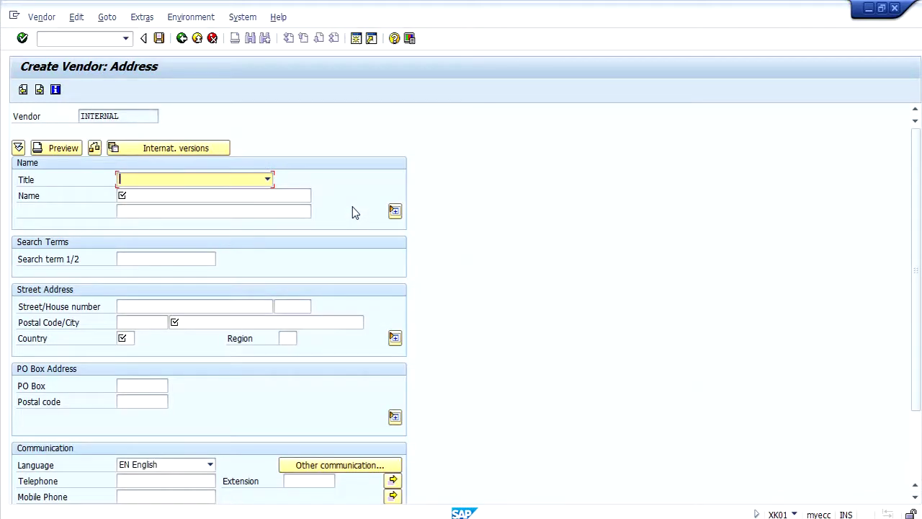
- Compare the vendor's name field with the Name 1 field status and enter TEST2 as the name
left_click(219, 195)
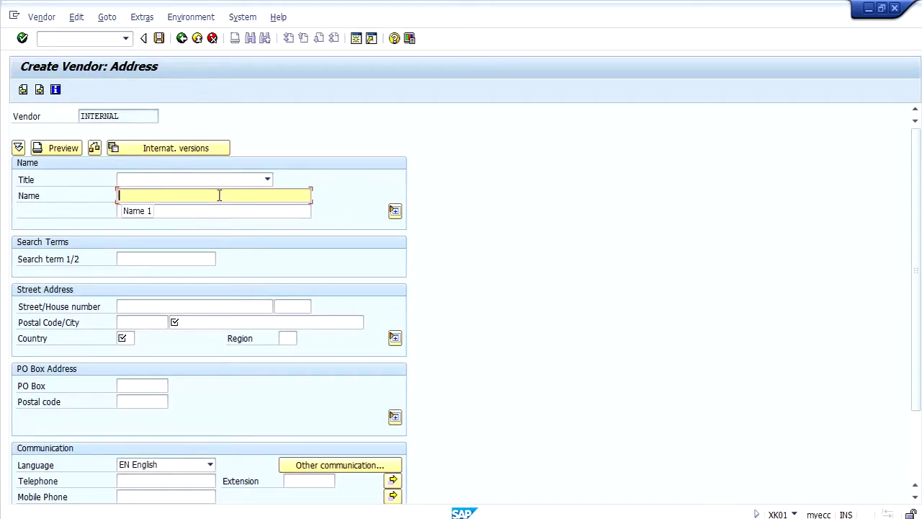
key("alt+Tab")
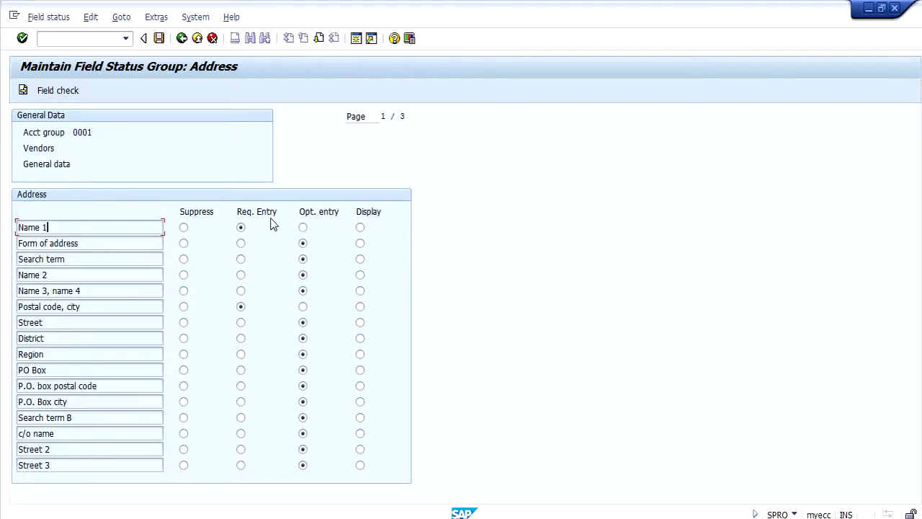
key("alt+Tab")
left_click(187, 193)
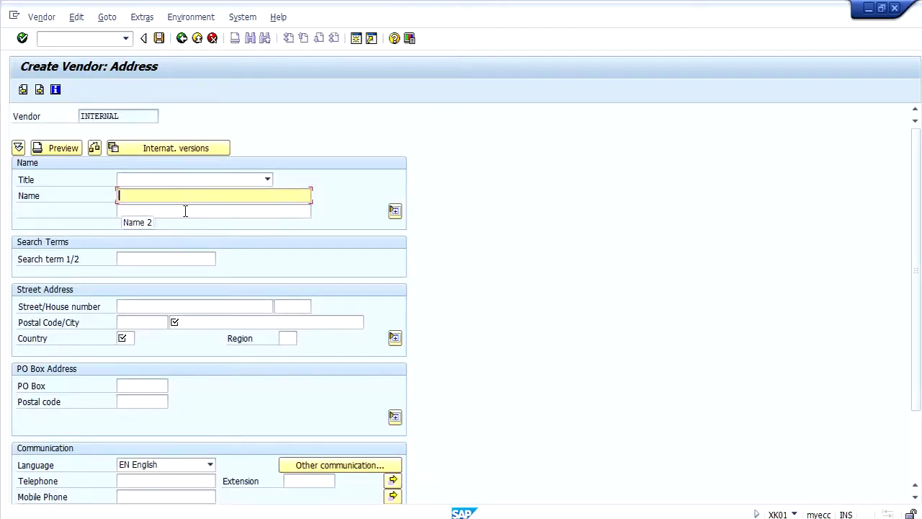
left_click(185, 210)
left_click(177, 196)
type("TEST2")
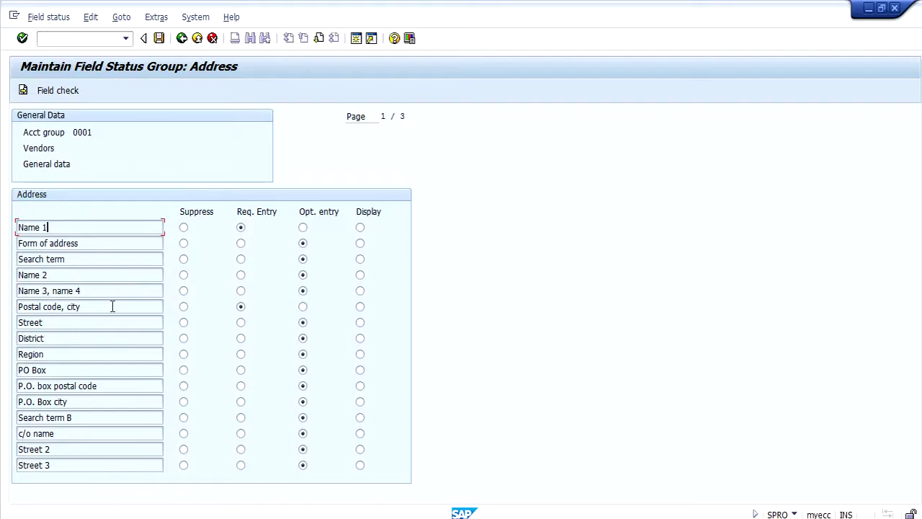
- Check the field status of postal code and city, then enter city 6302 and country DE for the vendor
left_click(112, 306)
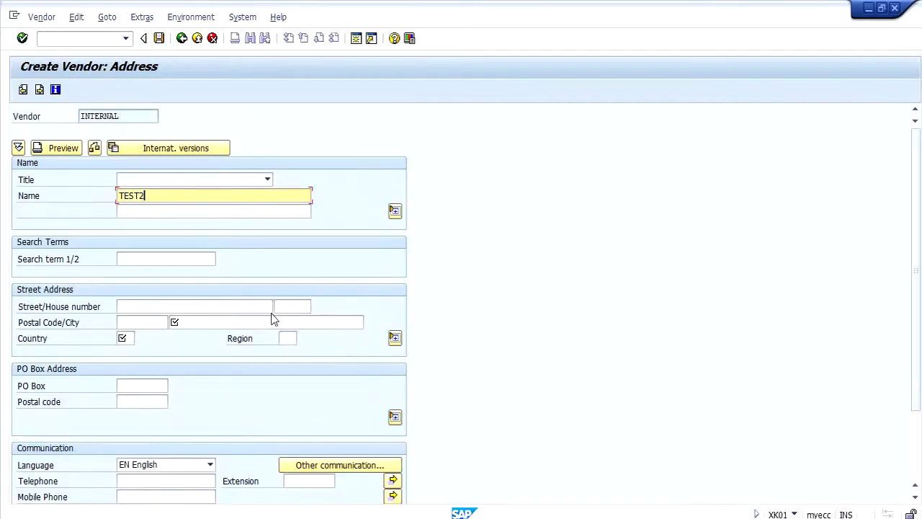
left_click(259, 319)
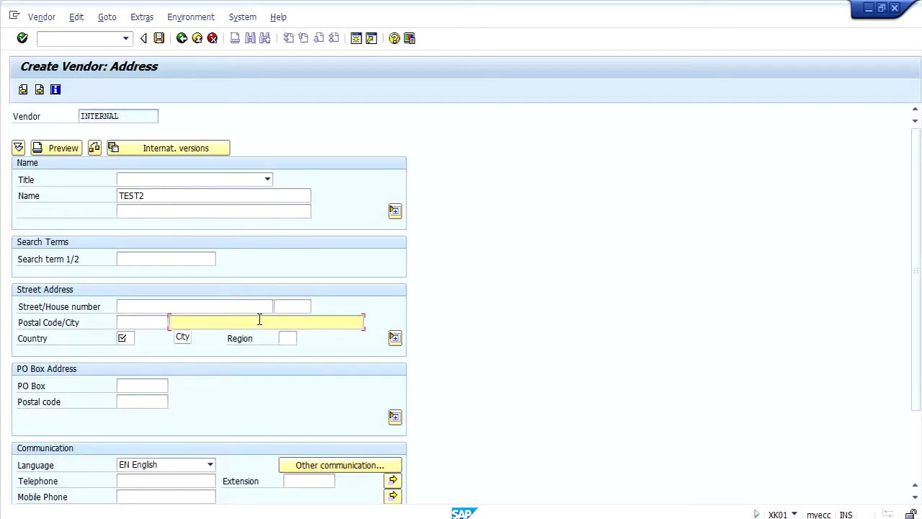
key("Down")
key("Return")
key("BackSpace")
type("2")
key("Tab")
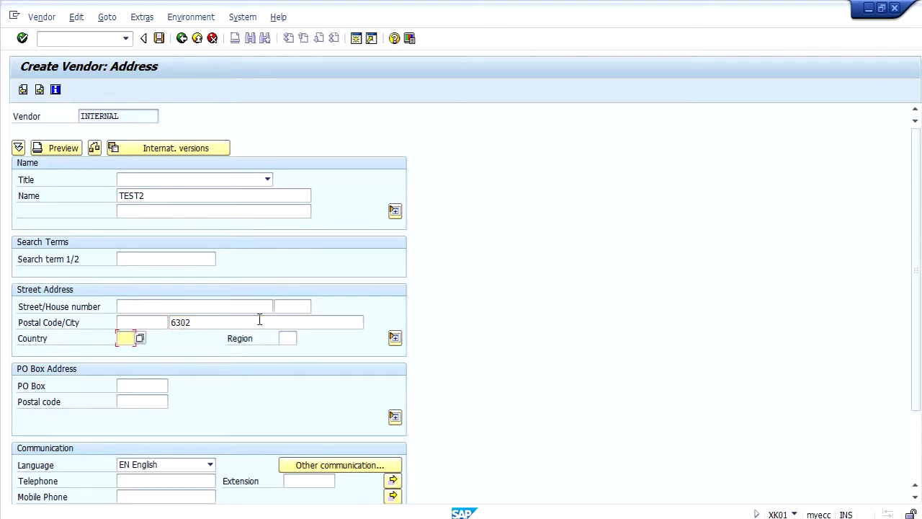
type("DE")
key("Return")
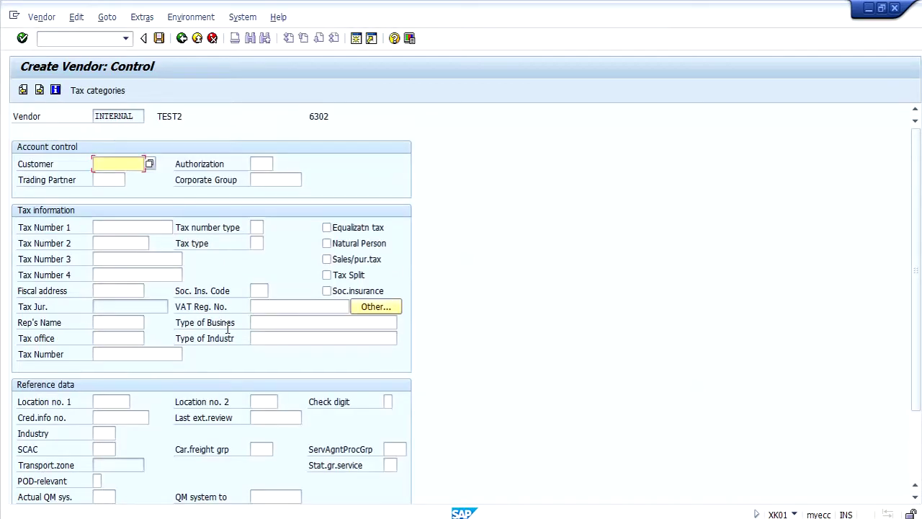
- Continue past the control and payment data to the accounting information and set the reconciliation account to 160000
key("Return")
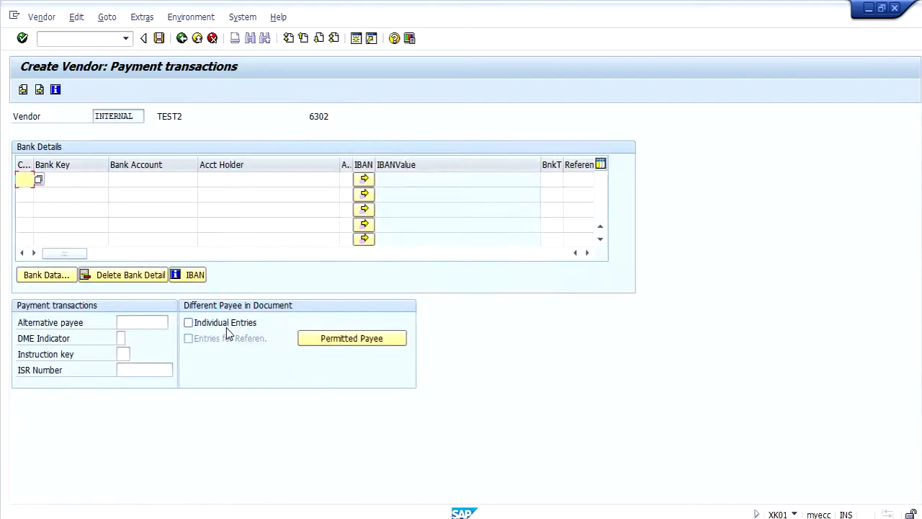
key("Return")
key("Return")
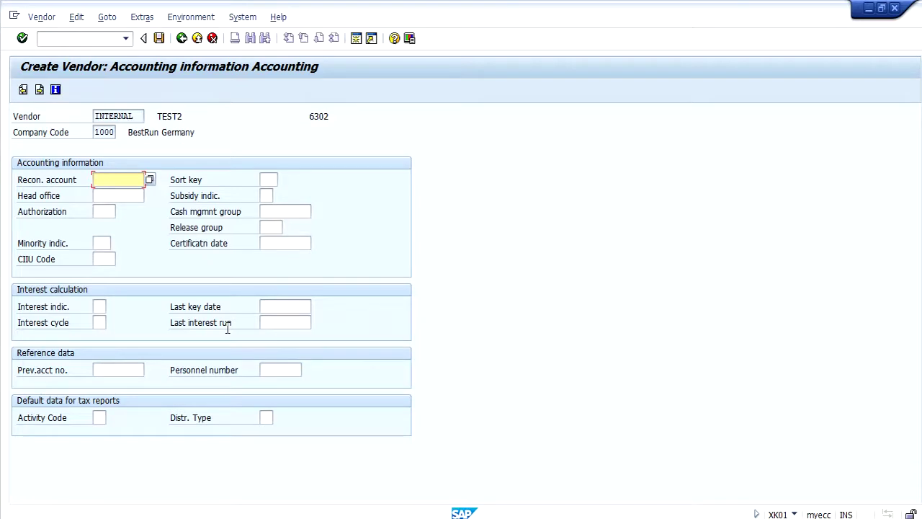
key("BackSpace")
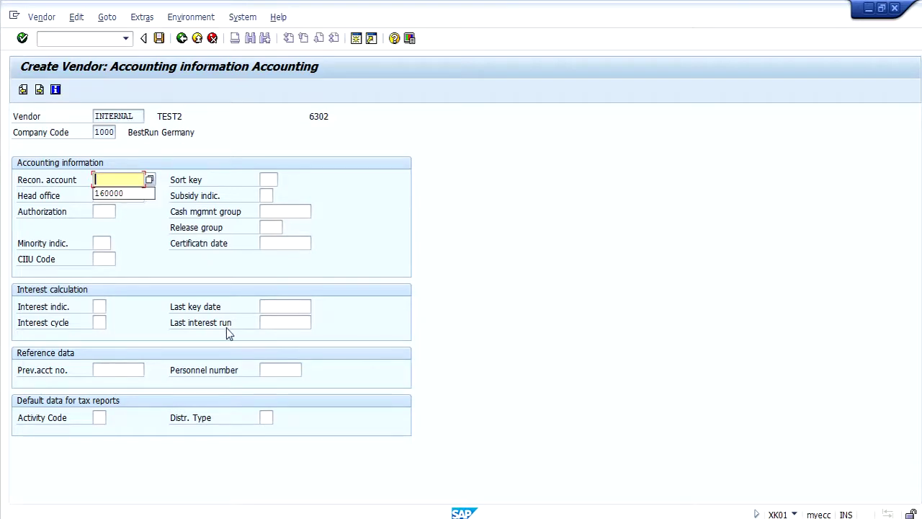
key("Down")
key("Return")
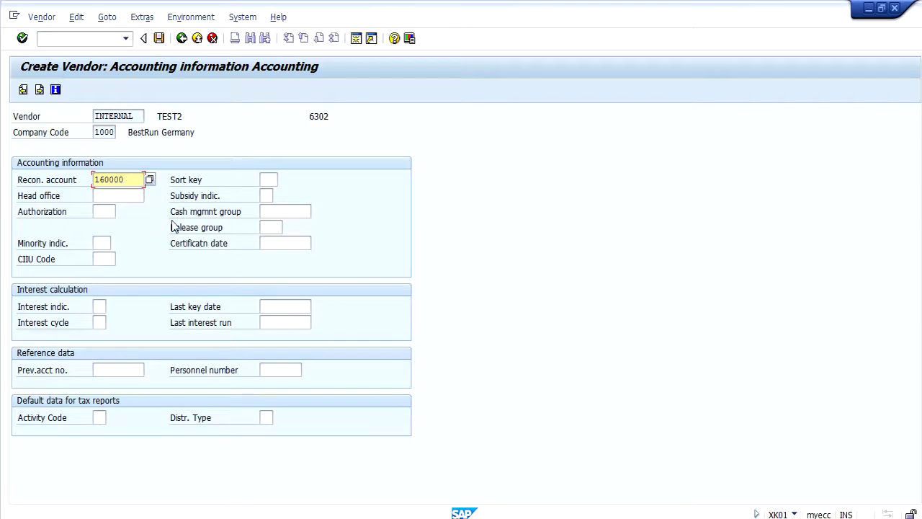
- Proceed through the remaining company code screens, leaving them blank, to the vendor's purchasing data
key("Return")
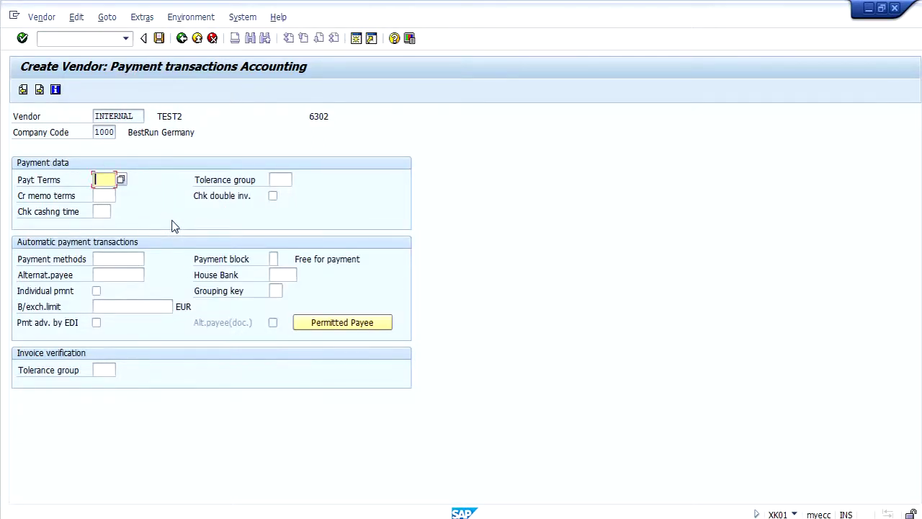
key("Return")
key("Return")
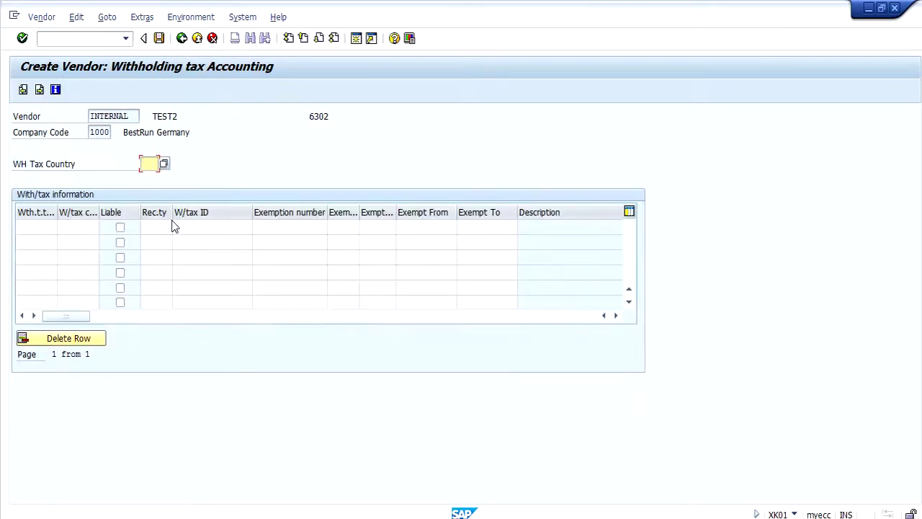
key("Return")
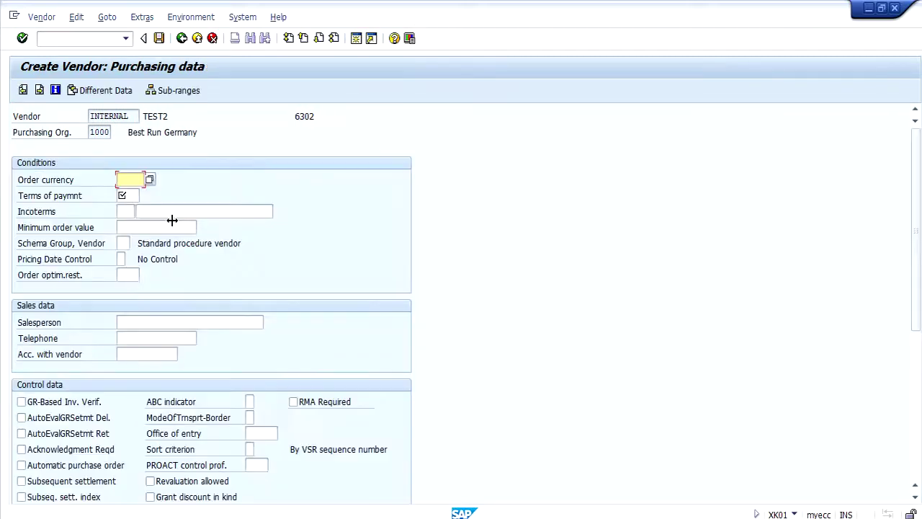
- Set the vendor's order currency to EUR in the purchasing conditions
left_click(126, 195)
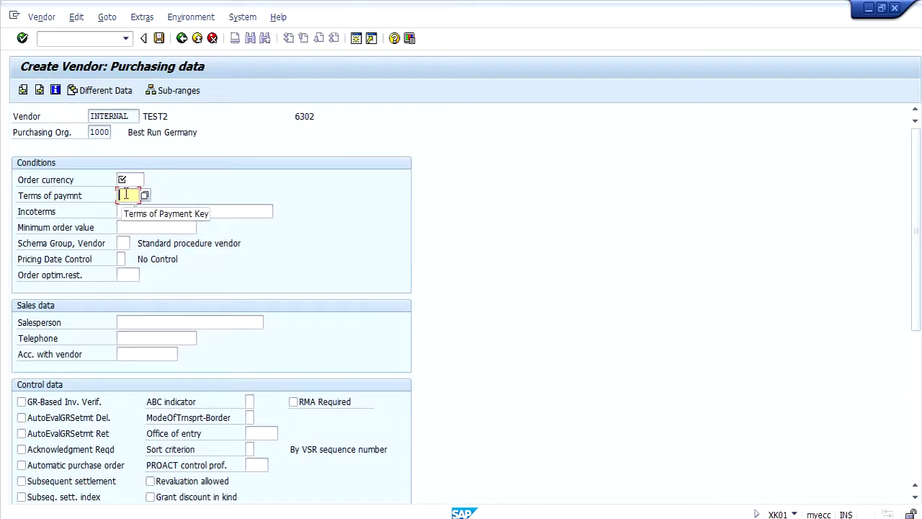
left_click(135, 179)
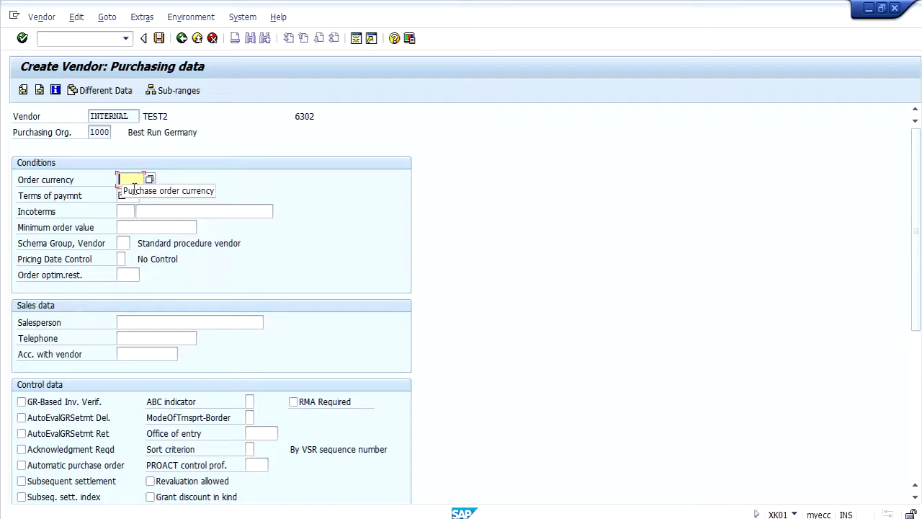
left_click(133, 196)
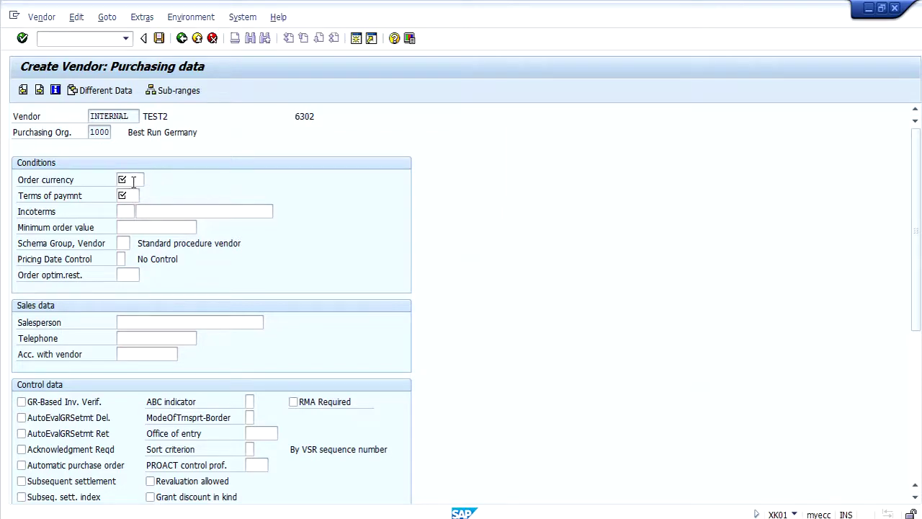
left_click(133, 181)
left_click(133, 181)
key("Down")
key("Return")
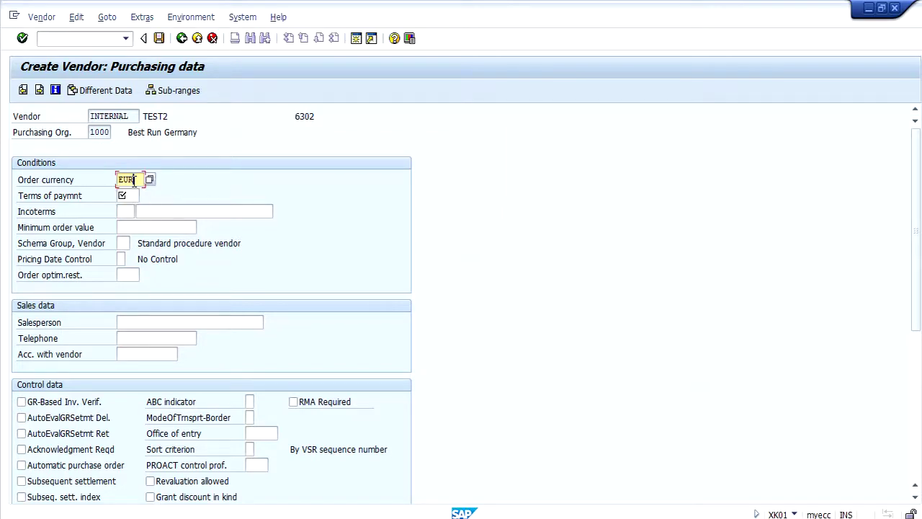
- Set the vendor's terms of payment to 0001 in the purchasing conditions
key("Tab")
key("Down")
key("Return")
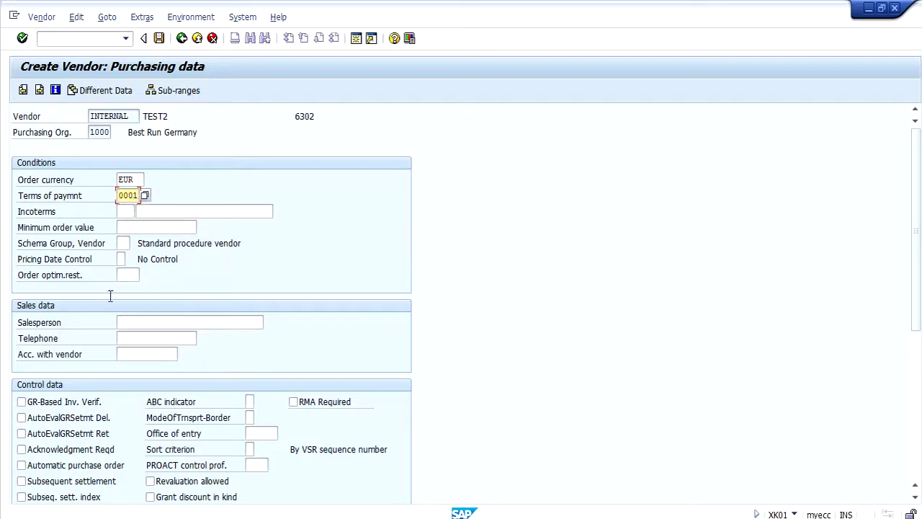
- Enable GR-based invoice verification in the purchasing control data and save the vendor TEST2
left_click(79, 408)
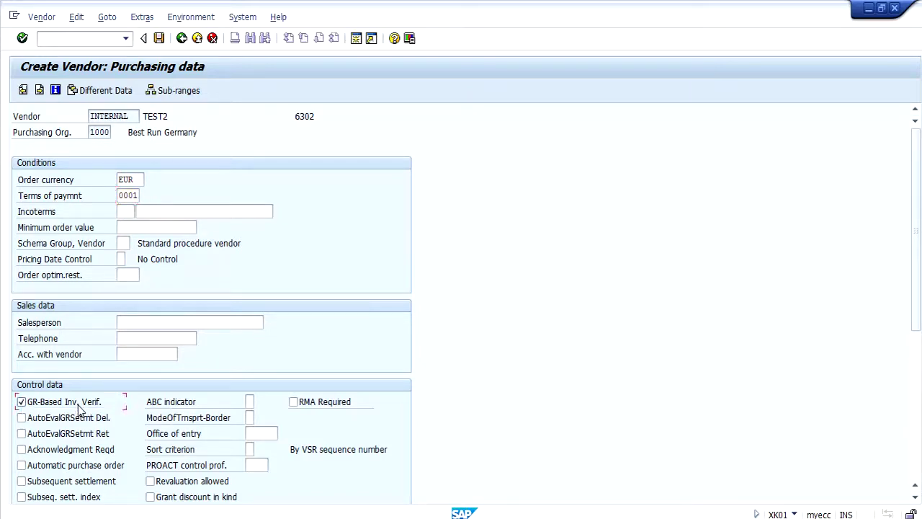
key("Return")
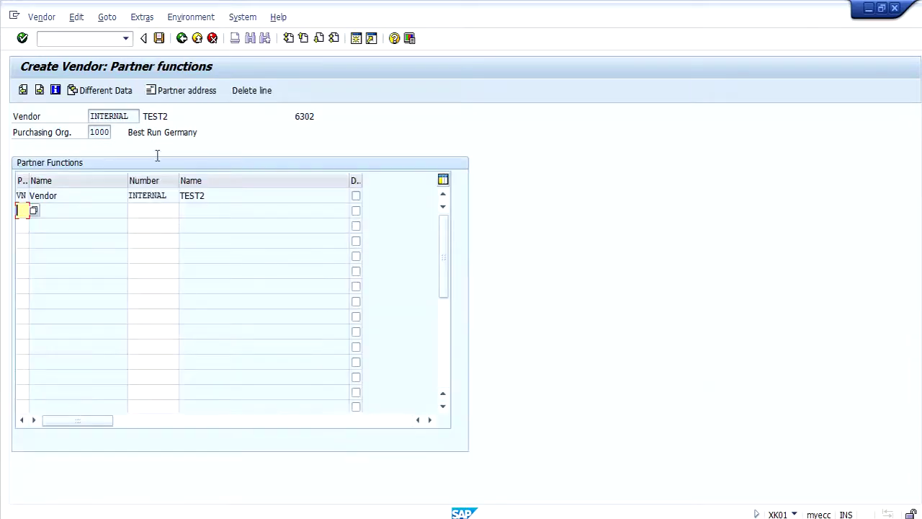
left_click(158, 39)
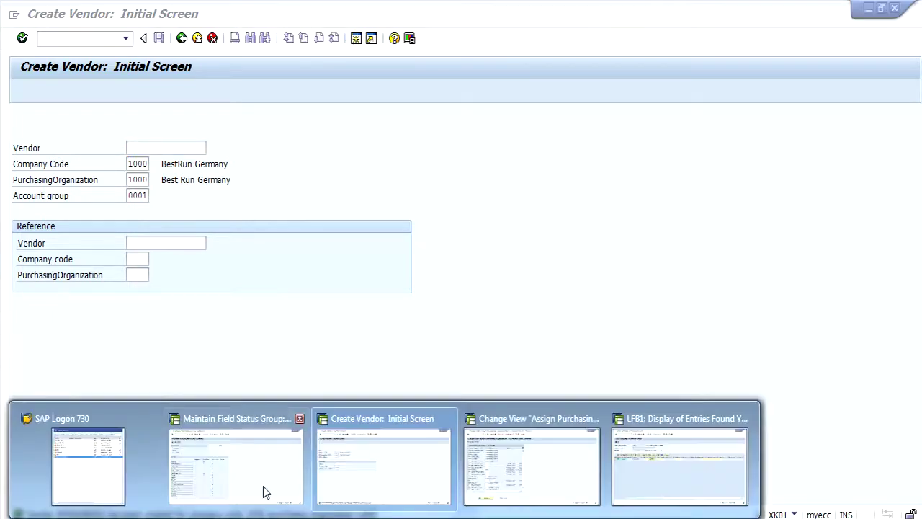
- Switch to the field status maintenance, make postal code and city an optional entry in the address data of group 0001, and save
left_click(261, 481)
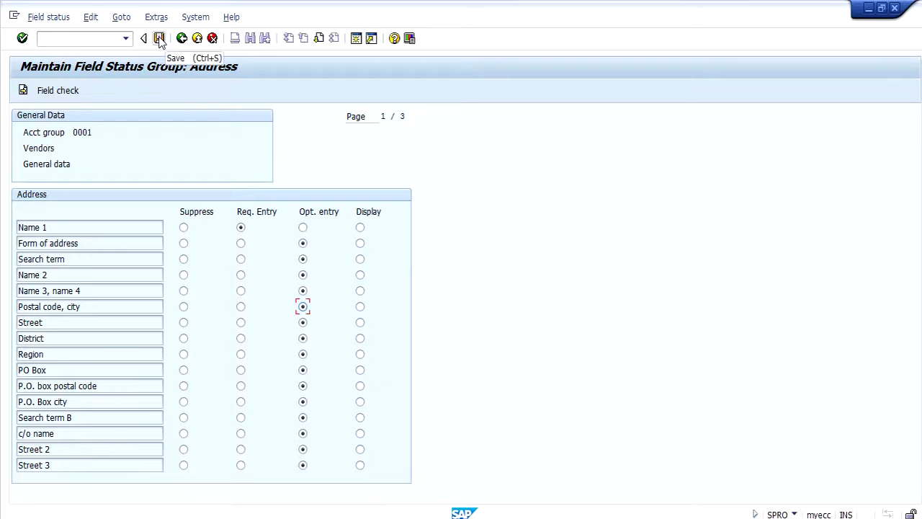
left_click(159, 39)
key("Return")
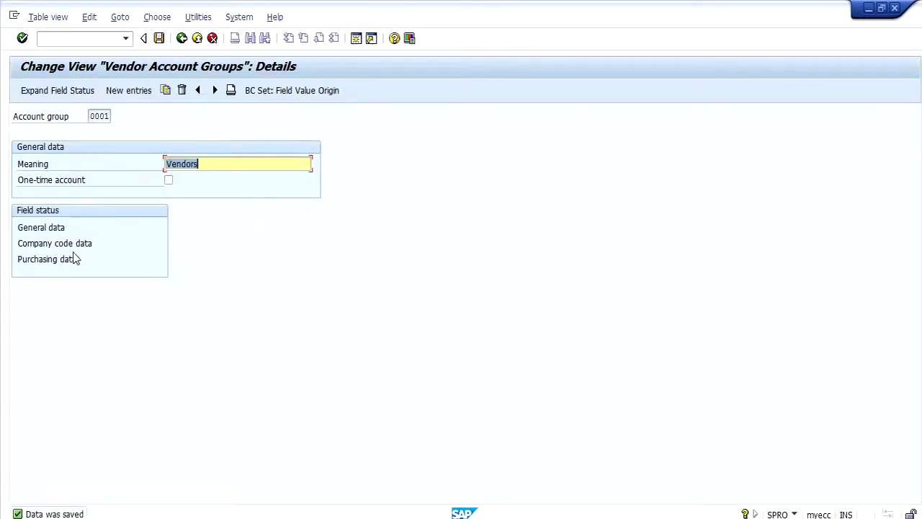
- Make terms of payment an optional entry in the purchasing data field status of account group 0001 and save
double_click(59, 261)
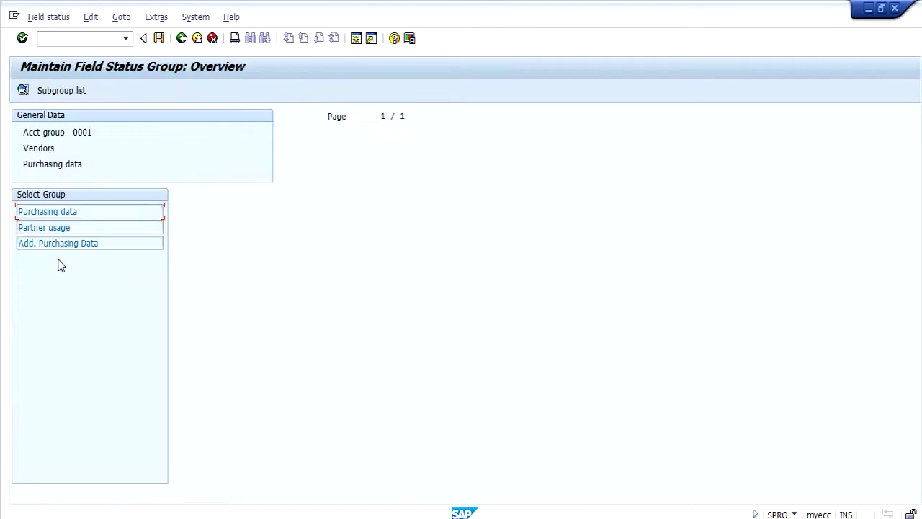
double_click(78, 211)
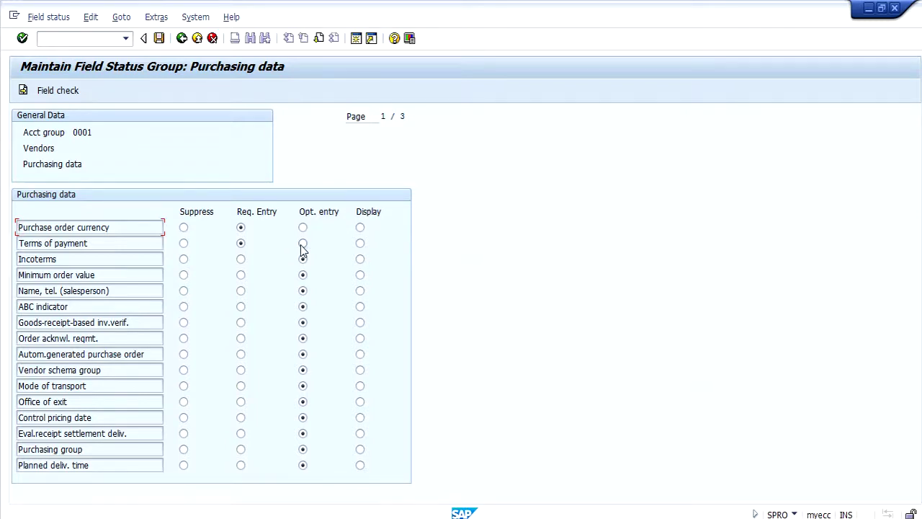
left_click(159, 37)
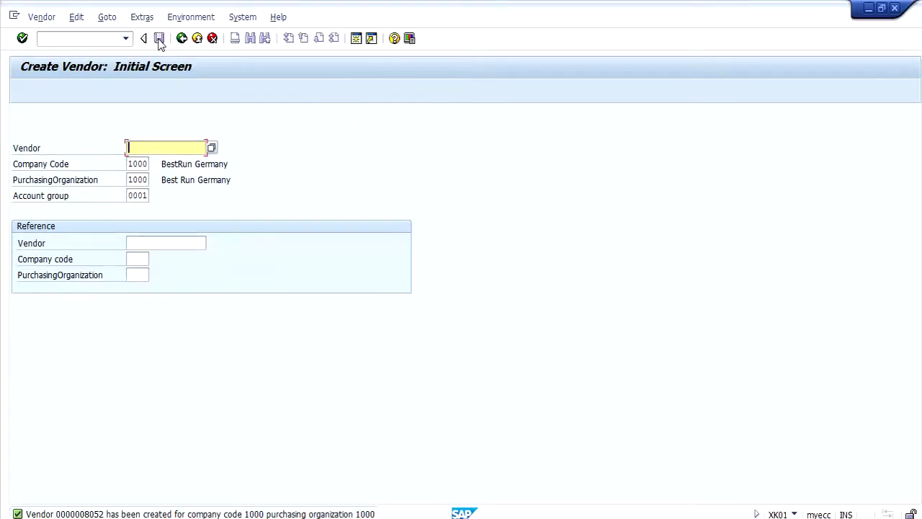
- Start another vendor for company code 1000, purchasing organization 1000 and account group 0001, and name it TEST3
key("Return")
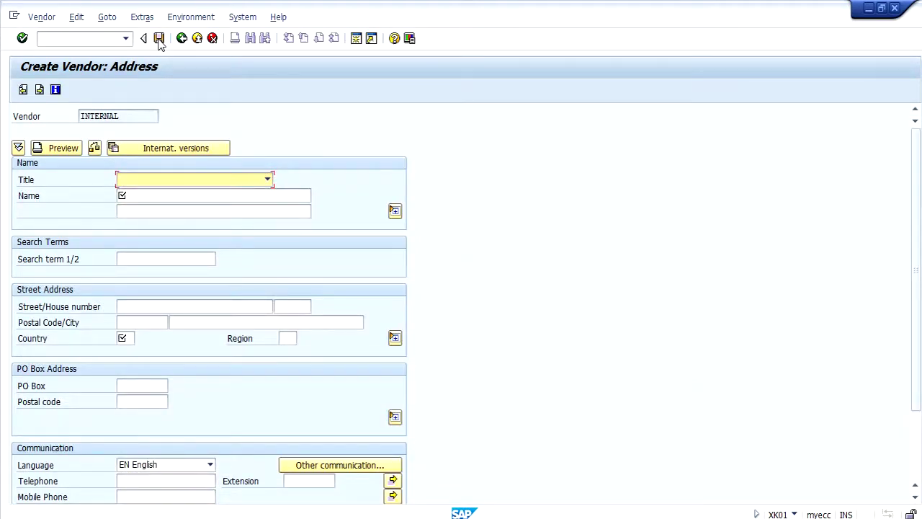
key("Tab")
key("BackSpace")
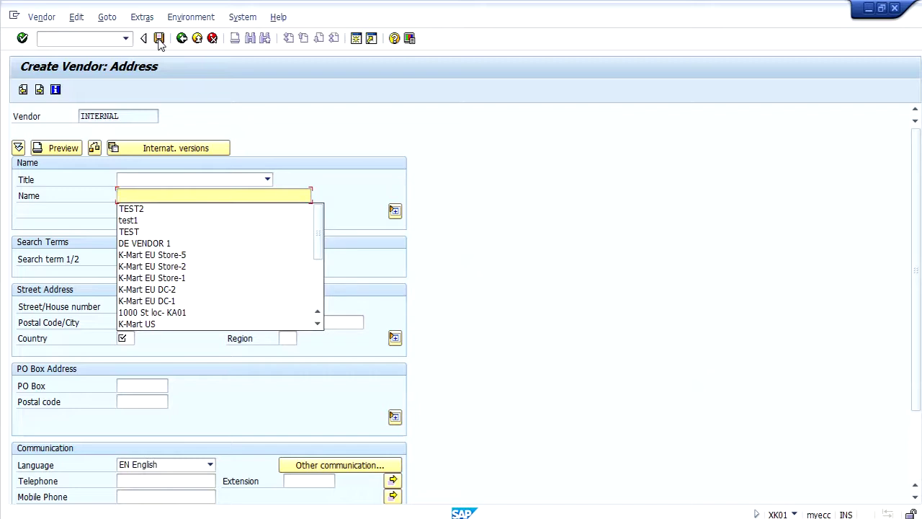
type("TEST2")
key("BackSpace")
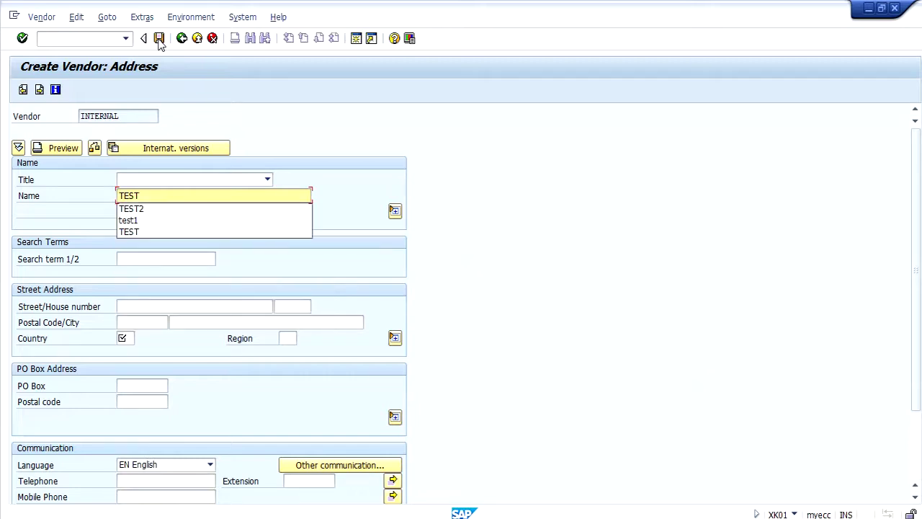
type("3")
- Leave search term, street, postal code and city blank, and continue to the control data with country DE
key("shift+Tab")
key("Tab")
key("Tab")
key("Tab")
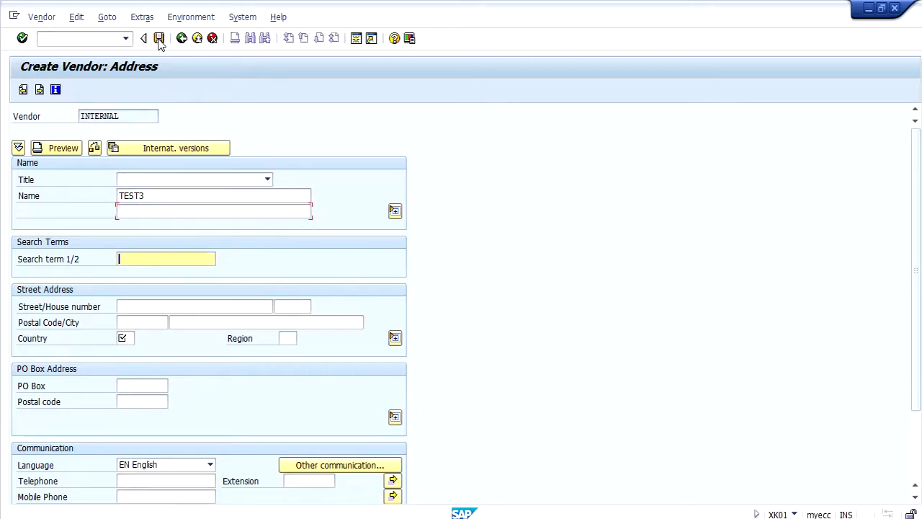
key("Tab")
key("Tab")
key("Tab")
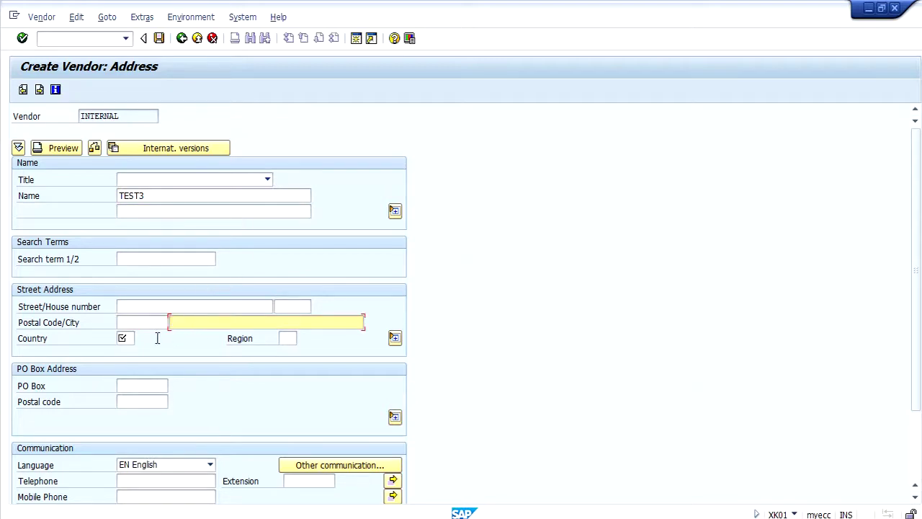
left_click(131, 337)
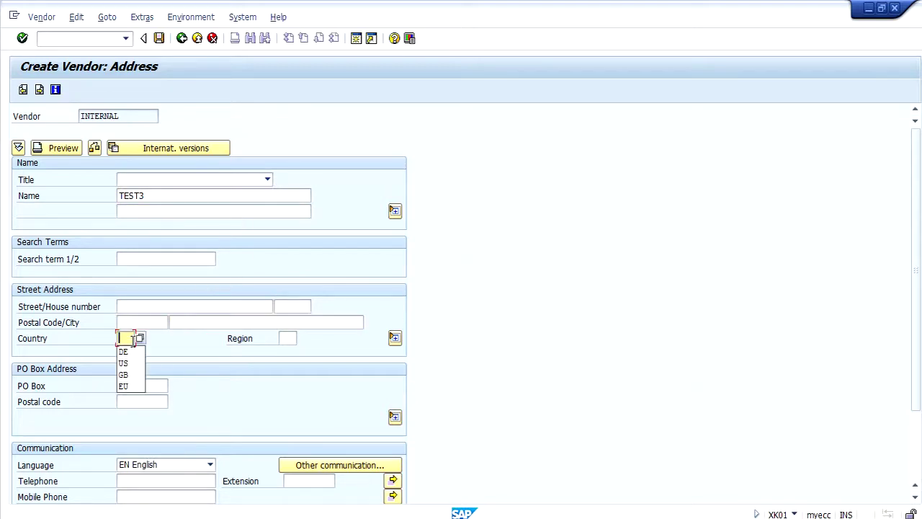
key("Down")
key("Return")
key("Return")
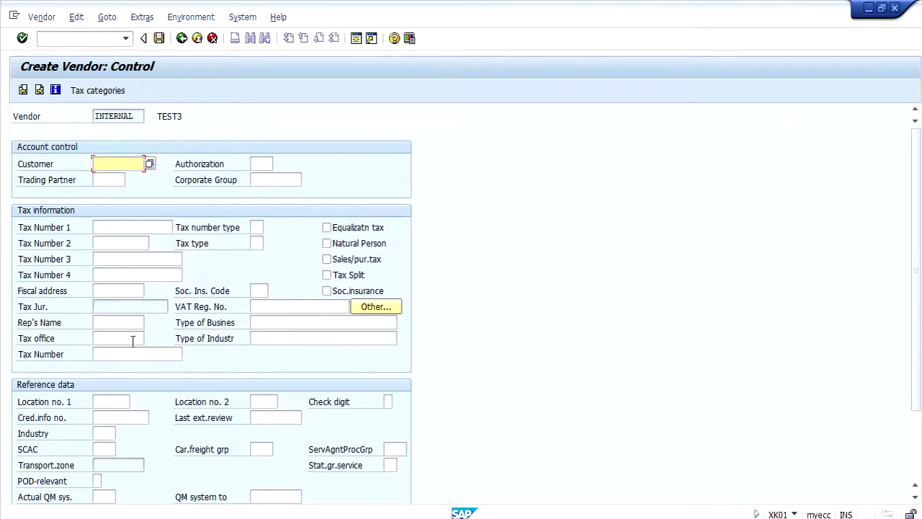
- Continue past the blank control, bank and contact data to the accounting information and set the reconciliation account to 160000
key("Return")
key("Return")
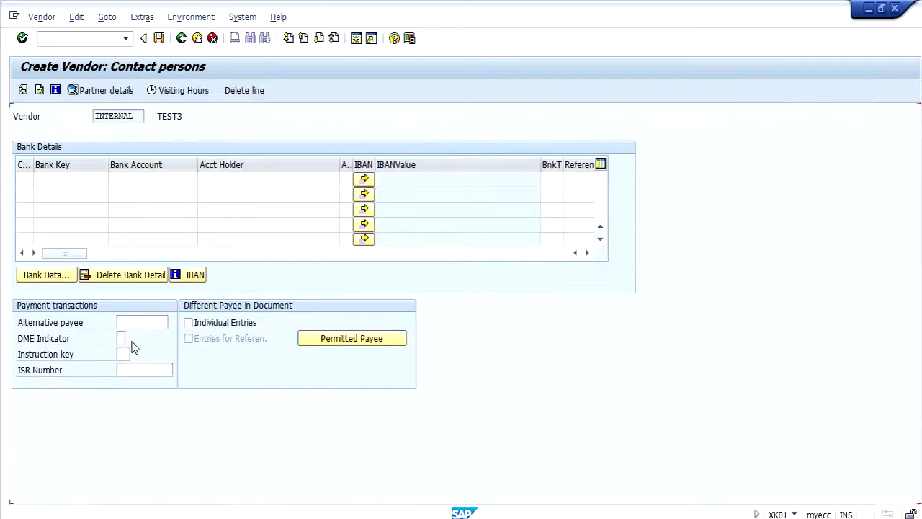
key("Return")
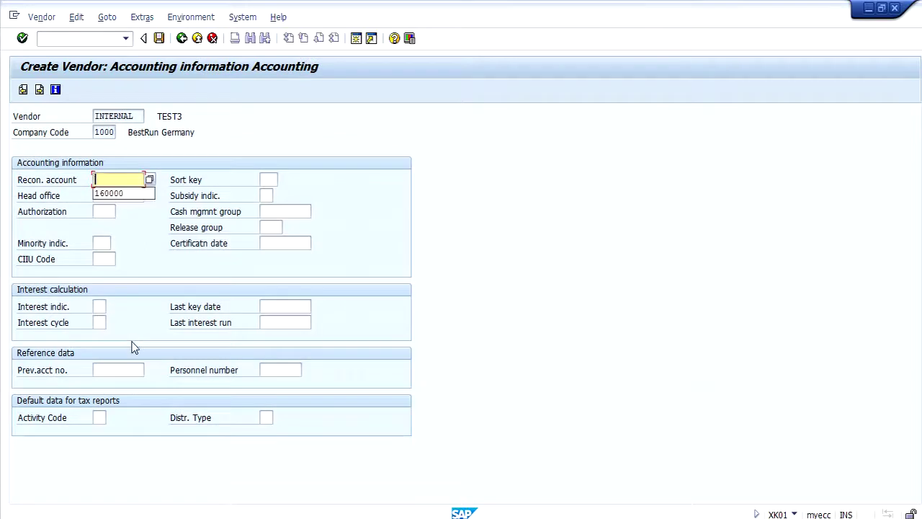
key("Down")
key("Return")
key("Return")
- Proceed through the payment transactions and withholding tax screens, leaving them blank, to the vendor's purchasing data
key("Return")
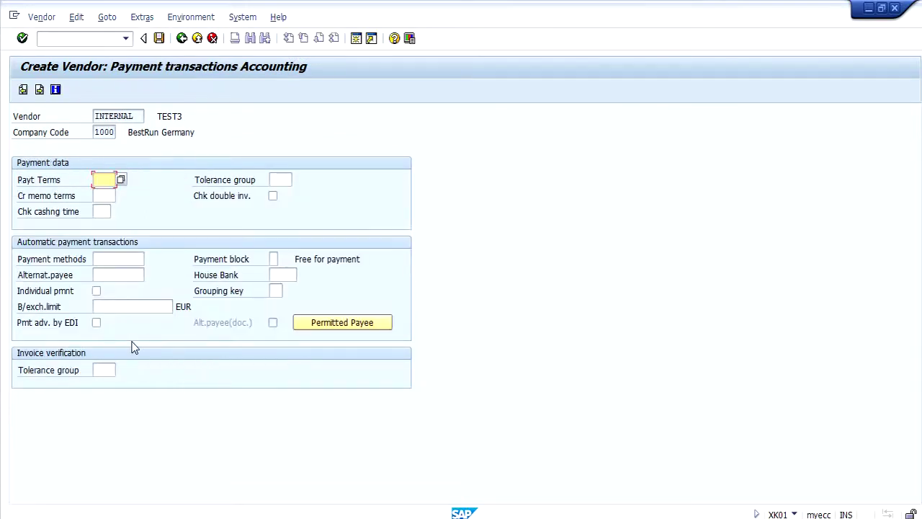
key("Return")
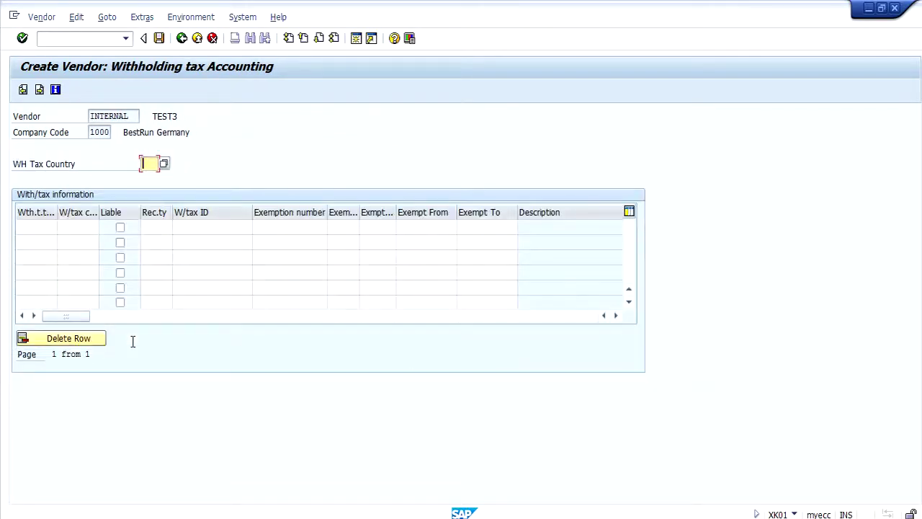
key("Return")
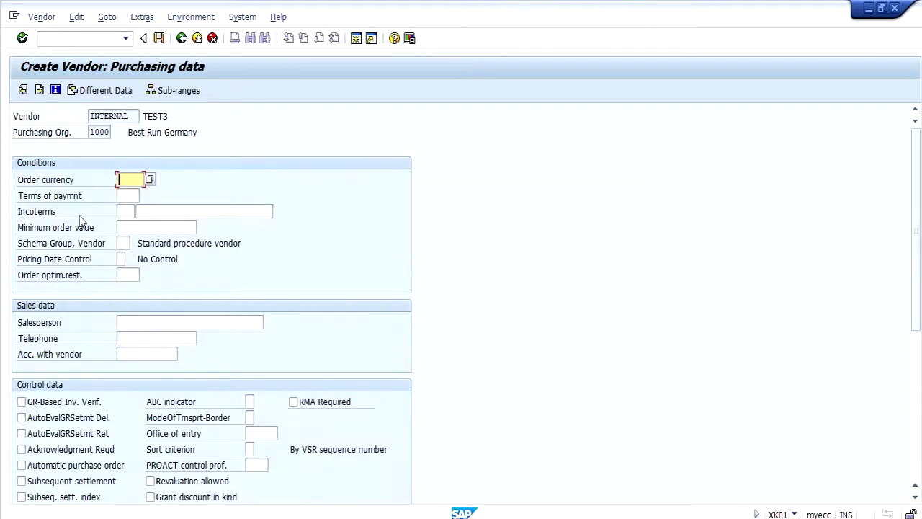
- Check the terms of payment field, leave it blank, and set the order currency to EUR before continuing to partner functions
left_click(133, 195)
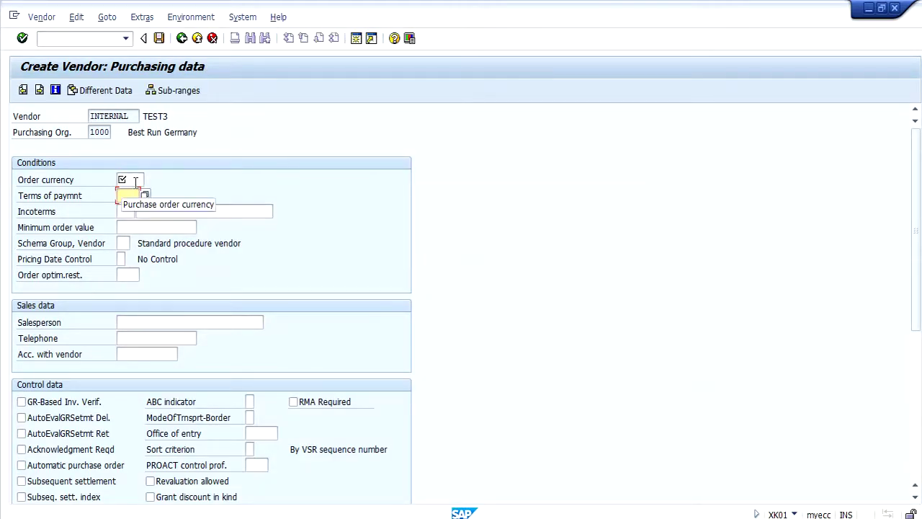
left_click(134, 181)
key("Down")
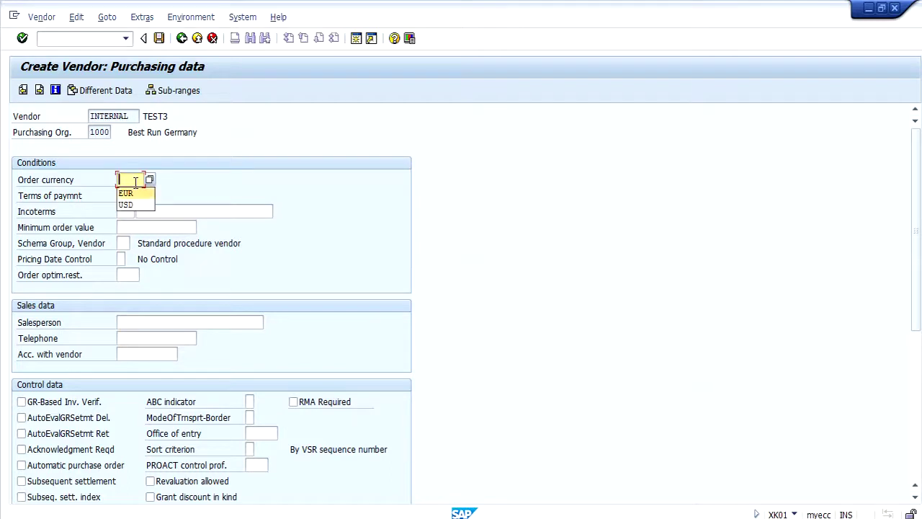
key("Return")
key("Return")
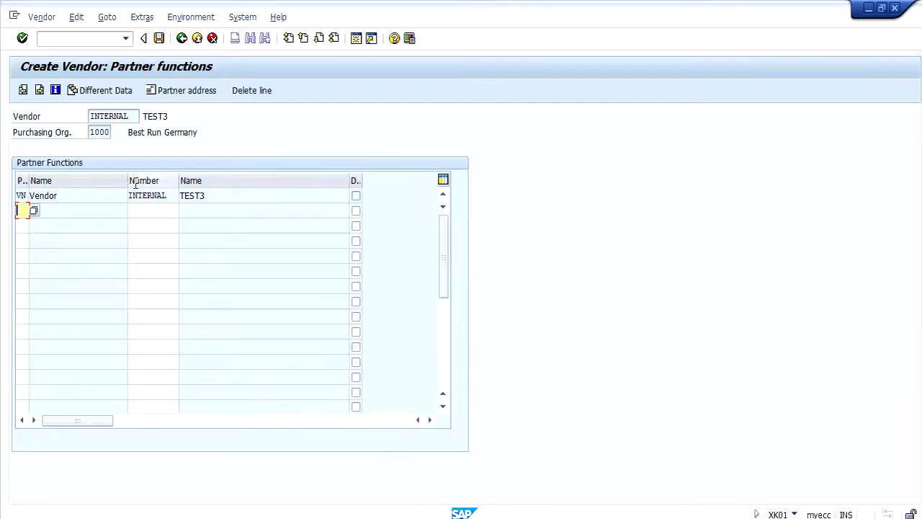
- Save the vendor TEST3 and open the vendor display transaction
left_click(160, 38)
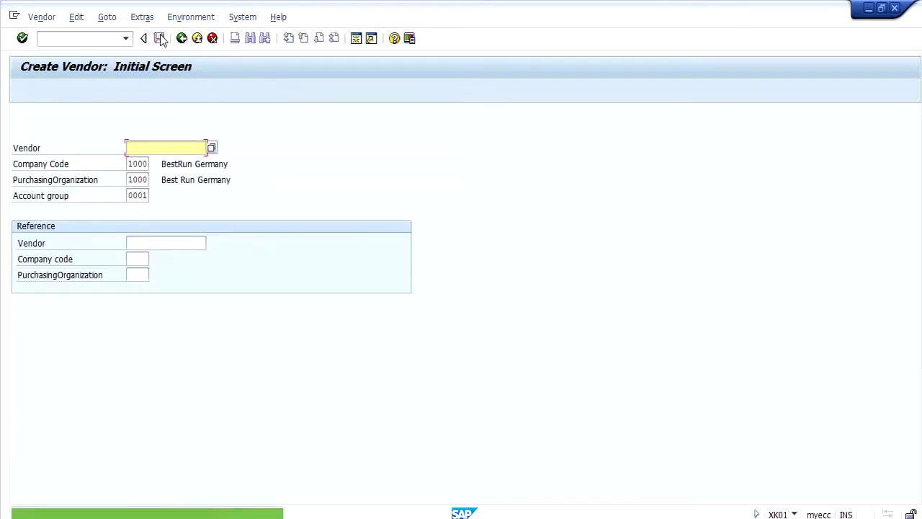
left_click(43, 18)
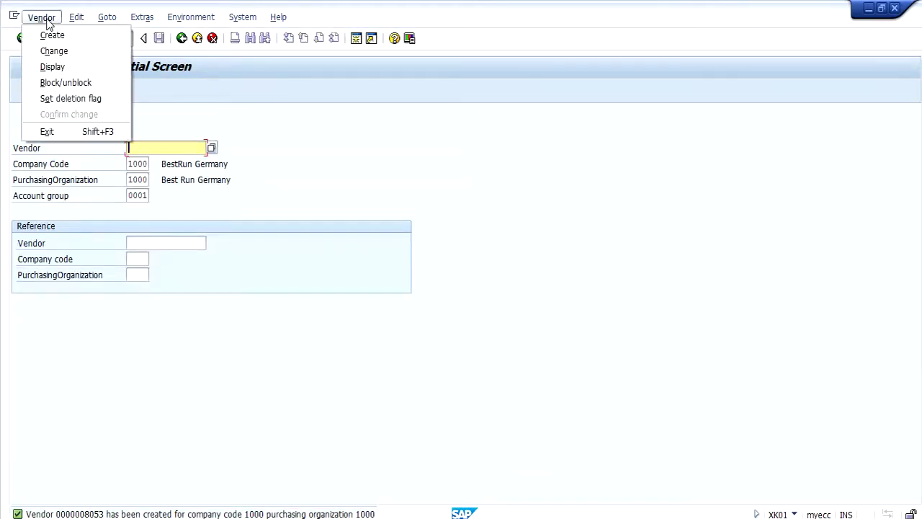
left_click(51, 66)
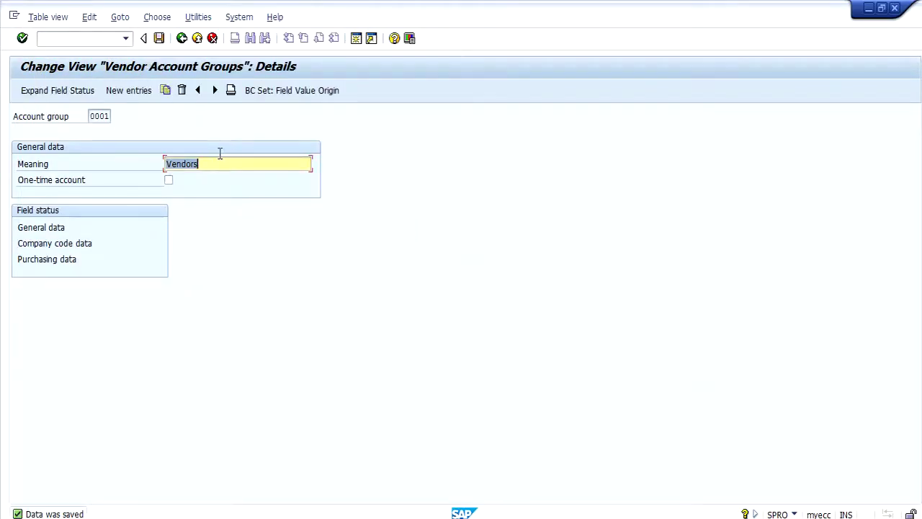
- Leave the vendor account group maintenance and open the Create Number Ranges for Vendor Accounts activity in the implementation guide
left_click(183, 40)
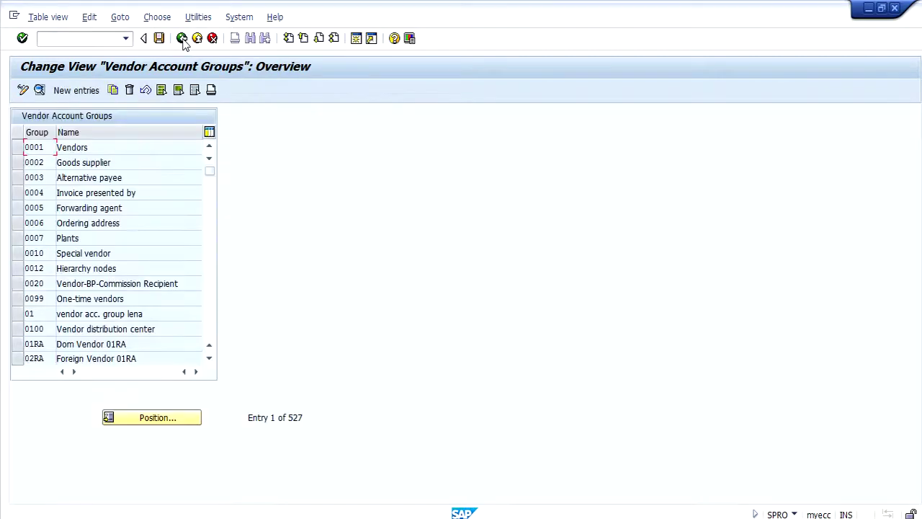
left_click(183, 41)
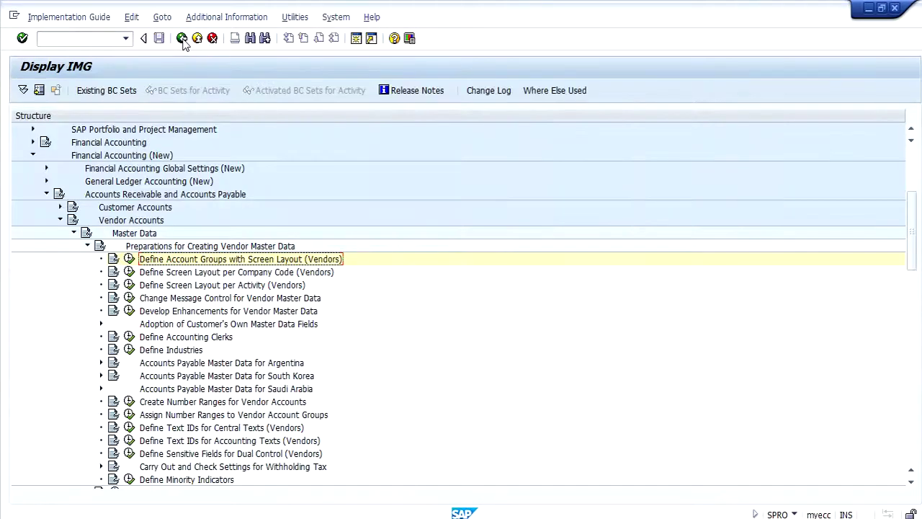
left_click(204, 402)
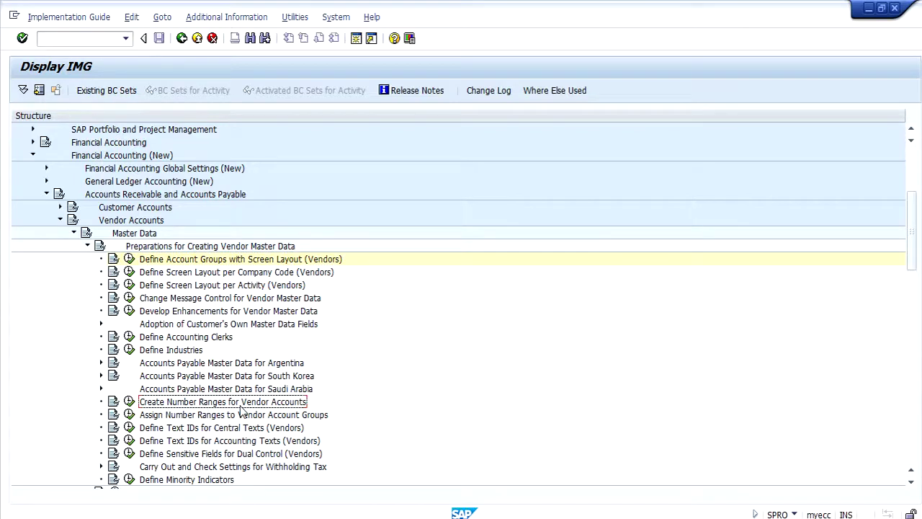
left_click(130, 402)
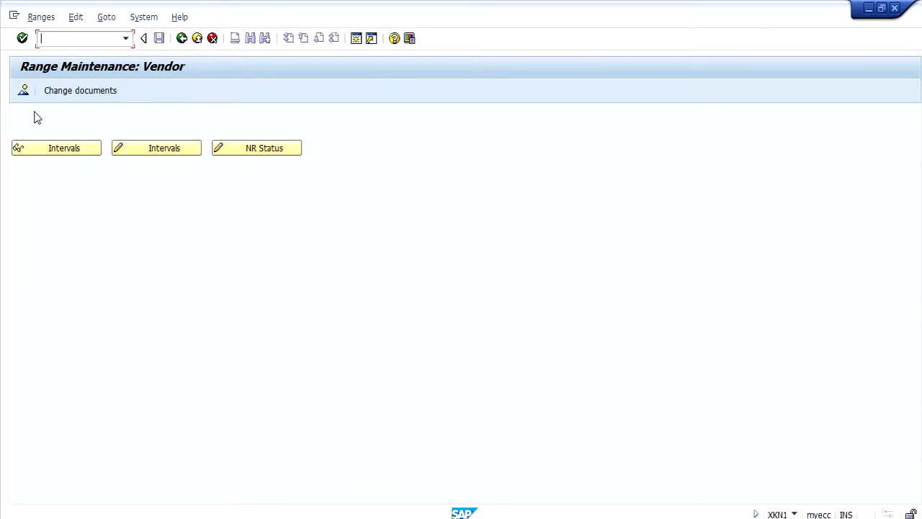
- Display the overview of vendor number ranges, examine ranges 15 and 07, and return to range maintenance
left_click(23, 92)
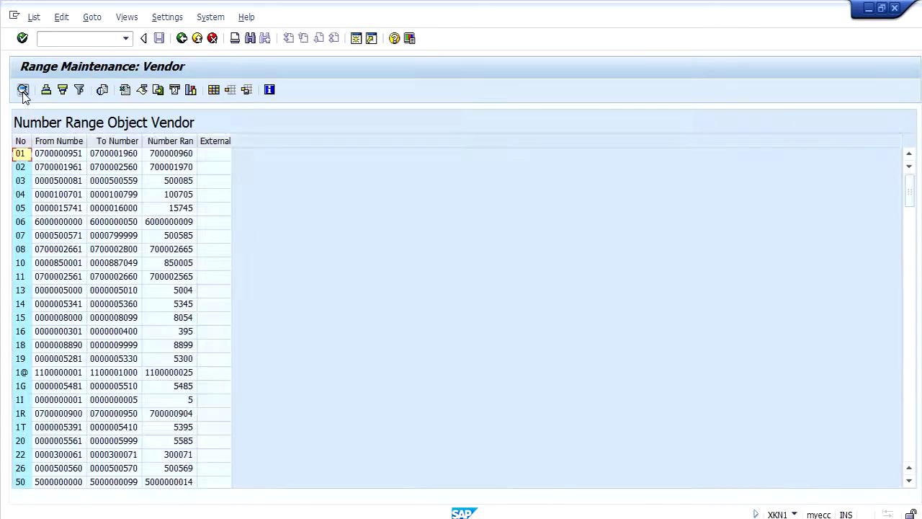
left_click(51, 323)
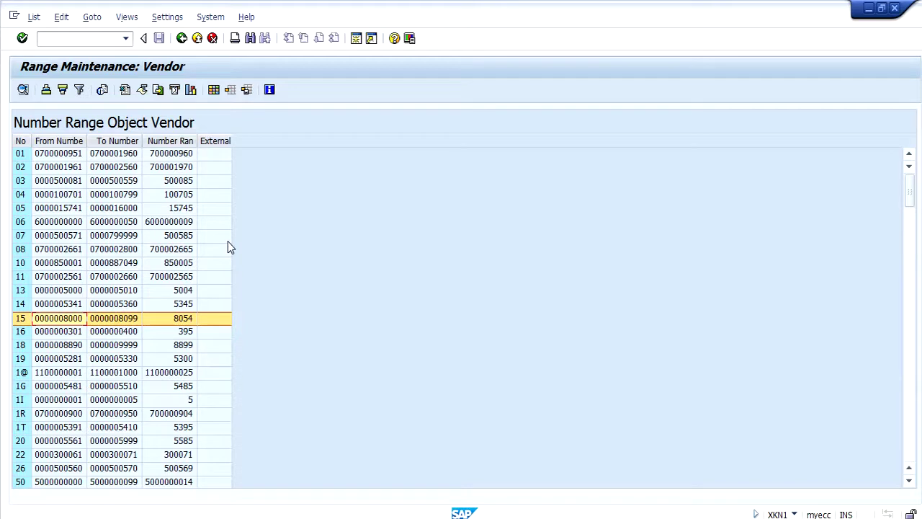
left_click(70, 238)
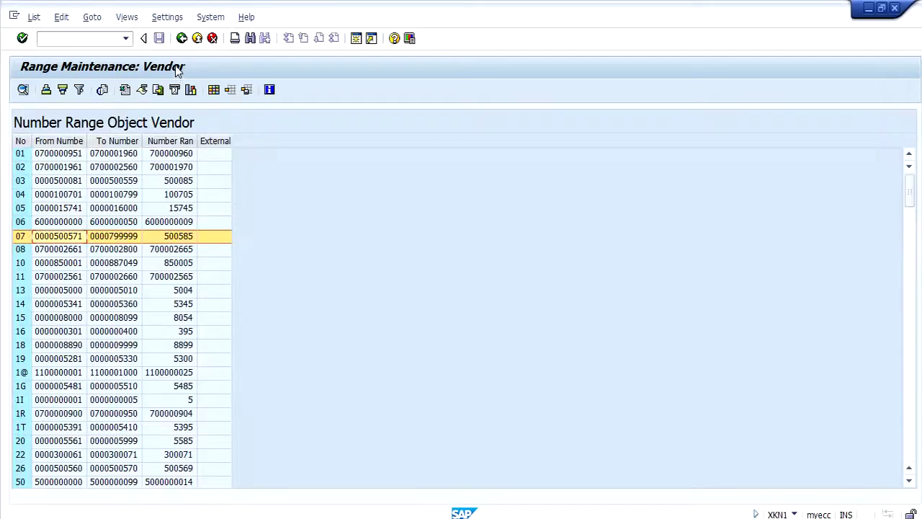
left_click(181, 38)
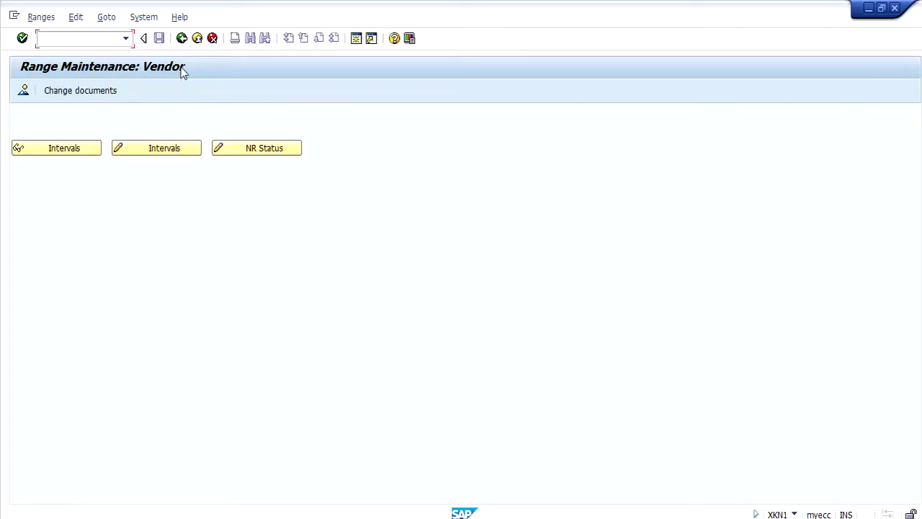
- Leave vendor range maintenance and open the Assign Number Ranges to Vendor Account Groups activity in the implementation guide
left_click(180, 39)
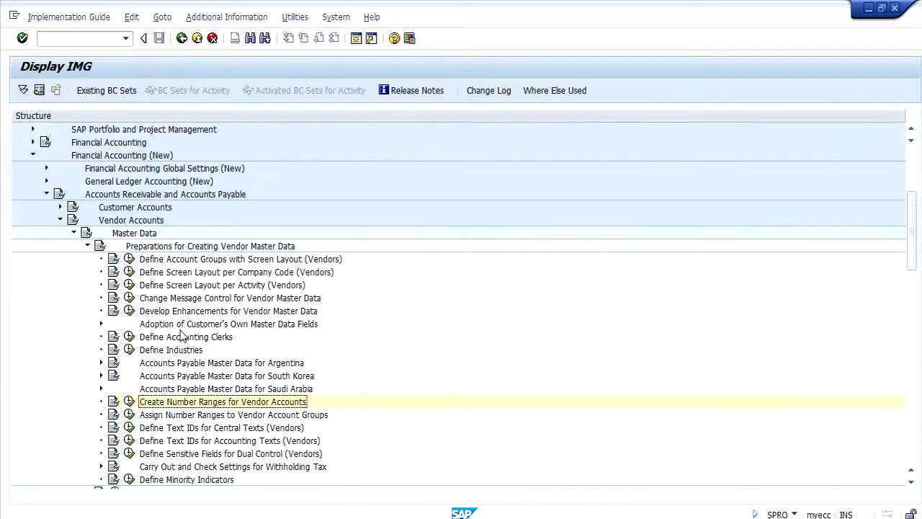
left_click(177, 415)
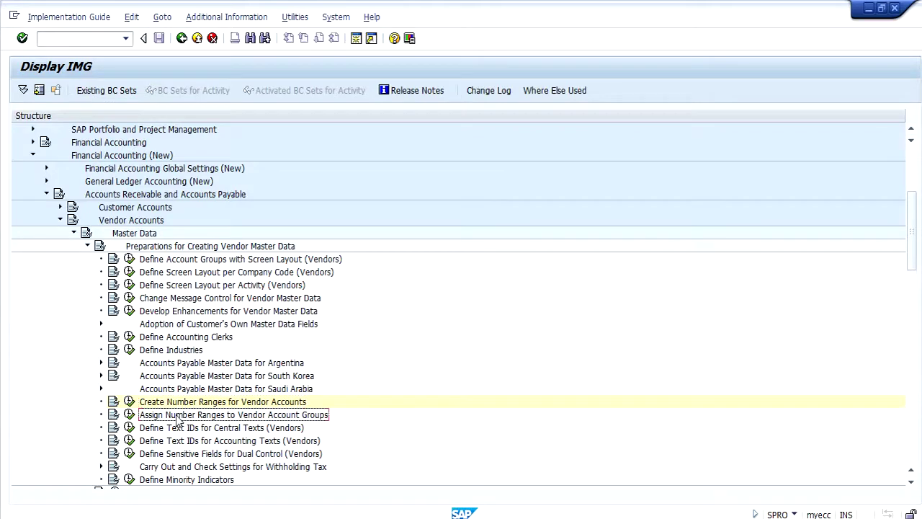
left_click(130, 415)
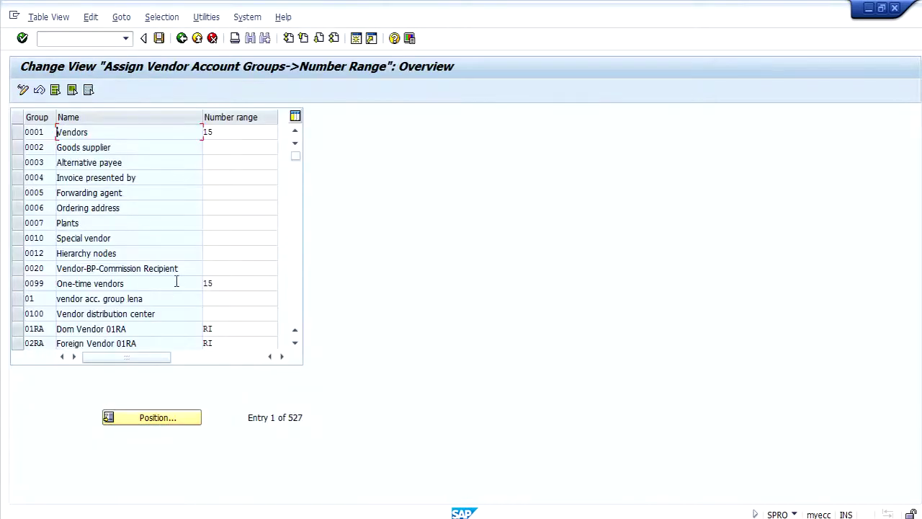
- Assign number range 07 to vendor account group 0001 and save the change in the proposed customizing request
left_click(222, 131)
key("BackSpace")
key("BackSpace")
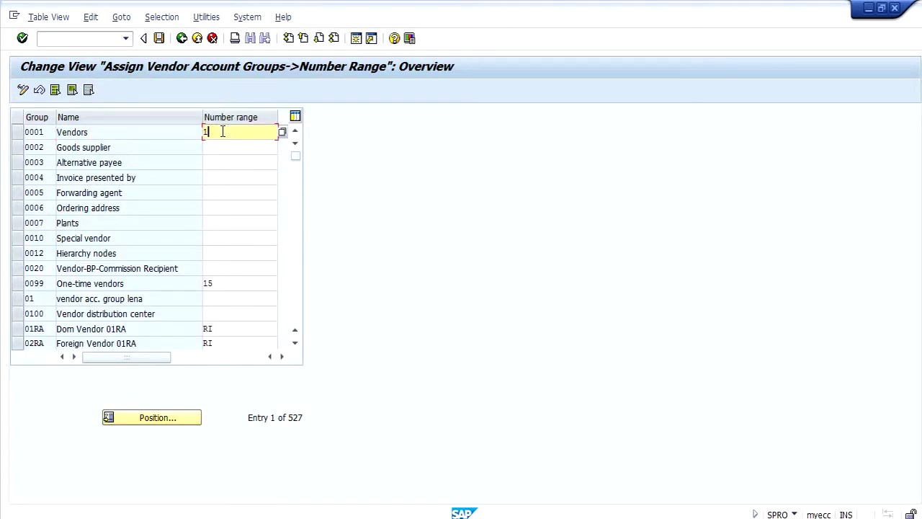
type("07")
key("Return")
key("ctrl+s")
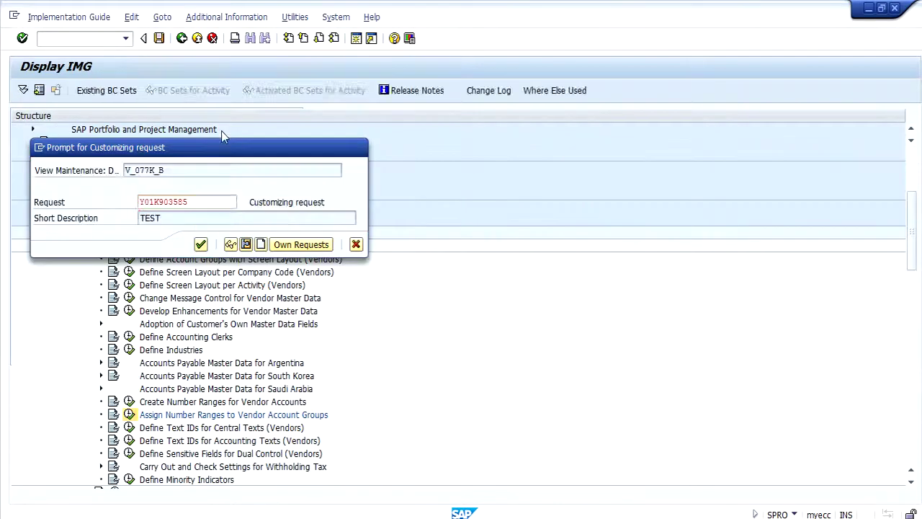
key("Return")
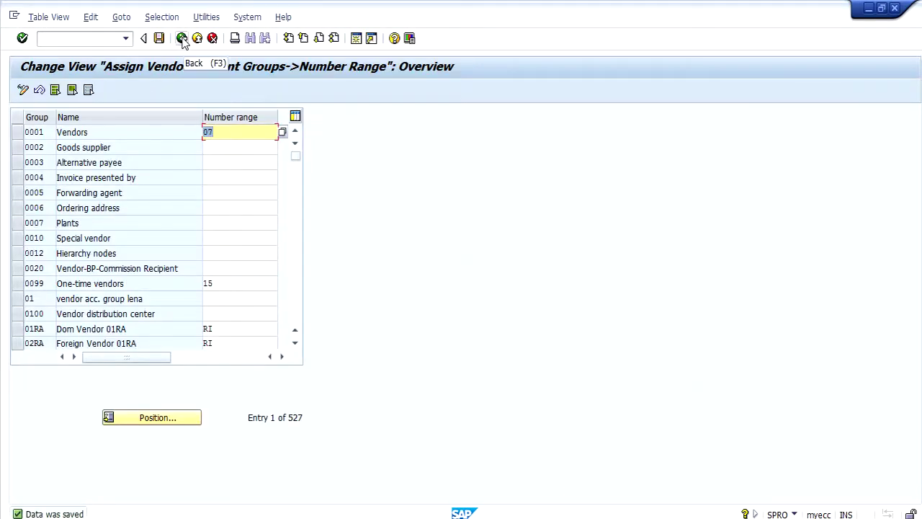
- Leave the number range assignment and start creating a vendor for company code 1000, purchasing organization 1000 and account group 0001 without a vendor number
left_click(182, 40)
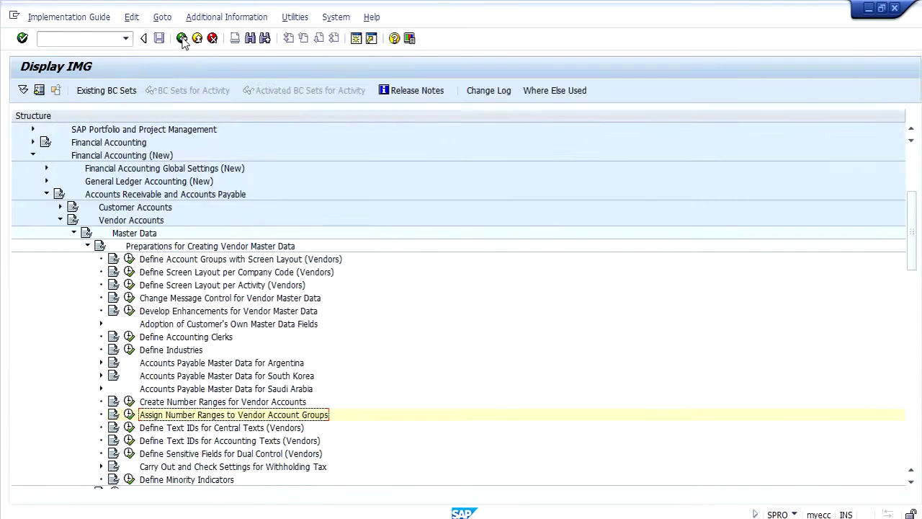
left_click(182, 40)
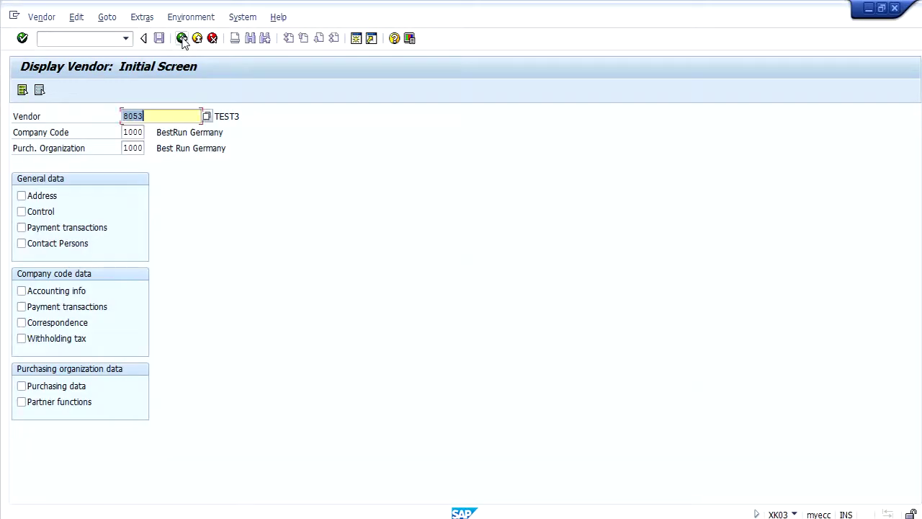
left_click(45, 18)
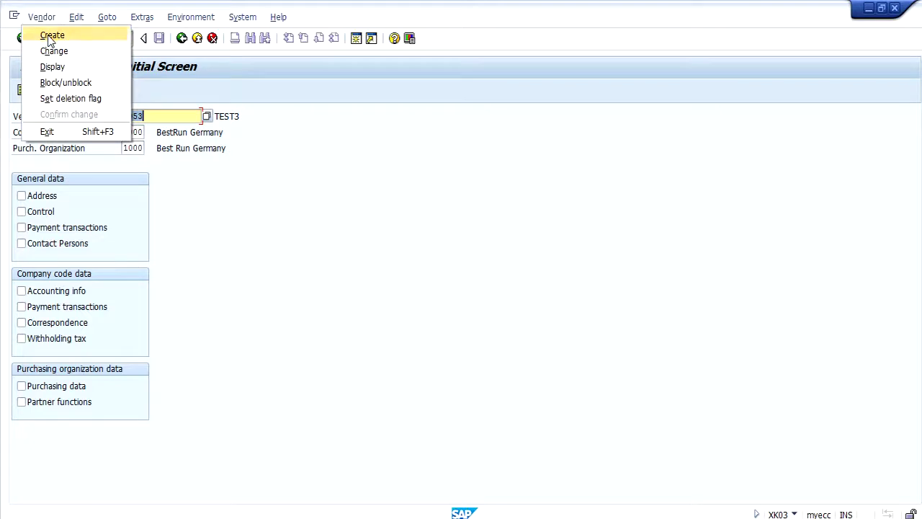
left_click(51, 36)
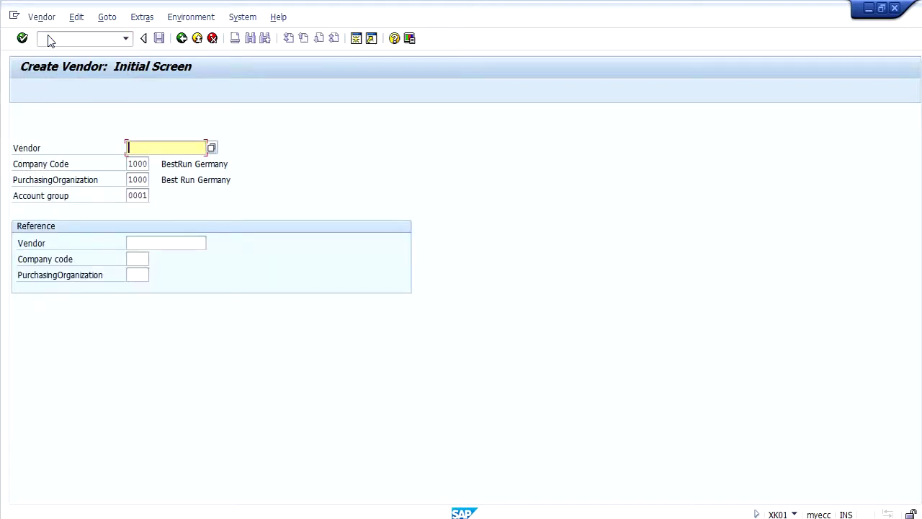
key("Return")
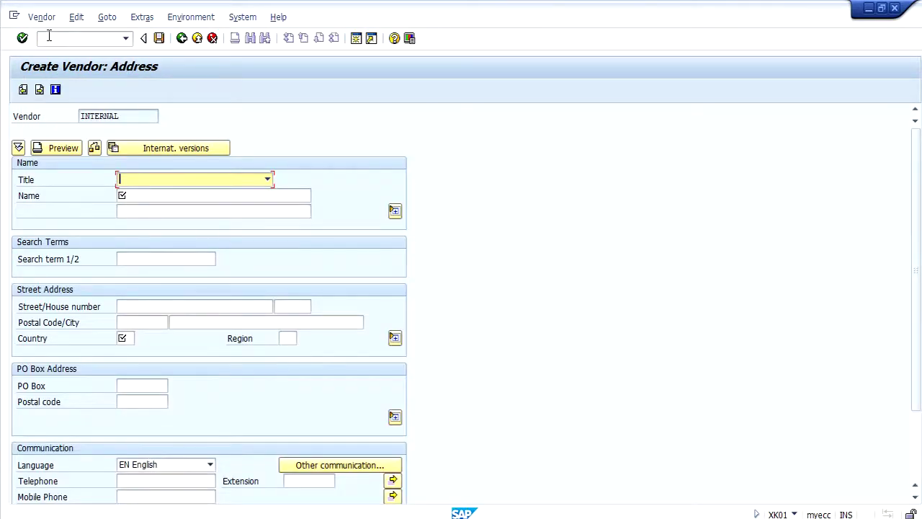
- Enter TEST4 as the name of the new vendor
key("Tab")
key("Down")
key("Down")
key("Return")
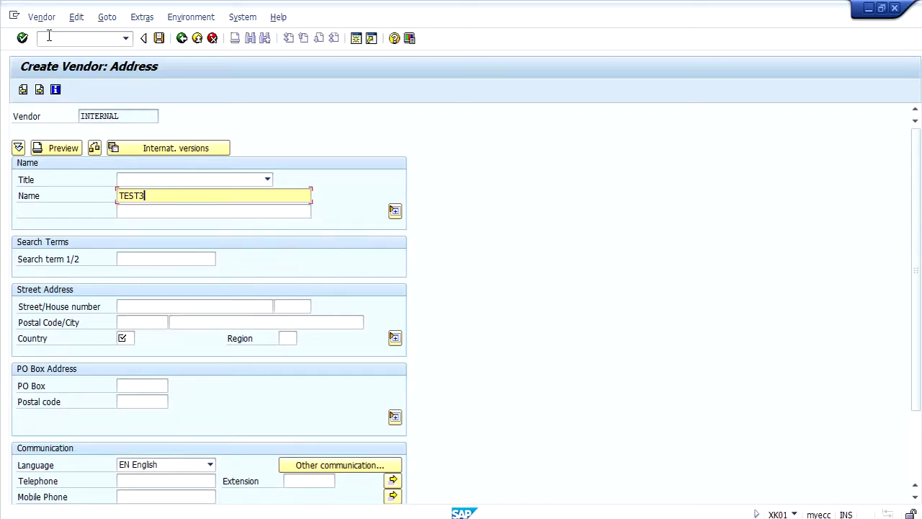
key("BackSpace")
type("4")
- Set the vendor's country to DE, leave the other address fields blank, and continue to the payment transactions data
key("Tab")
key("Tab")
key("Tab")
key("Tab")
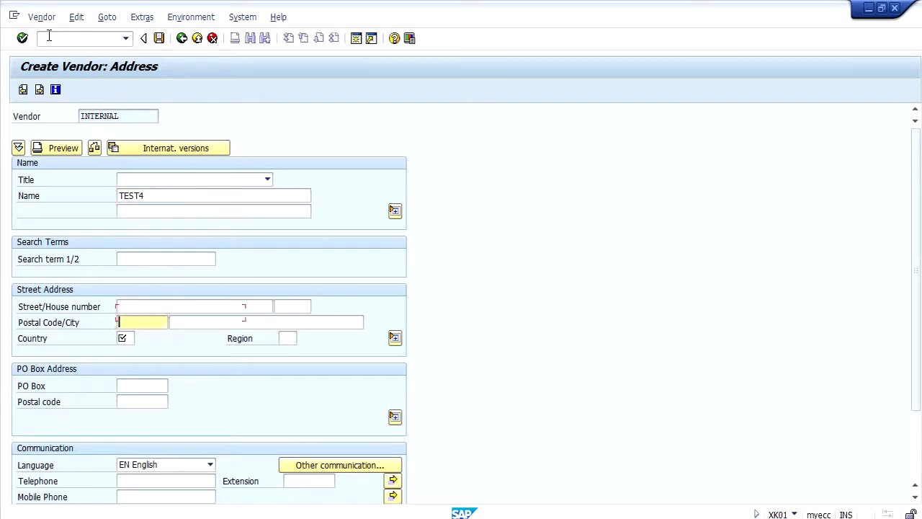
key("Tab")
key("Down")
key("Down")
key("Return")
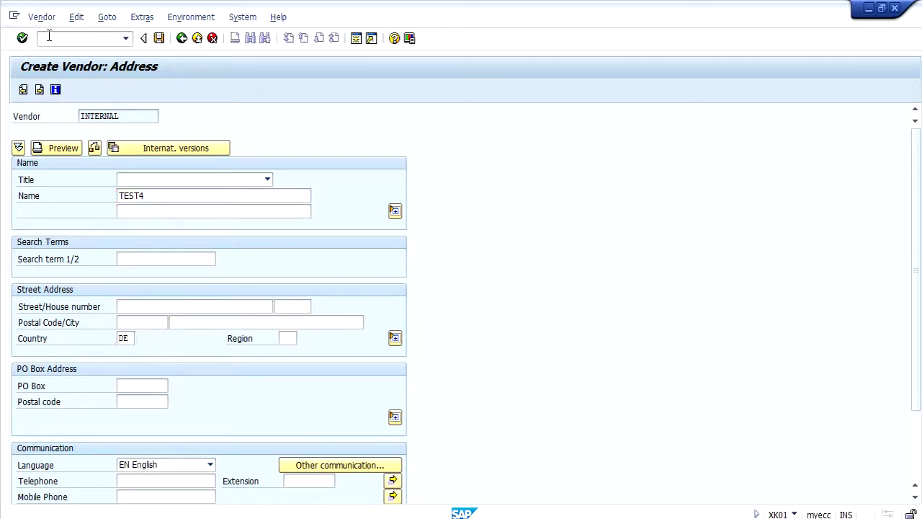
key("Return")
key("Return")
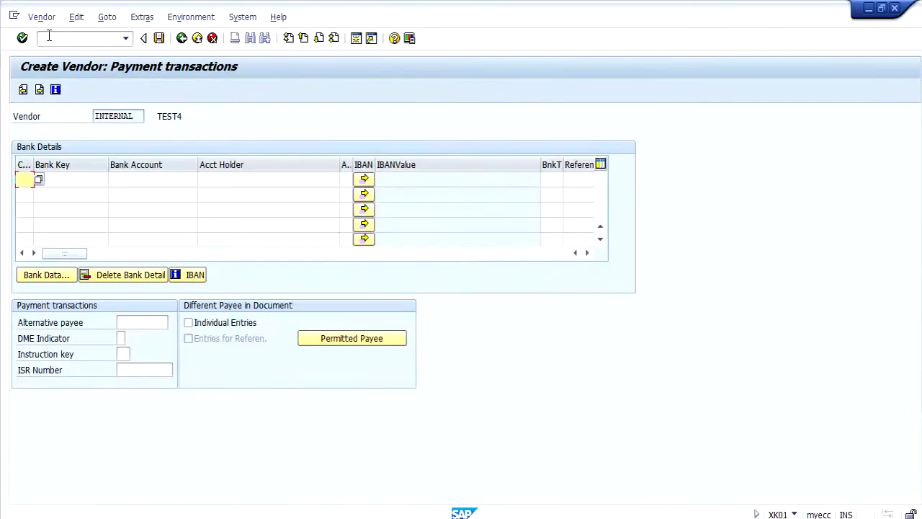
- Set the reconciliation account to 160000, leave the bank, contact person, payment and correspondence data blank, and continue to withholding tax
key("Return")
key("Return")
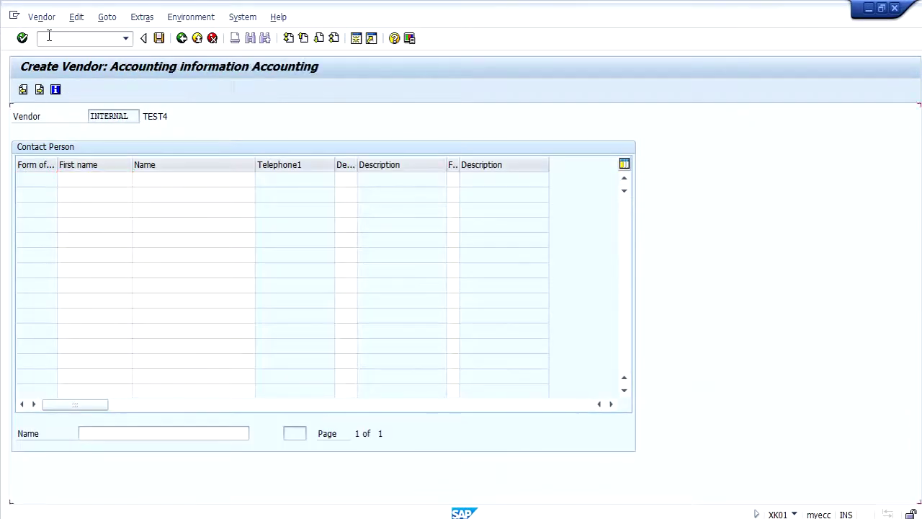
key("Down")
key("Down")
key("Return")
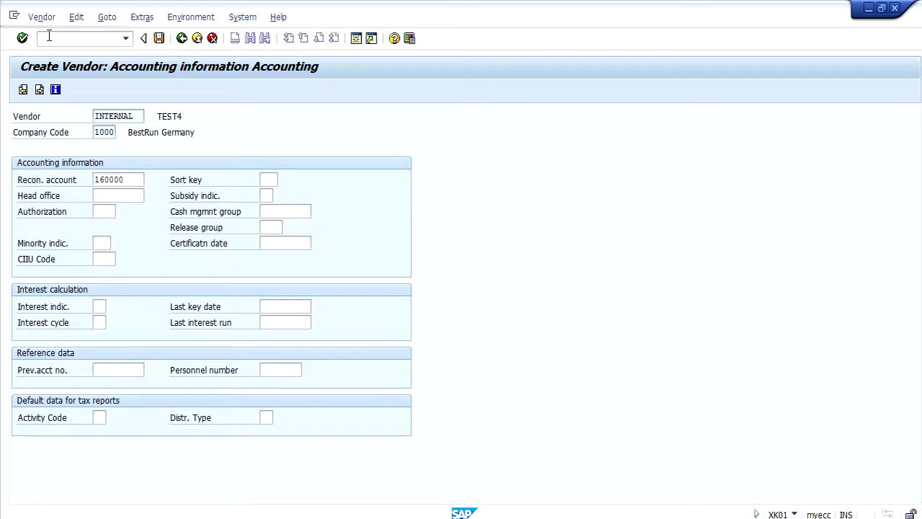
key("Return")
key("Return")
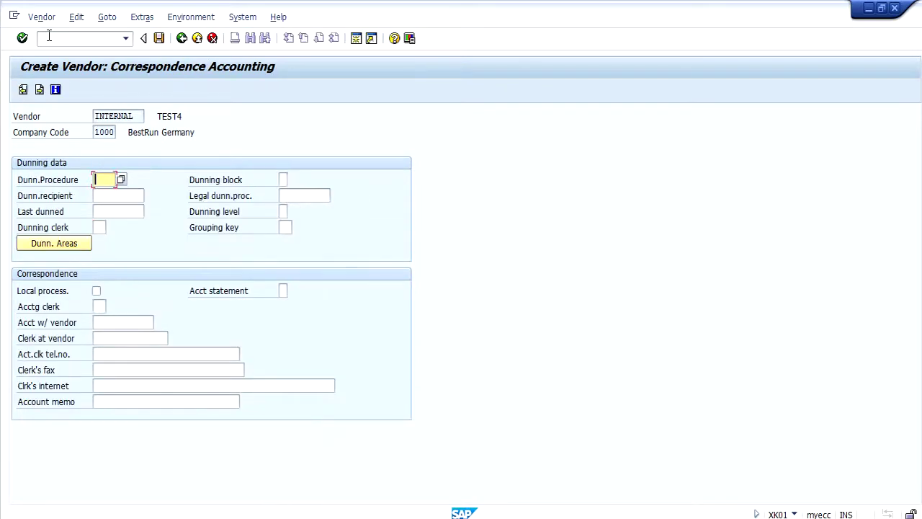
key("Return")
key("Return")
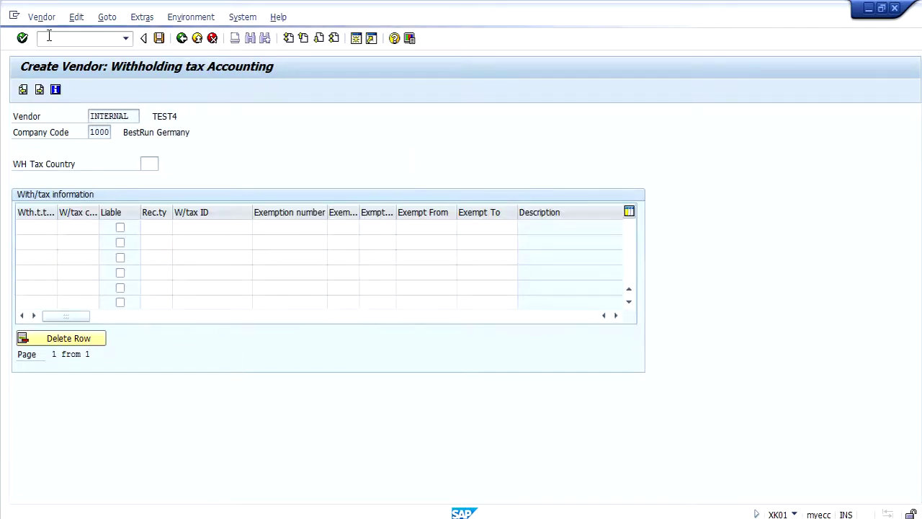
- Set the order currency to EUR in the purchasing data and save the vendor TEST4
key("Down")
key("Return")
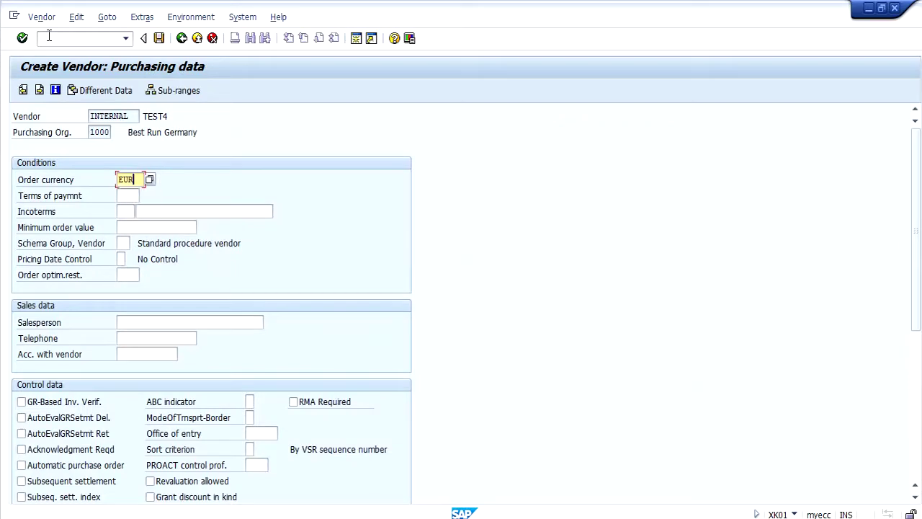
key("Return")
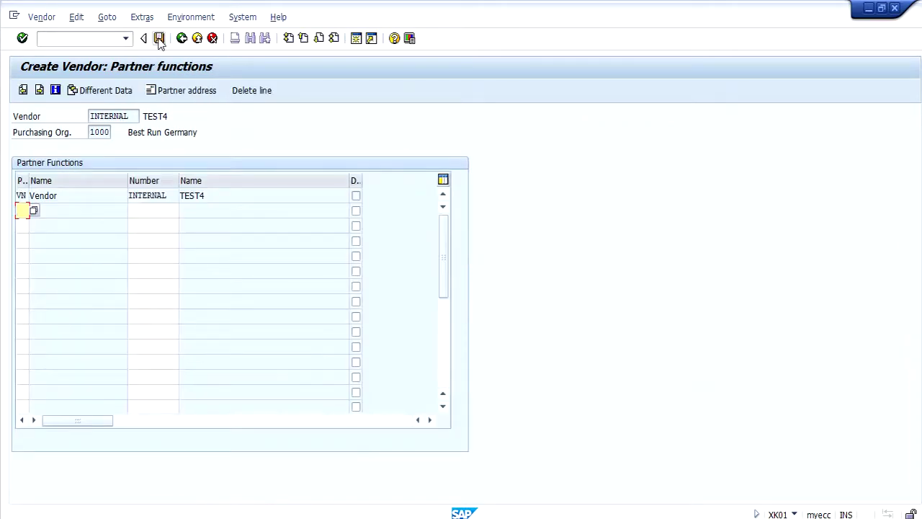
left_click(159, 39)
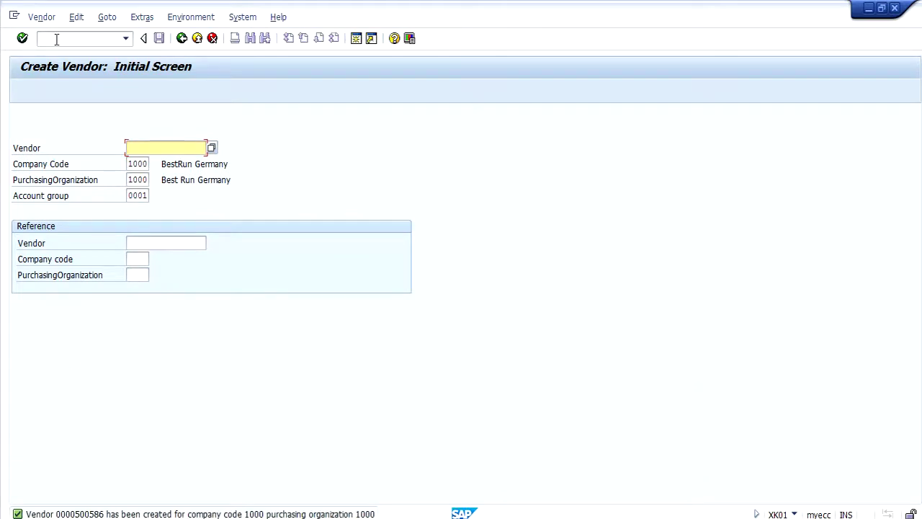
- Open the vendor display transaction to check the number assigned to TEST4
left_click(44, 18)
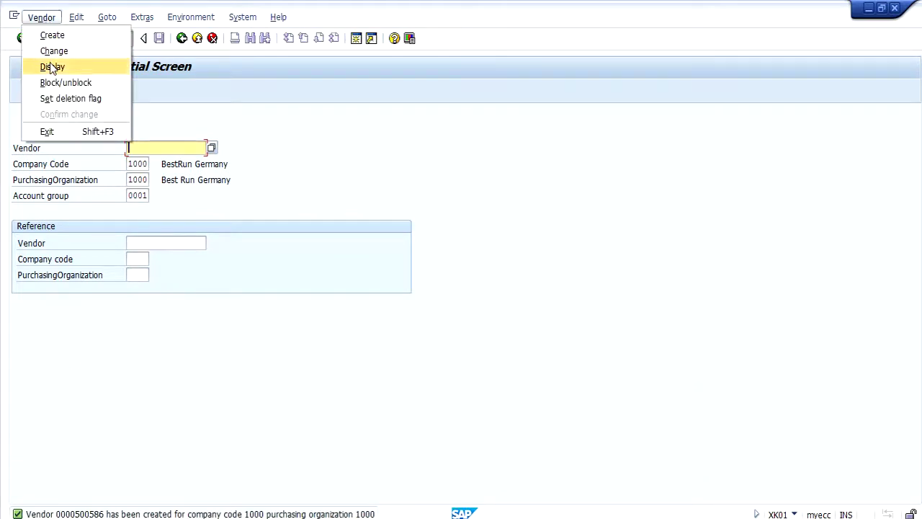
left_click(52, 66)
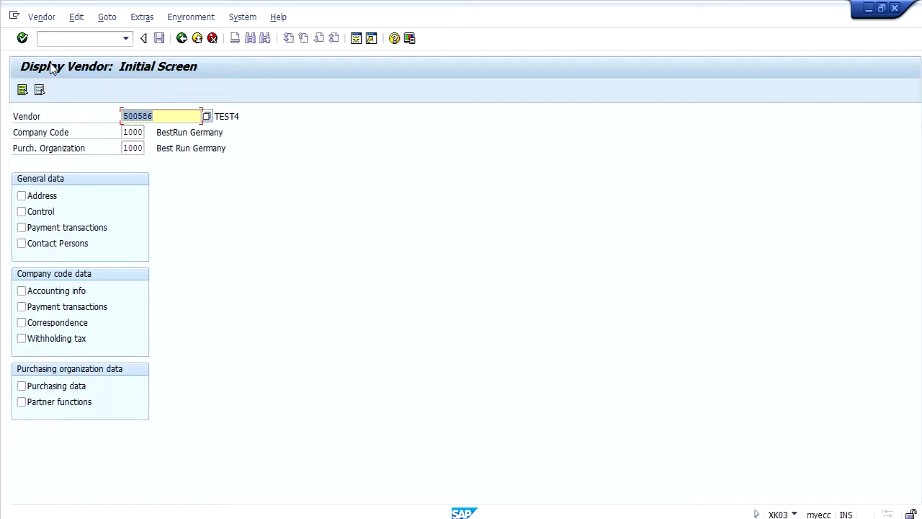
left_click(50, 63)
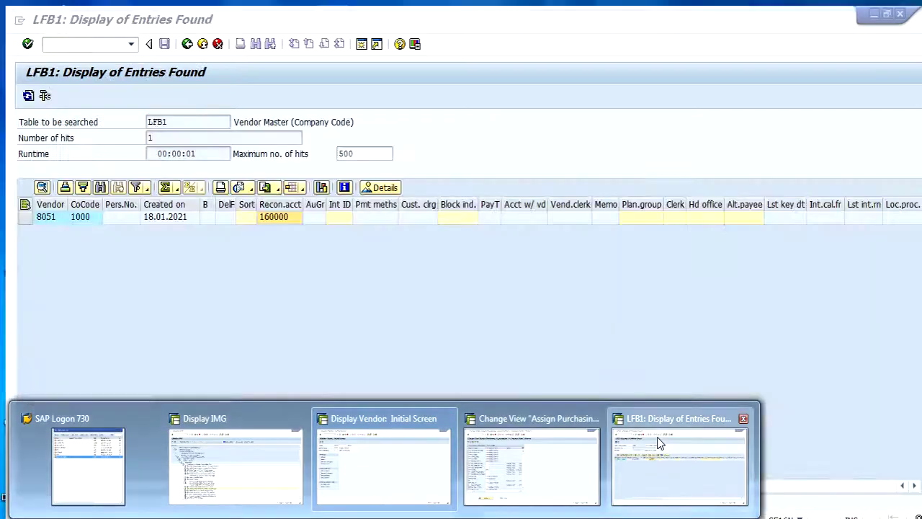
- Switch to the LFB1 table results, examine the company code and reconciliation account, and return to the selection criteria
left_click(655, 414)
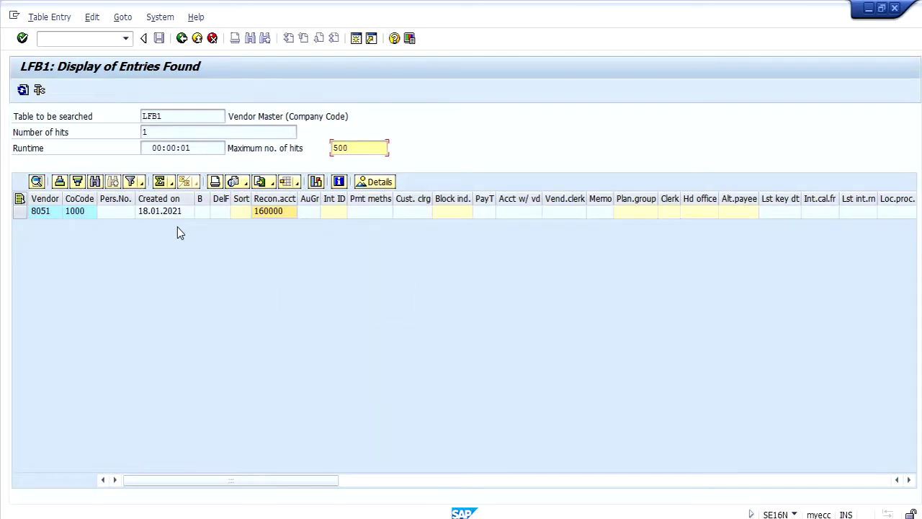
left_click(79, 213)
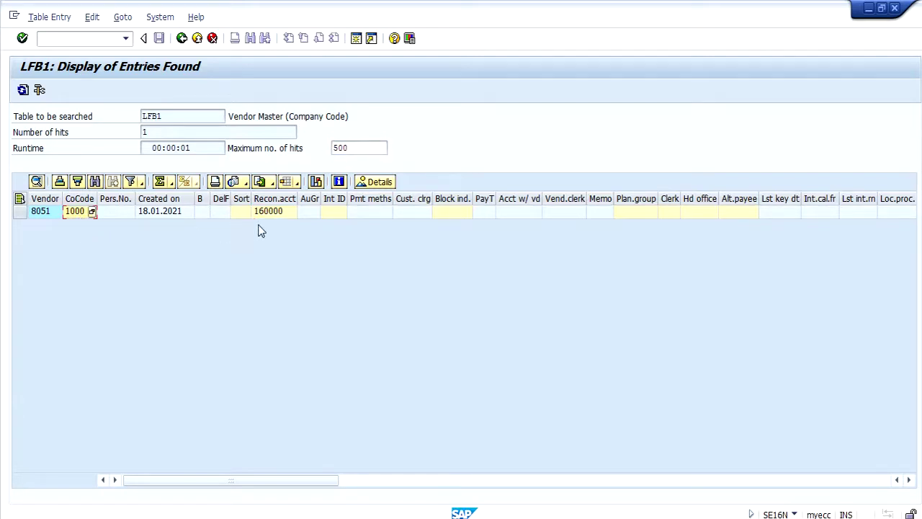
left_click(282, 214)
left_click(182, 38)
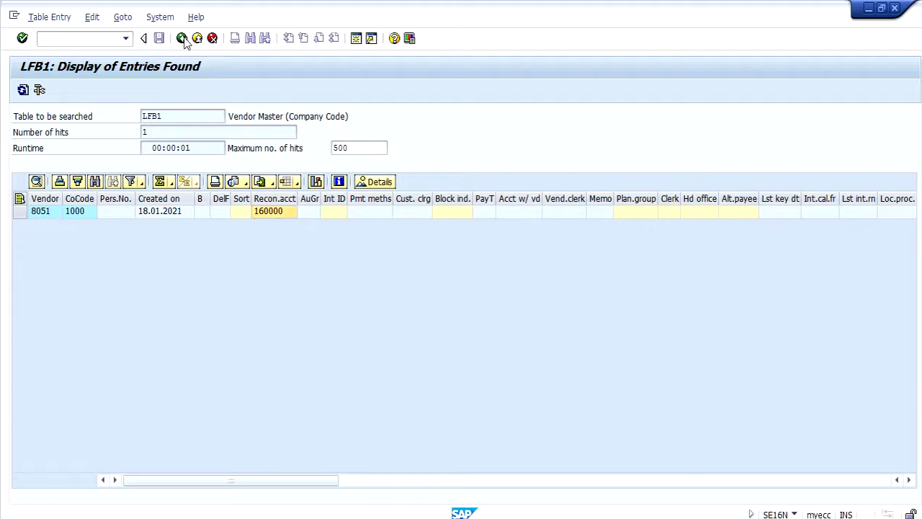
- Display the LFB1 entry for TEST4's vendor number and examine its company code and reconciliation account
left_click(170, 241)
double_click(170, 241)
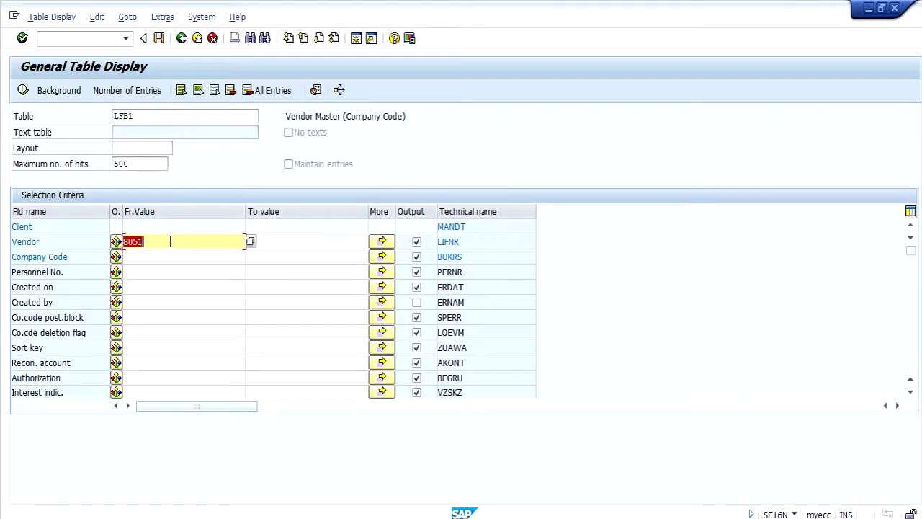
key("BackSpace")
type("500586")
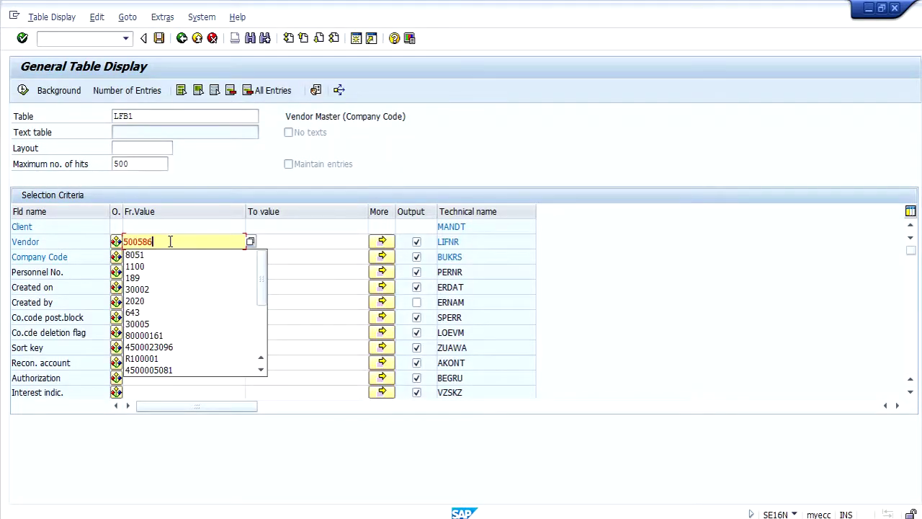
key("F8")
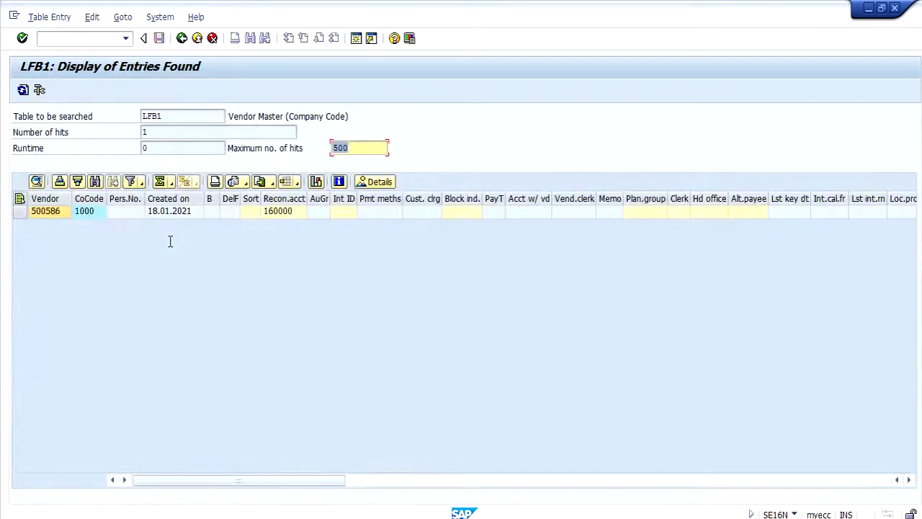
left_click(92, 216)
left_click(277, 215)
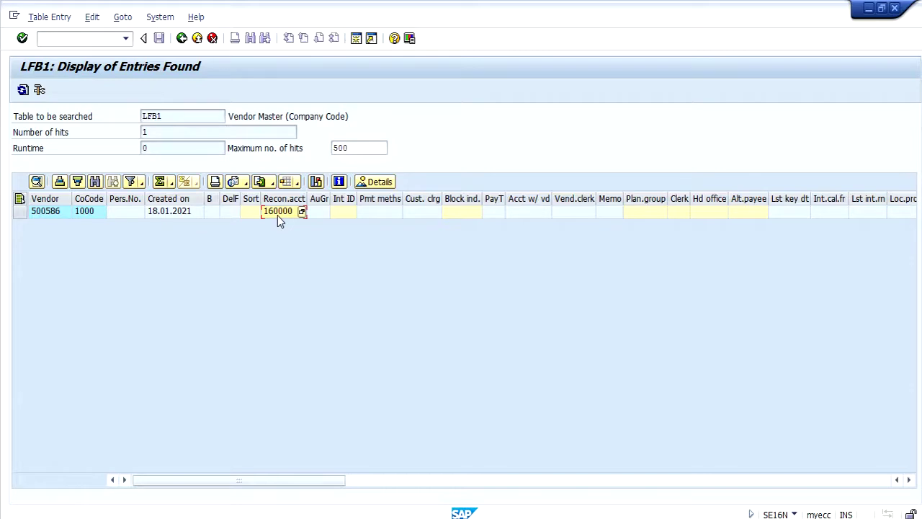
- Display the LFM1 entry for TEST4's vendor number, examine its purchasing organization and currency, and return to the selection criteria
left_click(180, 43)
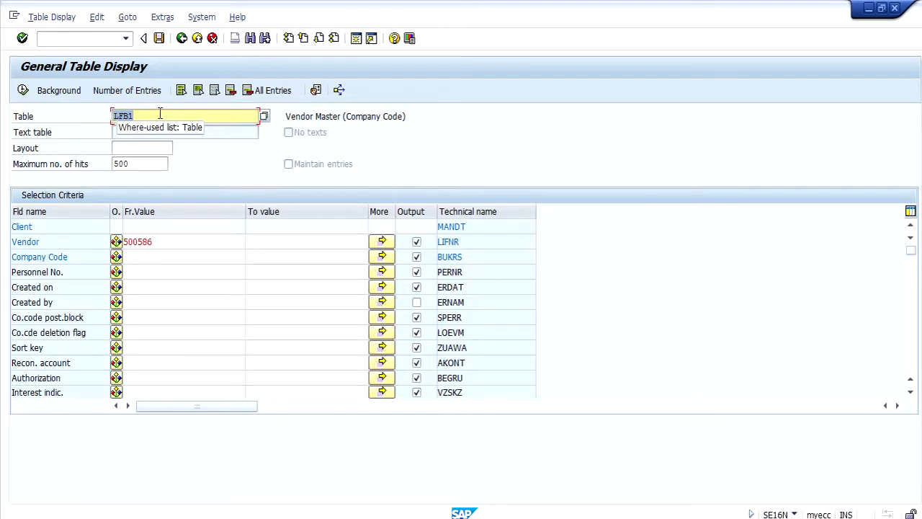
type("LFM1")
key("Return")
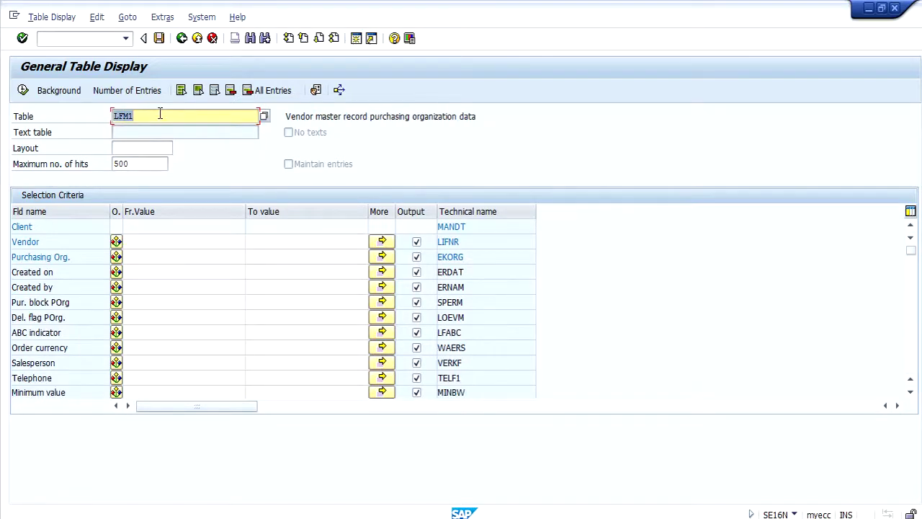
left_click(156, 241)
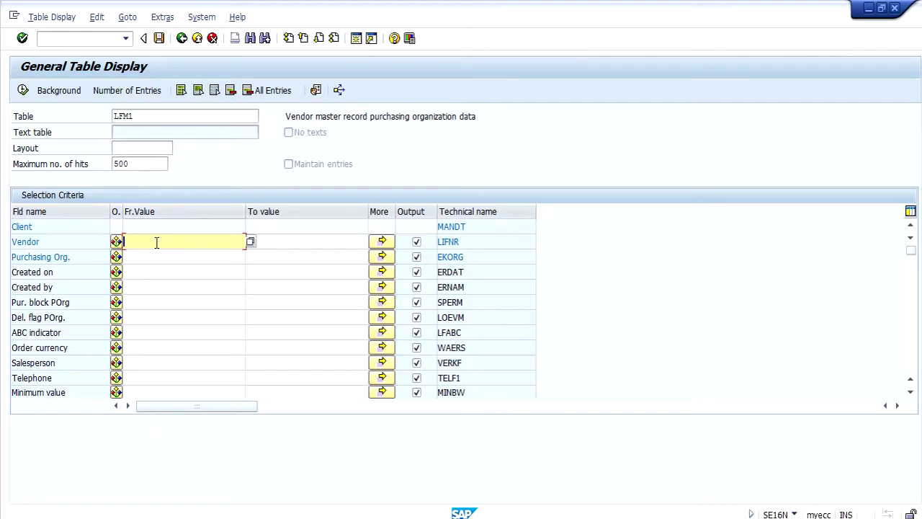
type("500586")
left_click(22, 91)
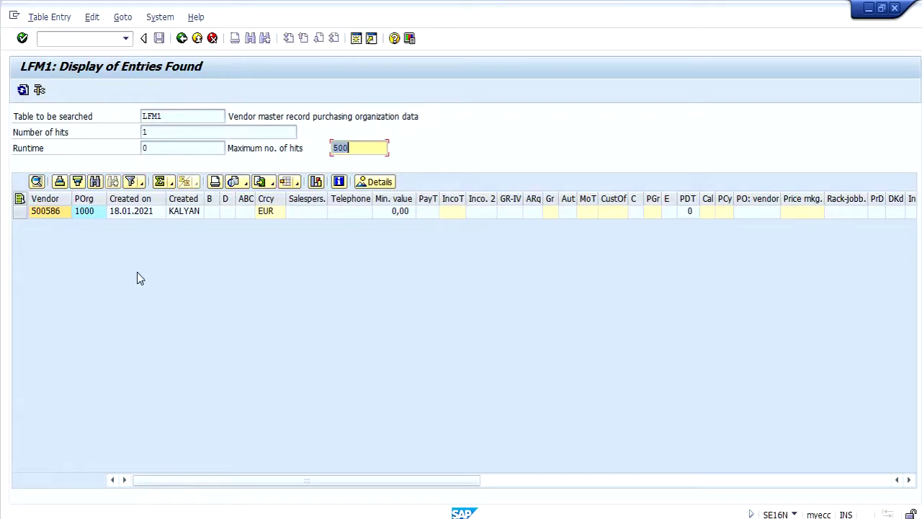
left_click(182, 40)
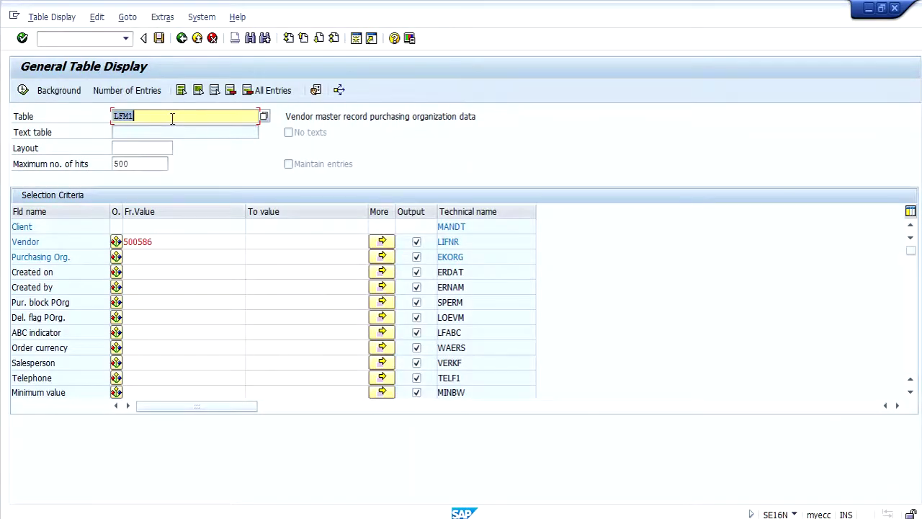
- Display the general section entry in table LFA1 for TEST4's vendor number
type("LFA1")
key("Return")
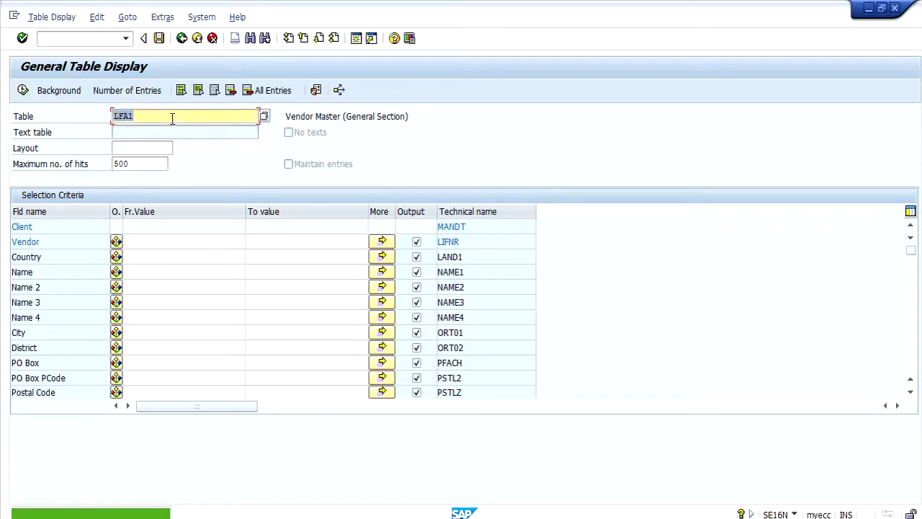
left_click(153, 238)
type("500586")
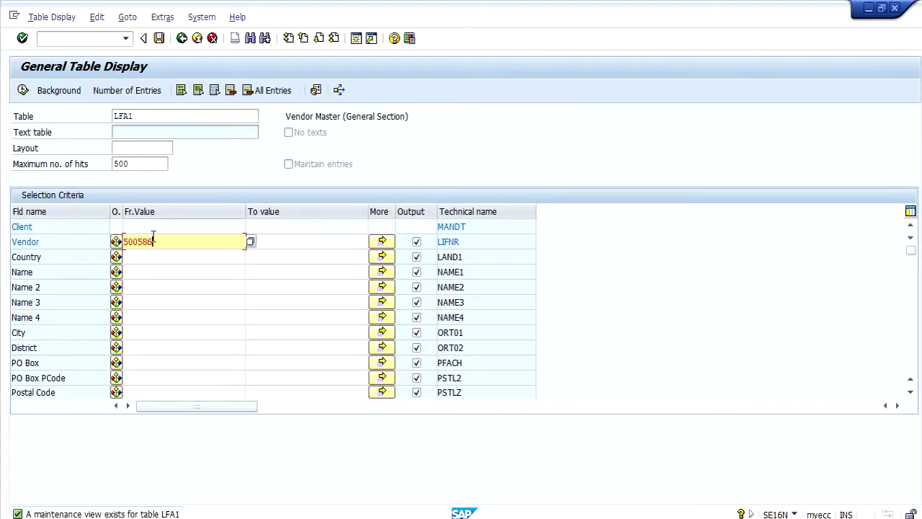
left_click(22, 90)
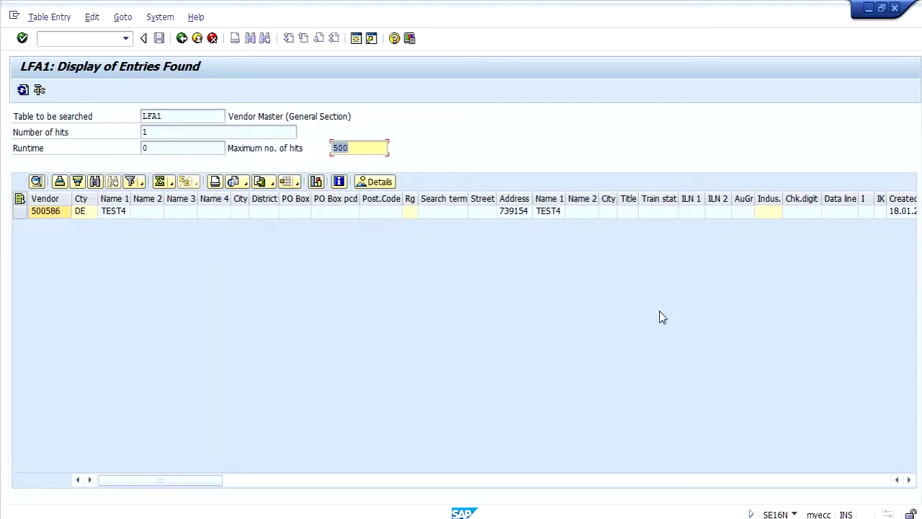
- Examine the LFA1 entry's general fields through to the account group and language, and return to the selection criteria
left_click(51, 213)
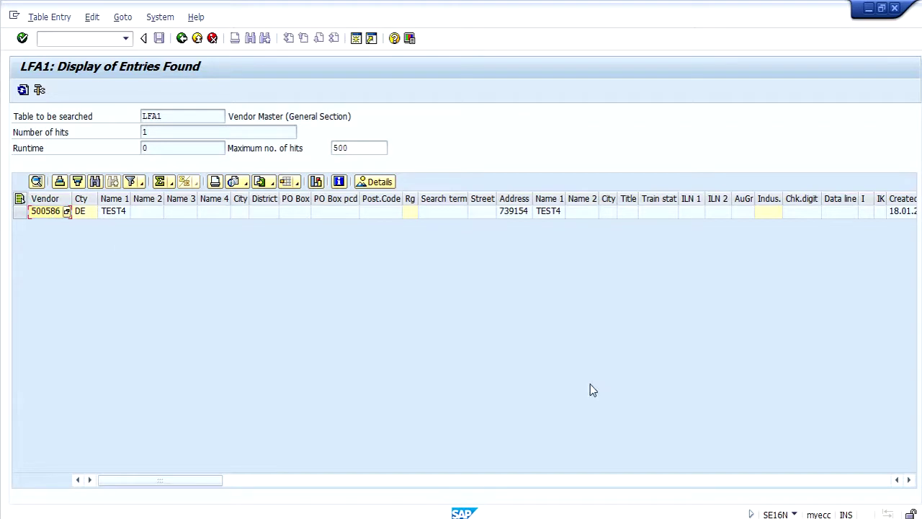
left_click(909, 480)
left_click(909, 480)
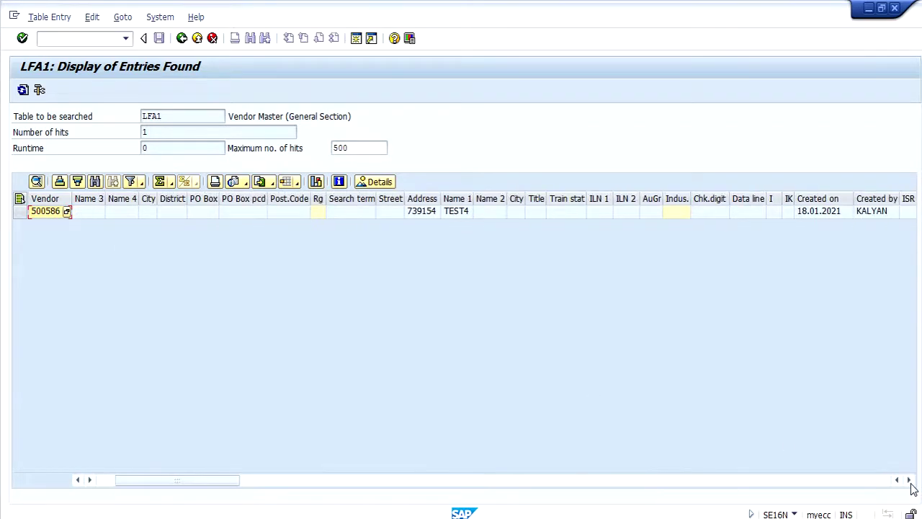
left_click(909, 479)
left_click(909, 480)
left_click(908, 480)
left_click(909, 480)
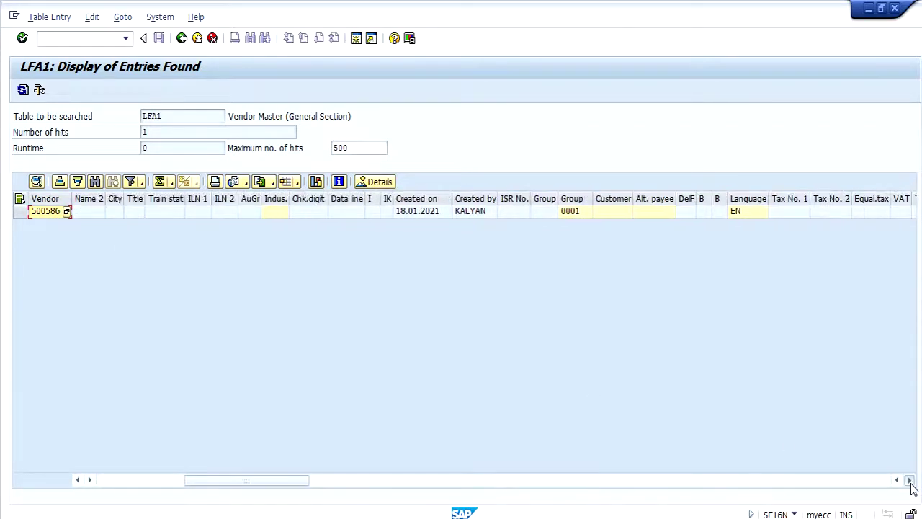
left_click(909, 479)
left_click(909, 479)
left_click(909, 480)
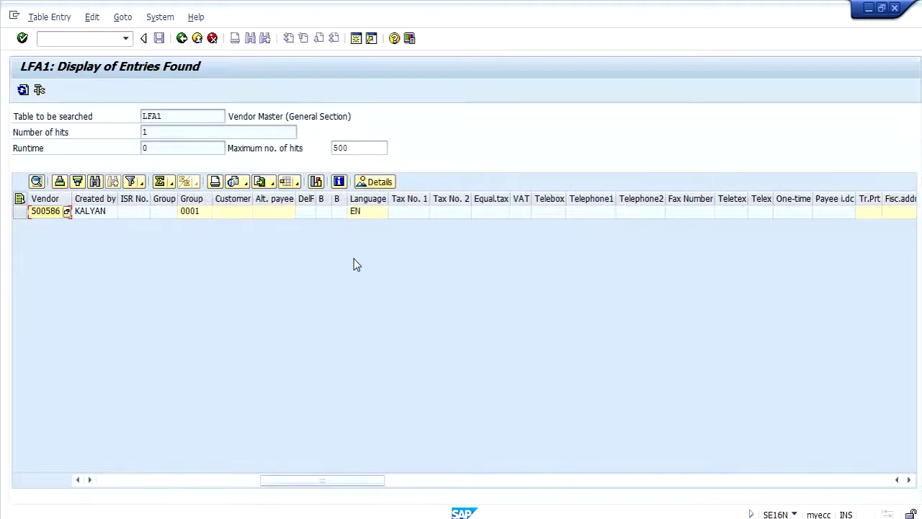
left_click(182, 39)
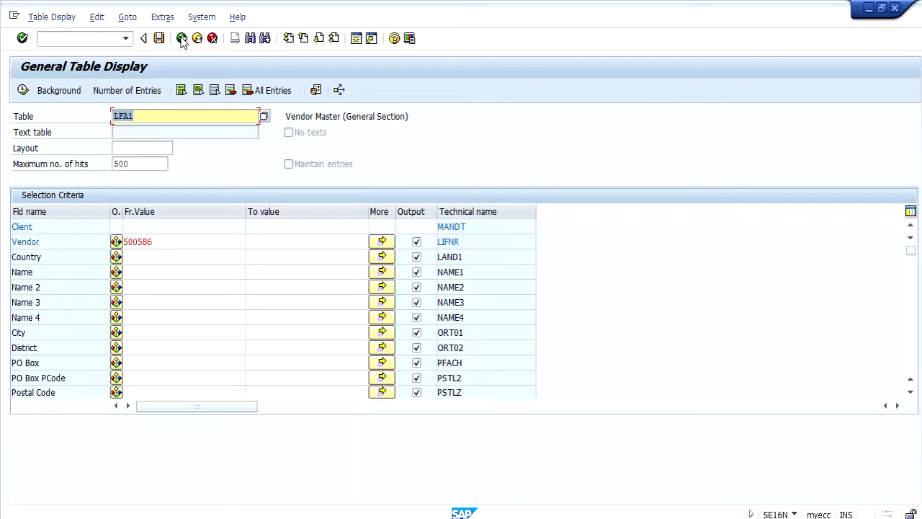
- Switch the table selection to the partner functions table WYT3
type("WYT3")
key("Return")
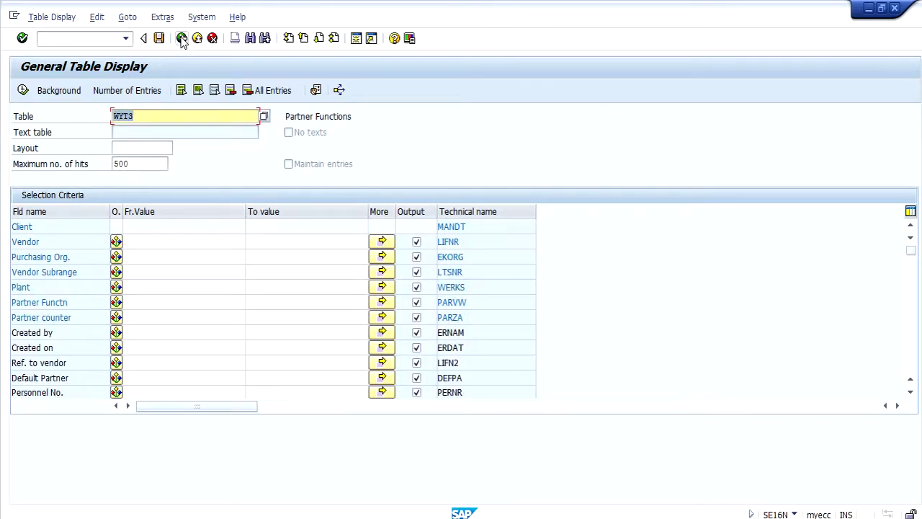
left_click(155, 242)
type("500586")
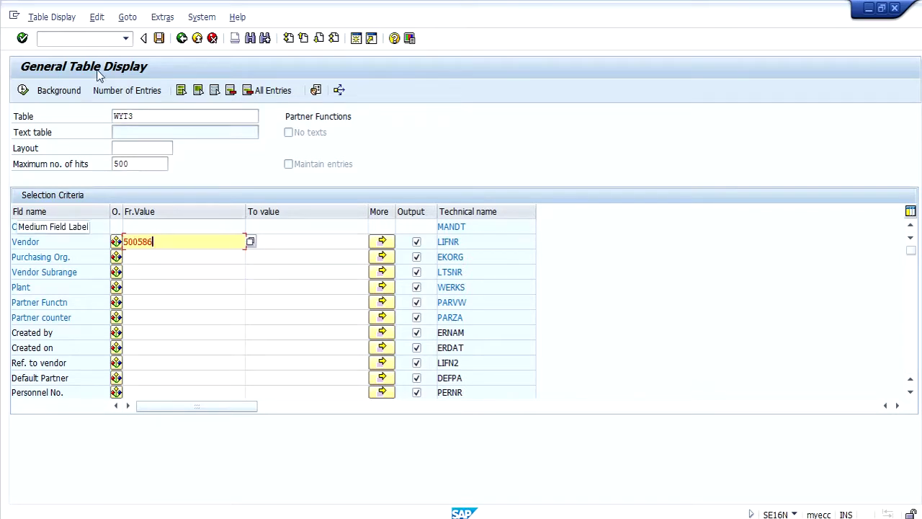
key("BackSpace")
key("BackSpace")
key("BackSpace")
key("BackSpace")
key("BackSpace")
key("BackSpace")
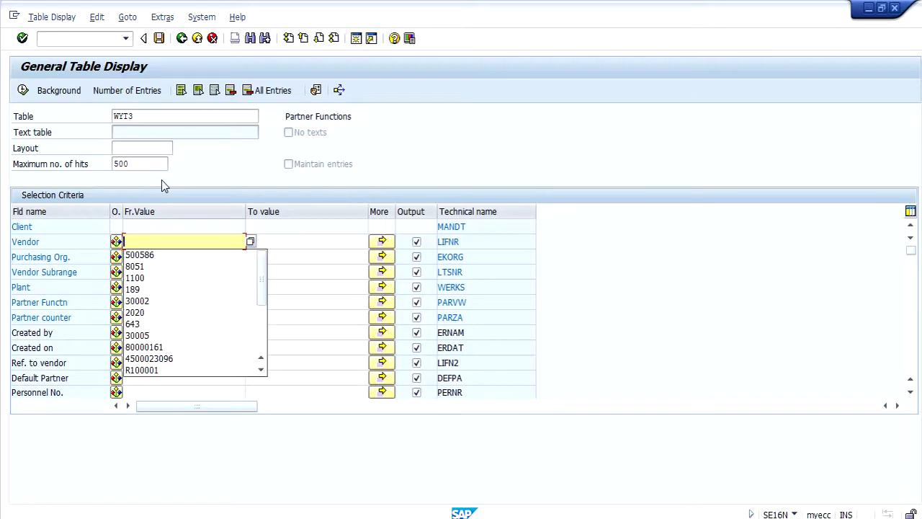
- Display the WYT3 entries without any selection criteria, examine the first vendor's rows, and return to the selection criteria
left_click(321, 254)
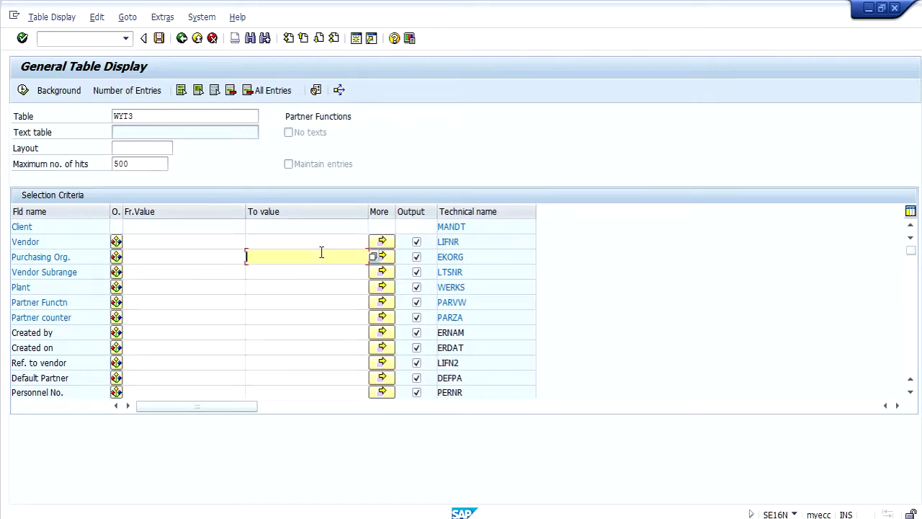
left_click(22, 94)
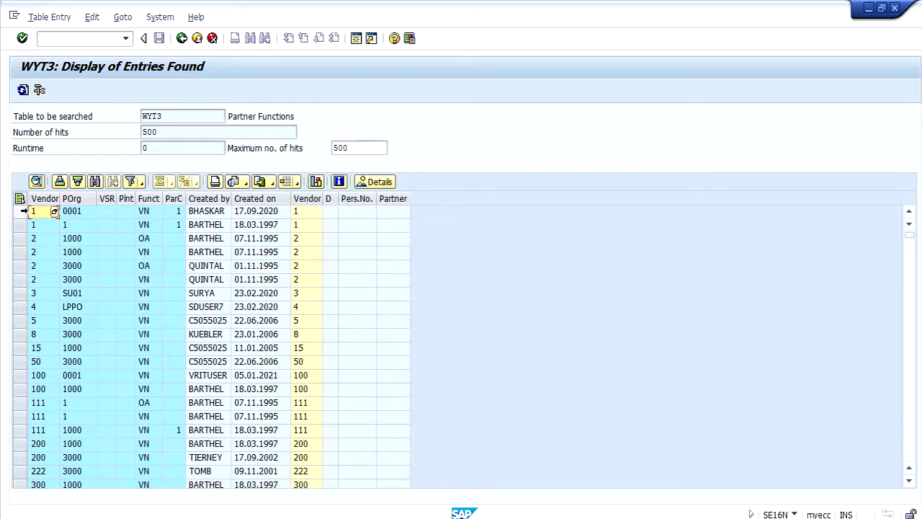
left_click_drag(20, 211, 23, 223)
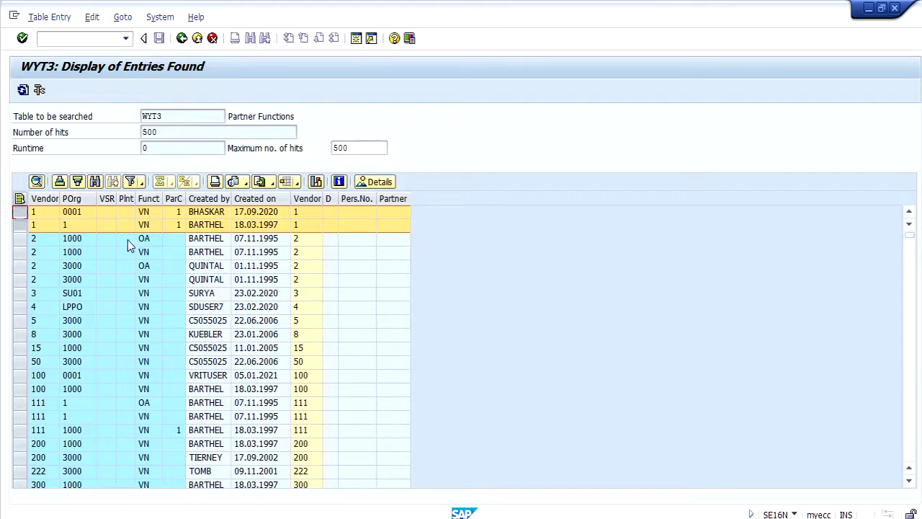
left_click(181, 37)
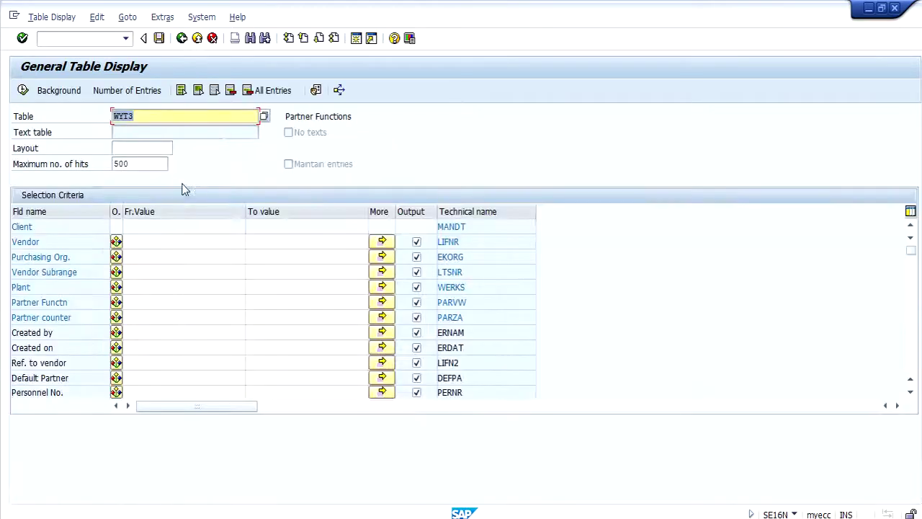
- Restrict WYT3 to the second vendor in the list and compare its partner functions for each purchasing organization
left_click(165, 240)
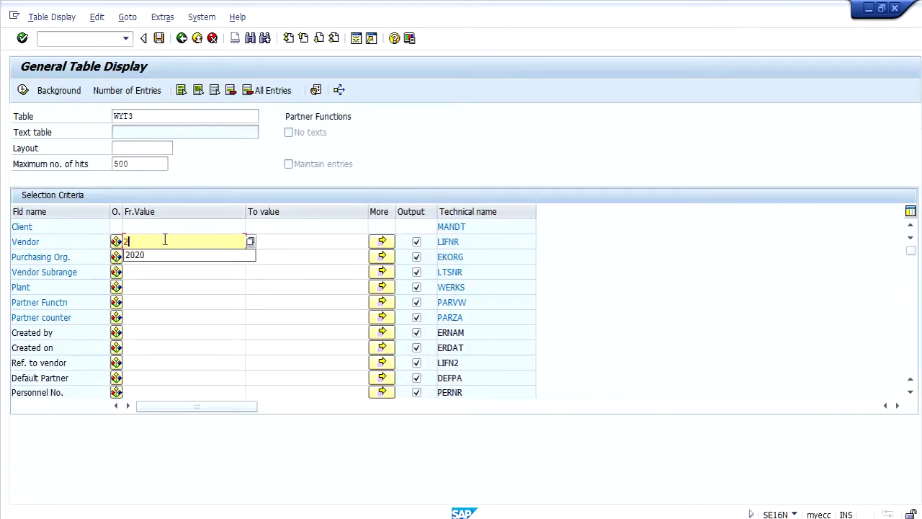
key("F8")
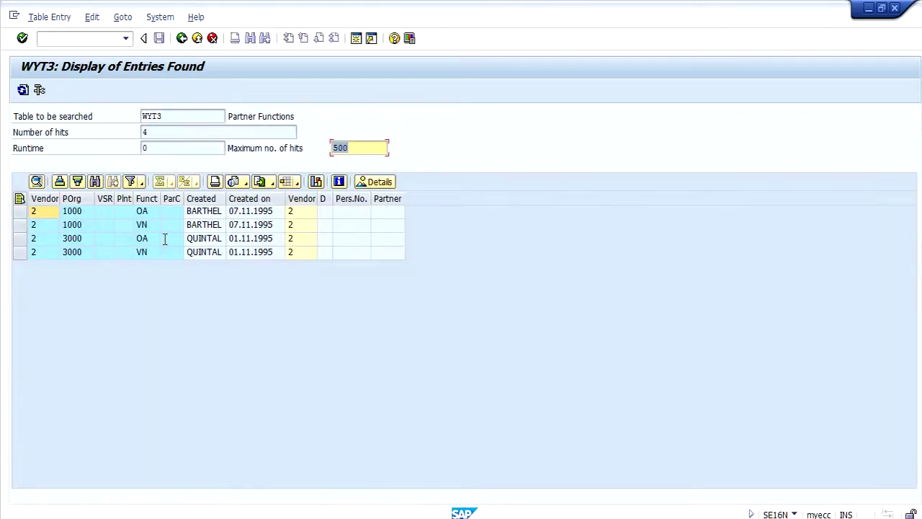
left_click(147, 213)
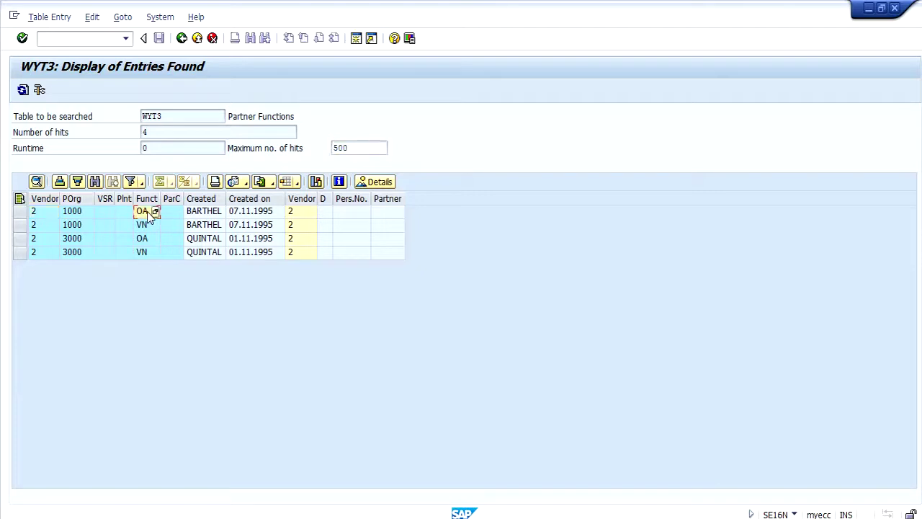
left_click_drag(145, 226, 47, 227)
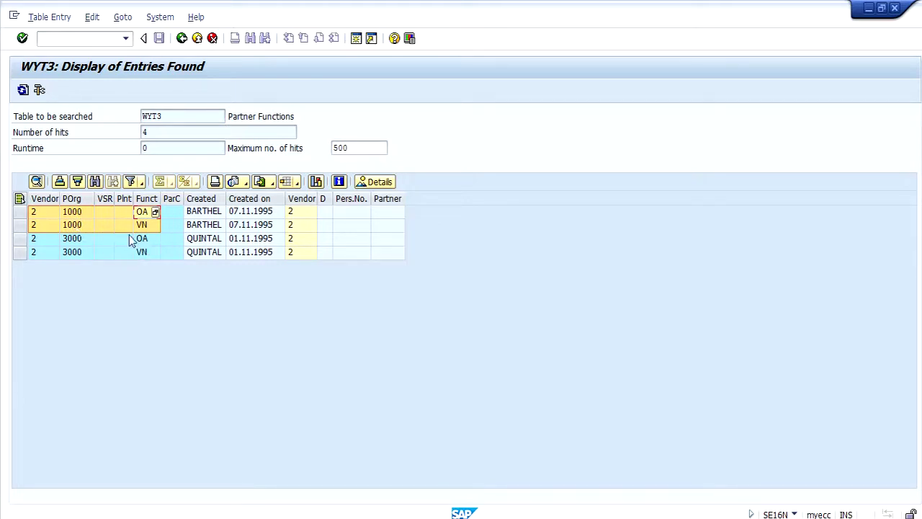
left_click_drag(143, 240, 45, 261)
left_click(95, 255)
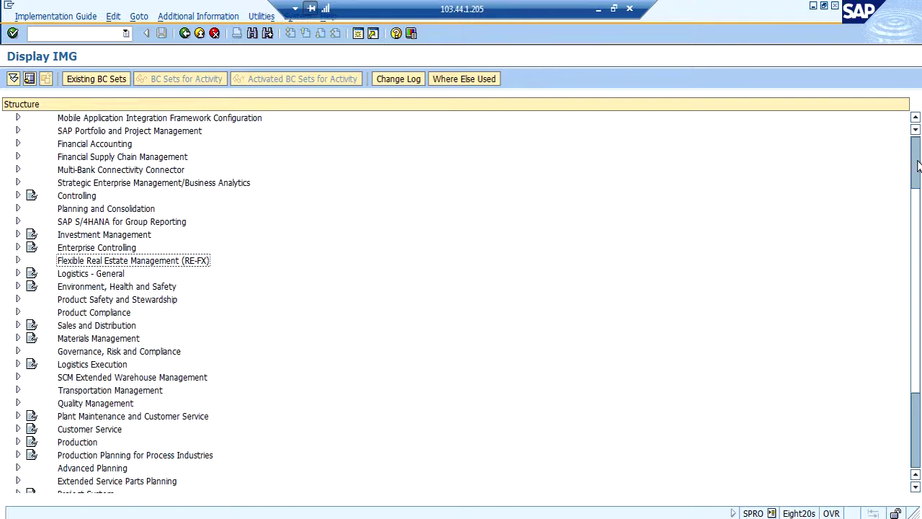
- In the Implementation Guide, execute Define Account Groups with Screen Layout (Vendors) under Financial Accounting's vendor master data preparations
scroll(917, 165, "up", 3)
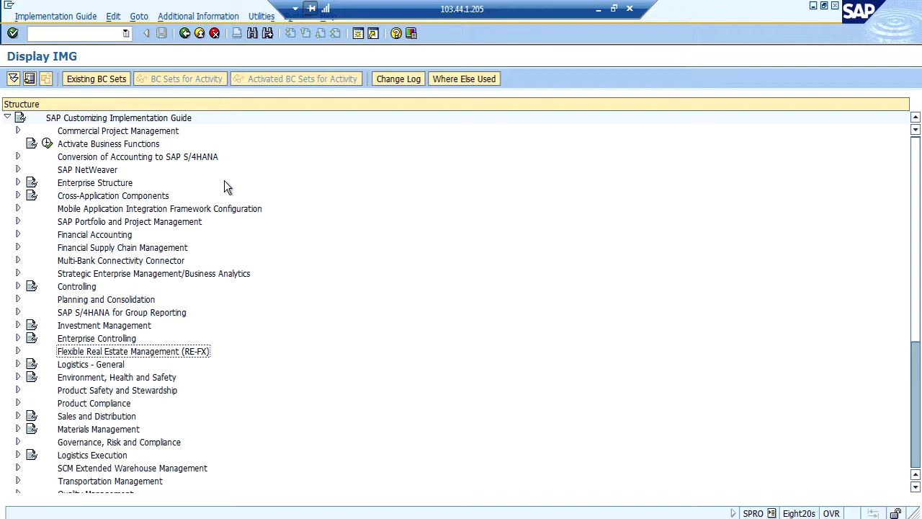
left_click(19, 235)
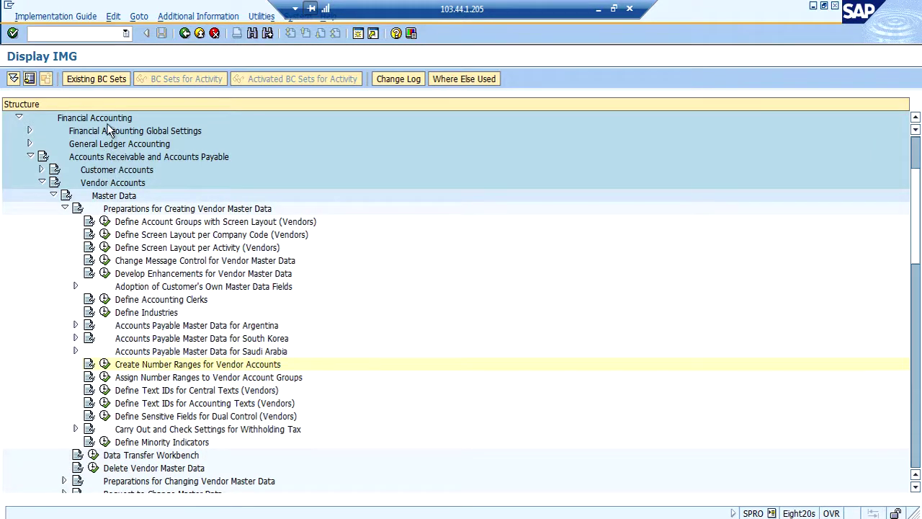
left_click(120, 158)
left_click(123, 182)
left_click(126, 195)
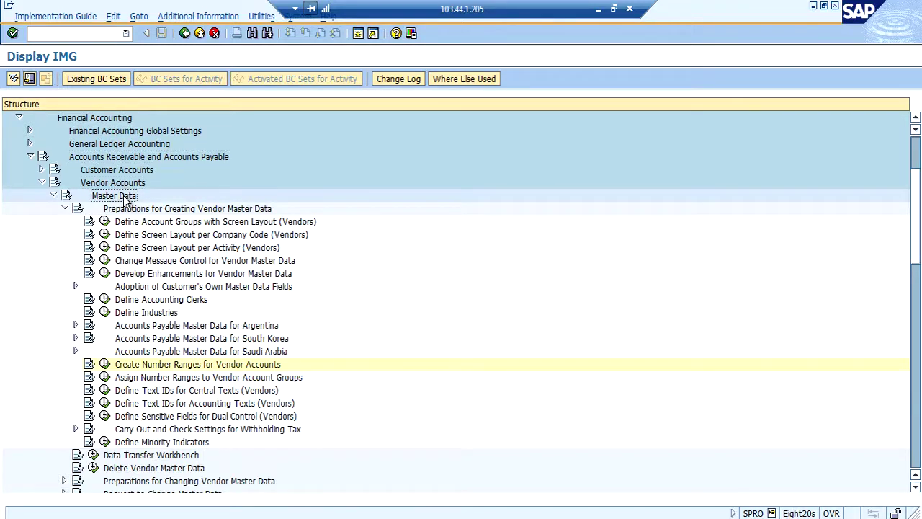
left_click(183, 224)
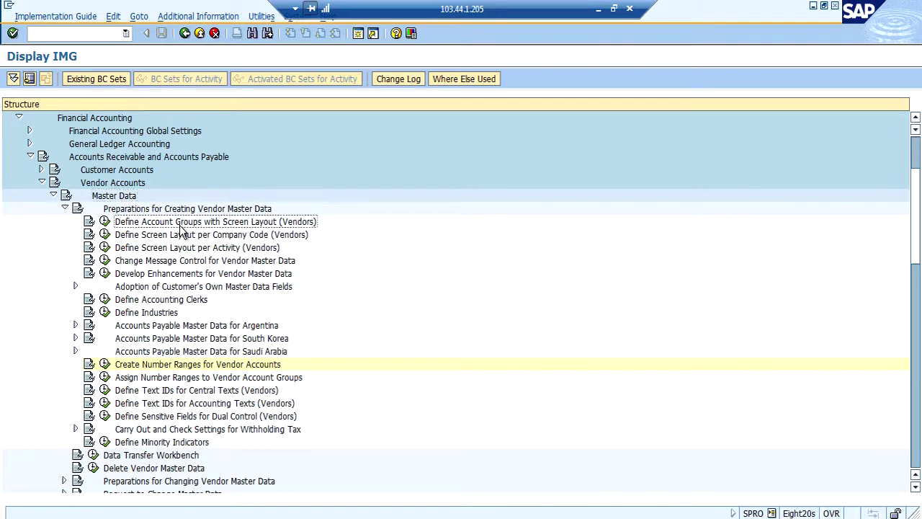
left_click(106, 222)
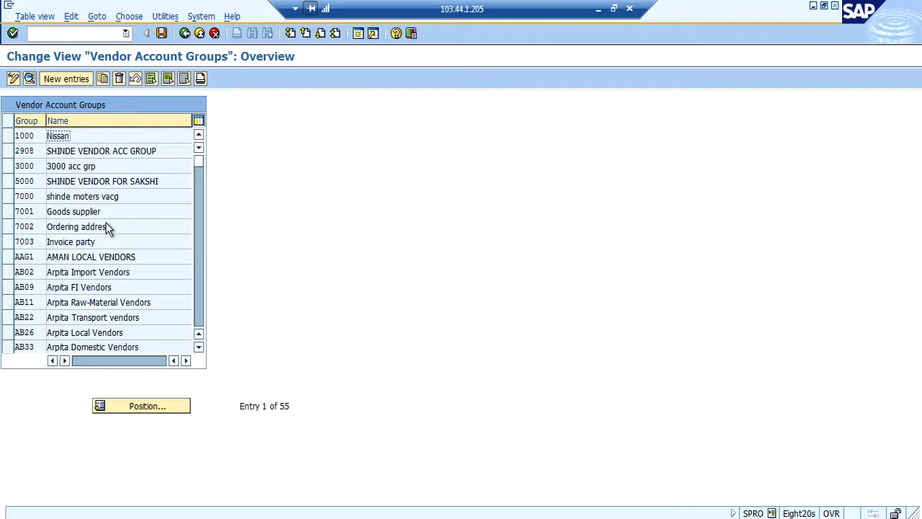
- Copy vendor account group 1000 as new account group ZPGE, keeping the meaning Nissan
left_click(8, 136)
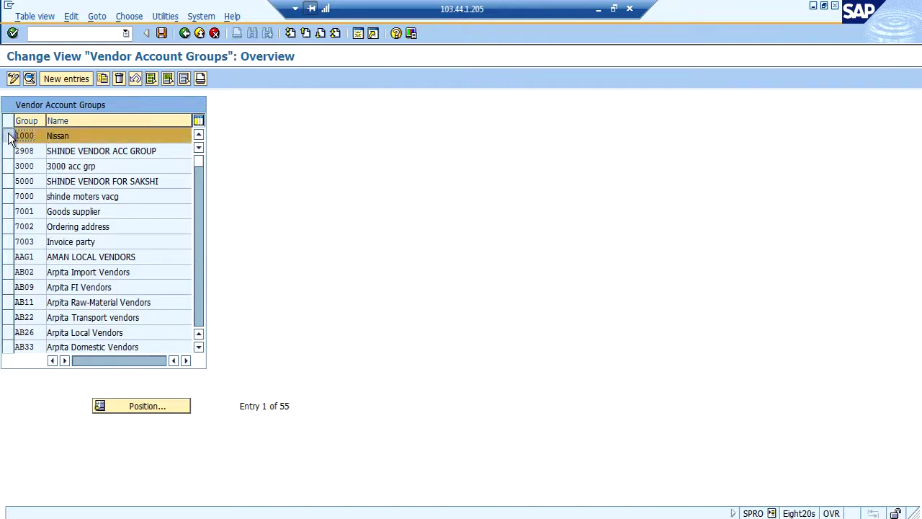
left_click(102, 79)
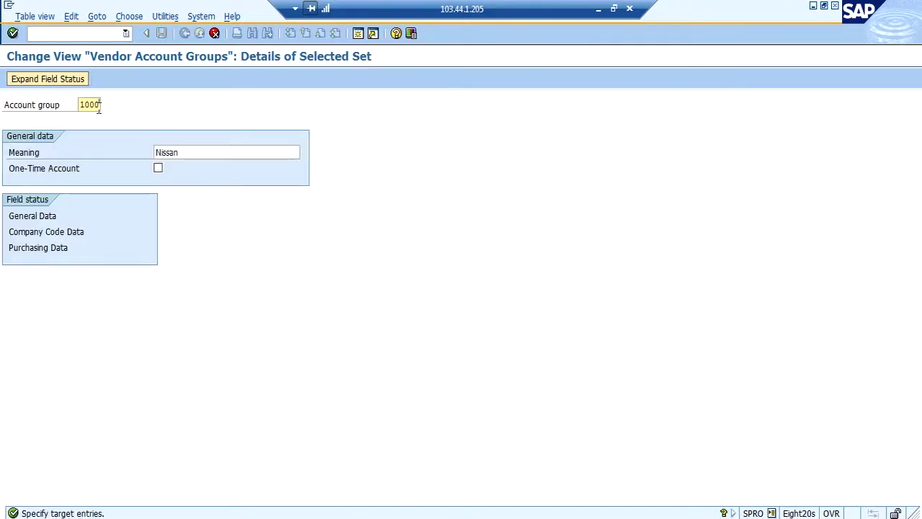
left_click(98, 106)
key("BackSpace")
key("BackSpace")
key("BackSpace")
key("BackSpace")
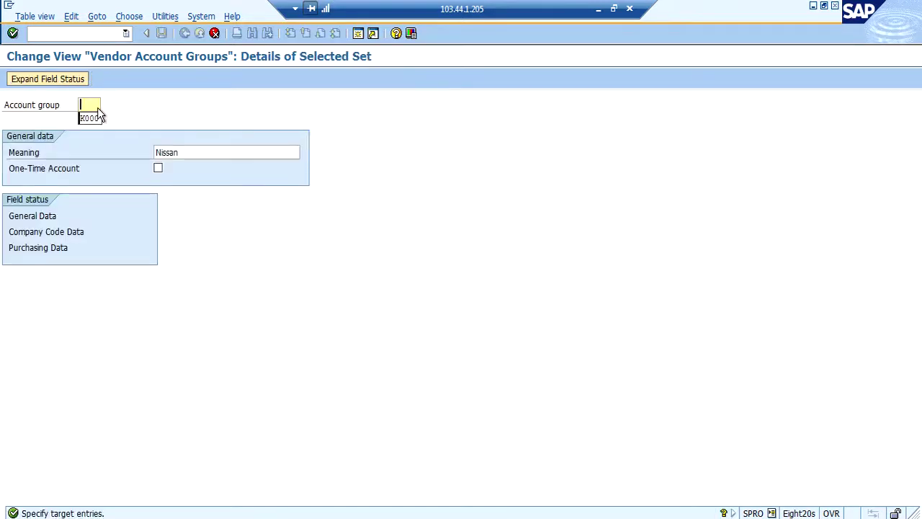
type("ZPGE")
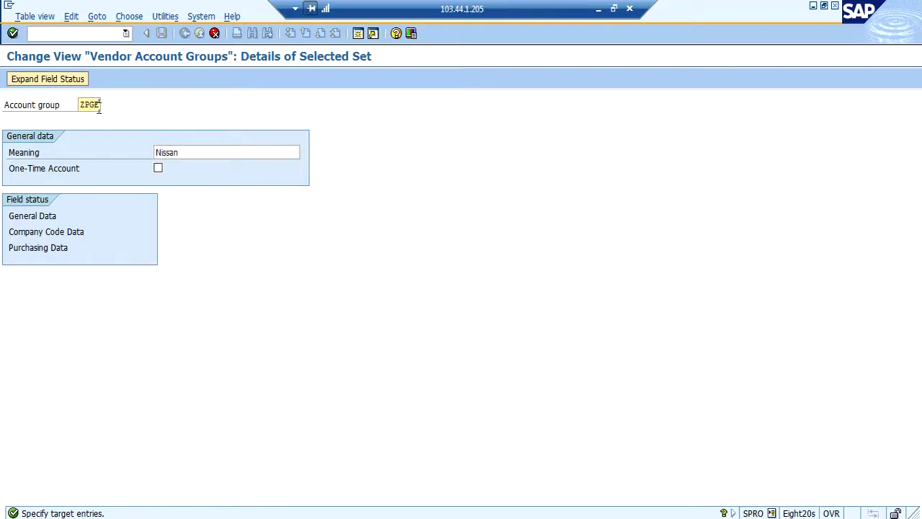
left_click(195, 152)
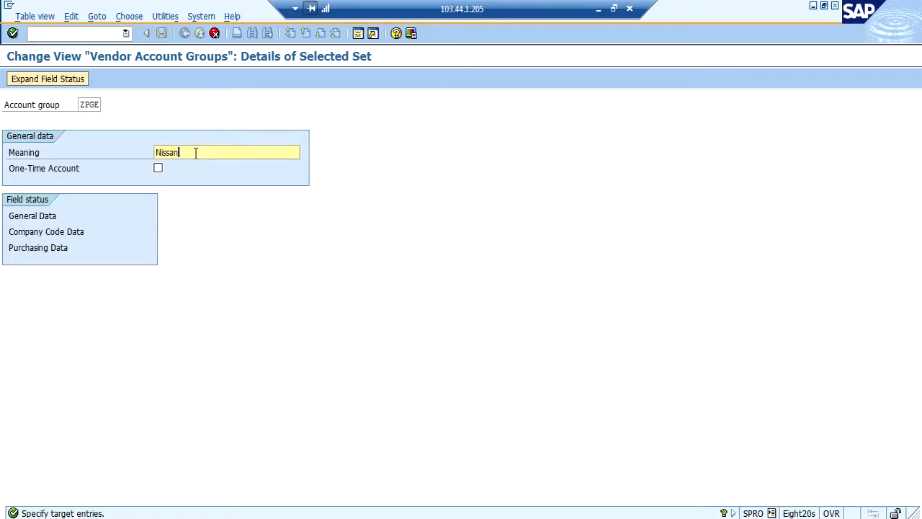
key("Return")
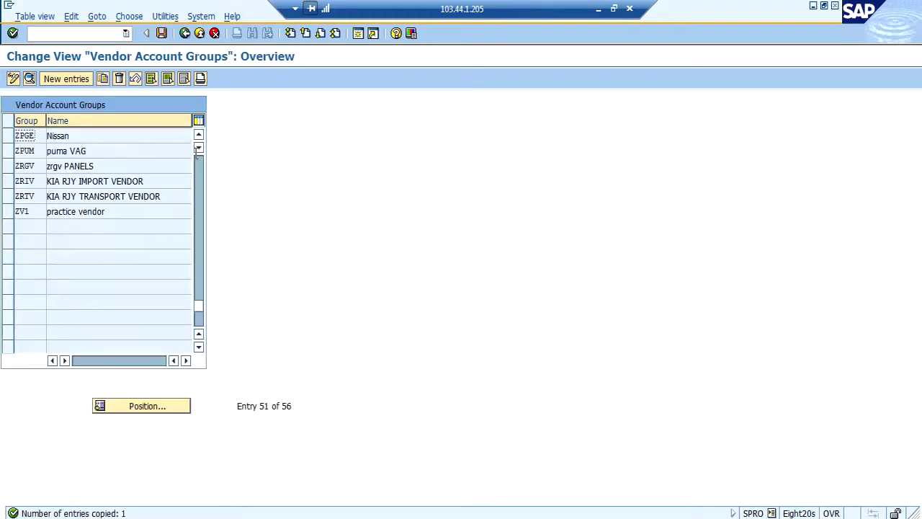
- Save the new account group under customizing request CHPK900533 and return to the Implementation Guide
left_click(162, 36)
key("Return")
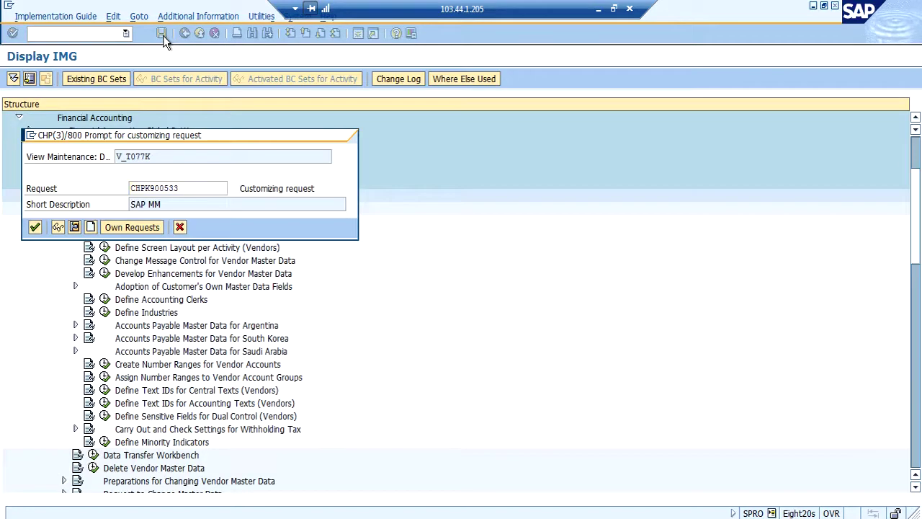
left_click(184, 33)
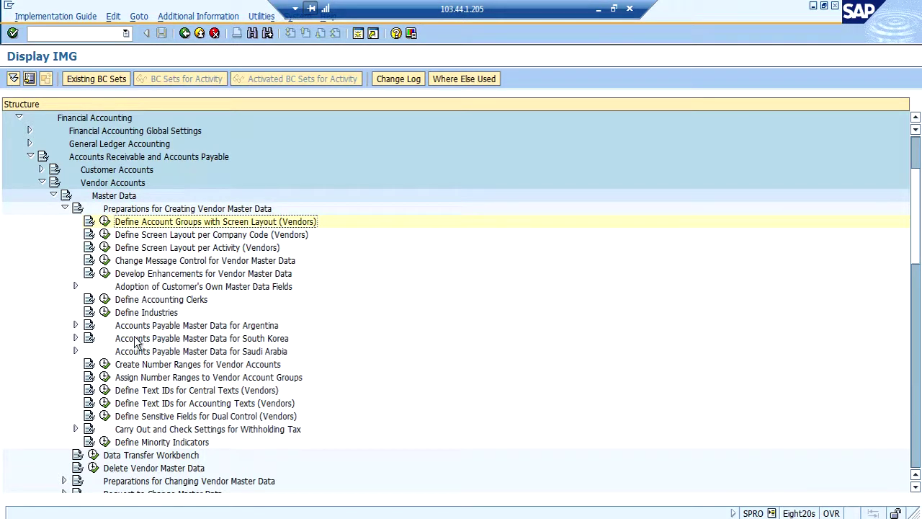
- Execute Create Number Ranges for Vendor Accounts and open the vendor intervals for changing
left_click(142, 366)
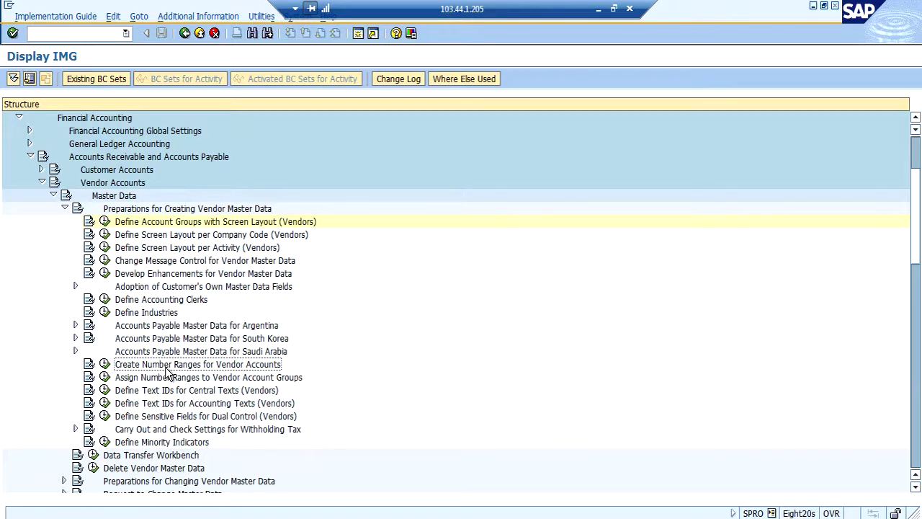
left_click(104, 364)
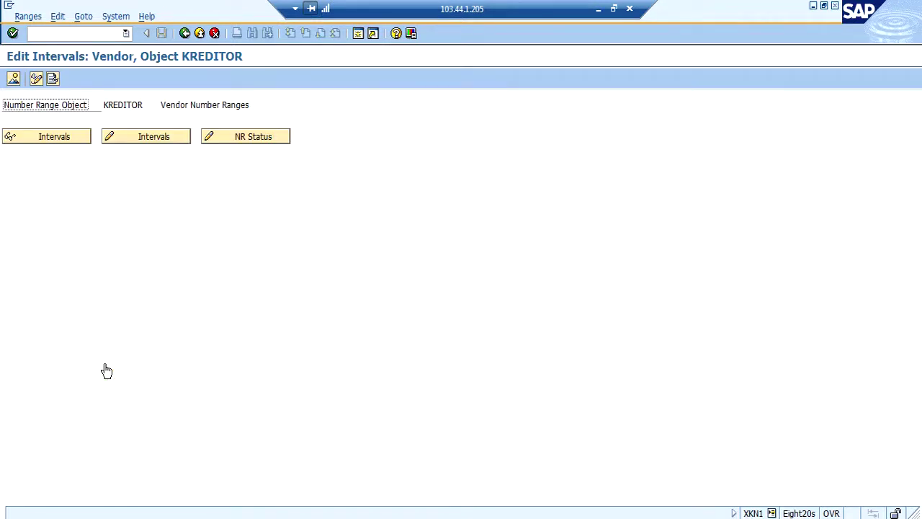
left_click(142, 137)
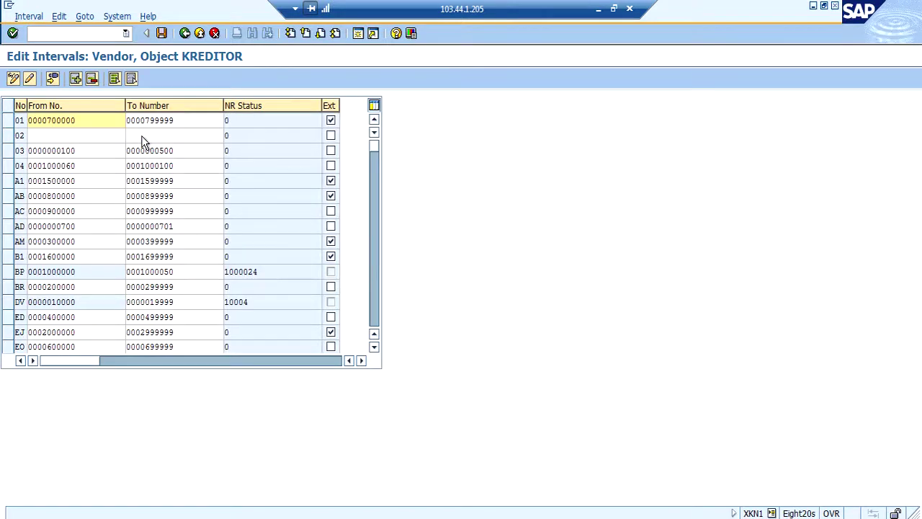
- Try to define vendor number range interval 02 from 1 to 99
left_click(48, 137)
type("1")
key("Tab")
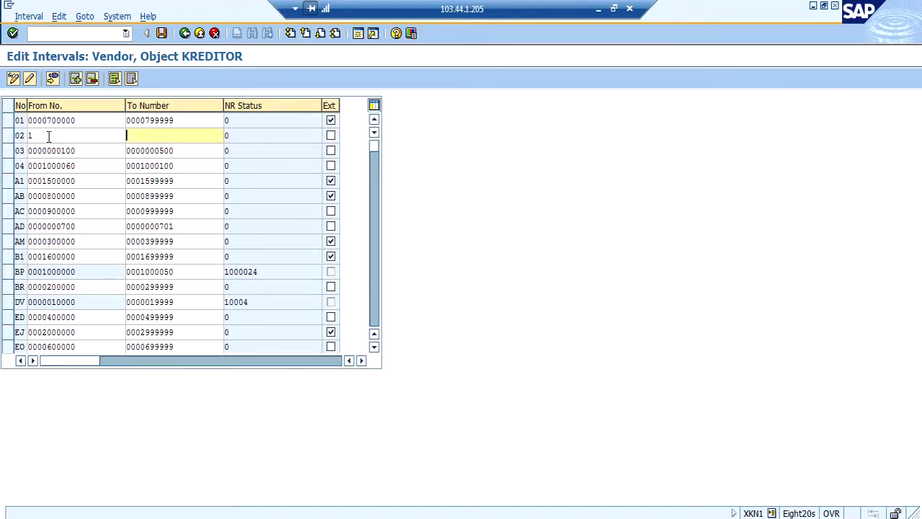
type("99")
key("Return")
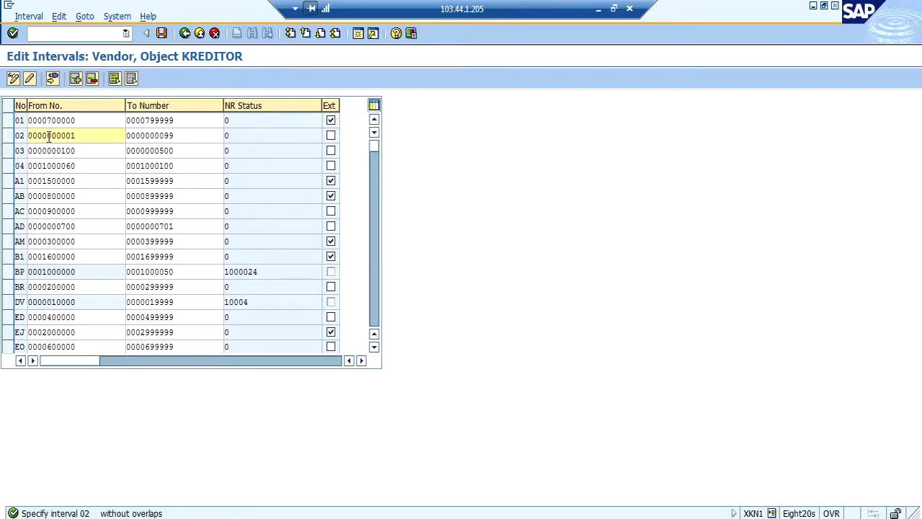
- Replace the limits of interval 02, trying a range from 11 to 80
left_click(92, 139)
key("BackSpace")
key("BackSpace")
key("BackSpace")
key("BackSpace")
key("BackSpace")
key("BackSpace")
key("BackSpace")
key("BackSpace")
key("BackSpace")
key("BackSpace")
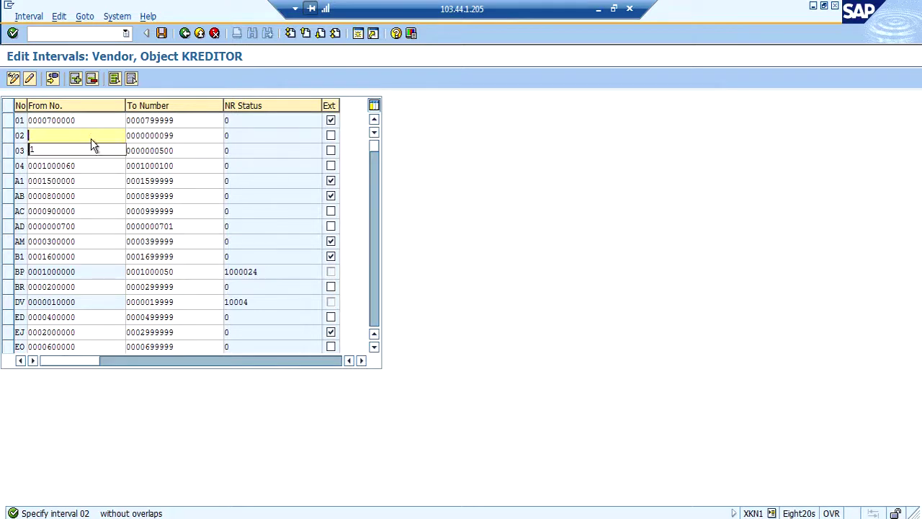
left_click(190, 136)
key("BackSpace")
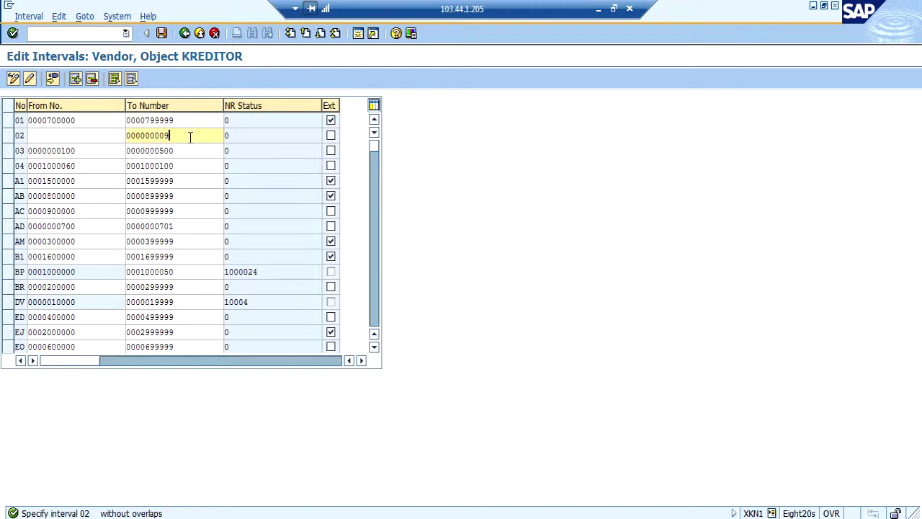
key("BackSpace")
key("BackSpace")
key("BackSpace")
key("BackSpace")
key("BackSpace")
key("BackSpace")
key("BackSpace")
key("BackSpace")
key("BackSpace")
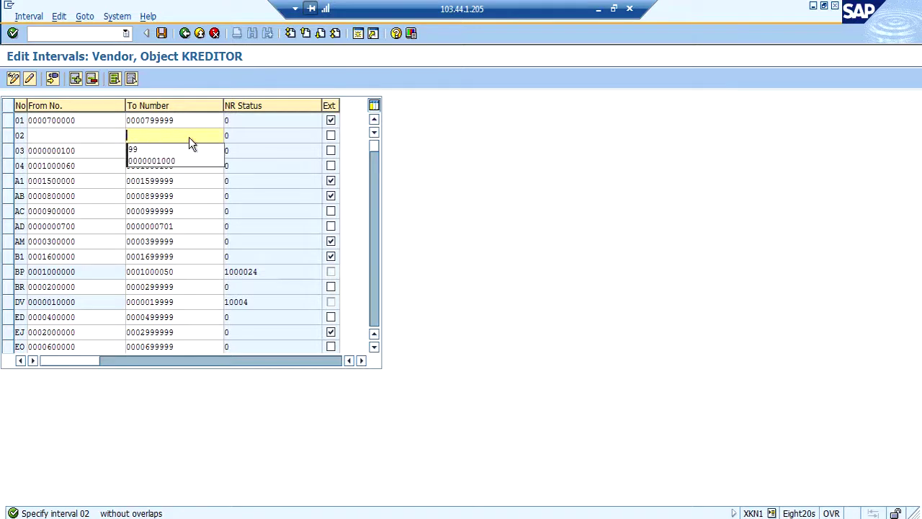
left_click(113, 136)
type("11")
key("Tab")
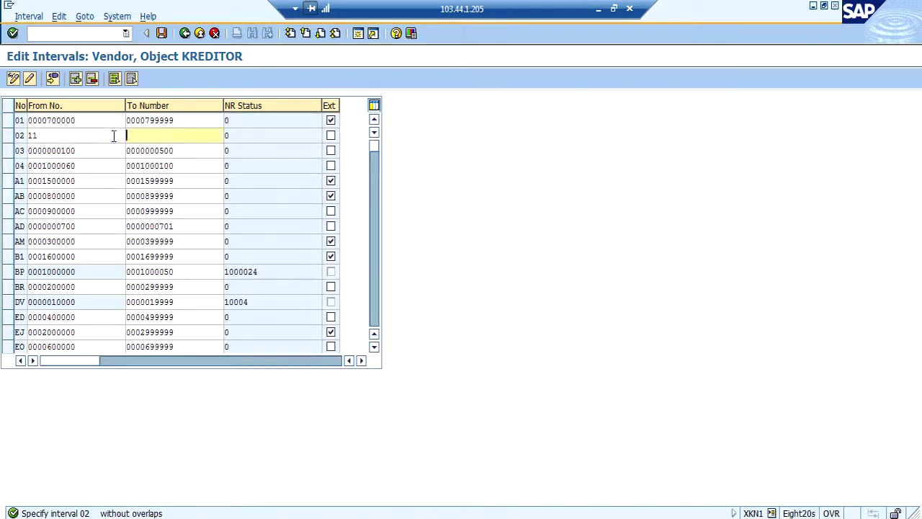
type("80")
key("Return")
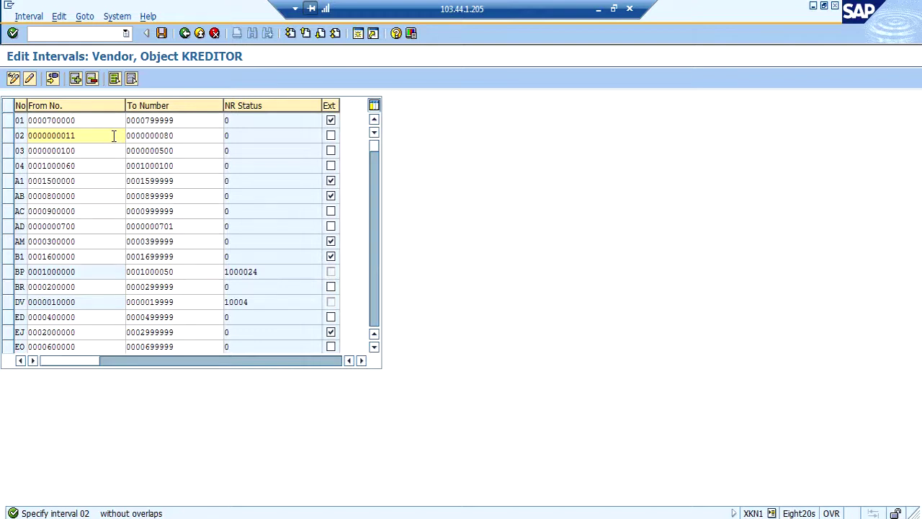
- Clear both the From and To numbers of interval 02
left_click_drag(106, 137, 24, 134)
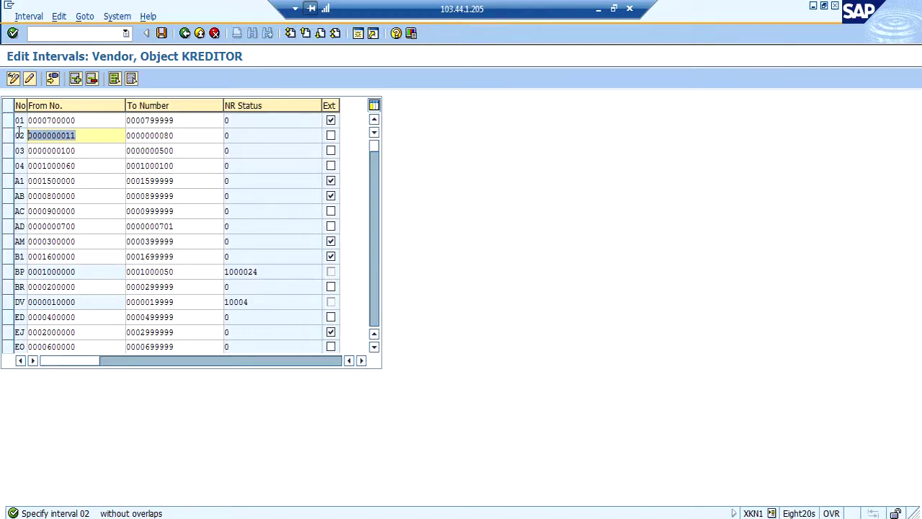
left_click(20, 134)
double_click(20, 133)
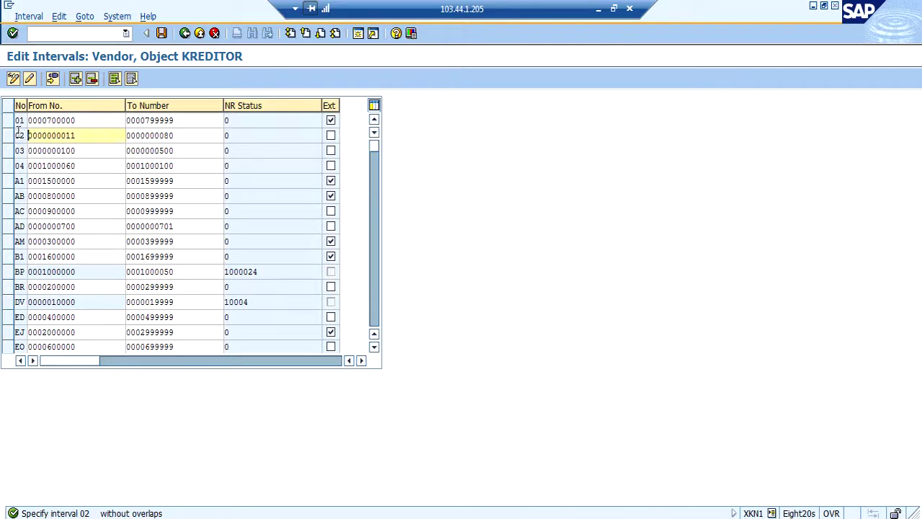
key("shift+End")
key("Delete")
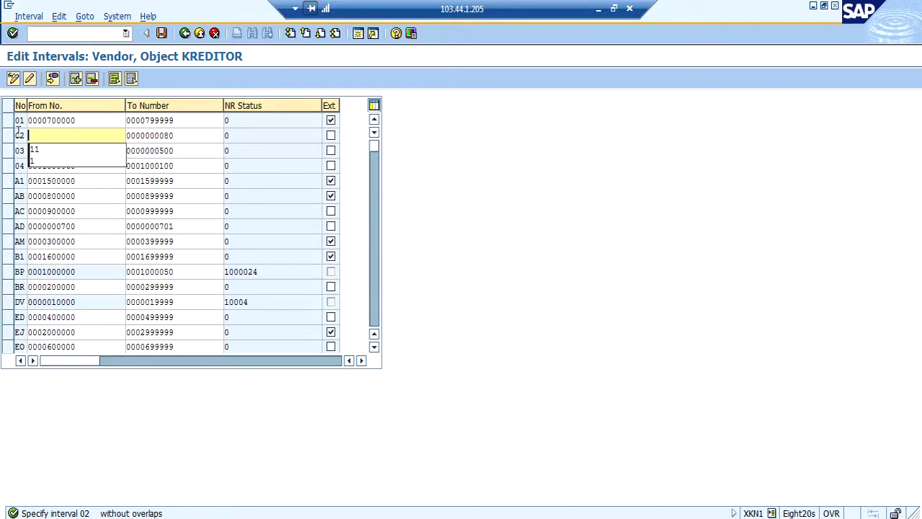
key("Tab")
key("shift+End")
key("Delete")
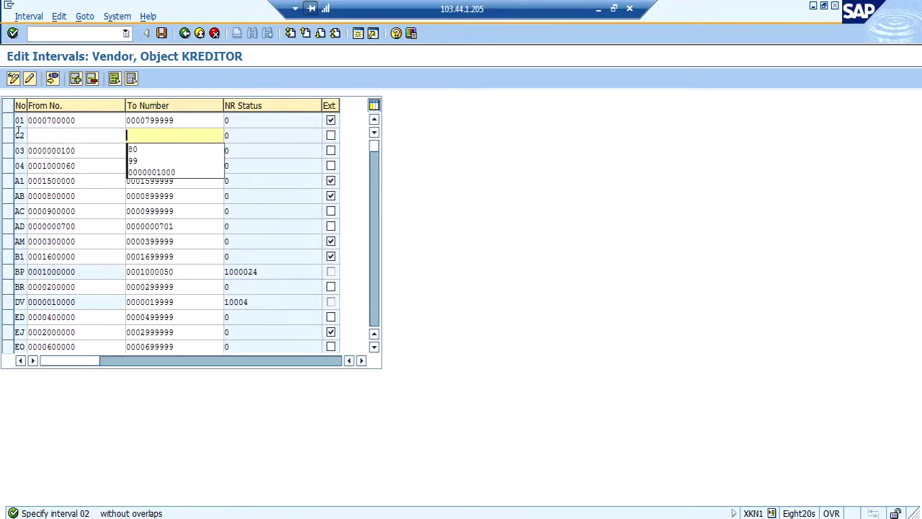
key("Tab")
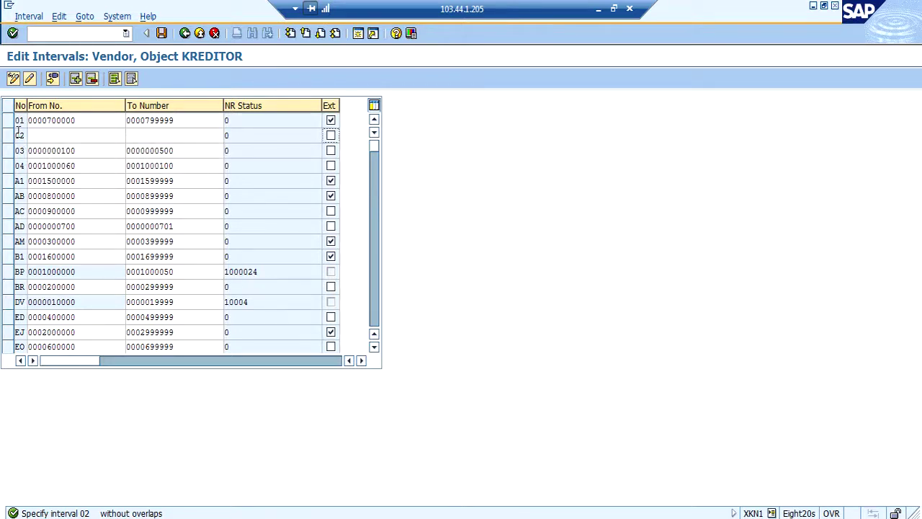
- Look through the existing intervals for overlaps and set interval 03's To number to 120
left_click(375, 184)
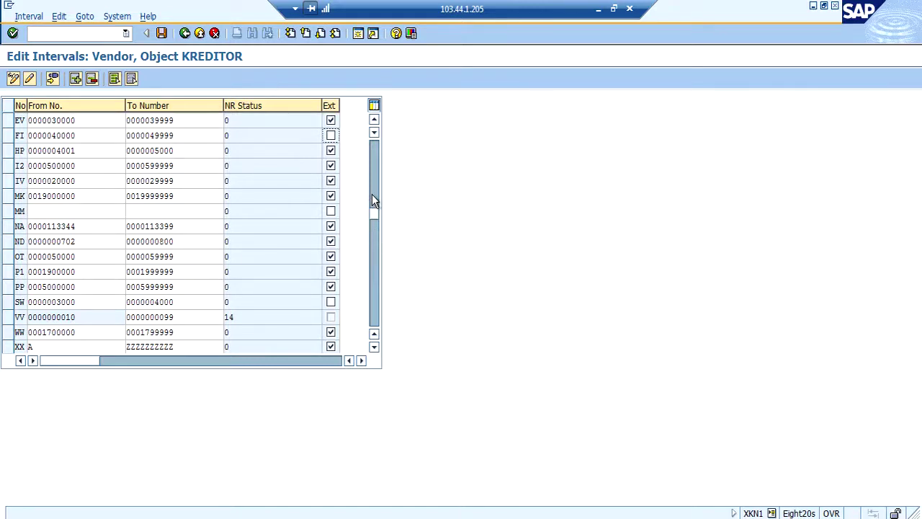
left_click(375, 196)
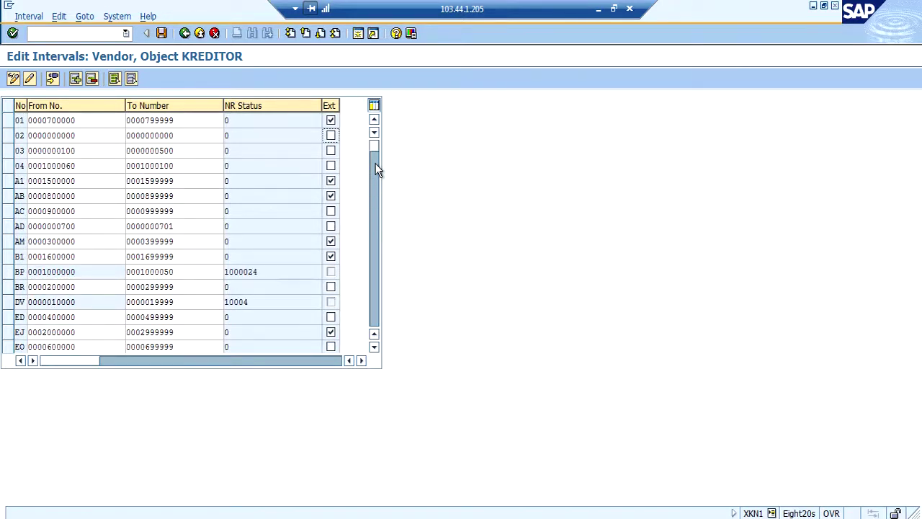
left_click(187, 155)
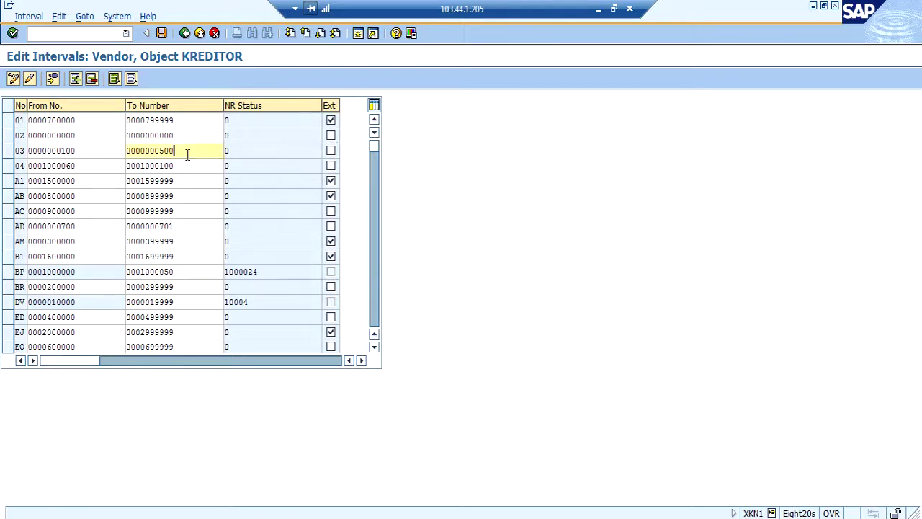
key("BackSpace")
key("BackSpace")
key("BackSpace")
type("120")
key("Return")
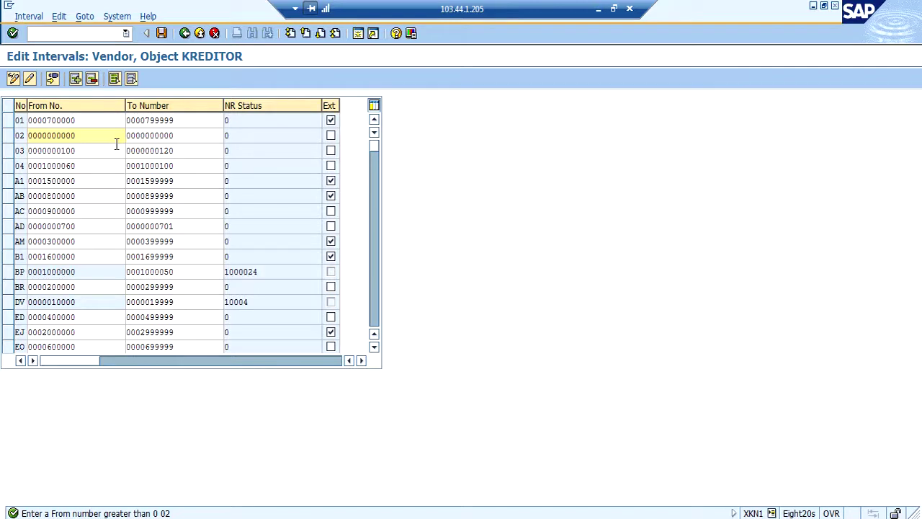
- Define interval 02 with From number 150 and To number 250
left_click_drag(102, 137, 2, 141)
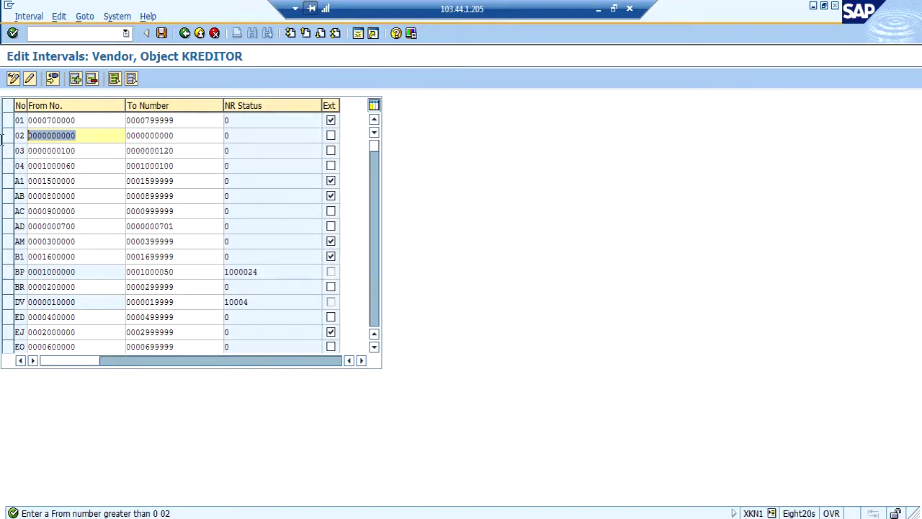
type("150")
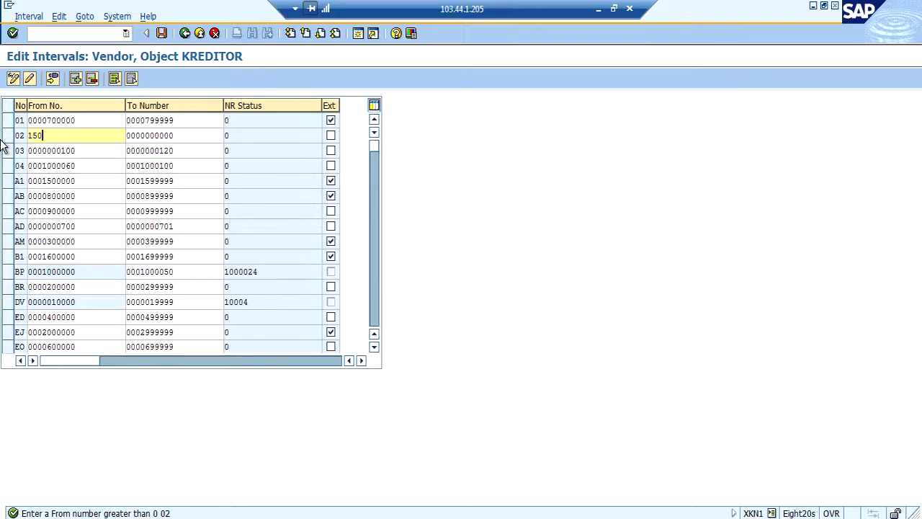
key("Tab")
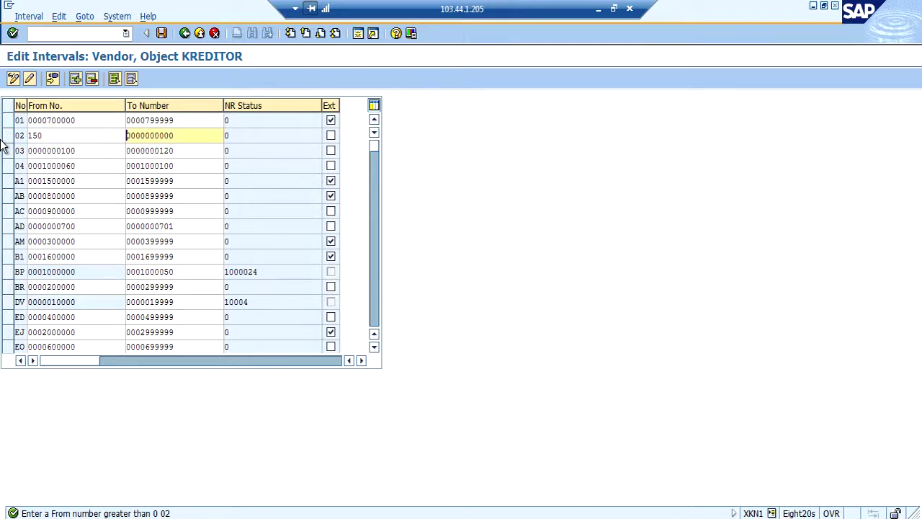
key("shift+End")
key("Delete")
type("250")
key("Return")
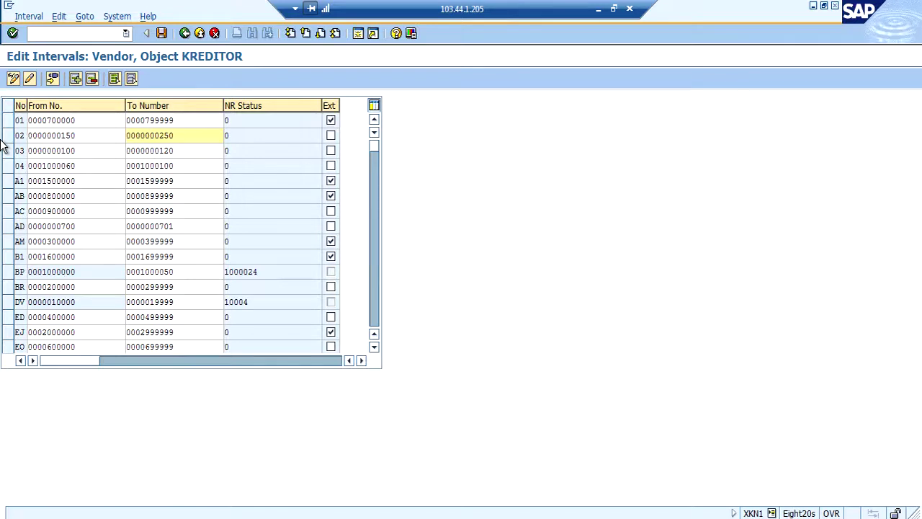
- Save the changed vendor number range intervals and return to the Implementation Guide
left_click(8, 140)
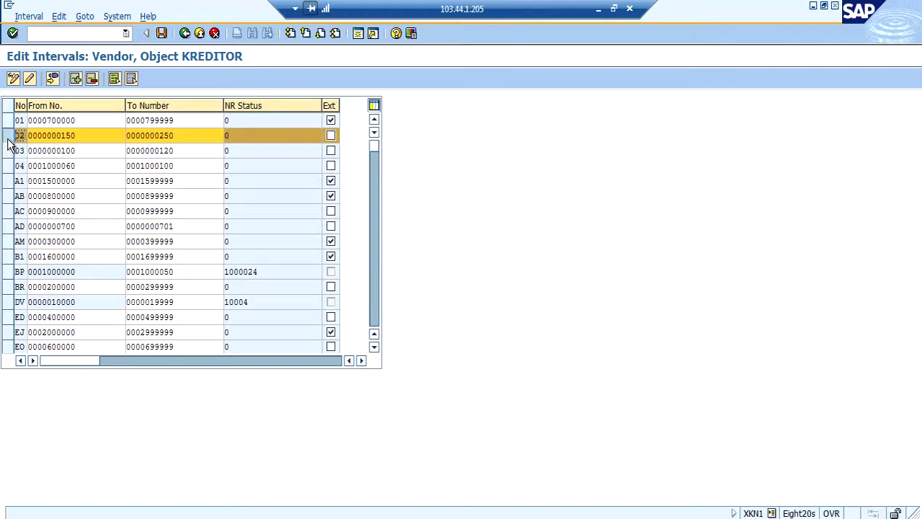
left_click(162, 34)
key("Return")
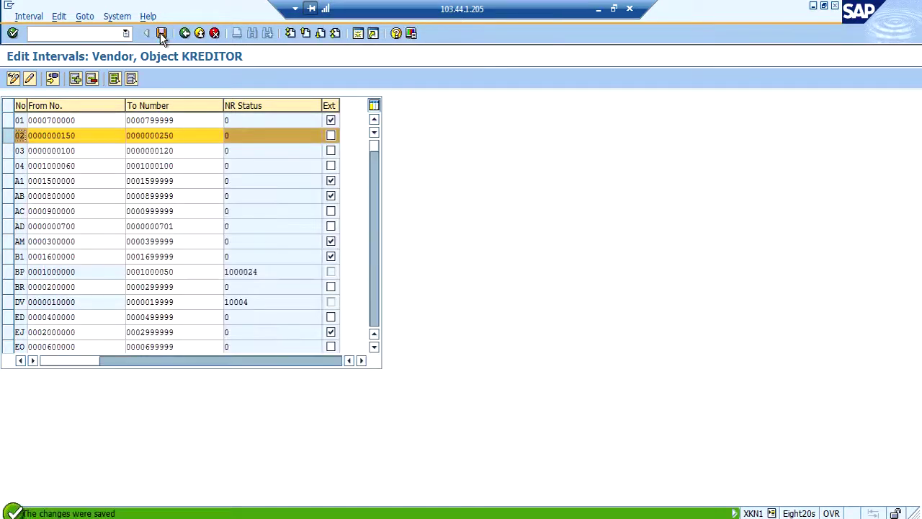
left_click(185, 33)
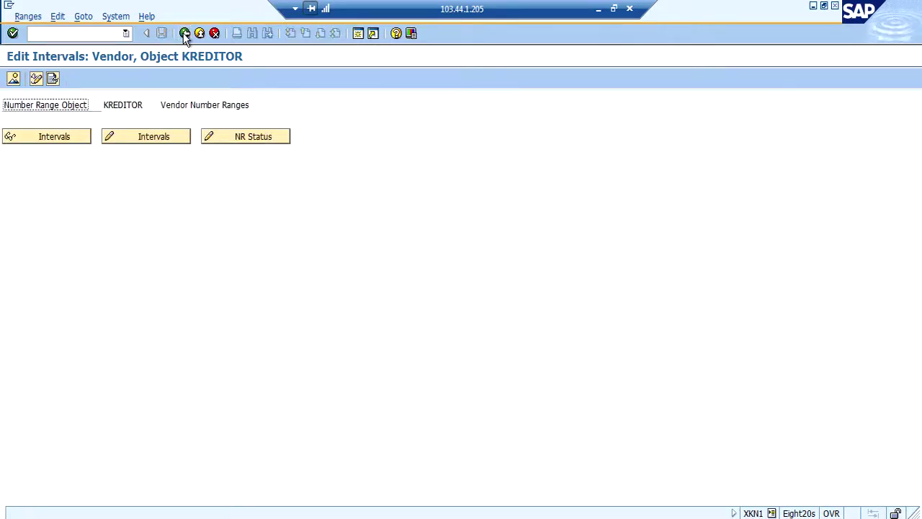
left_click(184, 34)
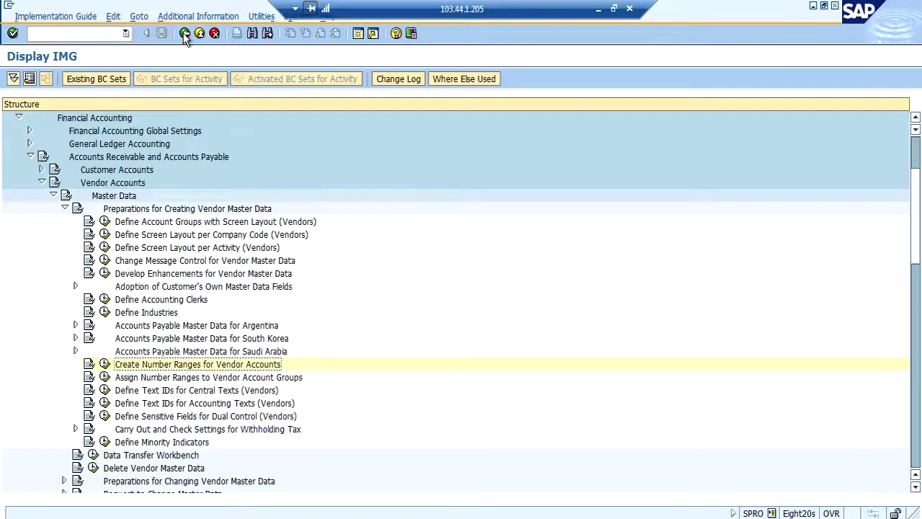
- Open the assignment of number ranges to vendor account groups and position the list at account group ZPGE
left_click(105, 377)
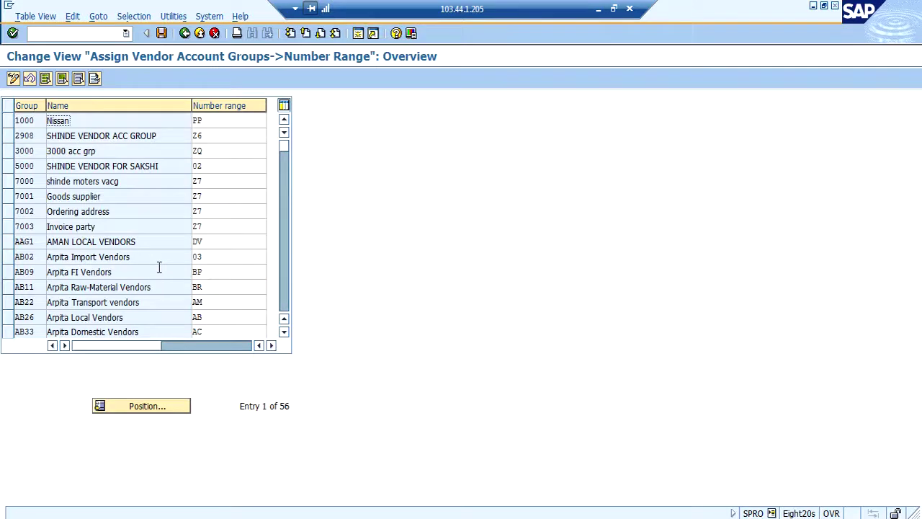
left_click(170, 409)
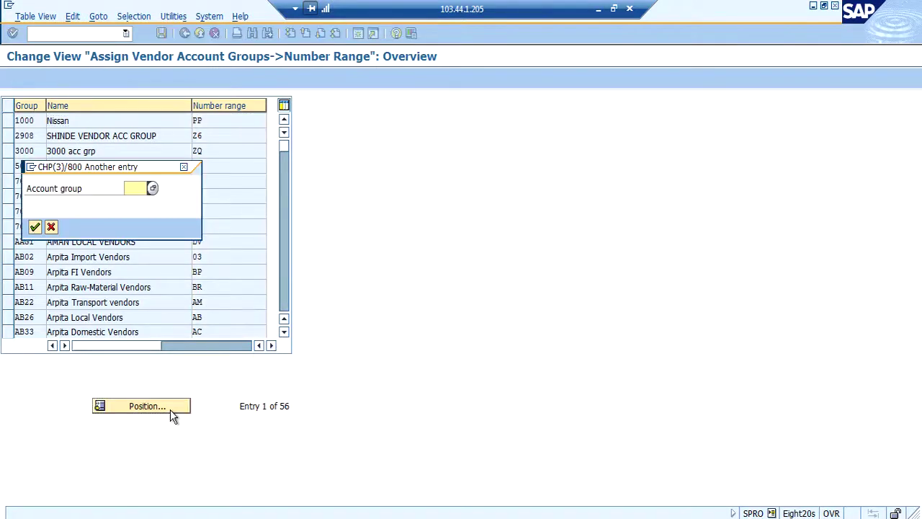
type("Z")
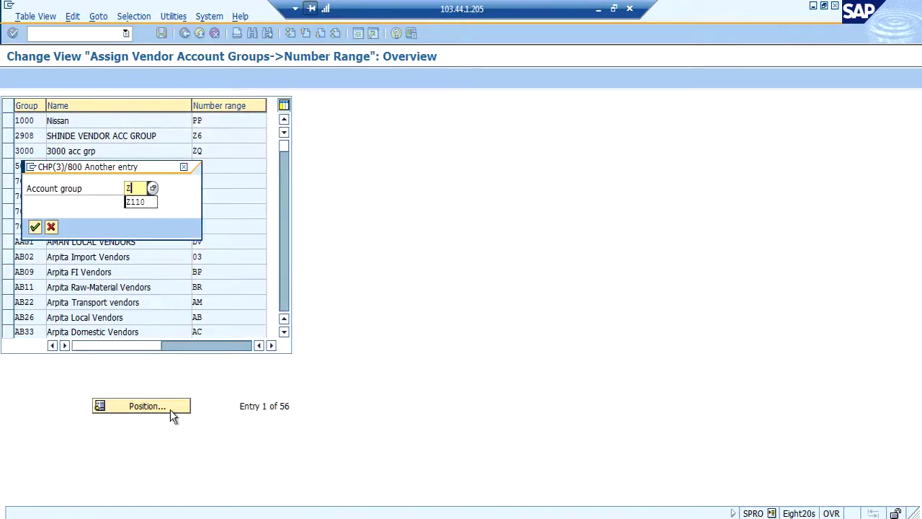
type("PGE")
key("Return")
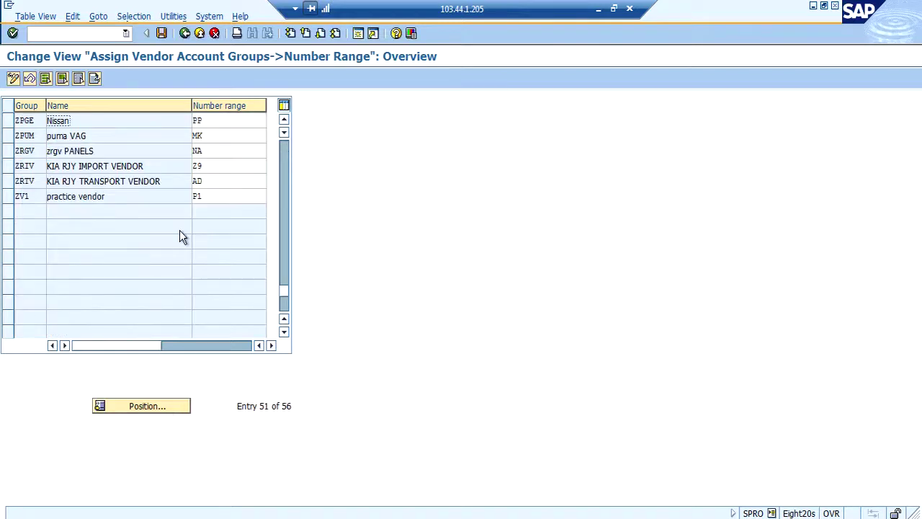
- Assign number range 02 to account group ZPGE, save the assignment and return to the Implementation Guide
left_click(217, 121)
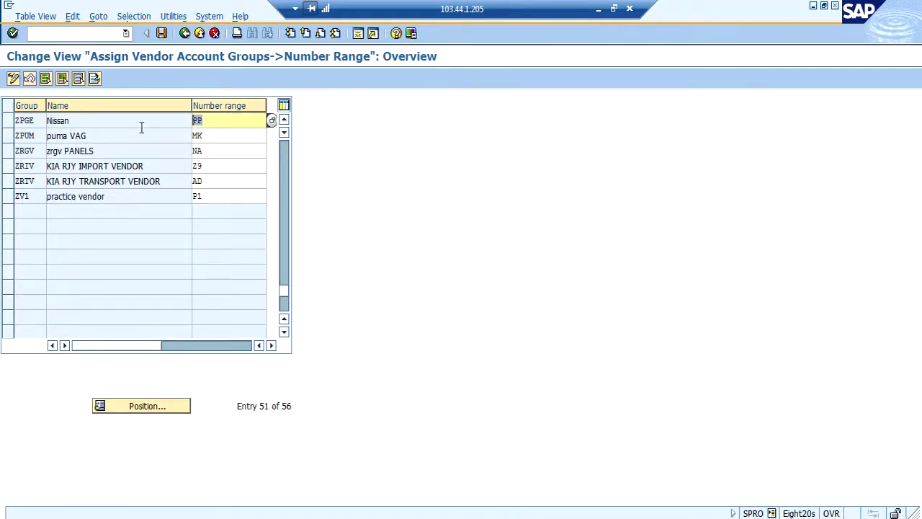
type("02")
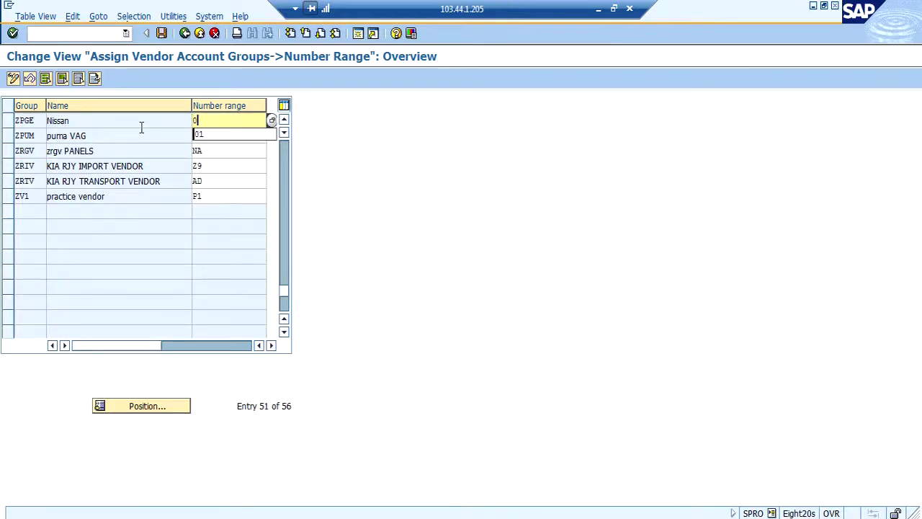
left_click(163, 33)
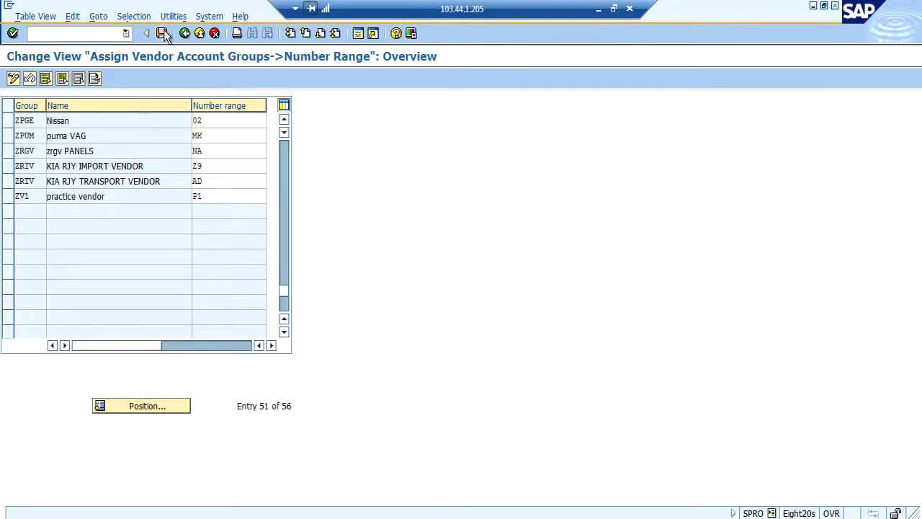
key("Return")
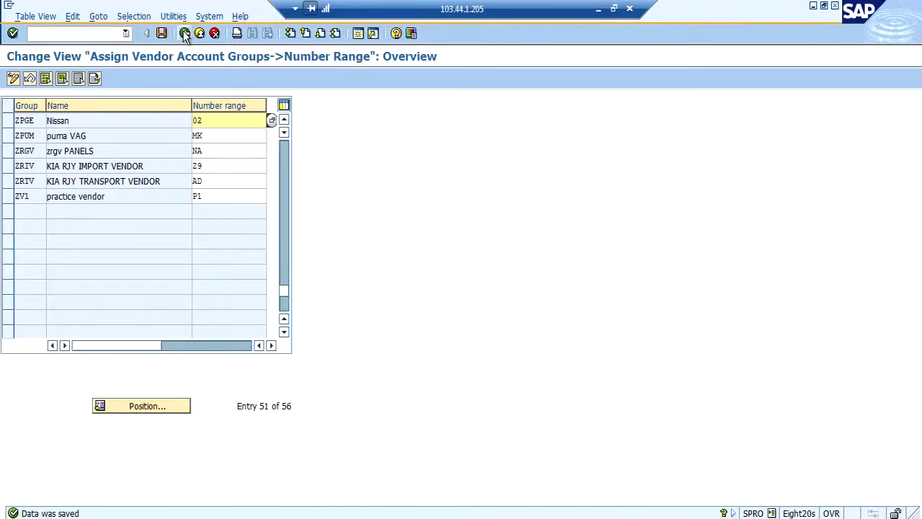
left_click(185, 33)
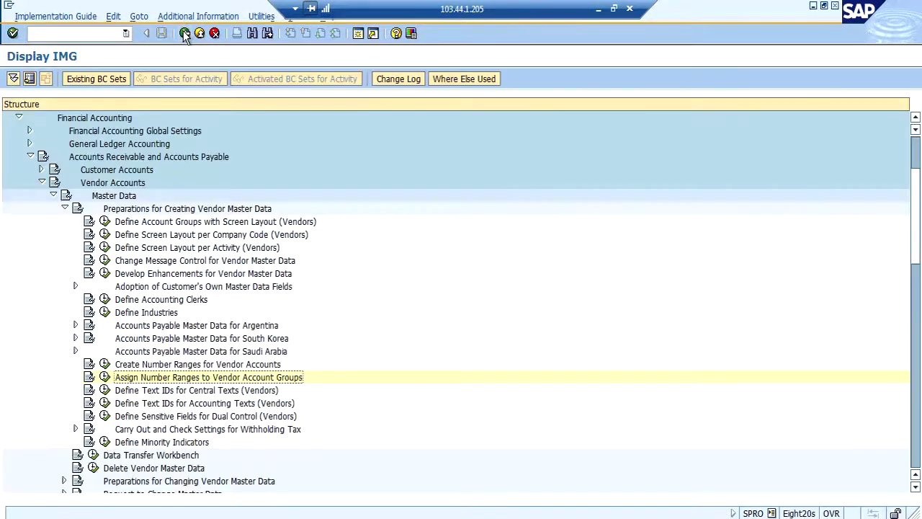
- Check interval 02 in the vendor number range intervals and return to the Implementation Guide without changing it
left_click(104, 364)
left_click(133, 138)
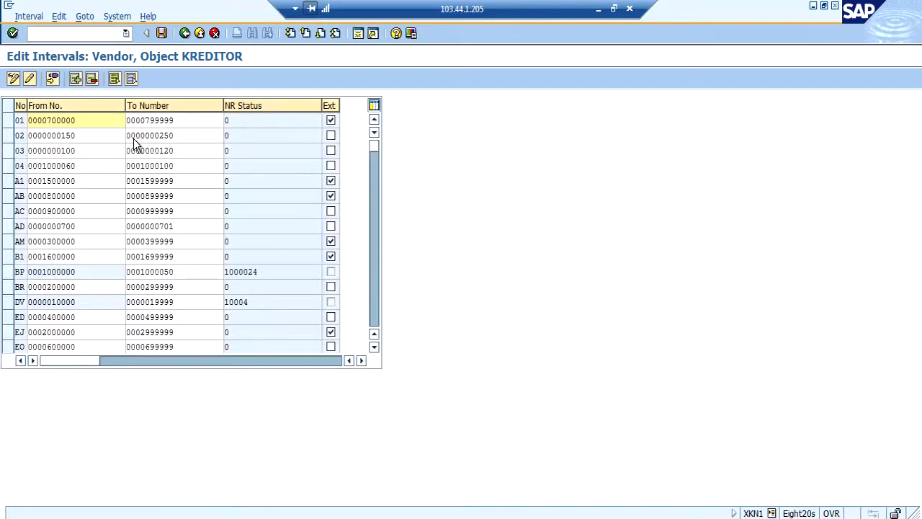
left_click(182, 137)
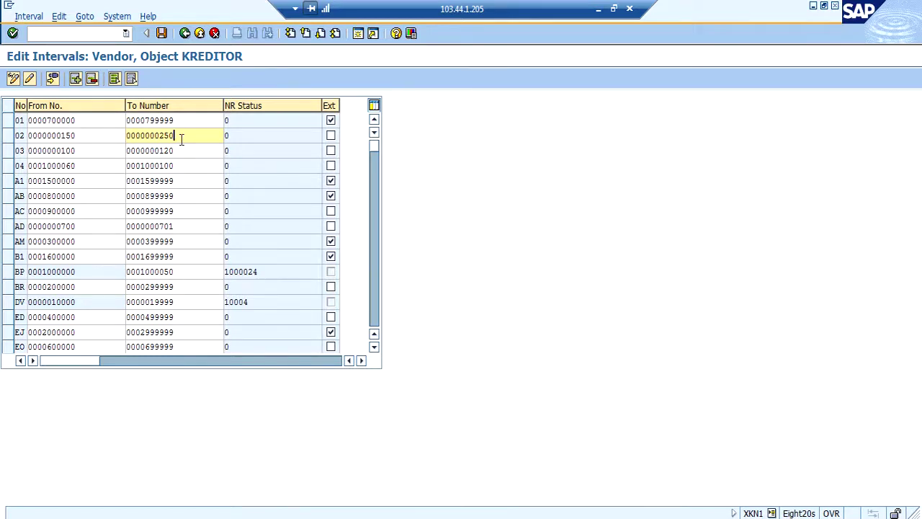
left_click(185, 33)
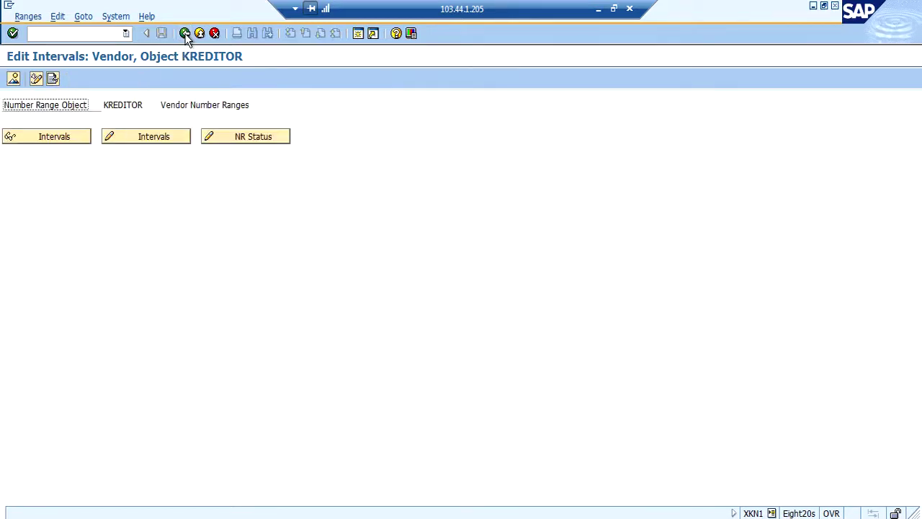
left_click(185, 33)
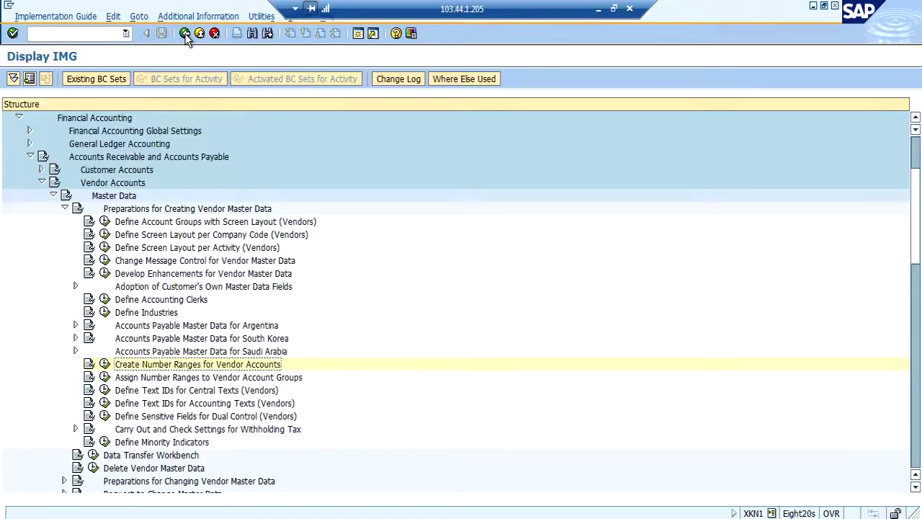
- Collapse Financial Accounting and open the Define BP Roles activity for SAP Business Partner under Cross-Application Components
left_click(19, 118)
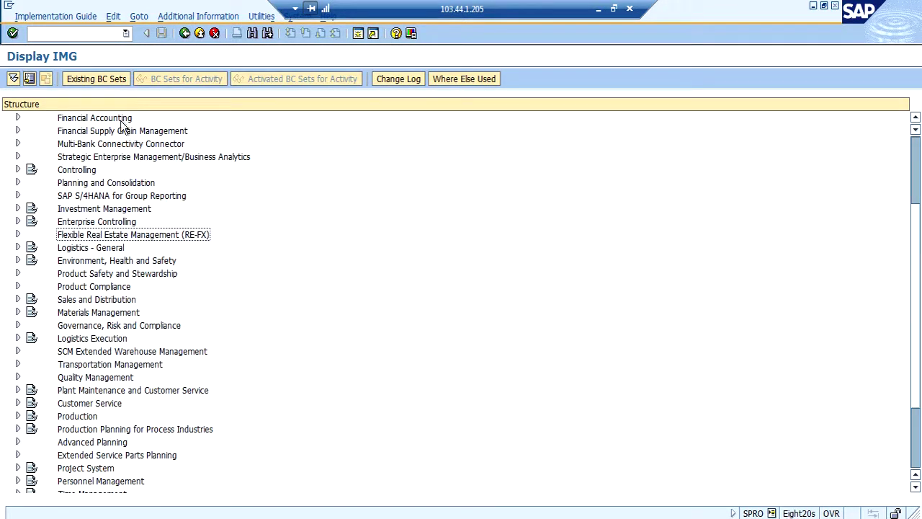
left_click(916, 158)
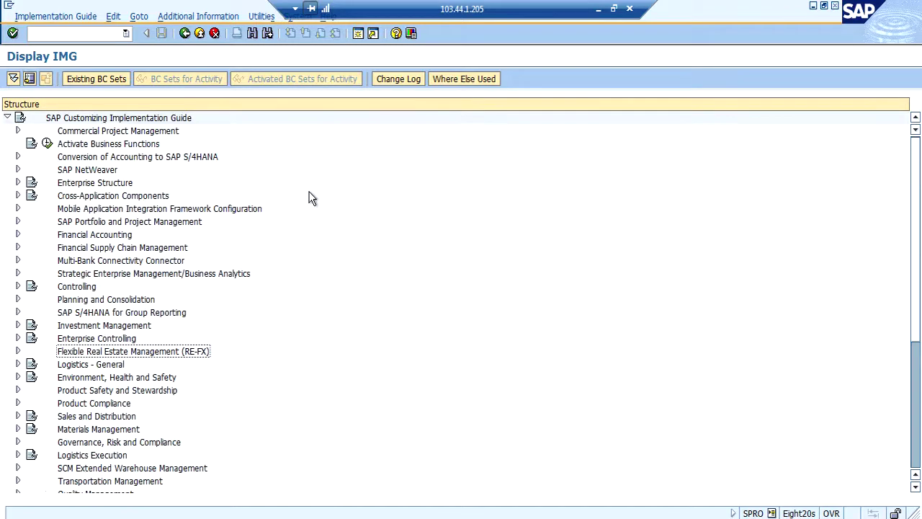
left_click(18, 197)
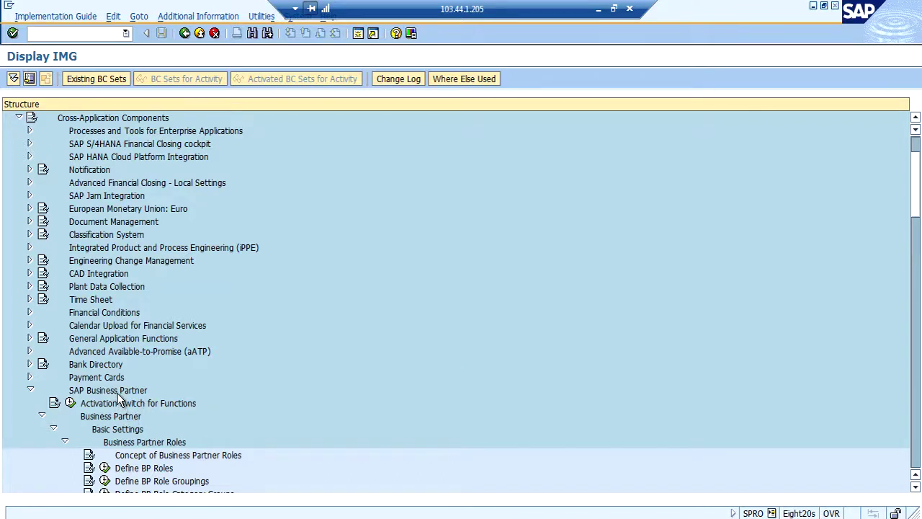
left_click(128, 421)
left_click(134, 430)
left_click(158, 472)
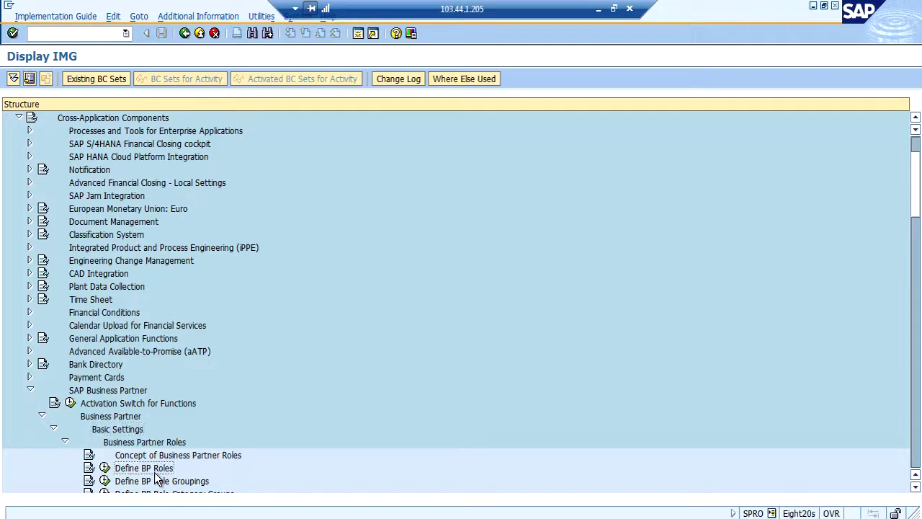
left_click(104, 468)
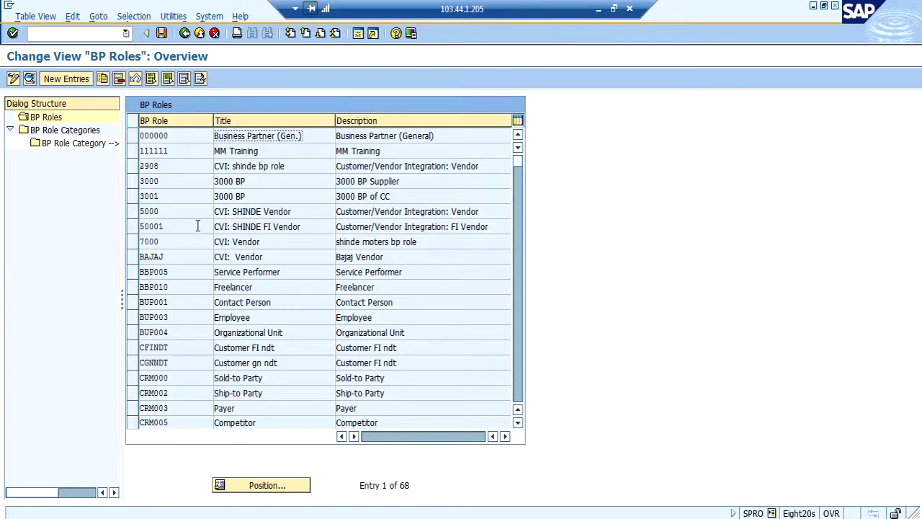
- Review customer roles FLCU00 and FLCU01 and vendor roles FLVN00 and FLVN01, leaving only FLVN00 selected
scroll(197, 226, "down", 1)
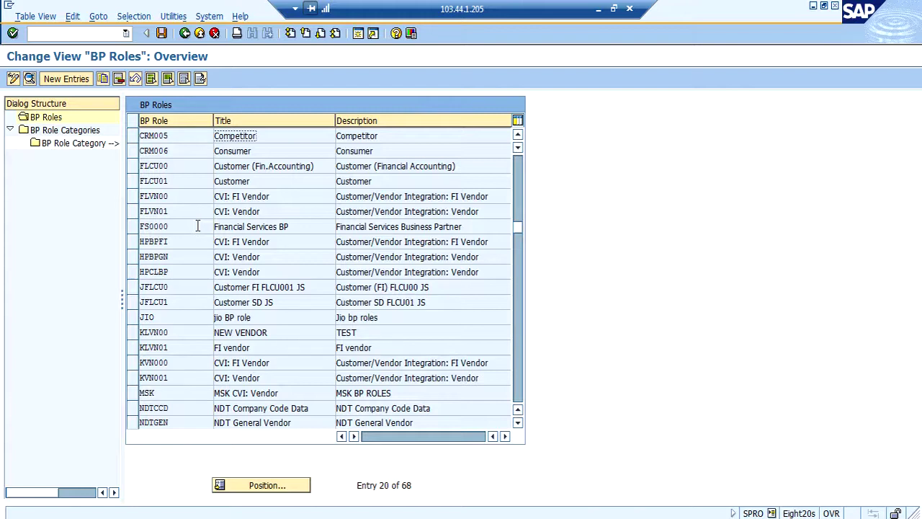
left_click(133, 166)
left_click(133, 179)
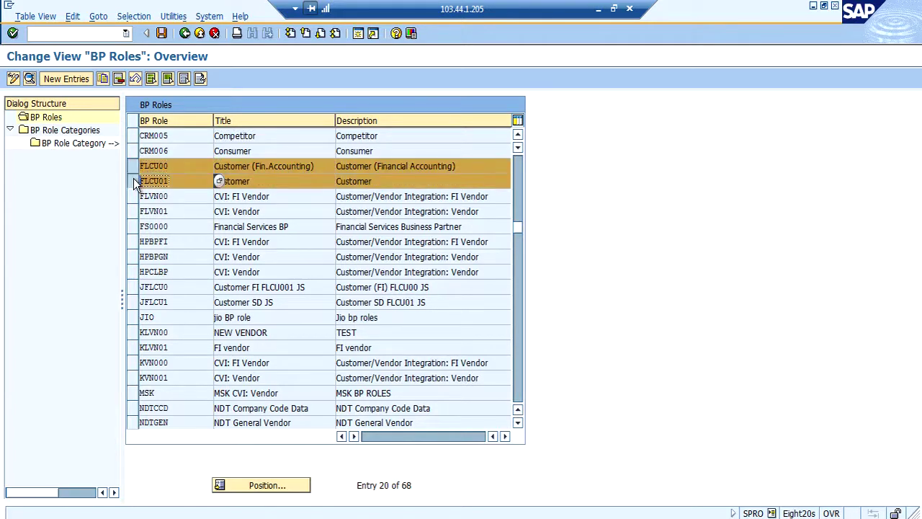
left_click(298, 170)
left_click(132, 197)
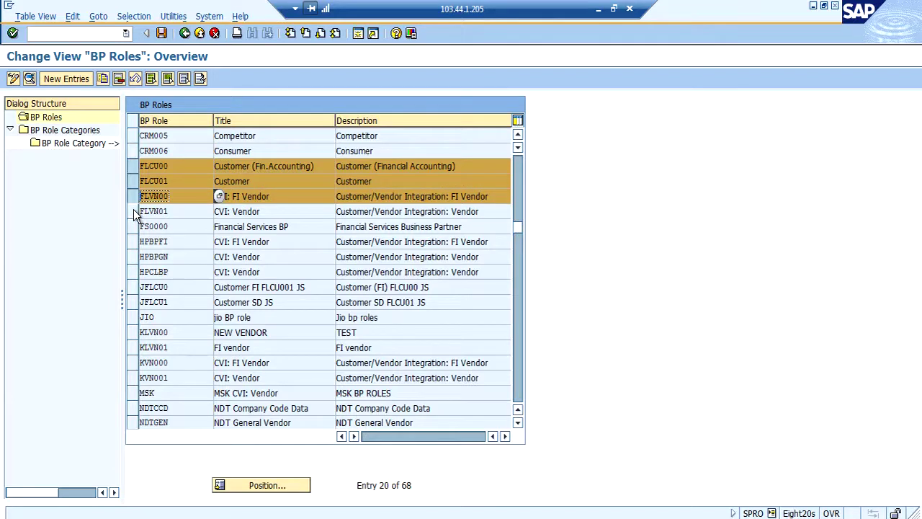
left_click(134, 214)
left_click(265, 211)
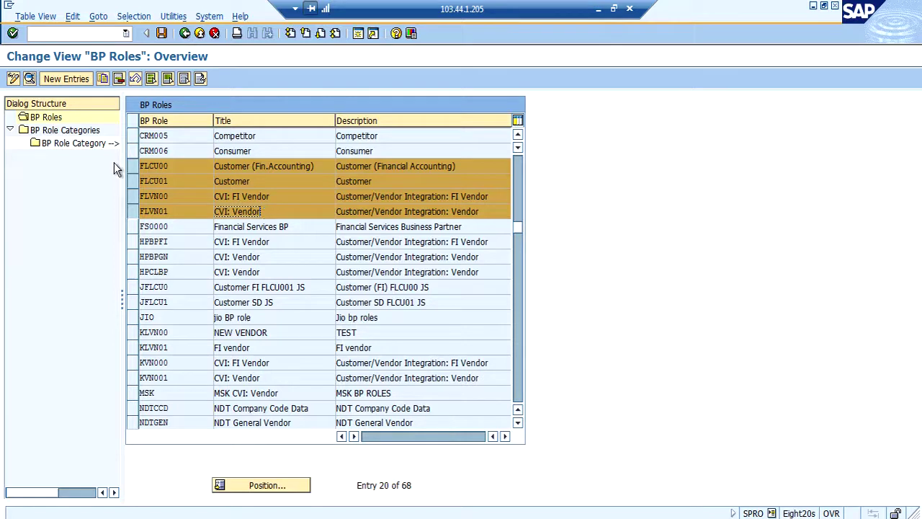
left_click(133, 168)
left_click(133, 182)
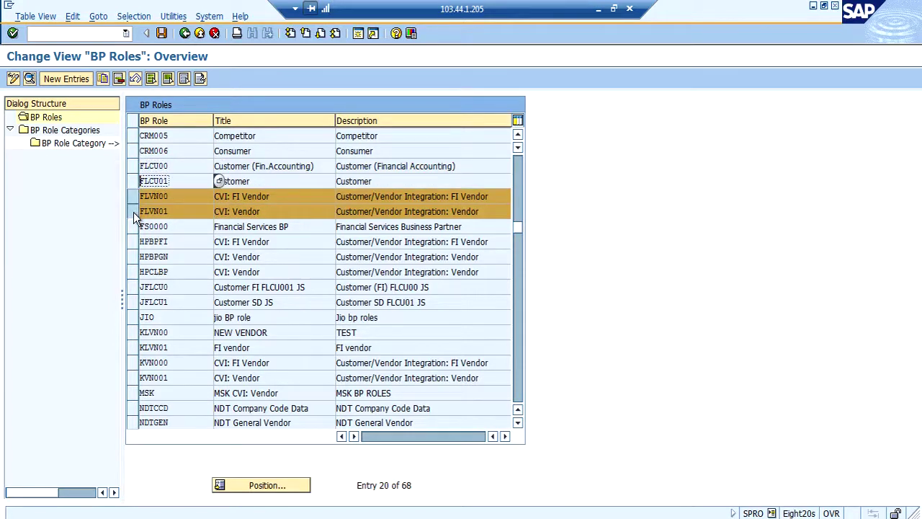
left_click(133, 211)
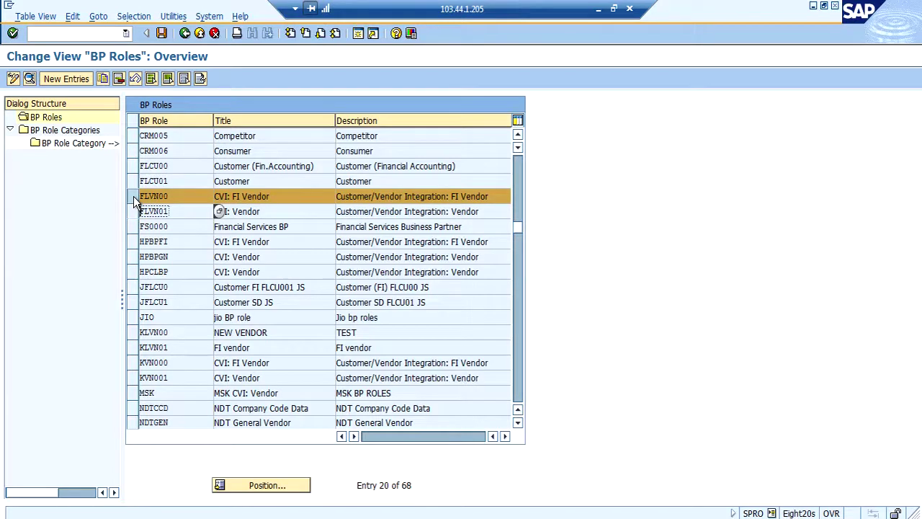
- Switch to the BP role categories and open the details of the FI Vendor category FLVN00
double_click(65, 132)
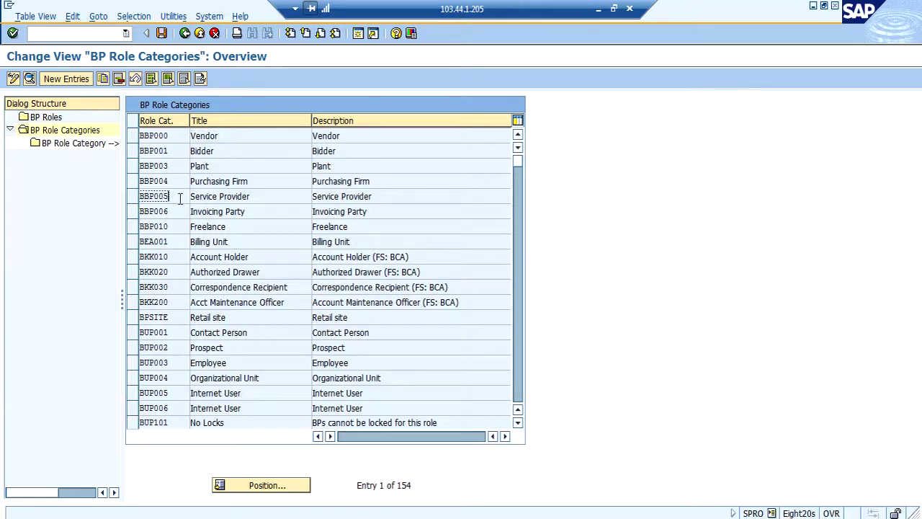
scroll(180, 199, "down", 1)
scroll(181, 202, "down", 1)
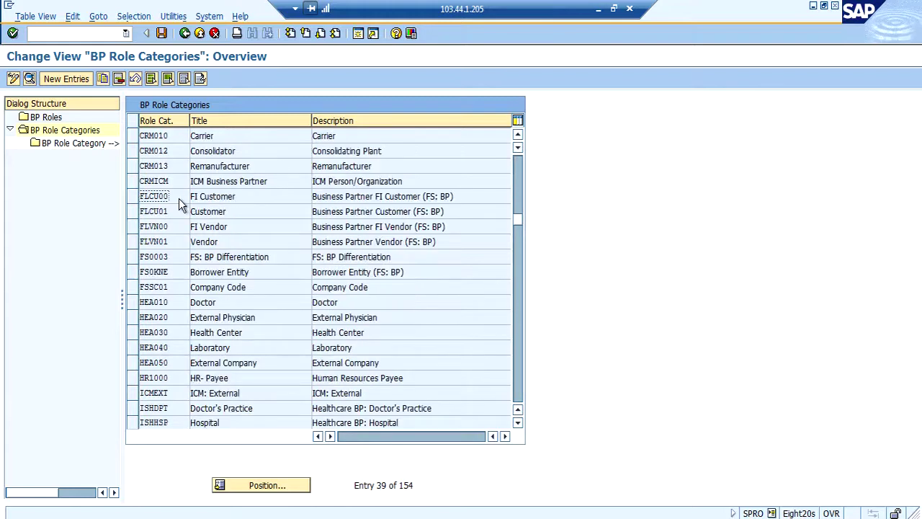
left_click(131, 227)
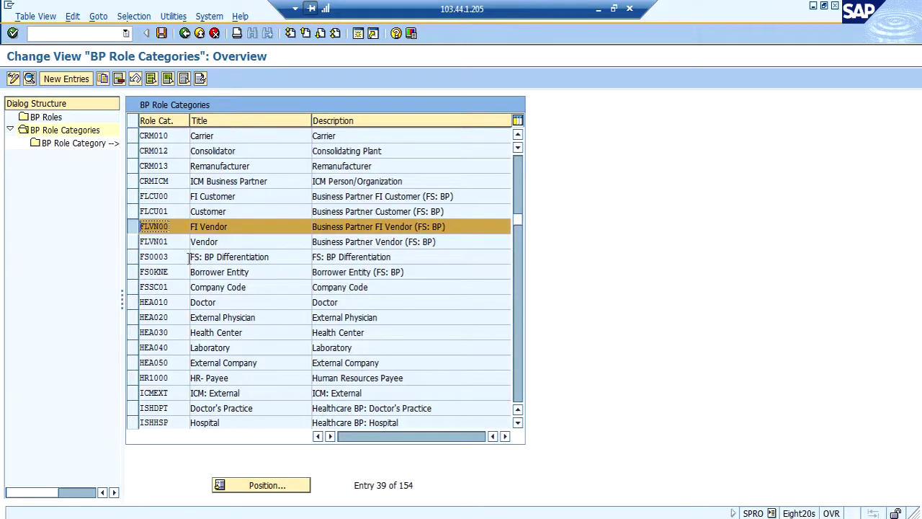
double_click(172, 226)
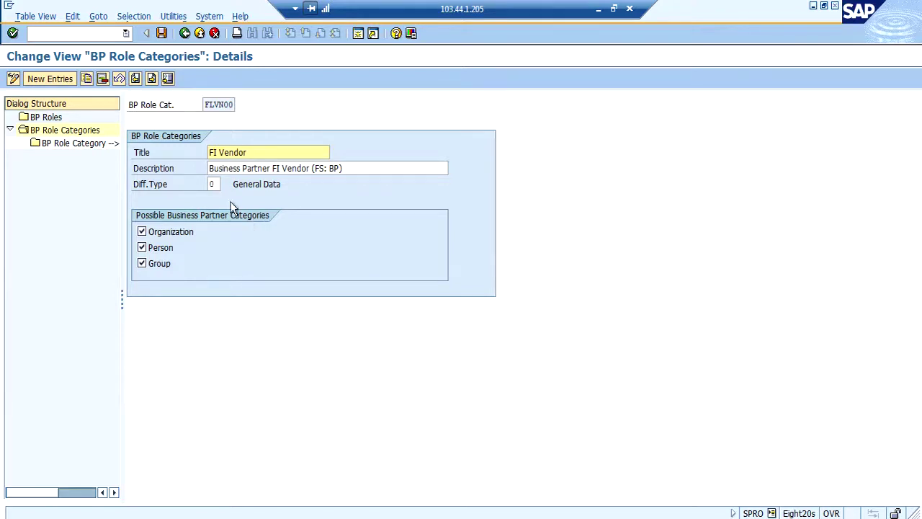
- Disallow Person as a business partner category for role category FLVN00, save, and return to the Implementation Guide
left_click(164, 251)
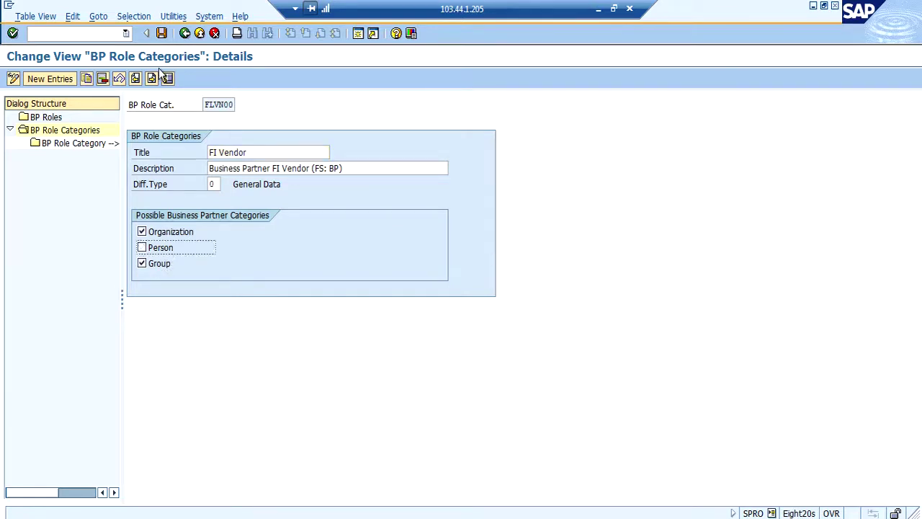
left_click(163, 36)
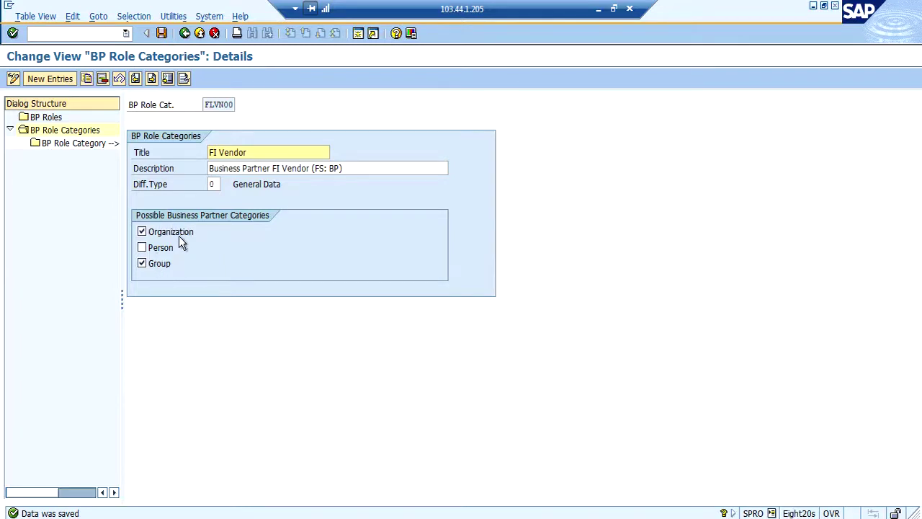
left_click(185, 34)
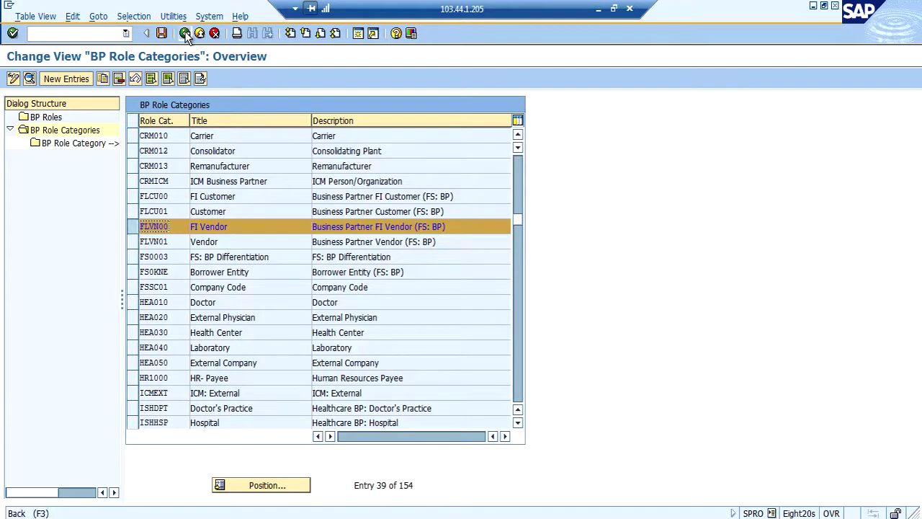
left_click(185, 34)
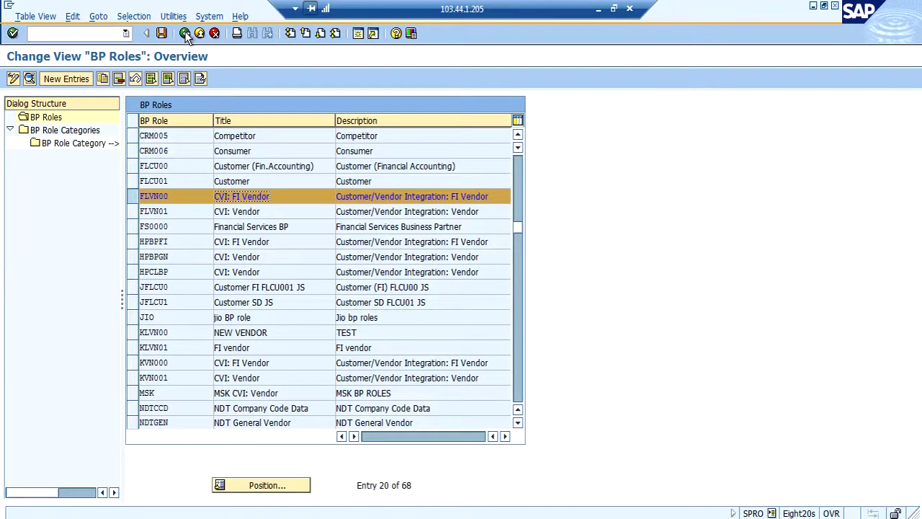
left_click(185, 35)
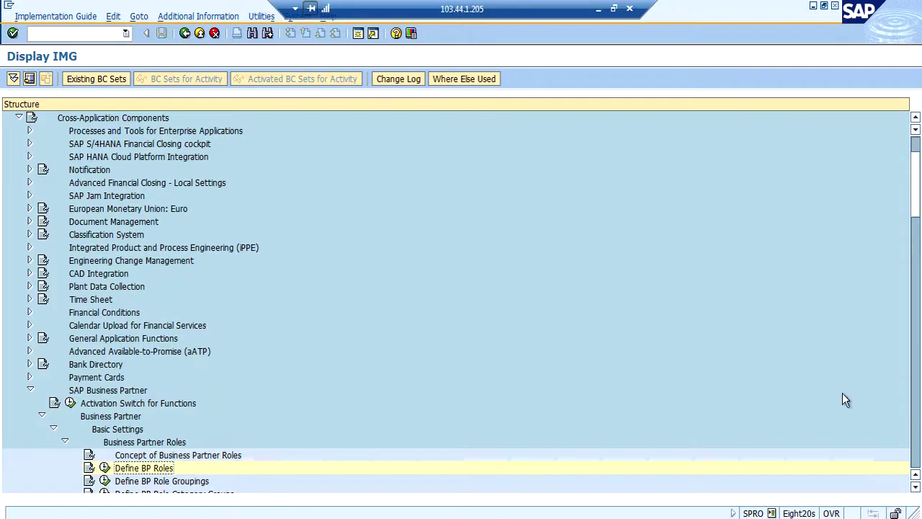
- Open the Define BP Role Groupings activity under Business Partner Roles in the SAP Business Partner basic settings
left_click(916, 487)
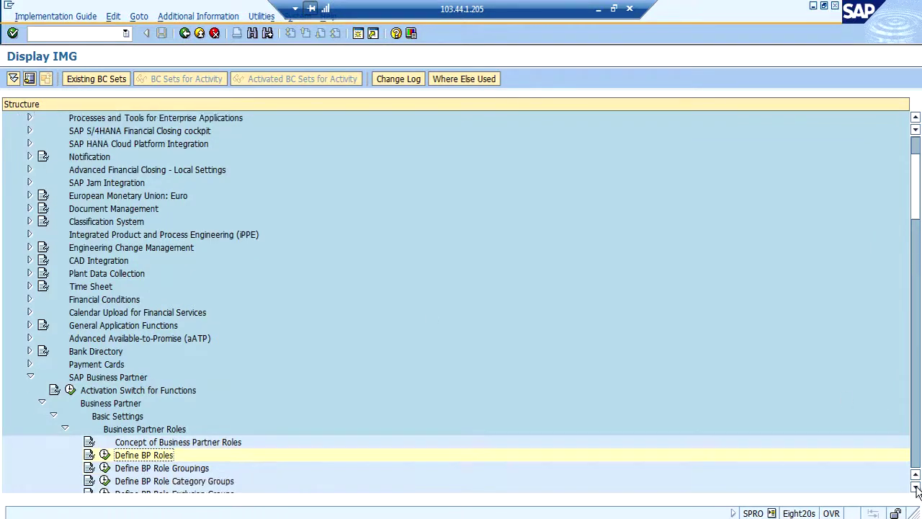
left_click_drag(915, 487, 915, 487)
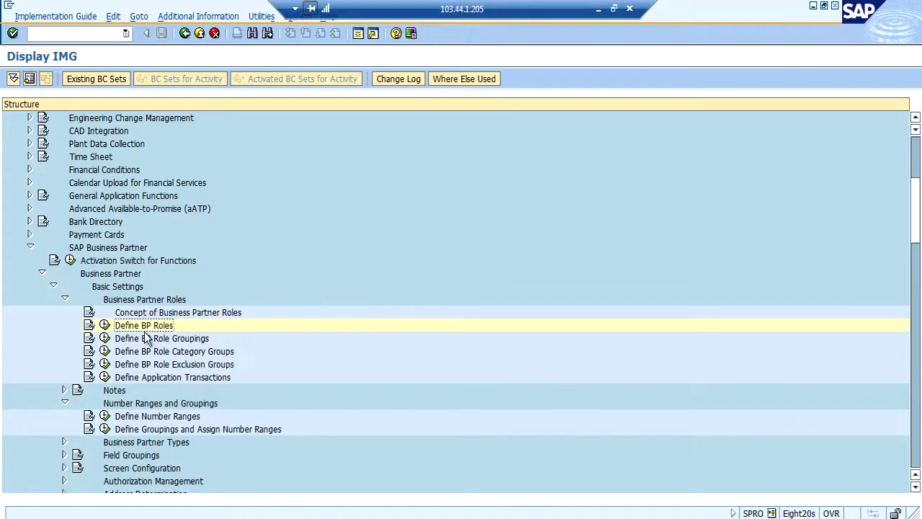
left_click(104, 339)
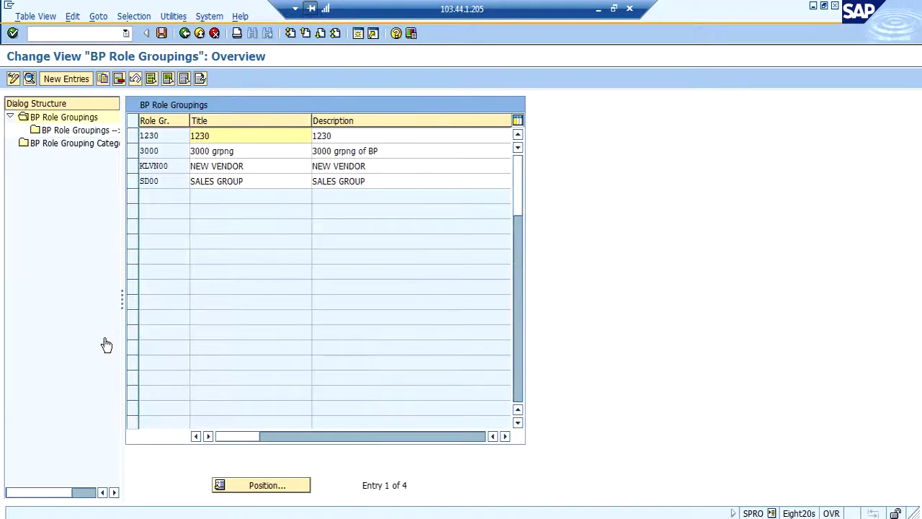
- Create a new BP role grouping ZPGE with title ZPGE and description VENDOR/BP, leaving the role grouping category empty
left_click(77, 80)
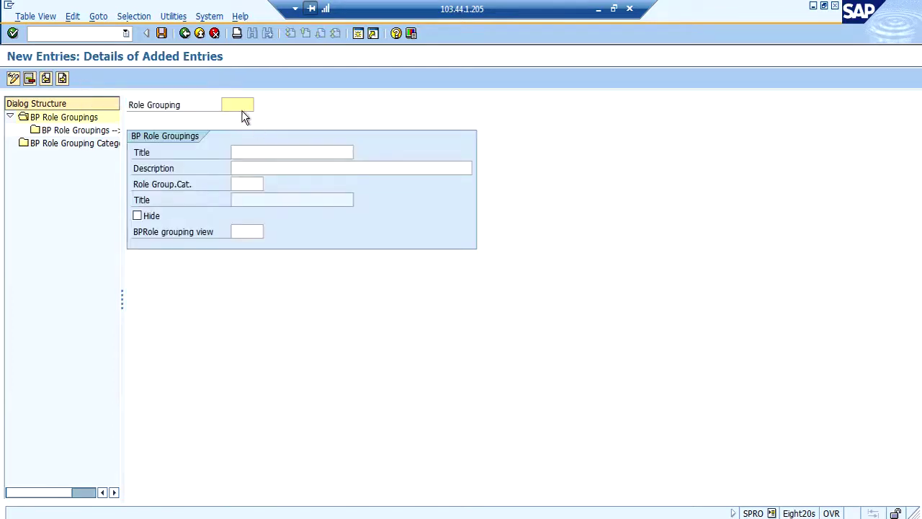
type("ZB")
type("GE")
left_click(254, 153)
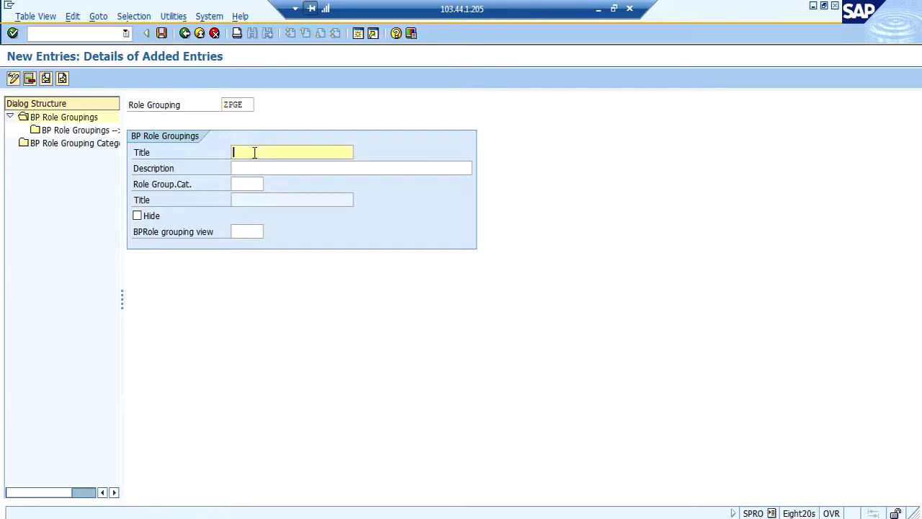
type("ZPGE")
left_click(256, 167)
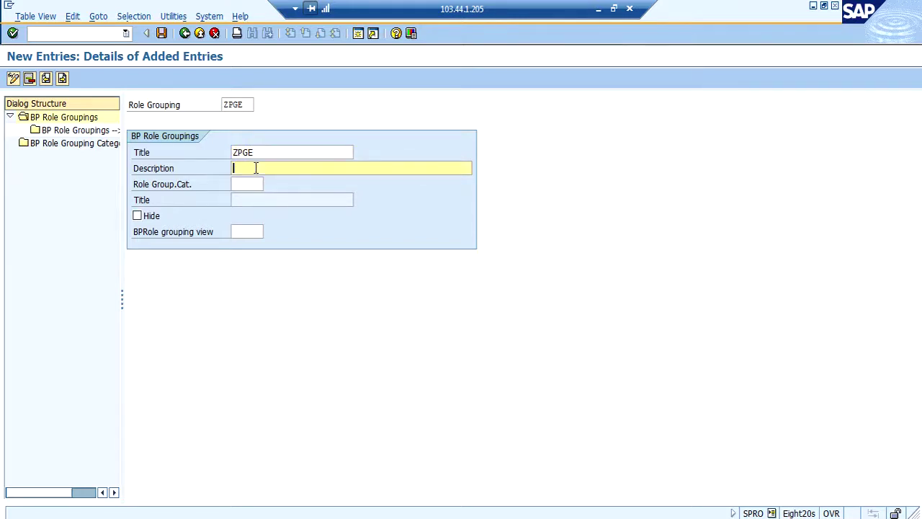
type("VENDOR/BP")
left_click(256, 185)
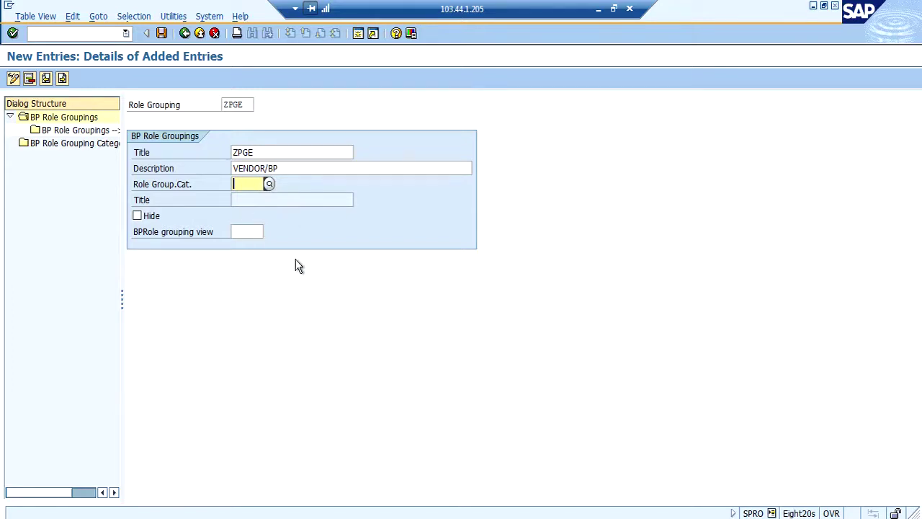
- Assign the BP roles FLVN00 and FLVN01 to role grouping ZPGE as new entries
left_click(97, 144)
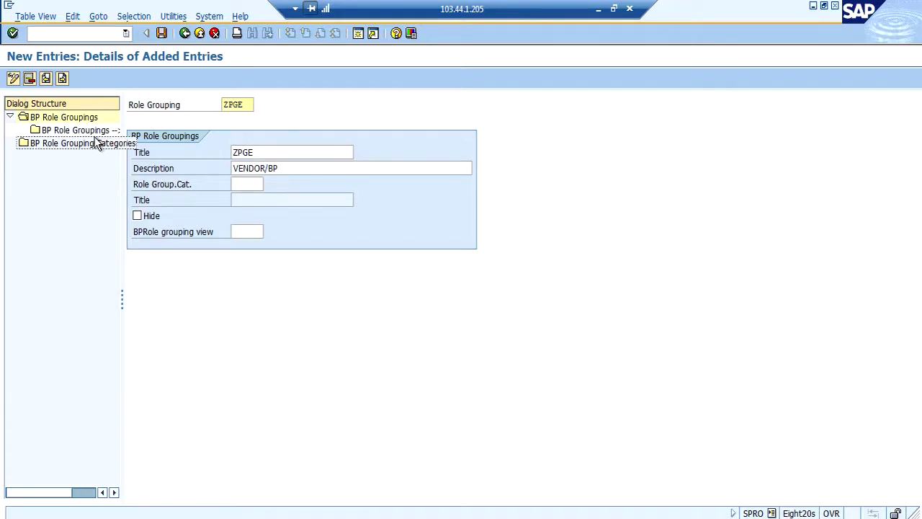
double_click(92, 132)
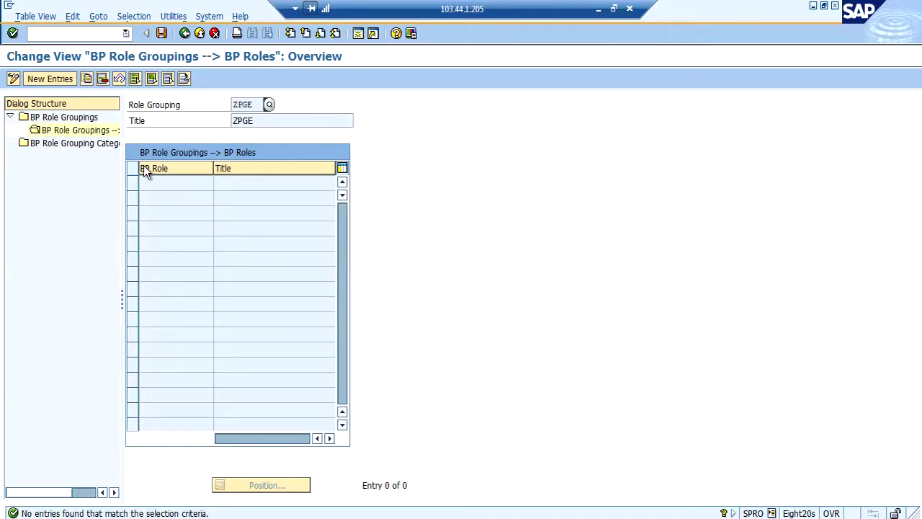
left_click(62, 77)
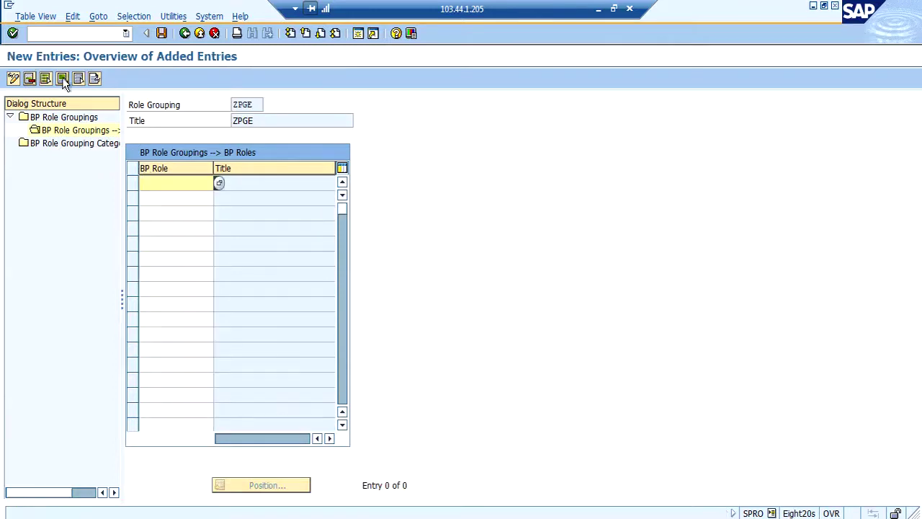
type("FLVN")
left_click(165, 196)
key("Return")
type("F")
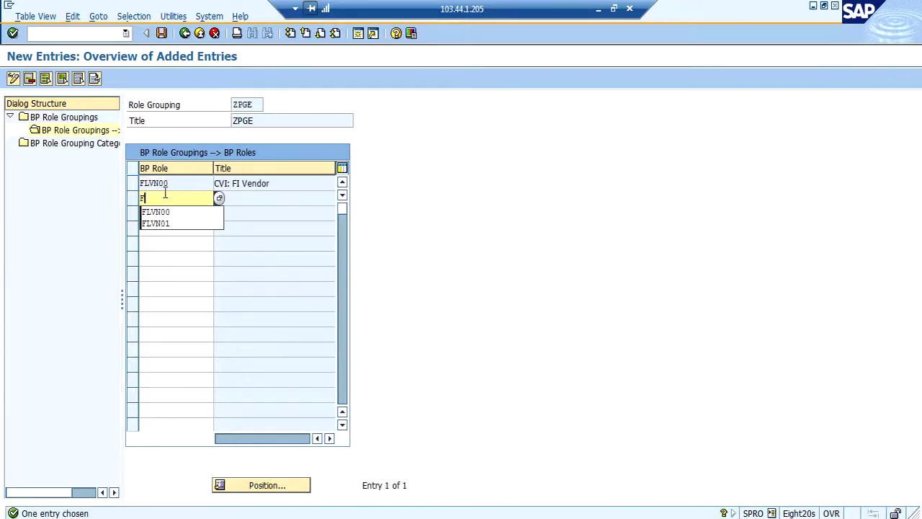
type("LVN01")
key("Return")
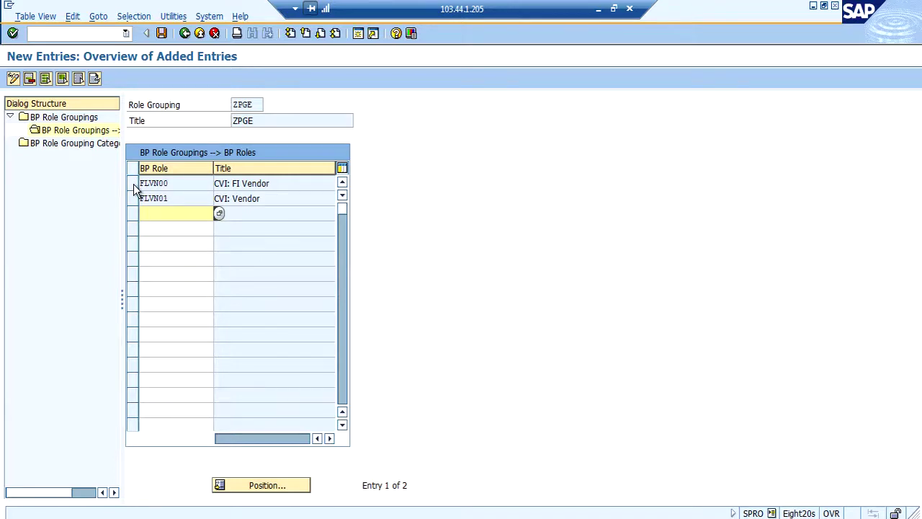
left_click(133, 185)
left_click(130, 183)
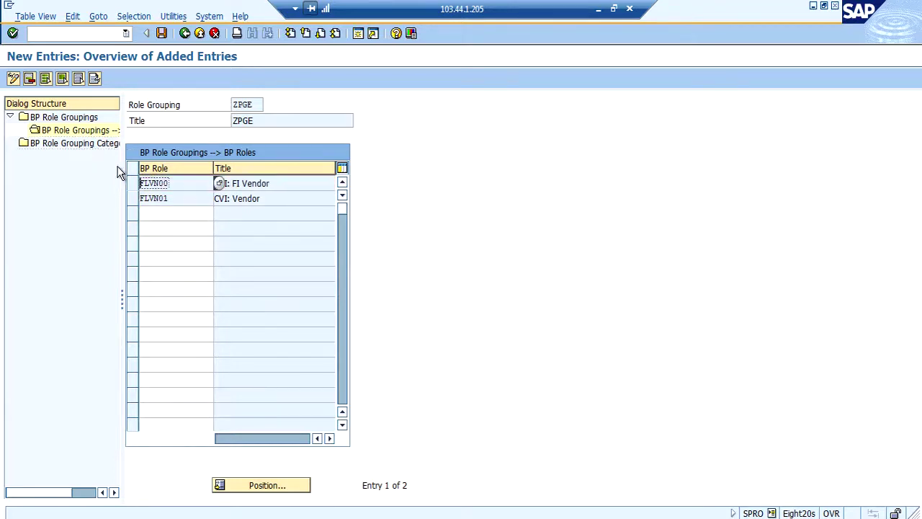
- From the BP role grouping categories view, save the changes to the proposed SAP MM customizing request and return to the Implementation Guide
double_click(99, 142)
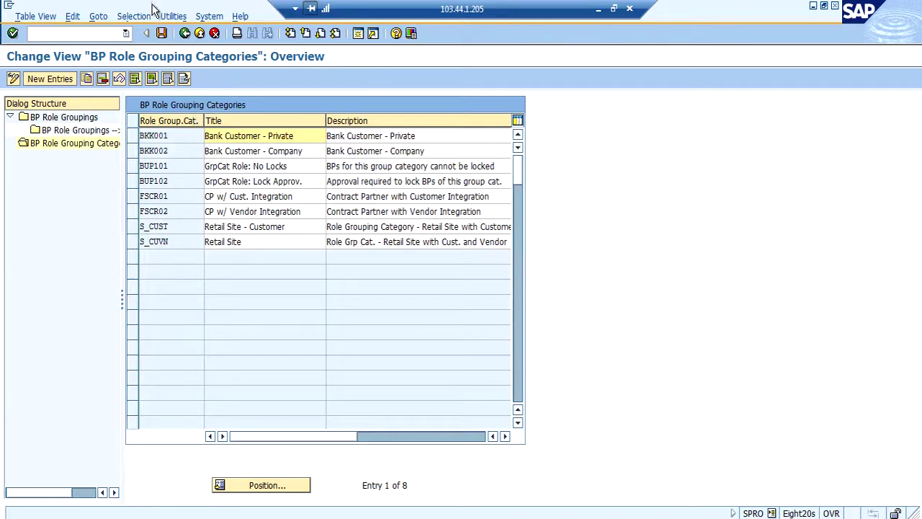
left_click(161, 33)
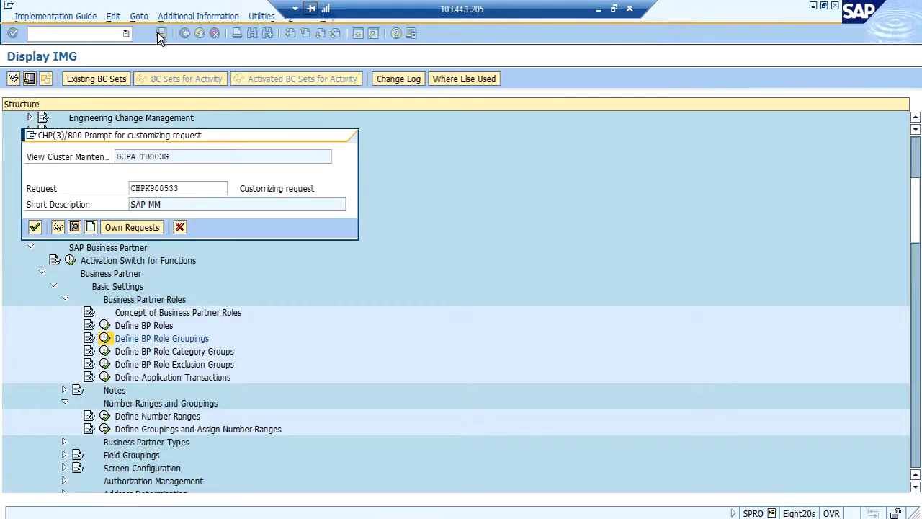
key("Return")
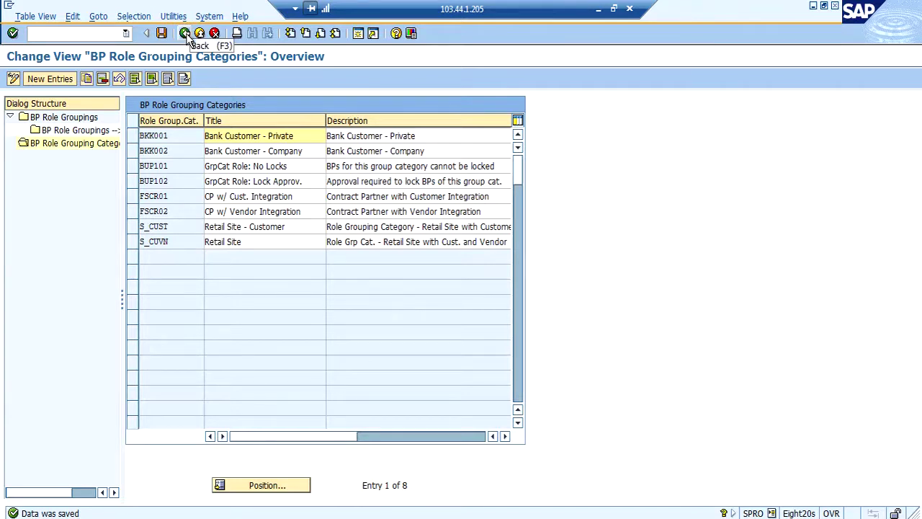
left_click(185, 33)
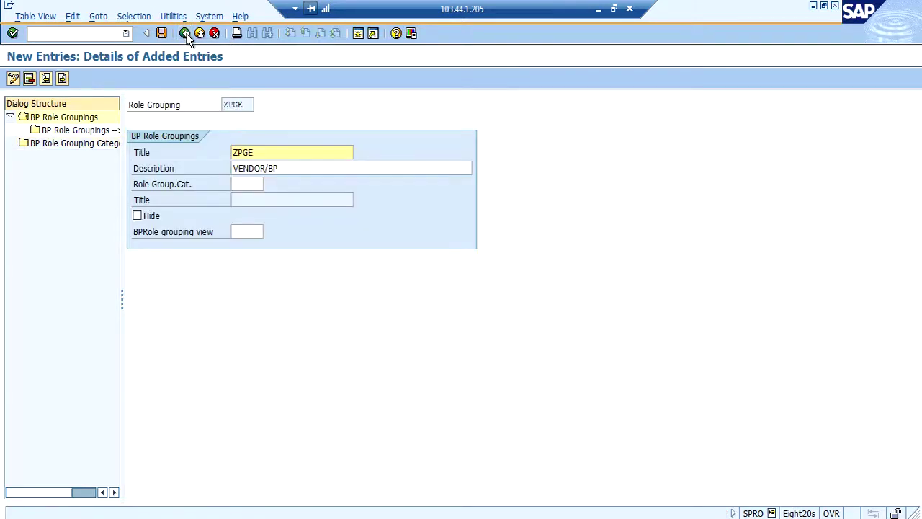
left_click(185, 33)
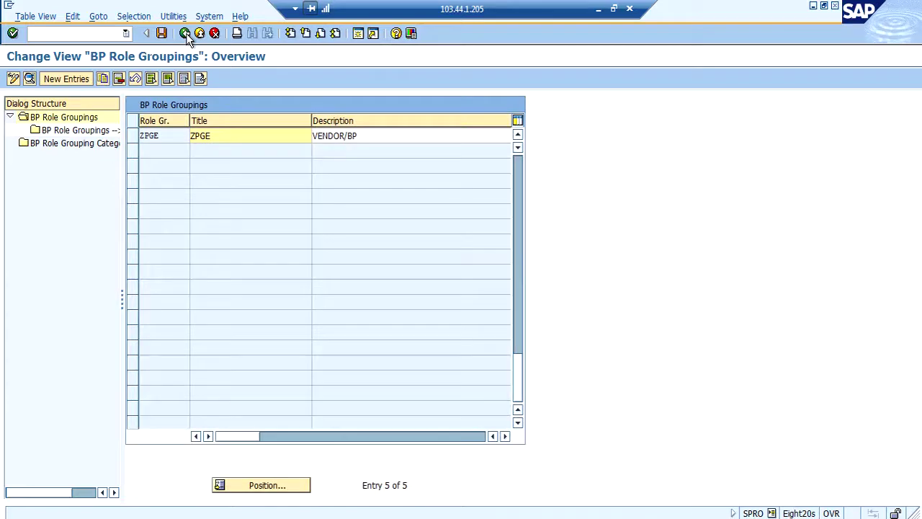
left_click(185, 33)
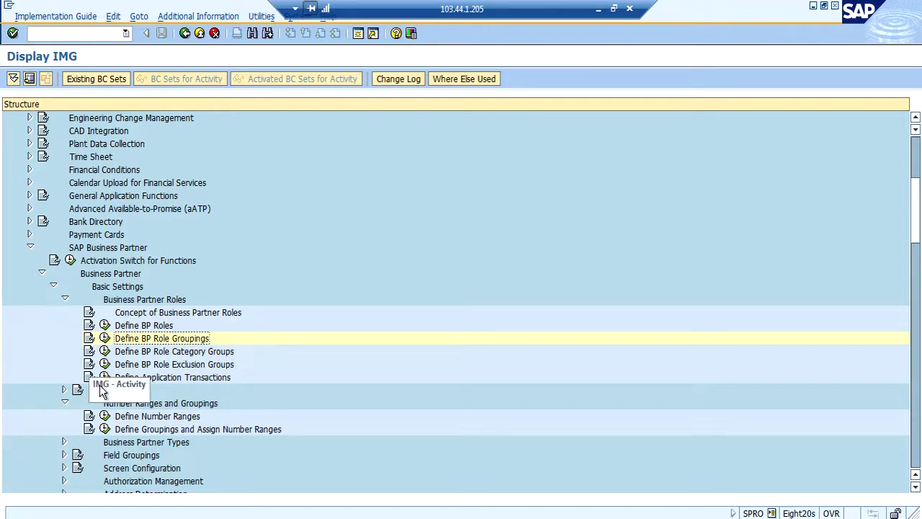
- Select the Define Number Ranges activity under Number Ranges and Groupings
left_click(155, 417)
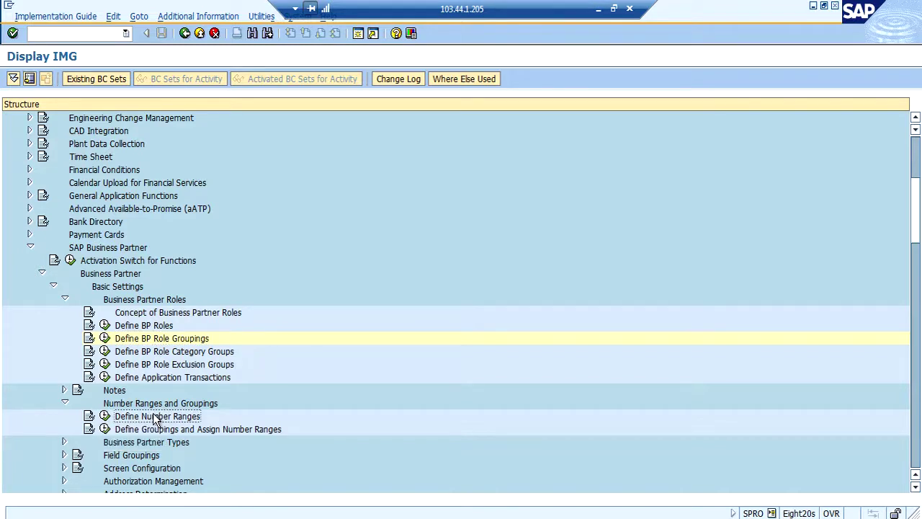
- Open the Define Number Ranges activity for business partners and display the BU_PARTNER intervals for editing
left_click(64, 299)
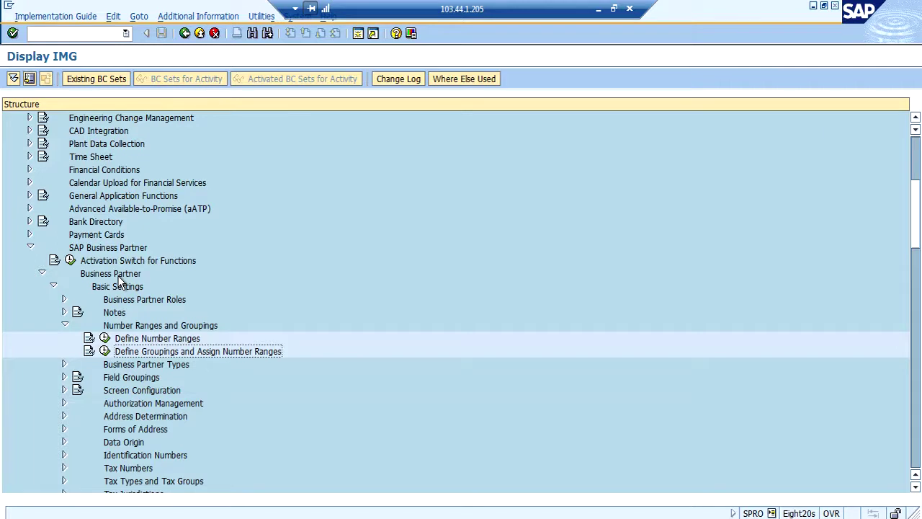
left_click(121, 342)
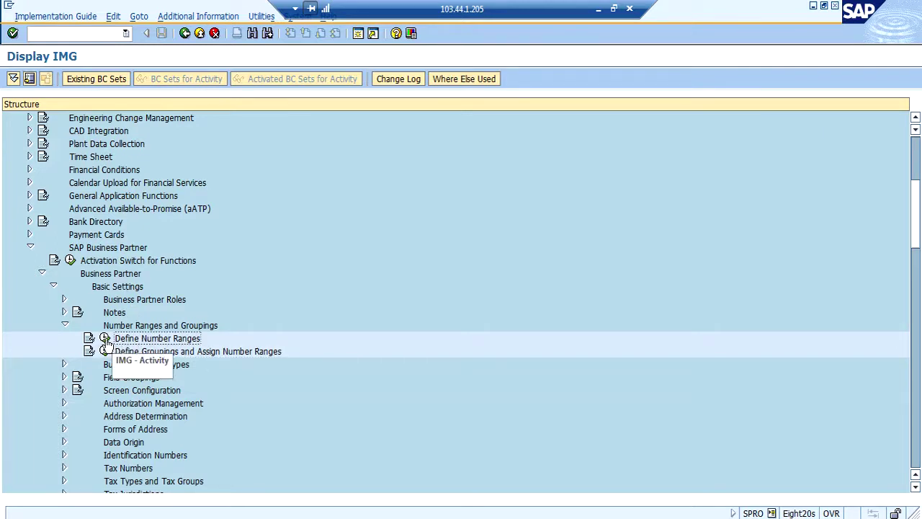
left_click(104, 339)
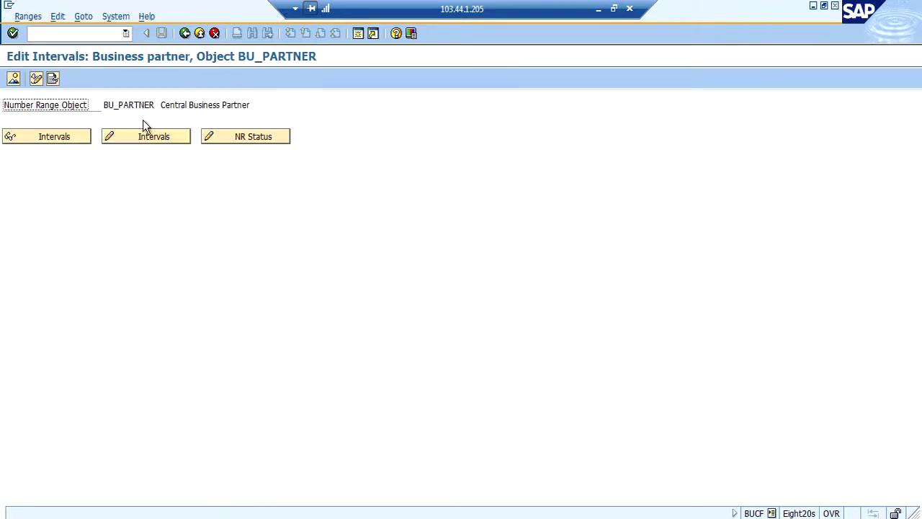
left_click(142, 138)
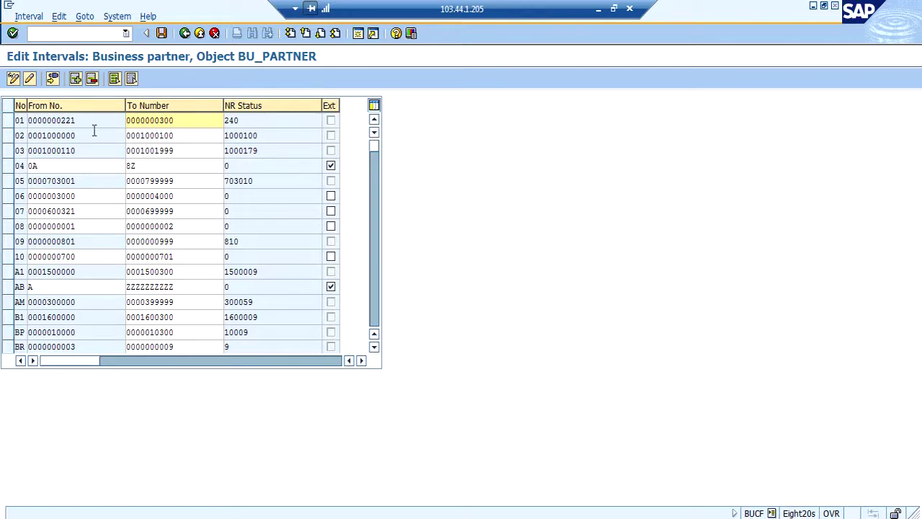
- Clear the current number status of interval 01 and save the change despite the warnings
left_click(8, 122)
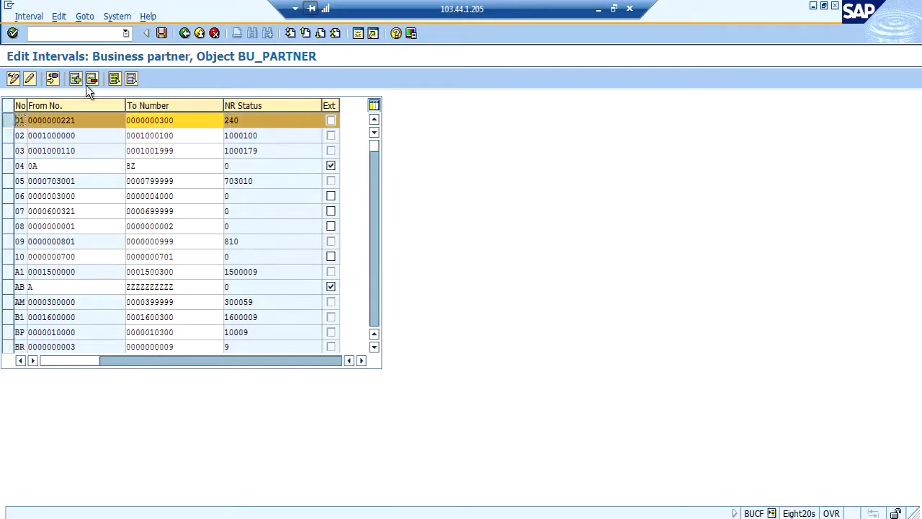
left_click(31, 15)
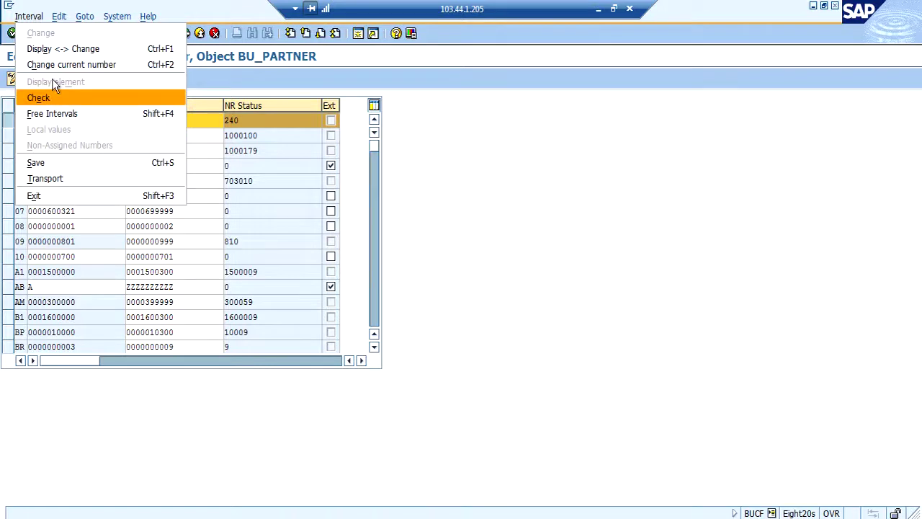
left_click(65, 65)
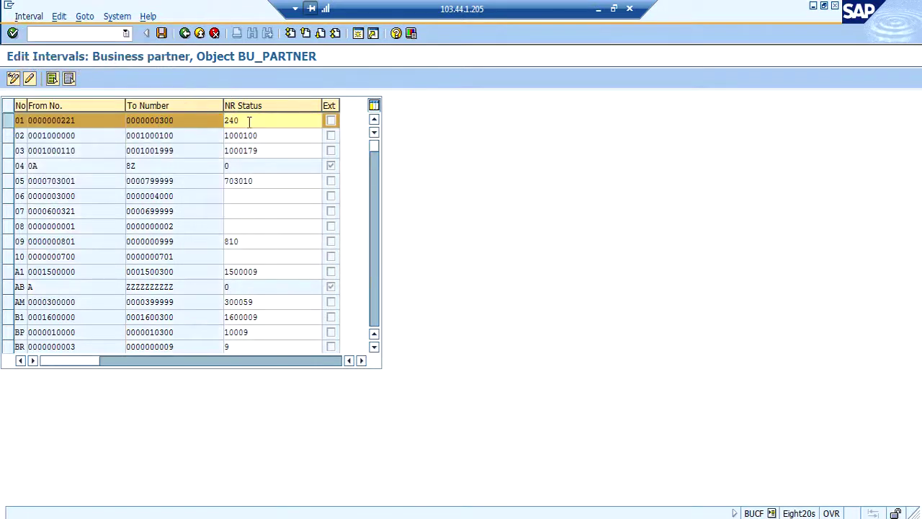
key("BackSpace")
key("BackSpace")
key("BackSpace")
key("Return")
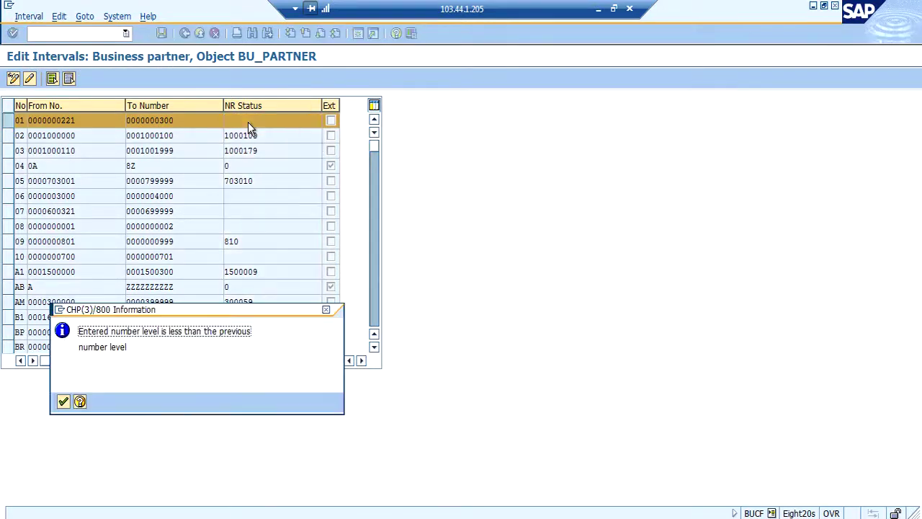
key("Return")
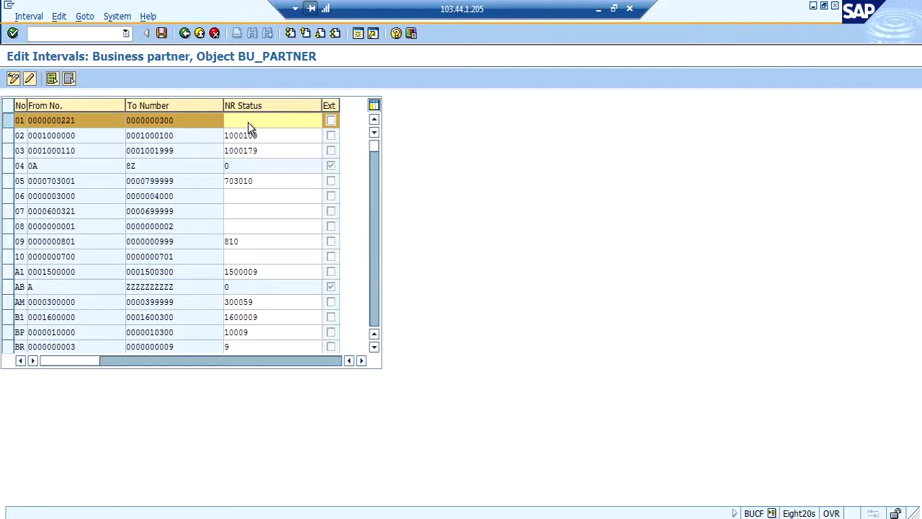
left_click(164, 35)
key("Return")
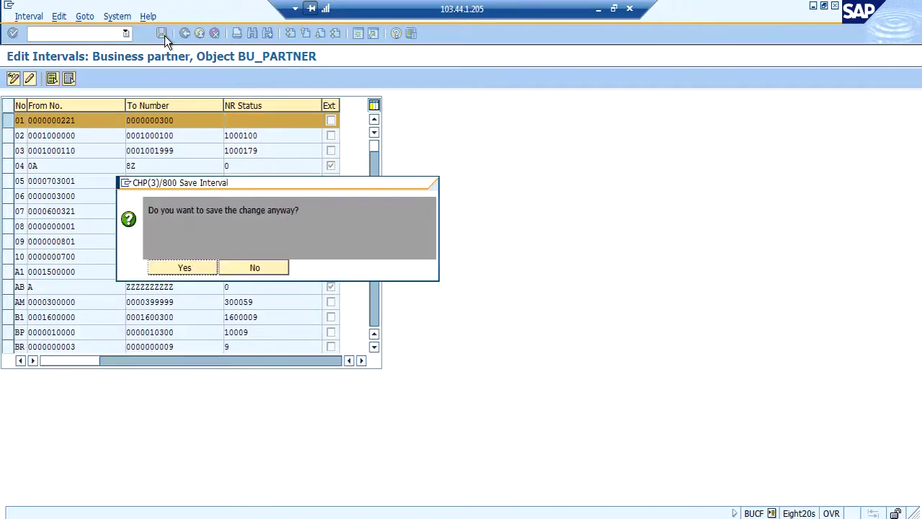
key("Return")
key("Return")
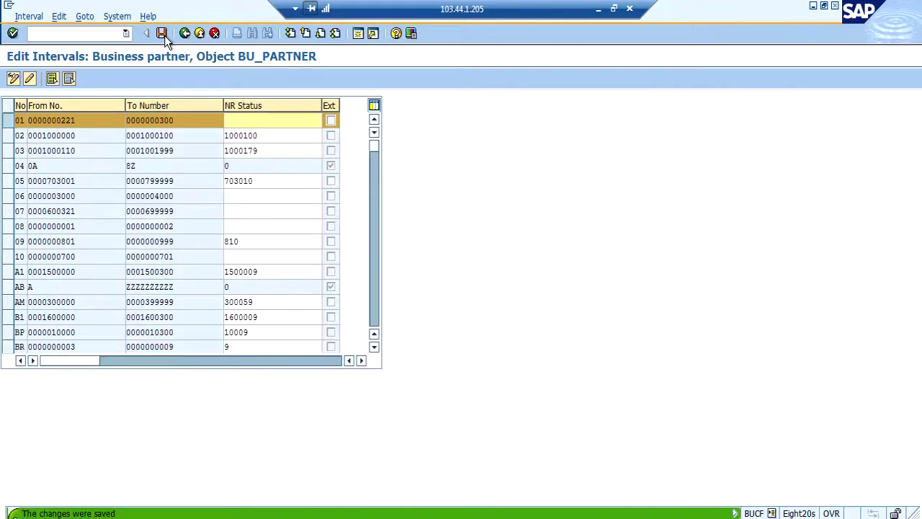
- Return to interval maintenance, delete interval 01 and save
left_click(13, 79)
left_click(13, 79)
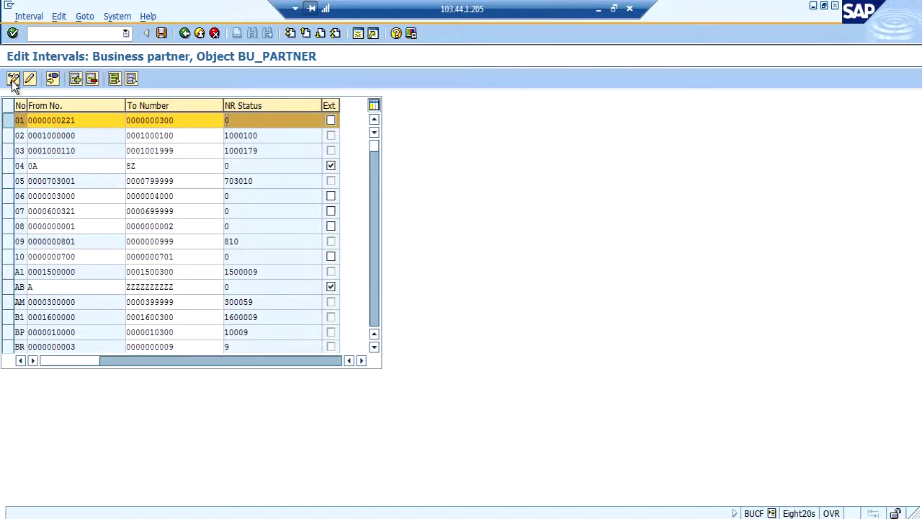
left_click(92, 78)
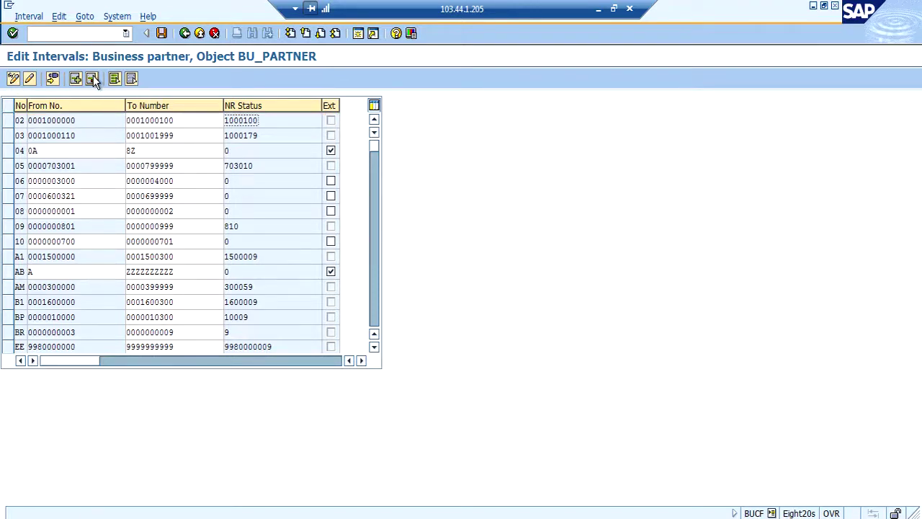
left_click(162, 34)
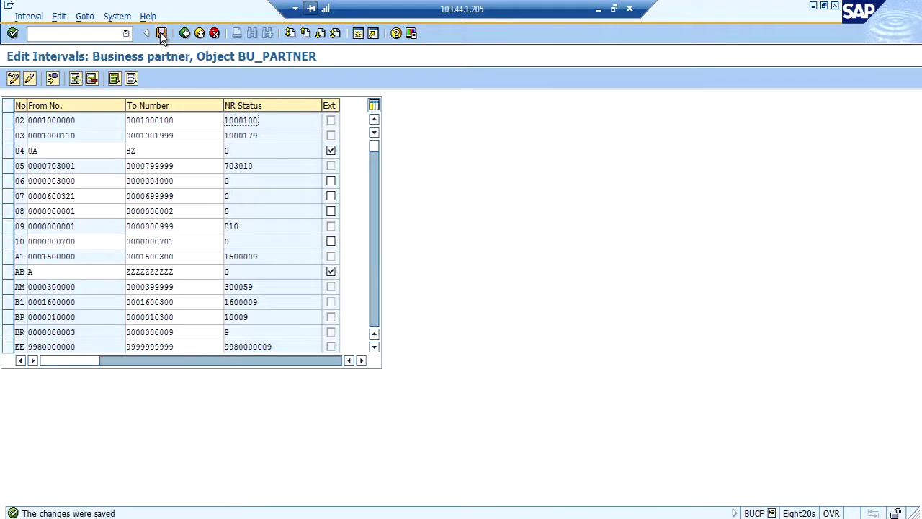
- Insert a new number range interval L2 running from 150 to 250
left_click(75, 79)
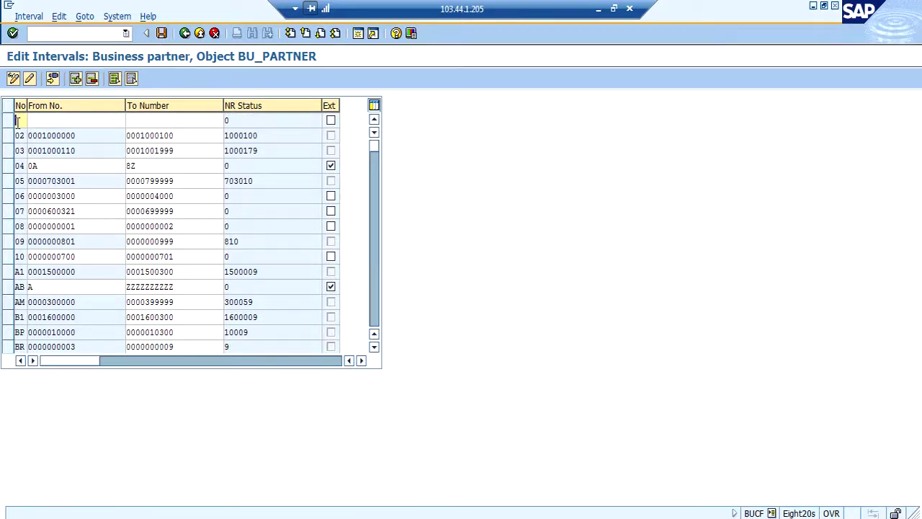
type("Z2")
key("Tab")
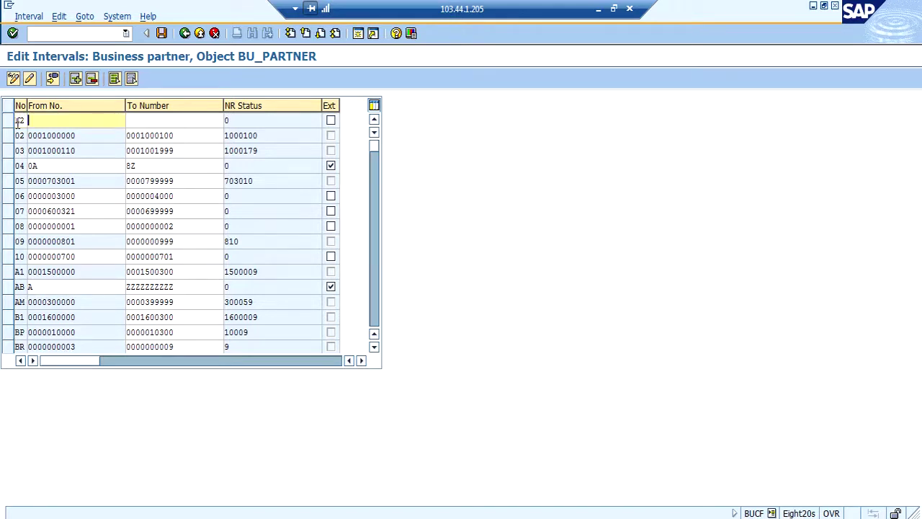
type("150")
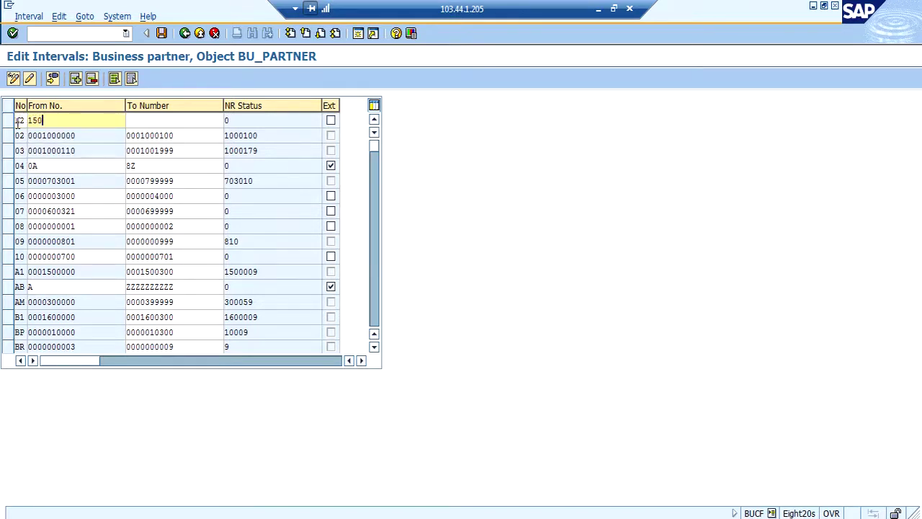
key("Tab")
type("200")
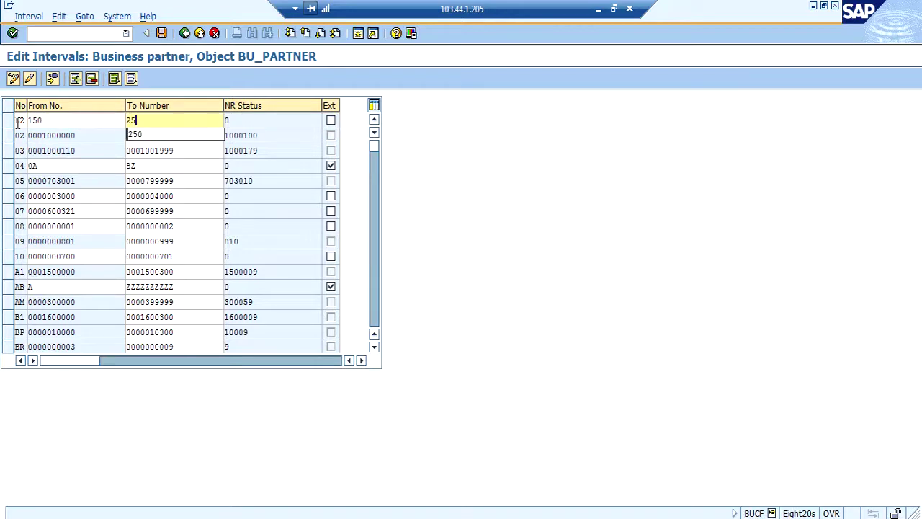
key("Return")
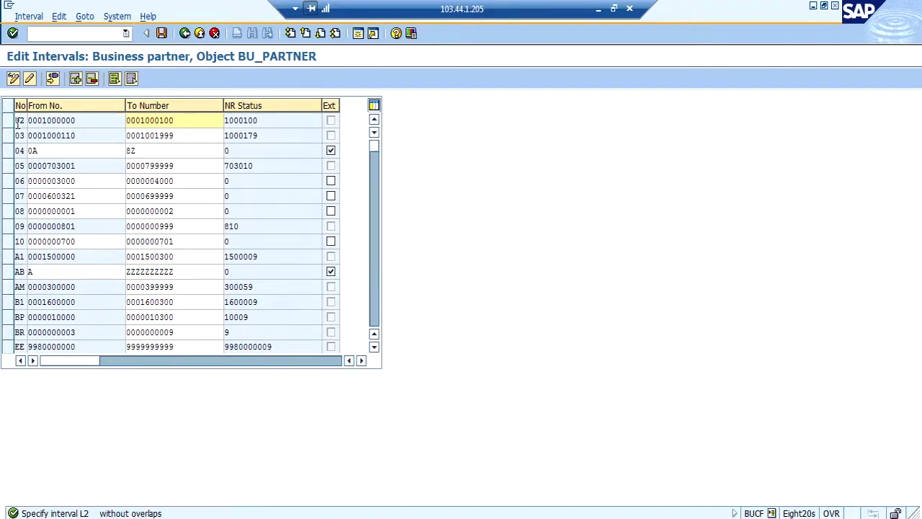
- Set the To Number of interval M1 to 101 and save the intervals
left_click(376, 191)
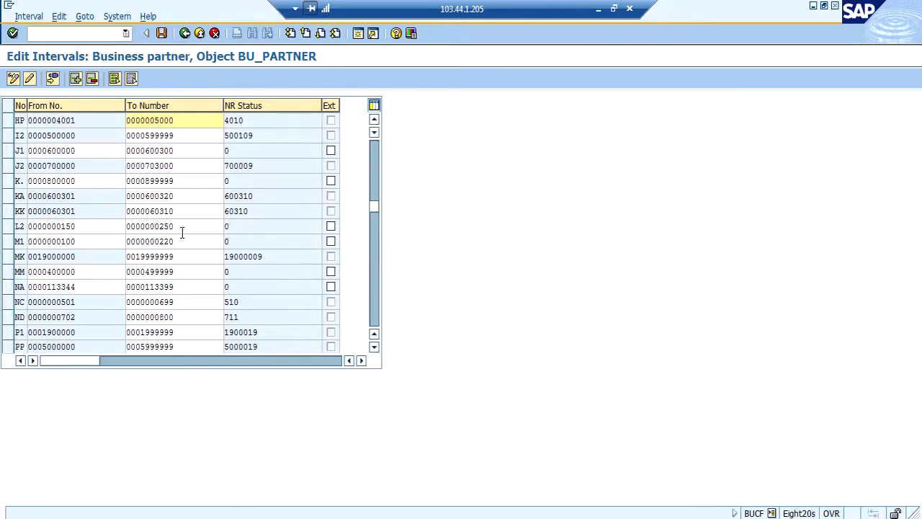
left_click(8, 227)
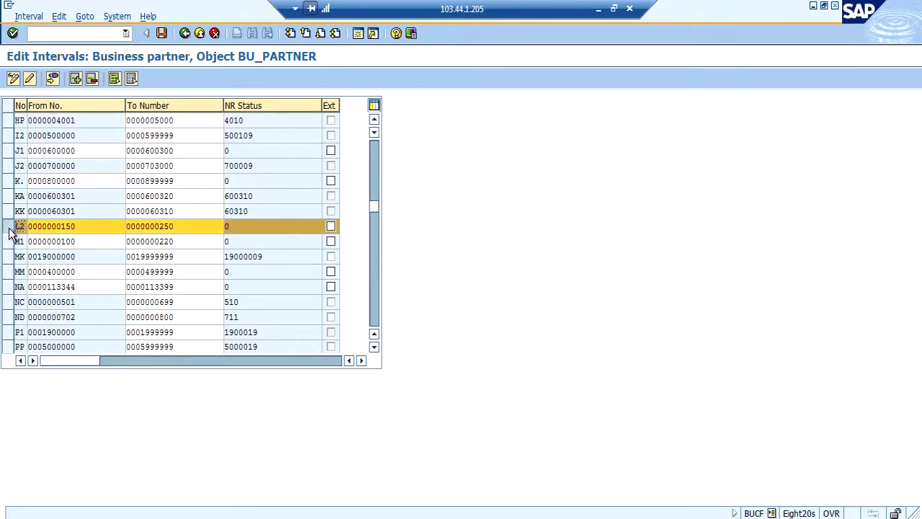
left_click(193, 245)
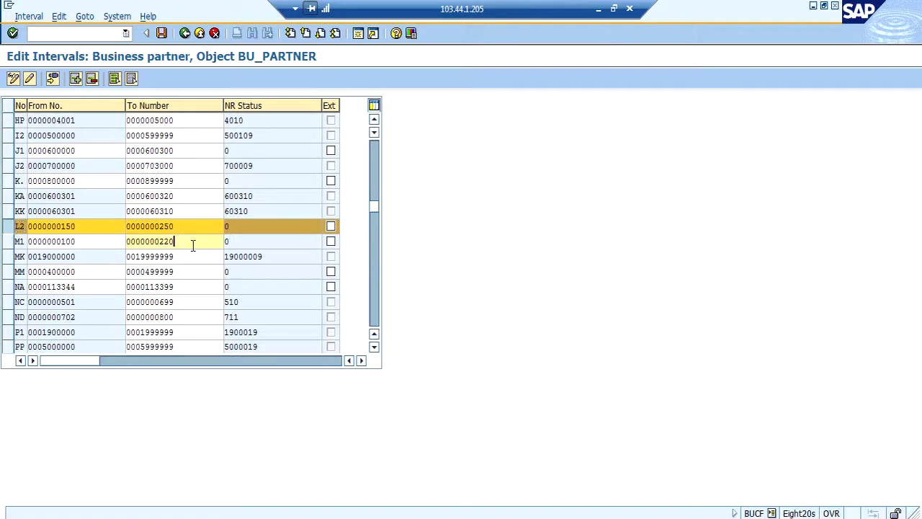
key("BackSpace")
key("BackSpace")
key("BackSpace")
type("101")
left_click(162, 34)
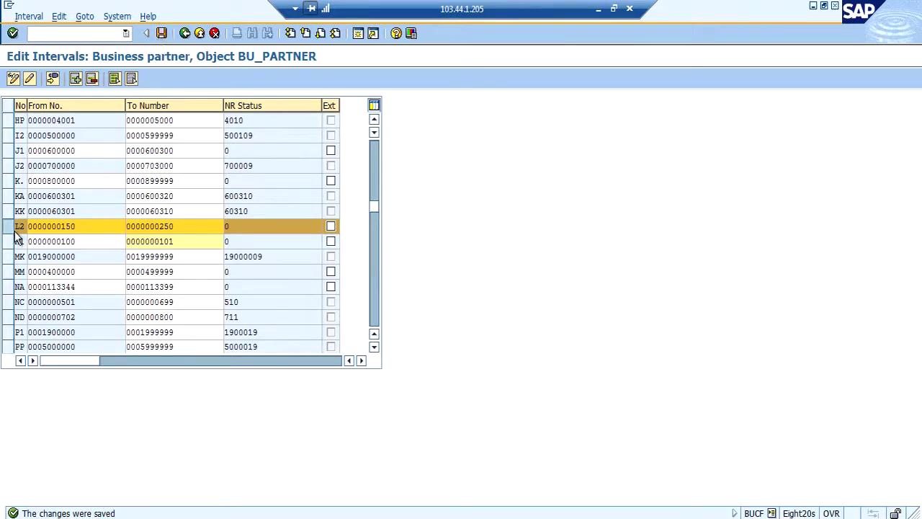
left_click(159, 35)
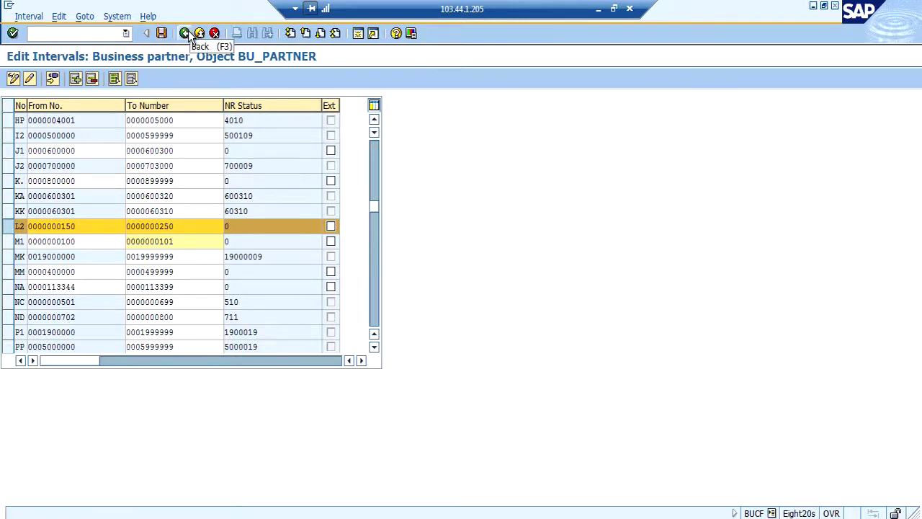
- Look up grouping ZRGV in the Define Groupings and Assign Number Ranges activity, then return to the implementation guide
left_click(185, 34)
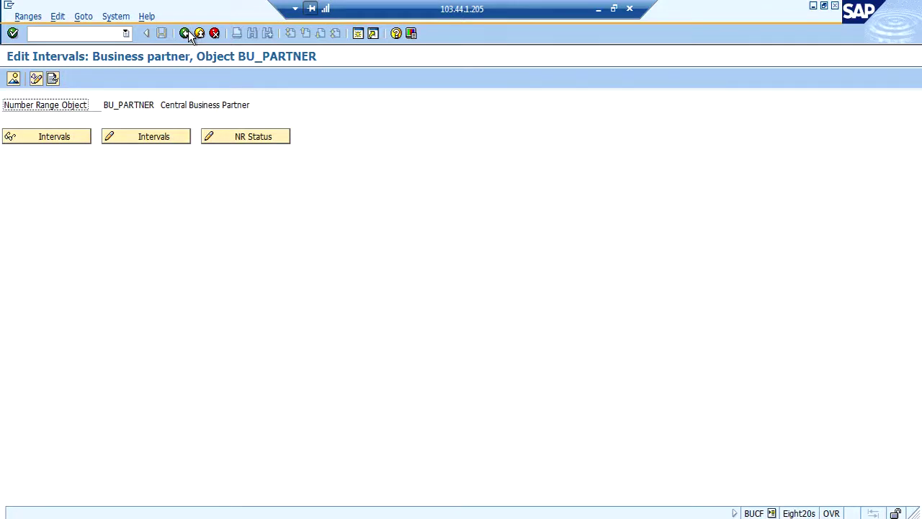
left_click(187, 34)
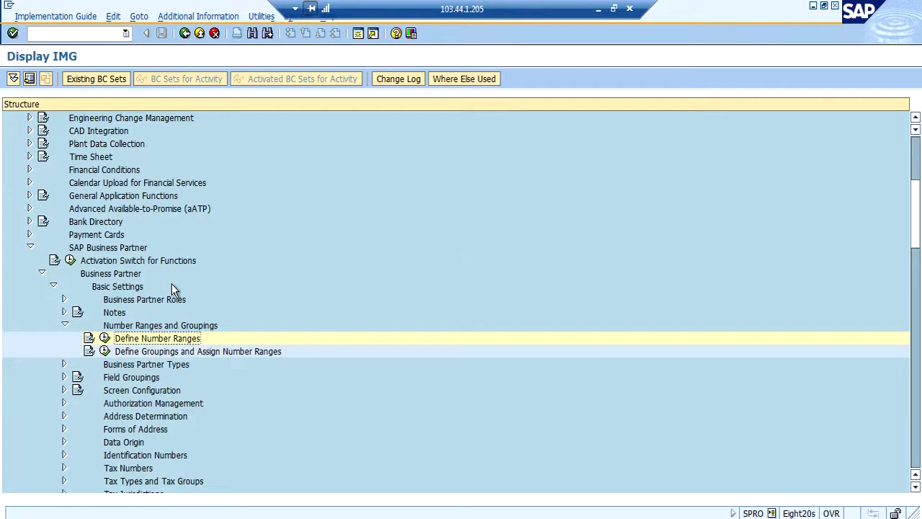
left_click(164, 351)
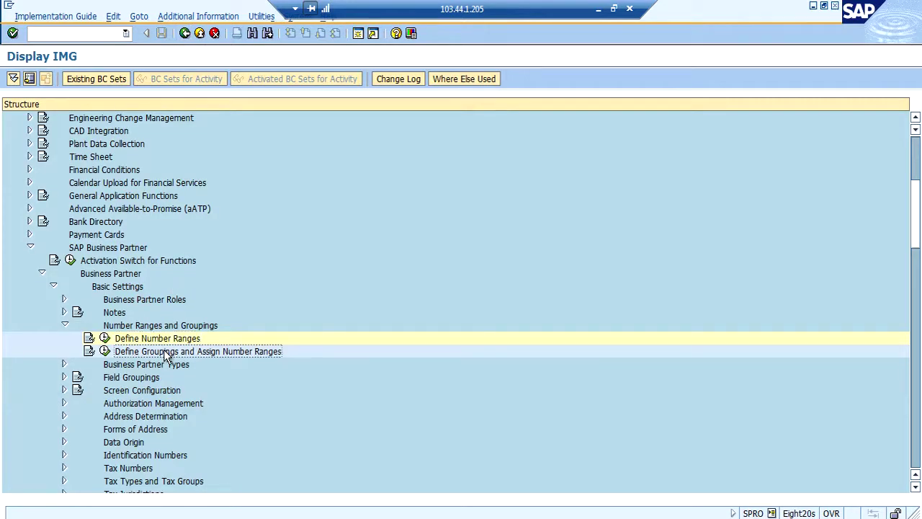
left_click(105, 354)
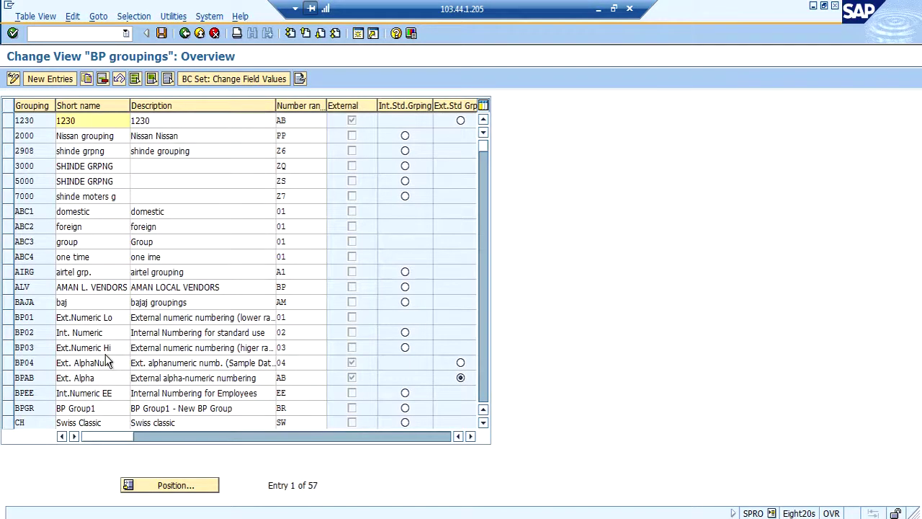
left_click(167, 487)
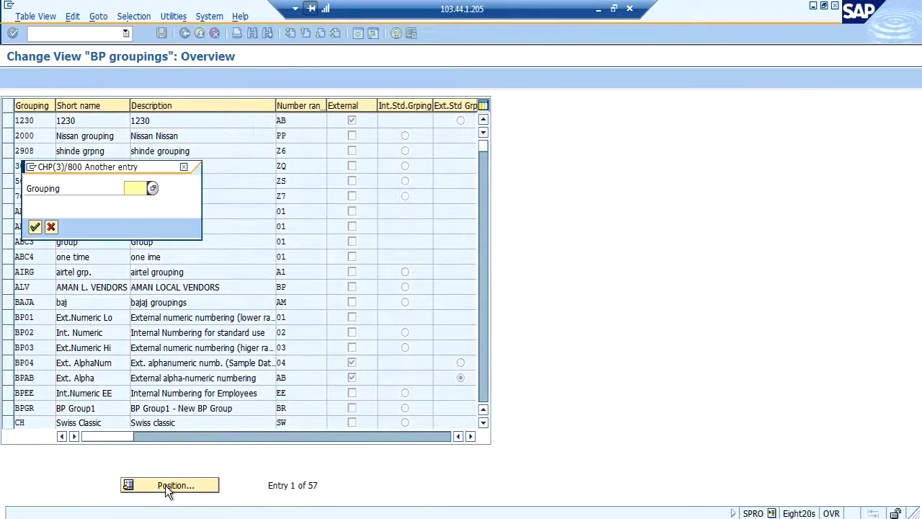
type("ZRGV")
key("Return")
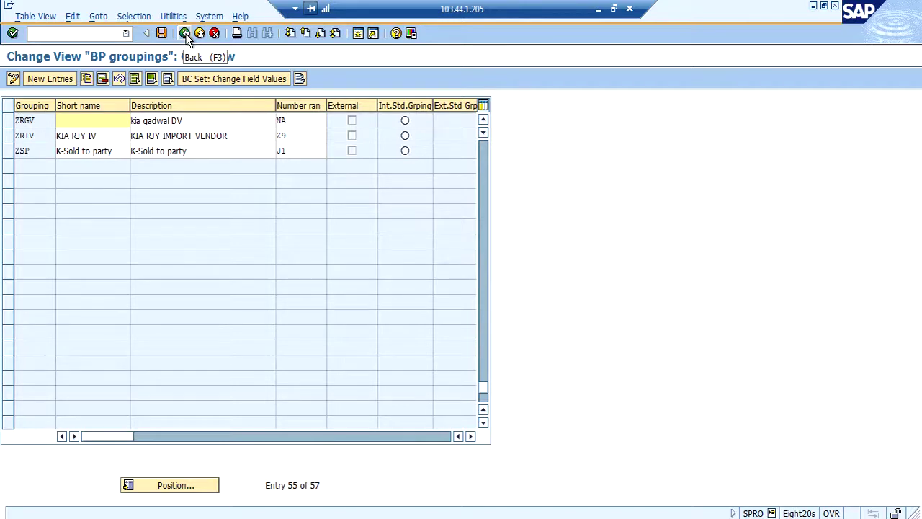
left_click(186, 33)
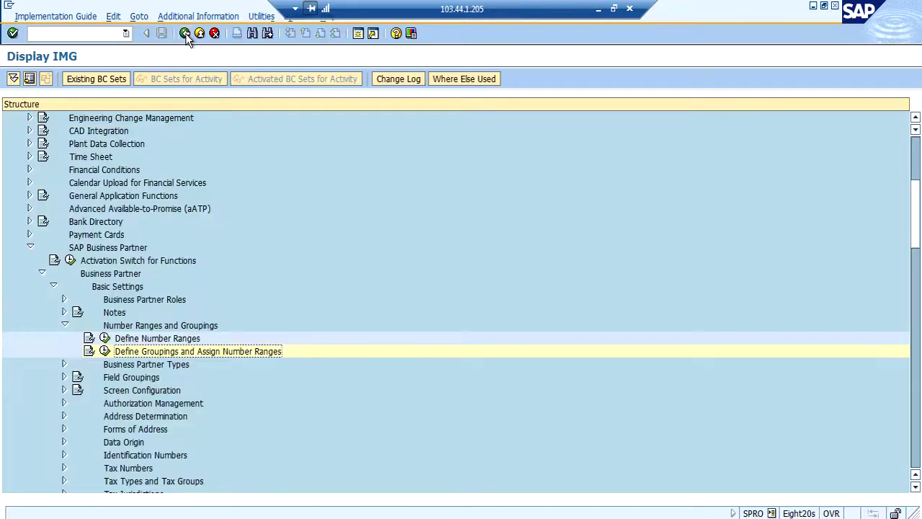
- Open the Define BP Role Groupings activity under Business Partner Roles and show its BP role grouping categories
left_click(63, 299)
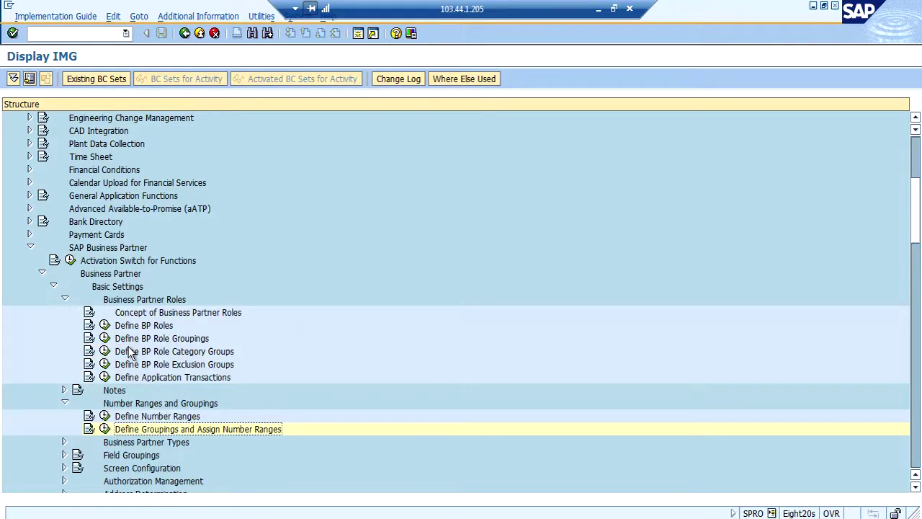
left_click(106, 338)
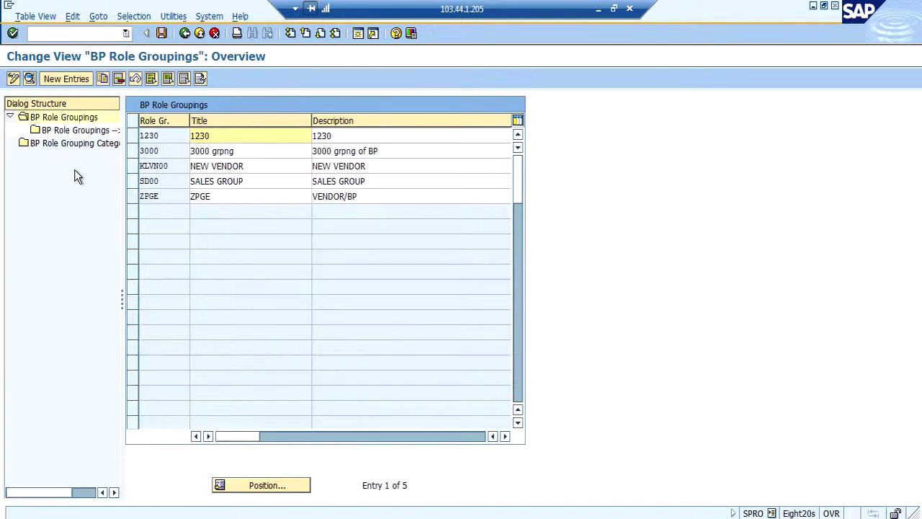
double_click(78, 144)
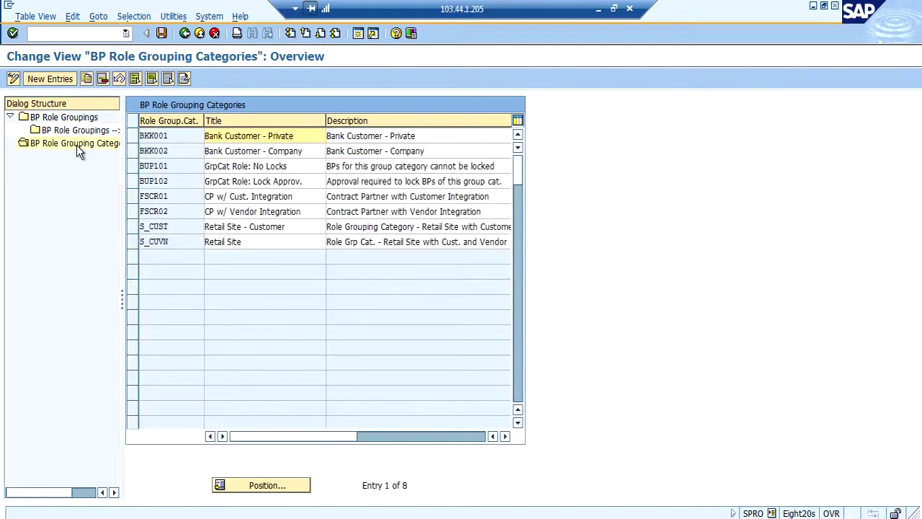
- Add a BP role grouping category ZPGE with title and description ZPGE, and save it to the proposed customizing request
left_click(56, 78)
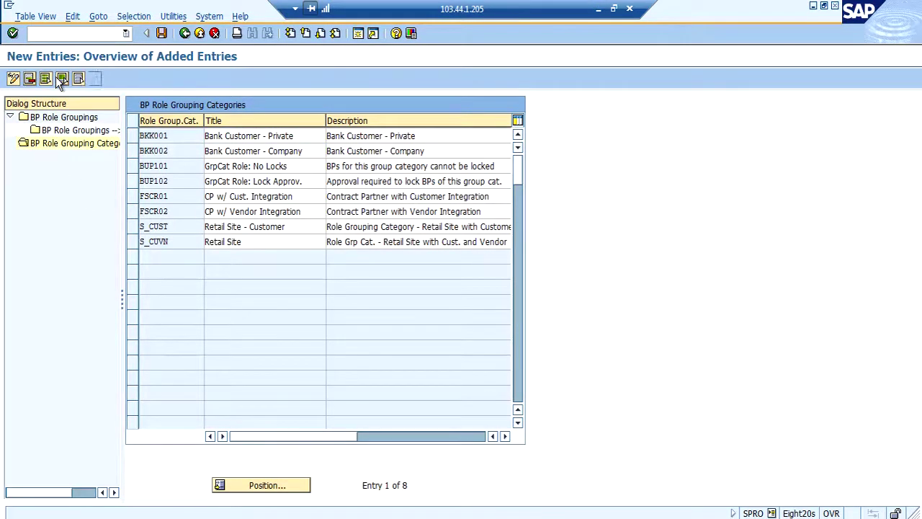
type("ZPGE")
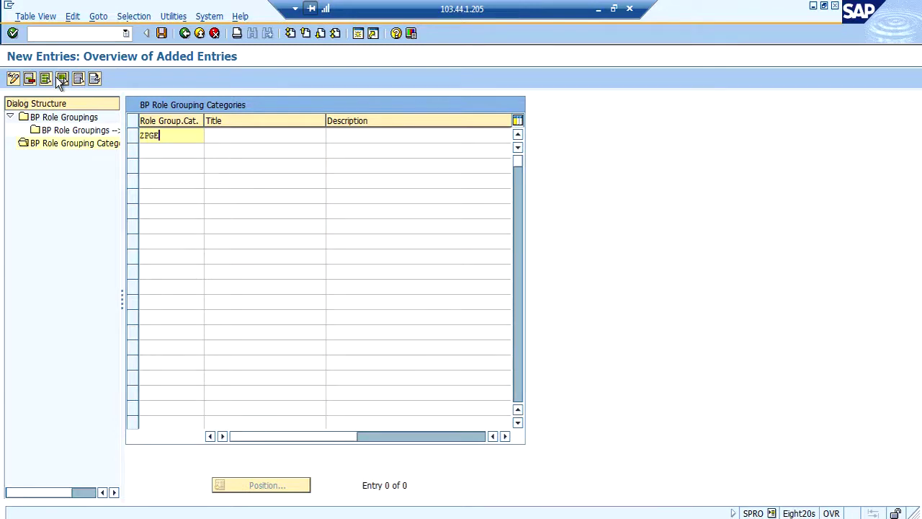
key("Tab")
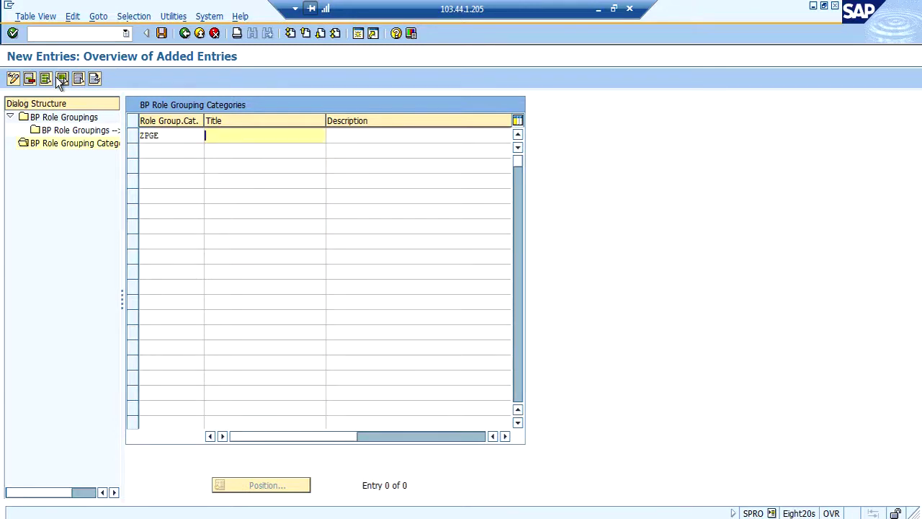
type("ZPGE")
key("Tab")
type("Z")
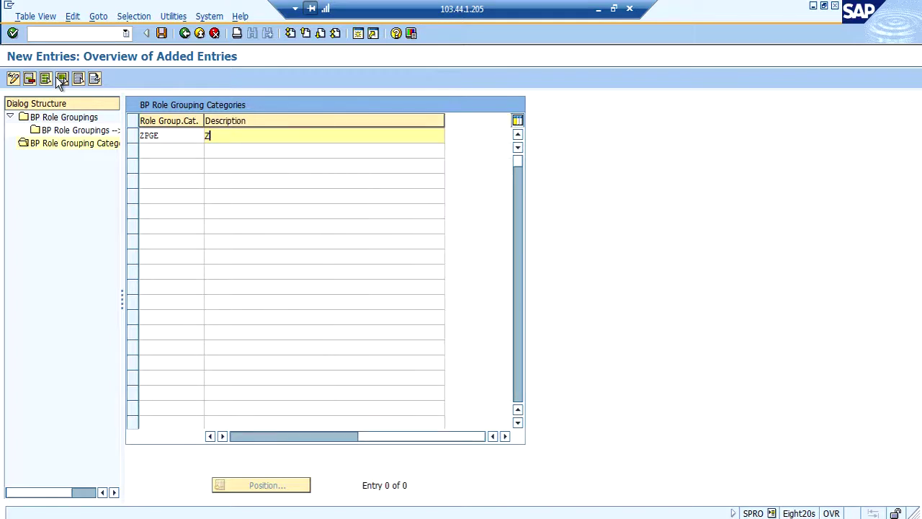
type("PGE")
key("Return")
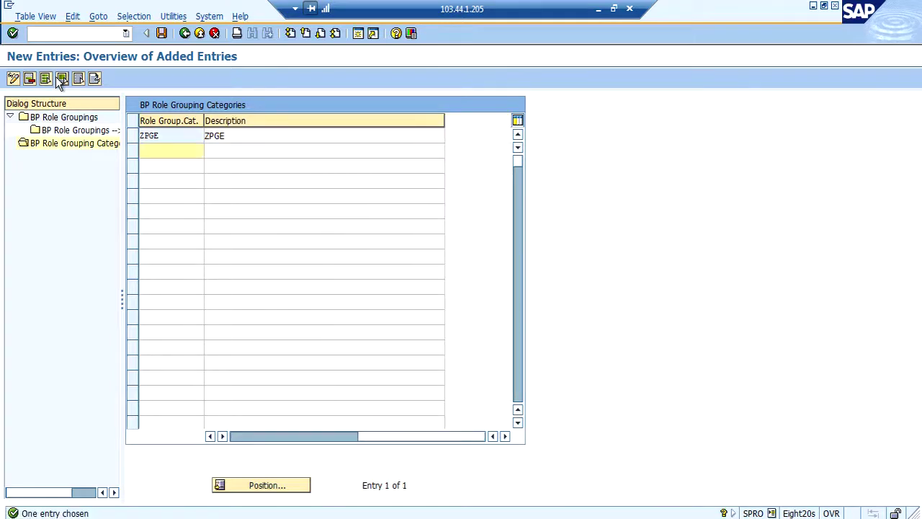
left_click(234, 437)
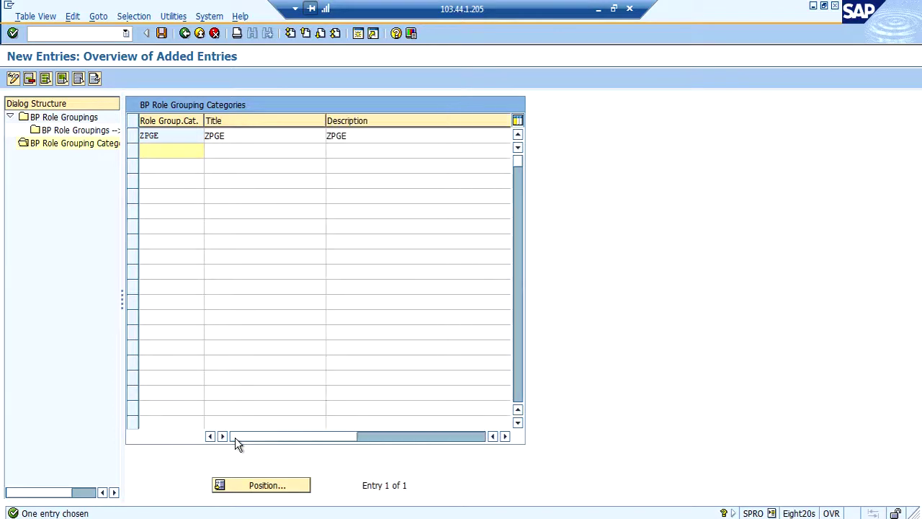
left_click(162, 33)
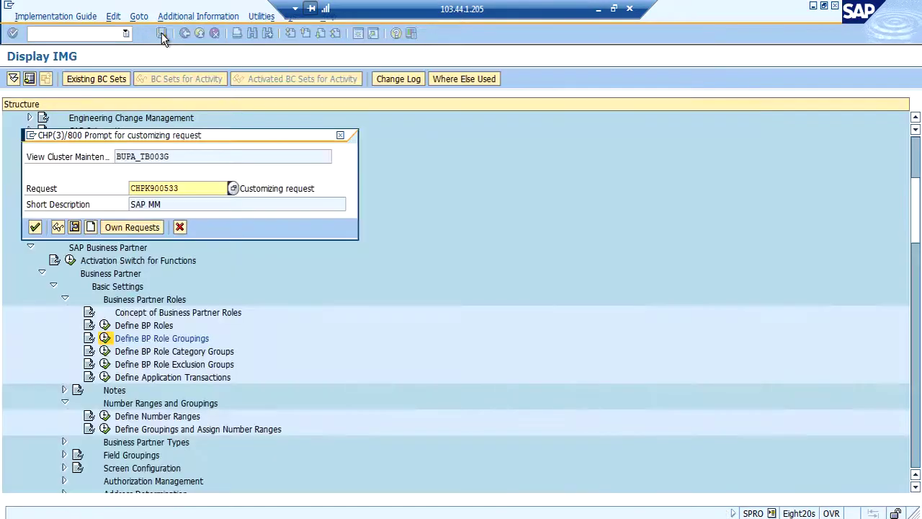
key("Return")
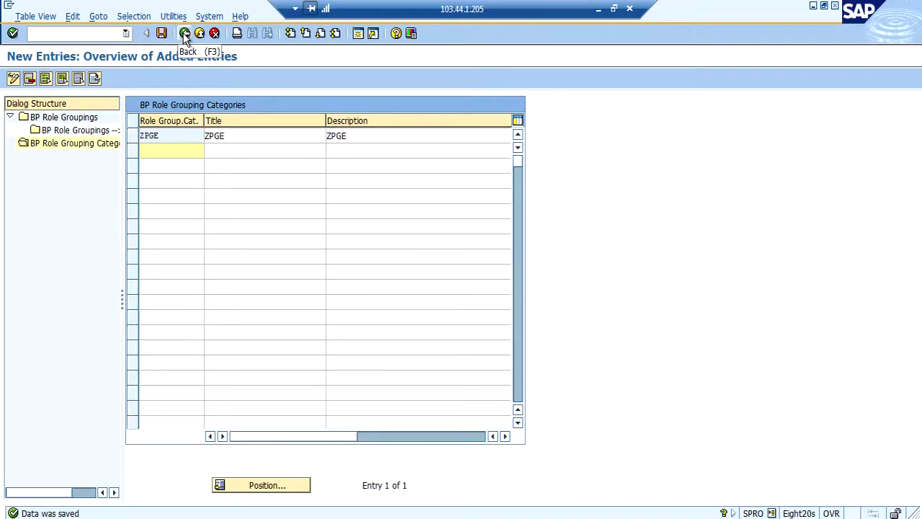
- Examine the BP roles assigned to role grouping ZPGE, save, and return to the role groupings overview
left_click(133, 135)
key("F3")
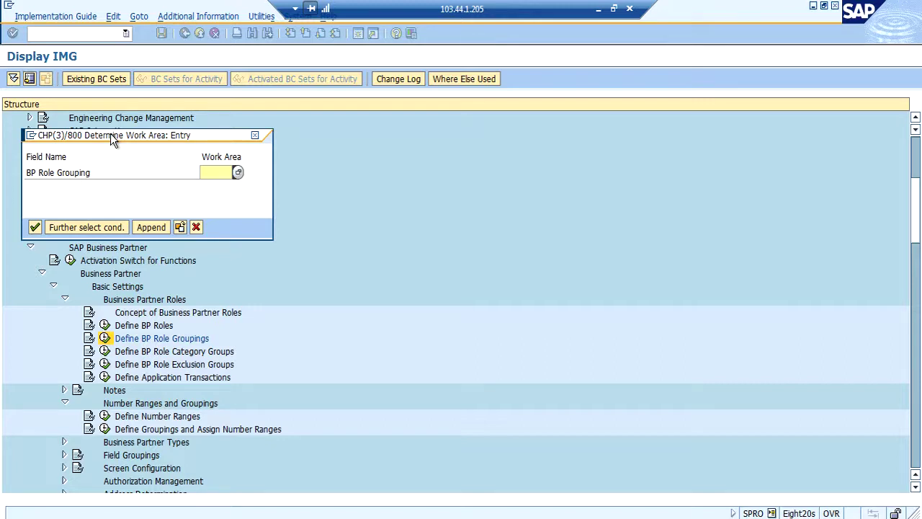
key("F4")
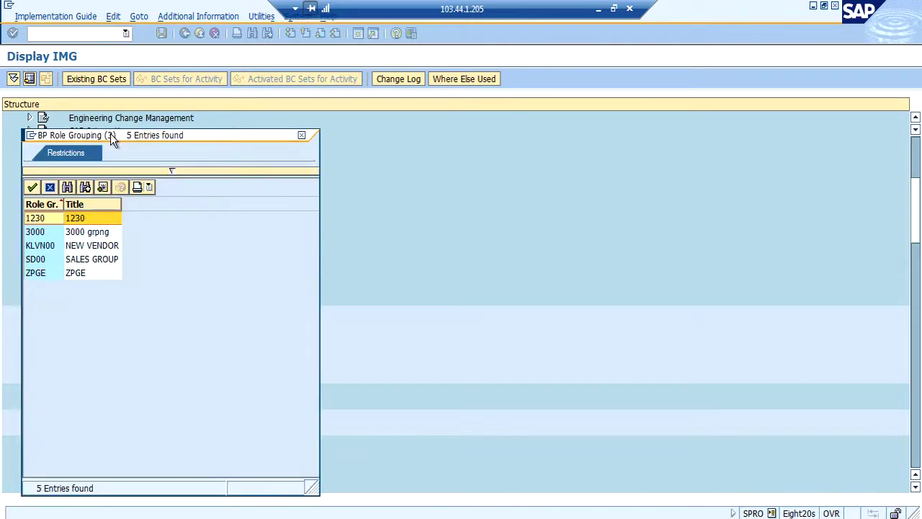
double_click(88, 273)
key("Return")
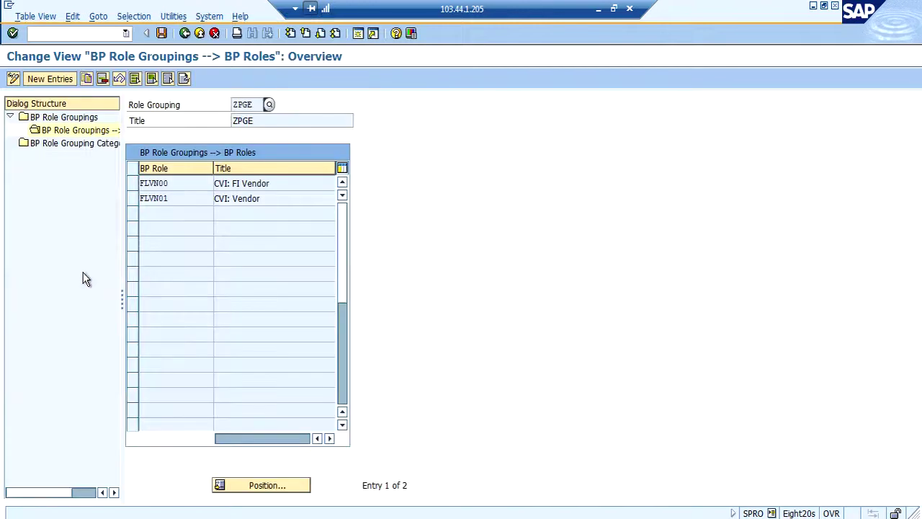
left_click(162, 34)
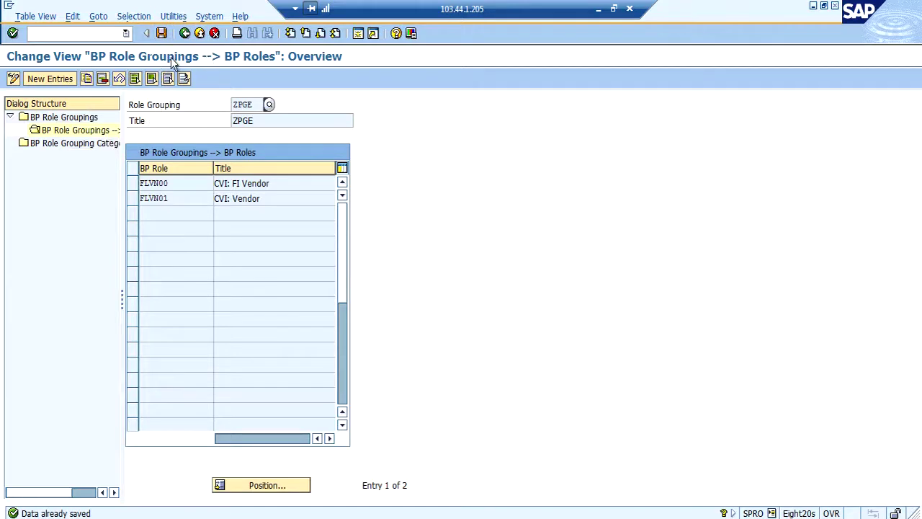
left_click(184, 34)
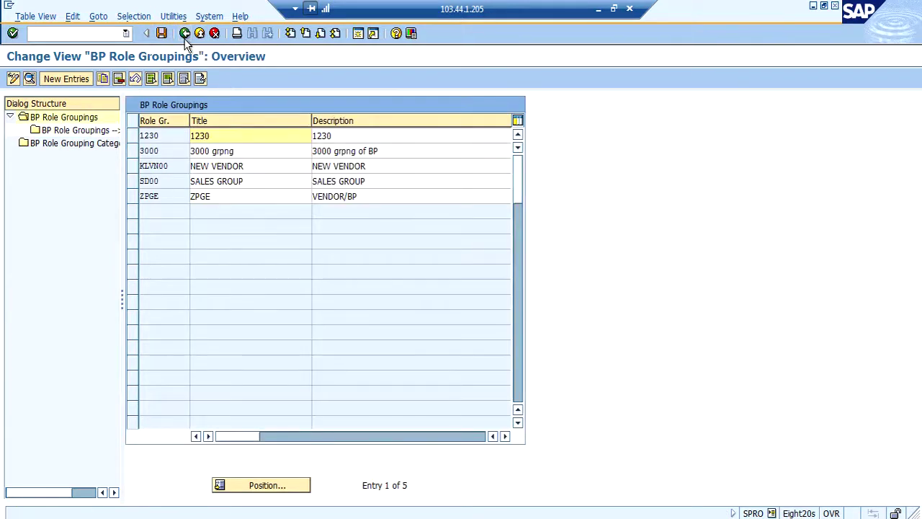
- Check entry ZPGE in the role groupings and role grouping categories, then return to the implementation guide
left_click(174, 200)
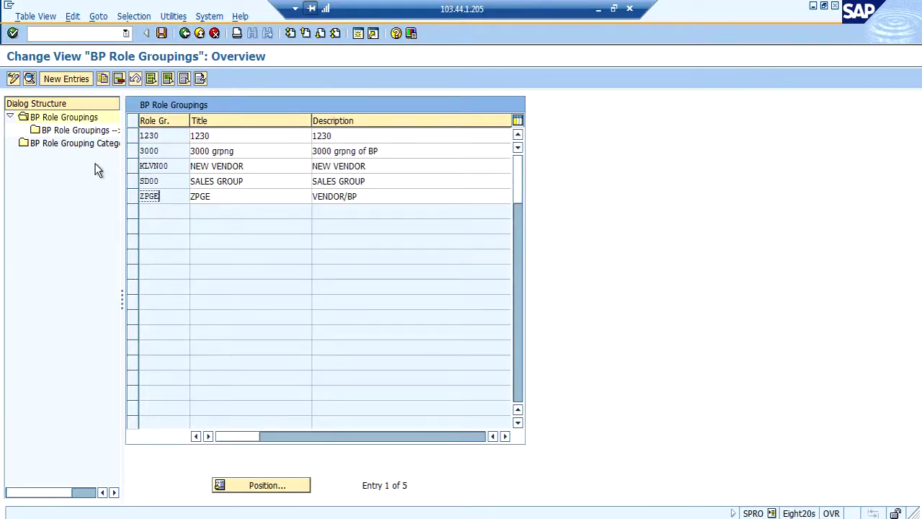
left_click(79, 146)
double_click(78, 147)
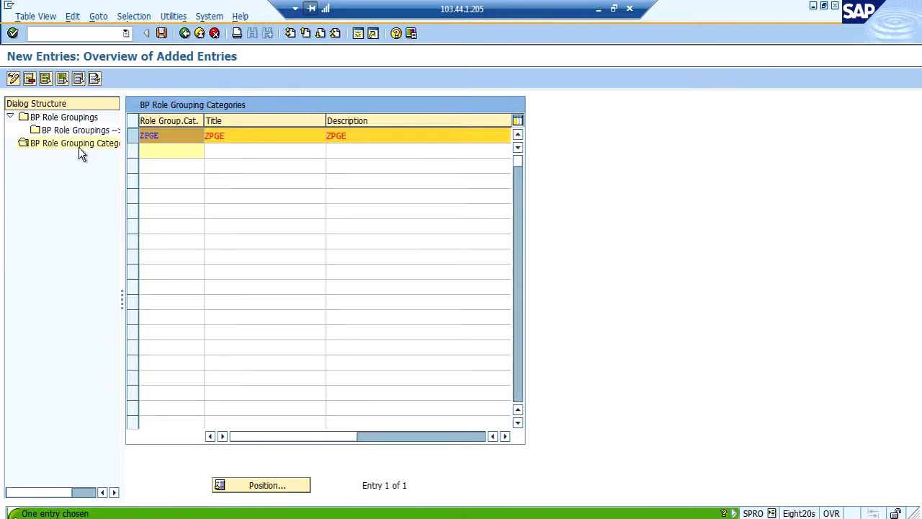
double_click(177, 136)
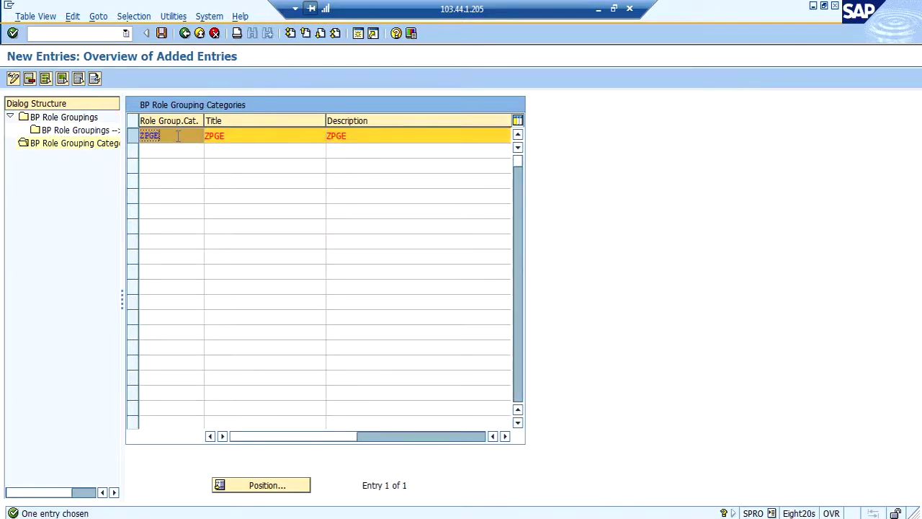
left_click(185, 33)
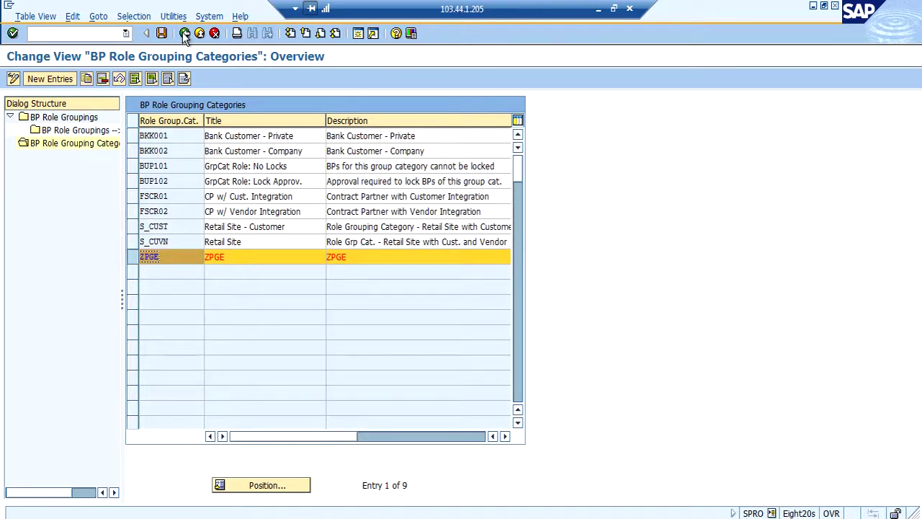
left_click(185, 34)
left_click(184, 34)
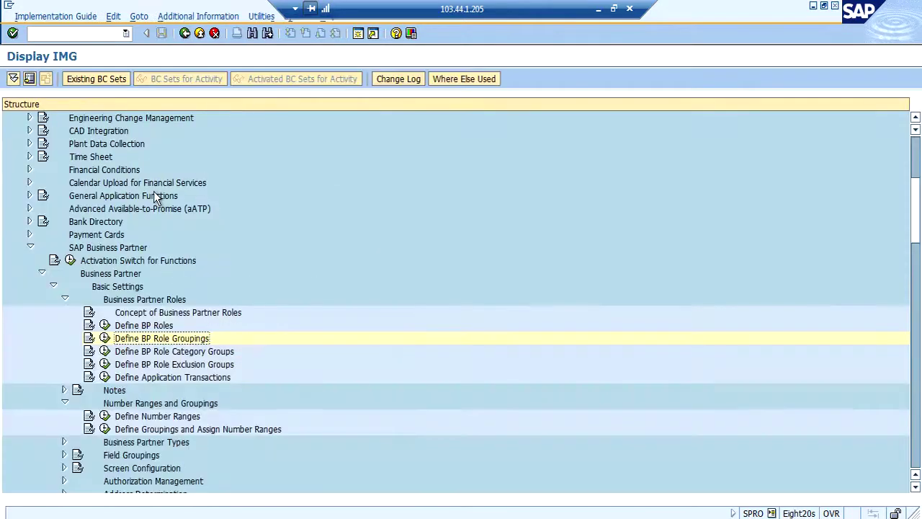
- Open the Define Groupings and Assign Number Ranges activity, look up grouping ZRGV and browse the existing groupings
left_click(65, 298)
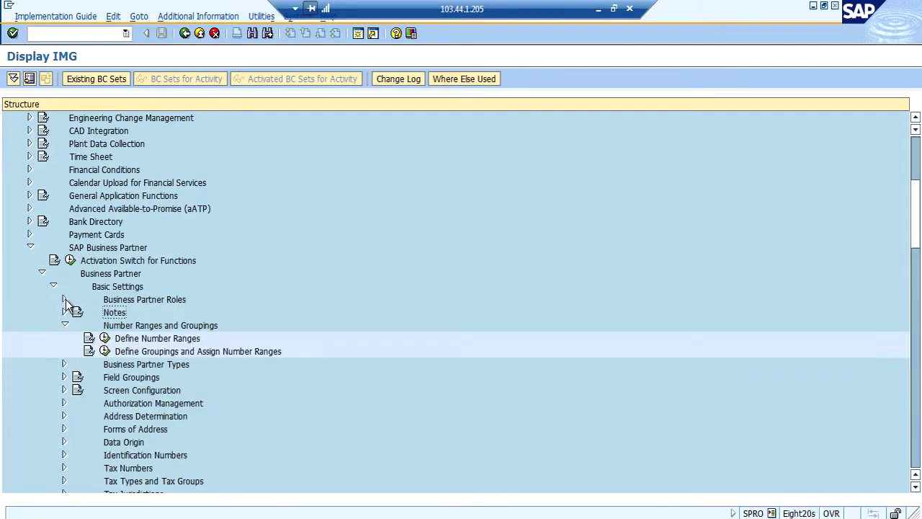
left_click(104, 351)
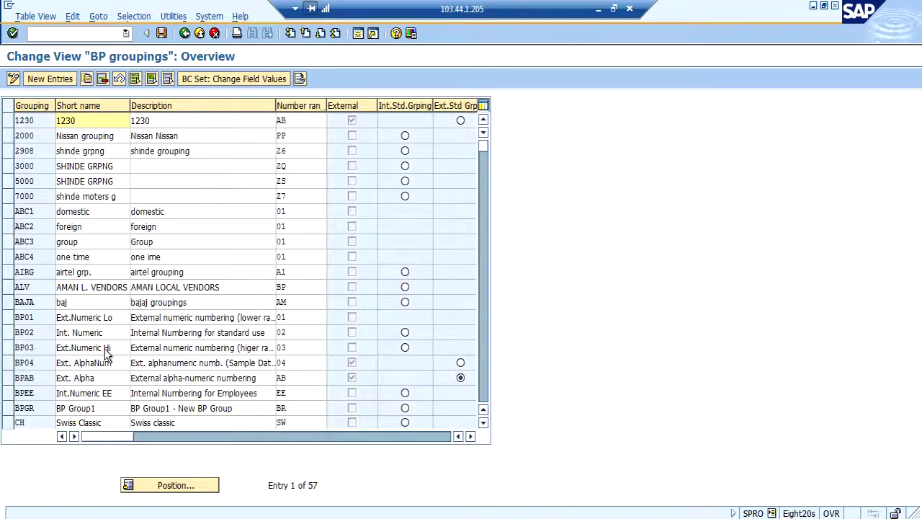
left_click(144, 486)
type("Z")
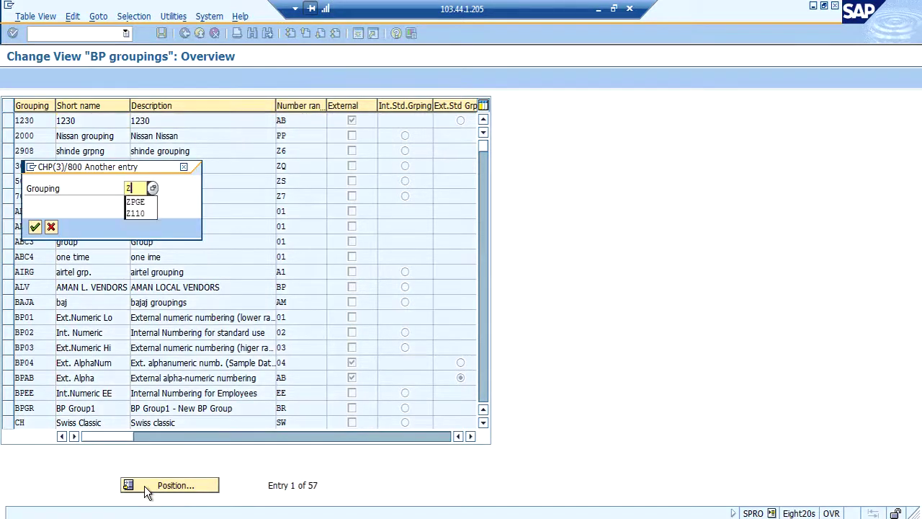
type("RGV")
key("Return")
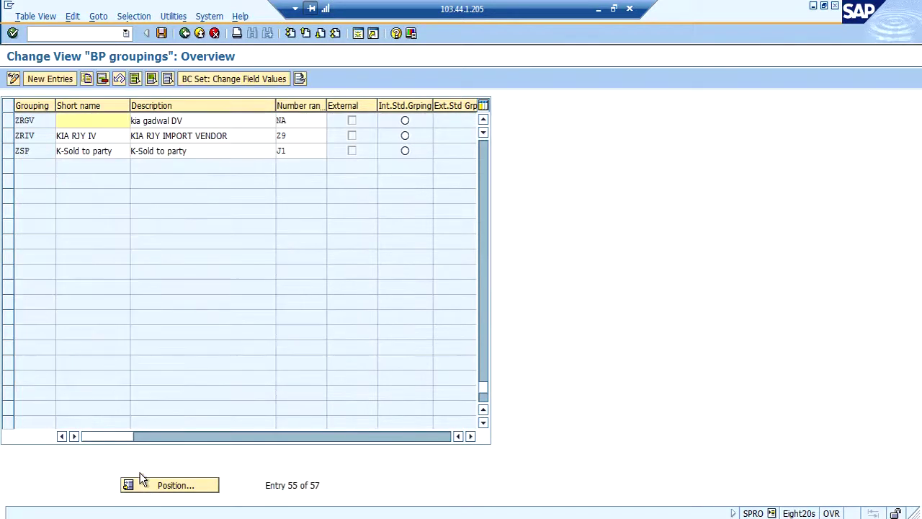
left_click(482, 166)
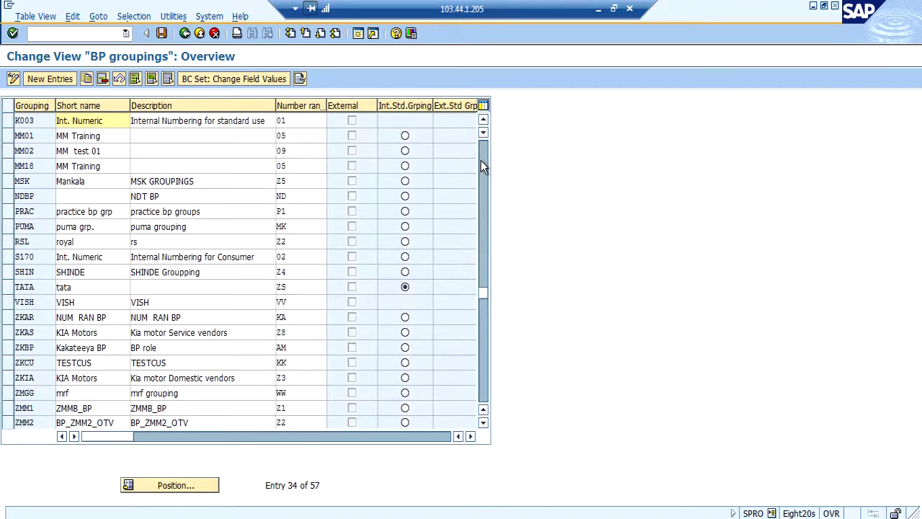
left_click(485, 333)
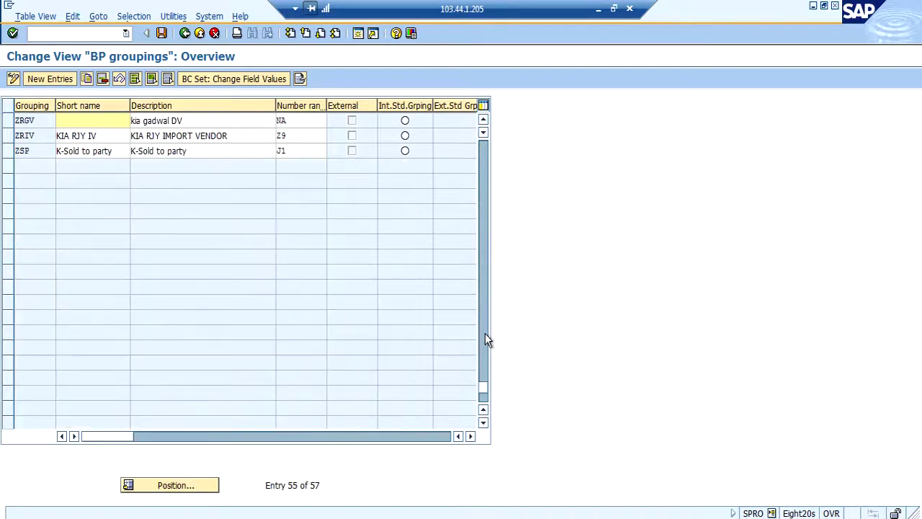
left_click(485, 245)
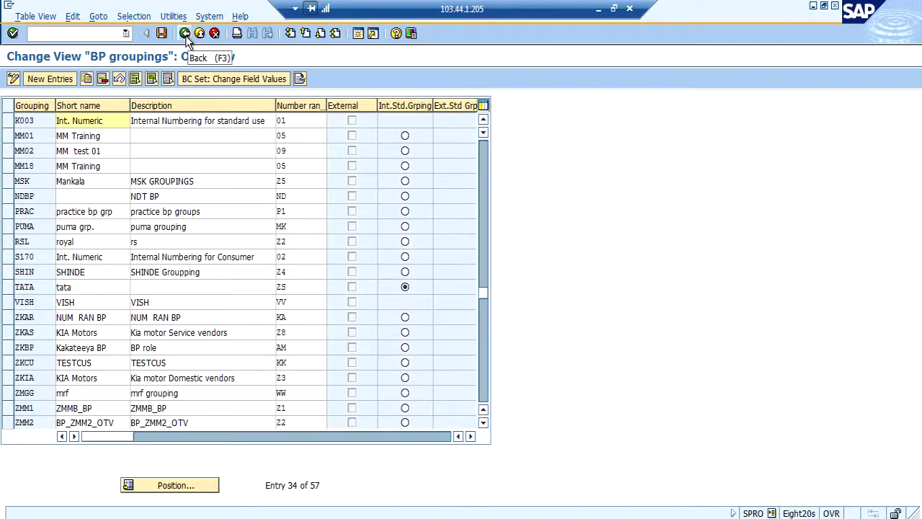
- Create a new BP grouping entry ZPGE with short name and description ZPGE, and assign it number range L2
left_click(61, 83)
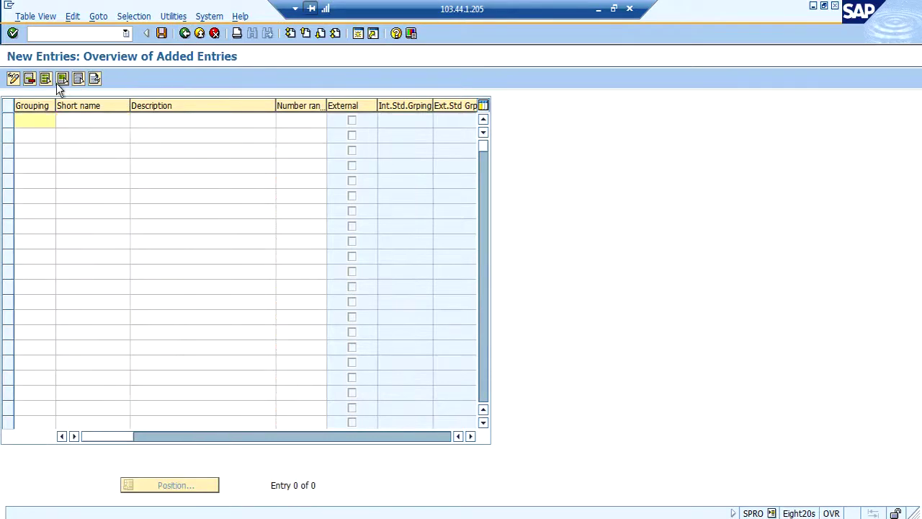
type("ZPGE")
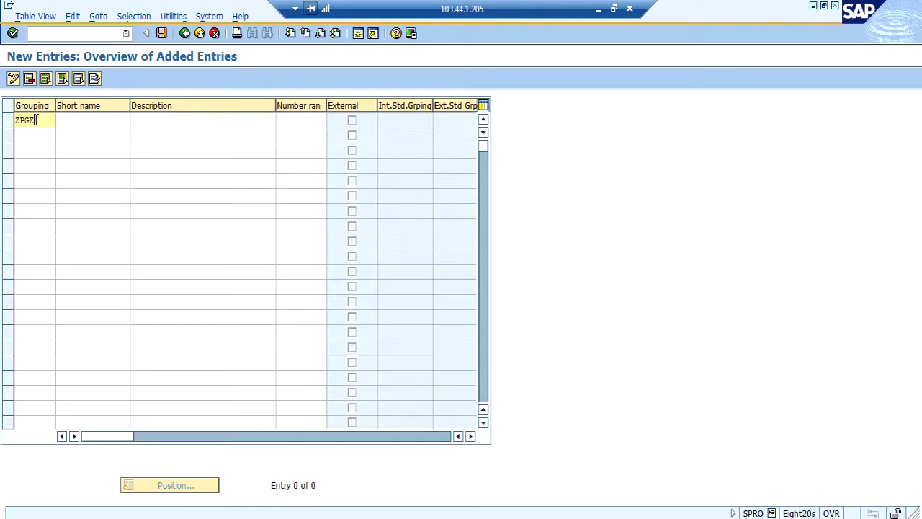
key("Tab")
type("ZPGE")
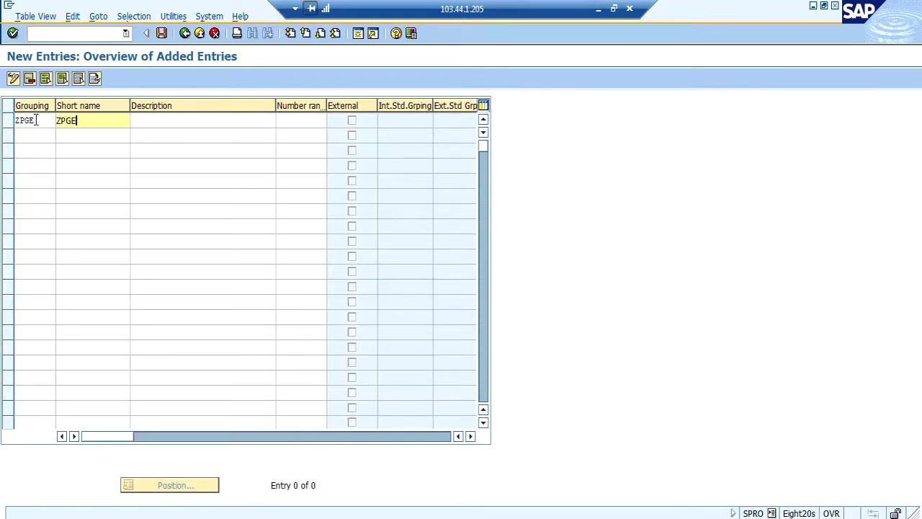
key("Tab")
type("ZPGE")
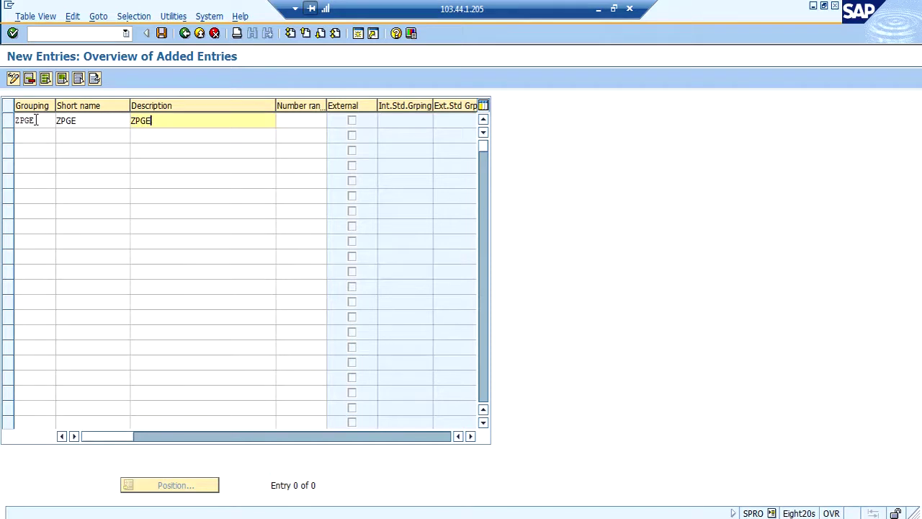
key("Tab")
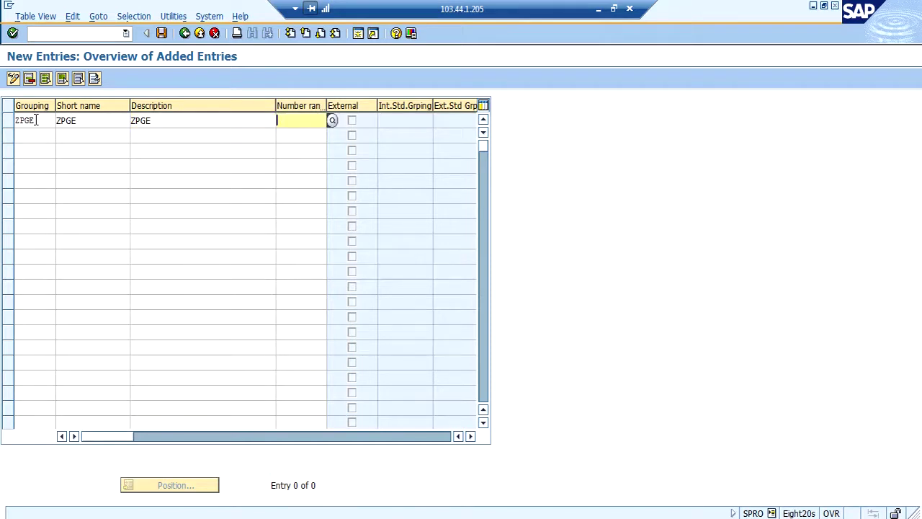
type("L2")
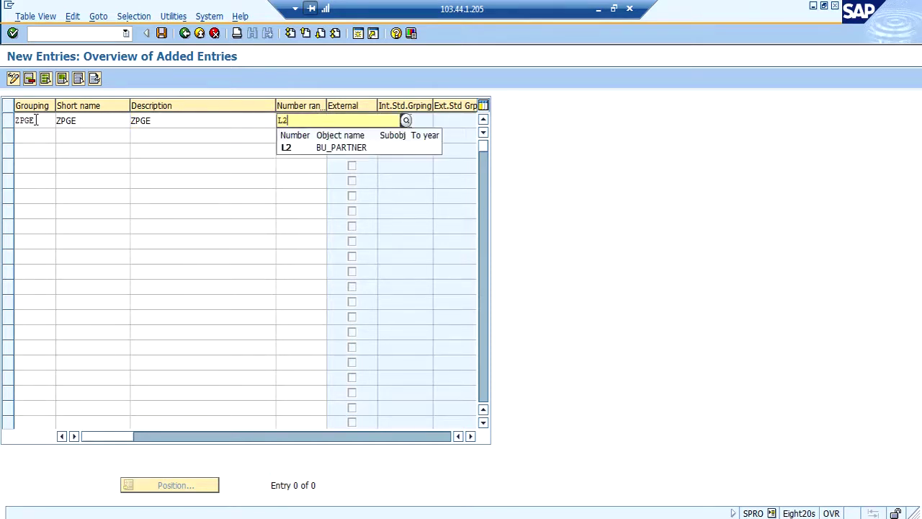
key("Down")
key("Return")
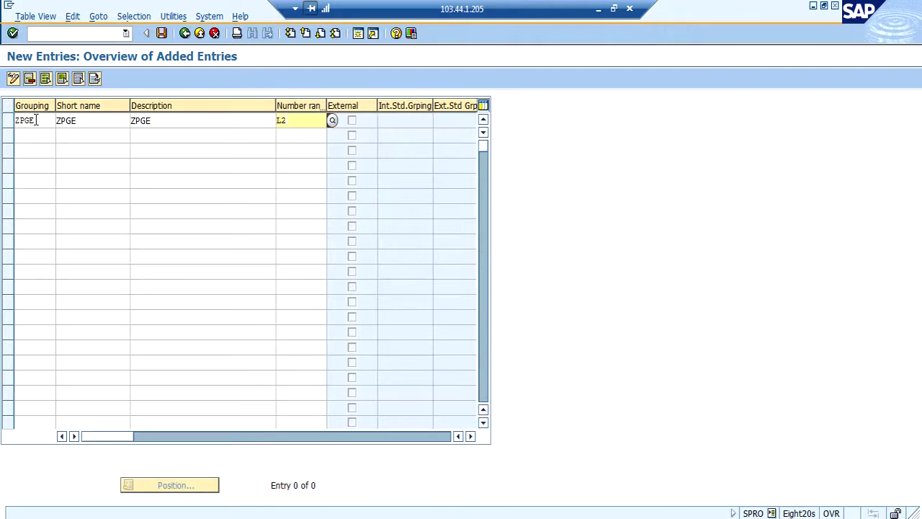
- Save the new BP grouping ZPGE in customizing request CHPK900533 and return to the BP groupings overview
key("Return")
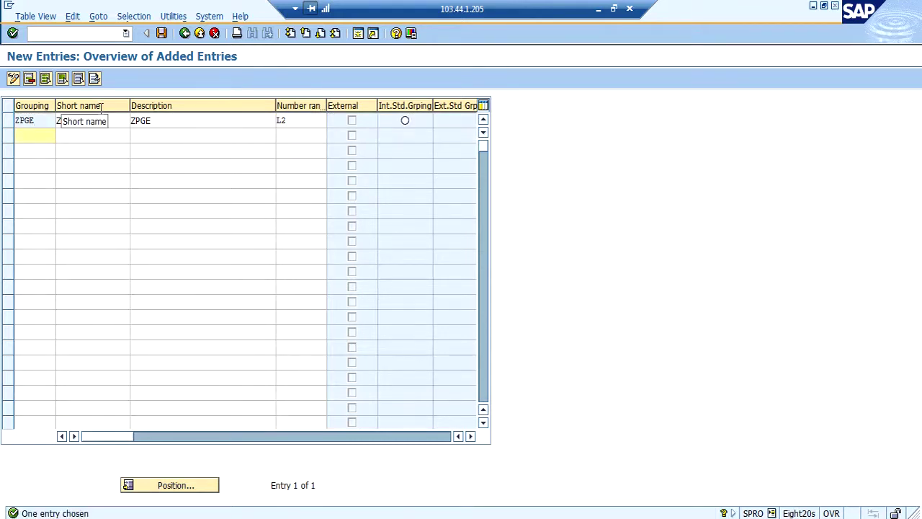
left_click(161, 33)
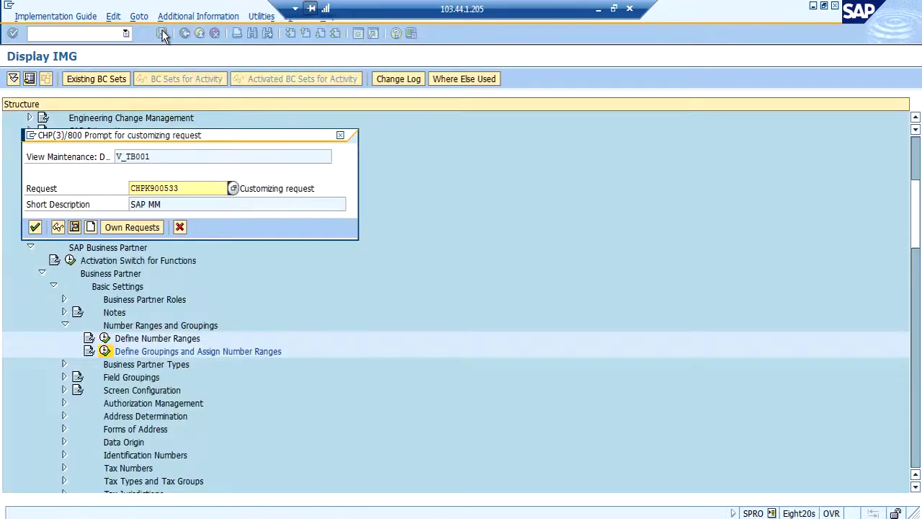
key("Return")
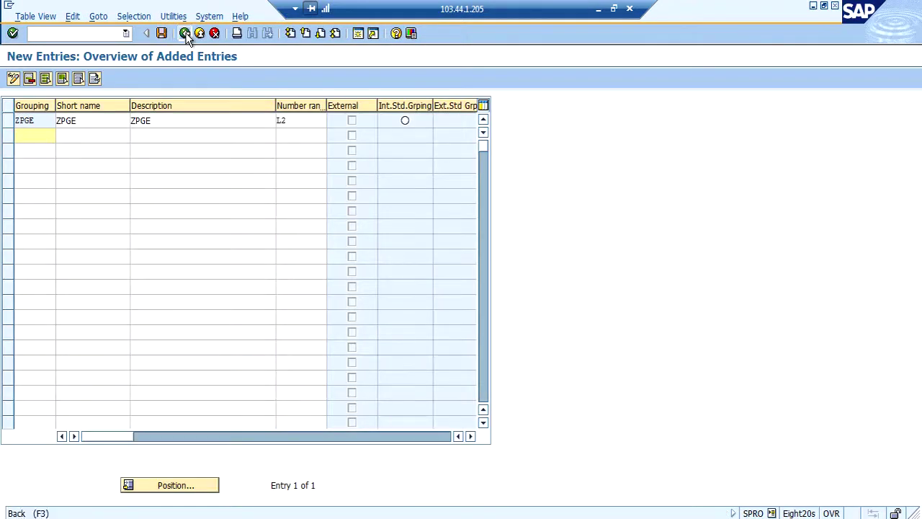
left_click(185, 33)
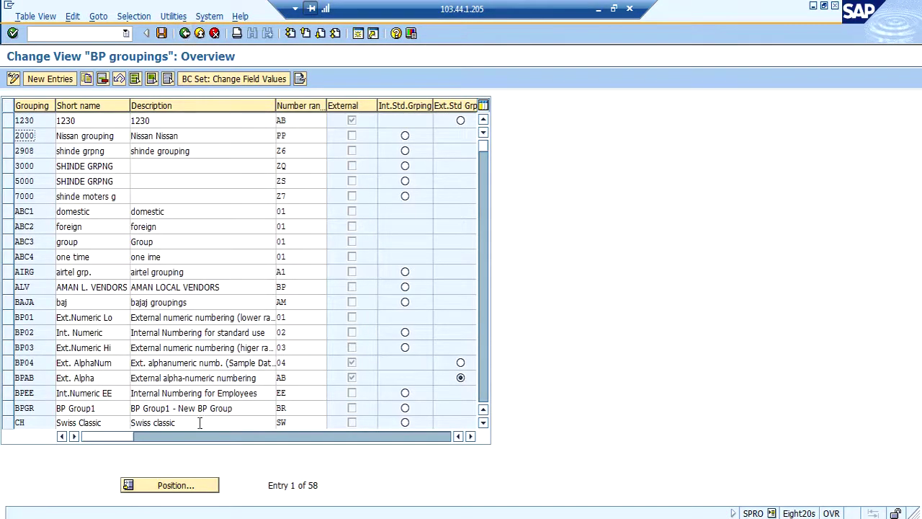
- Look up grouping ZPGE in the BP groupings overview, then return to the implementation guide
left_click(180, 485)
type("ZPGE")
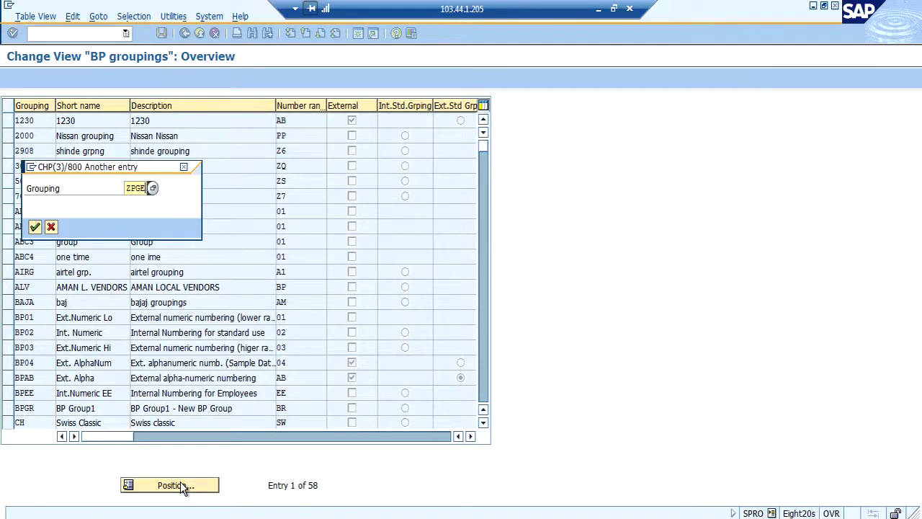
key("Return")
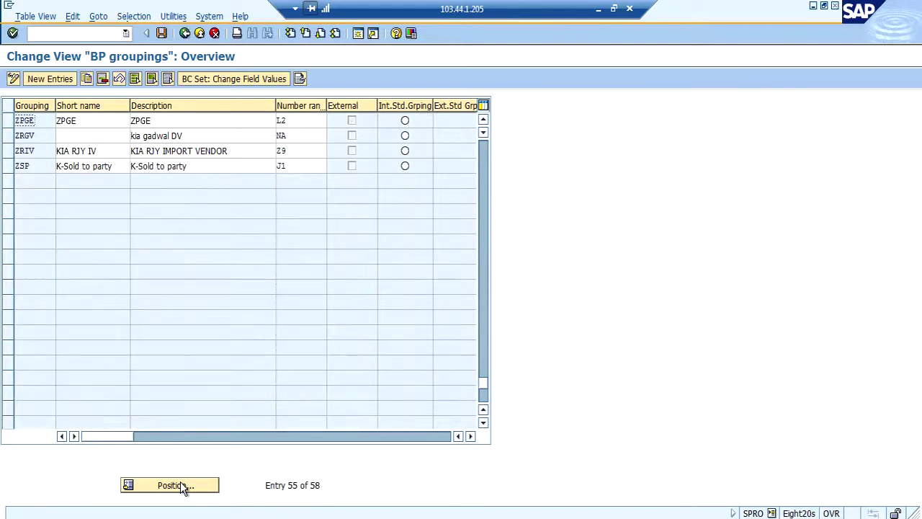
left_click(184, 34)
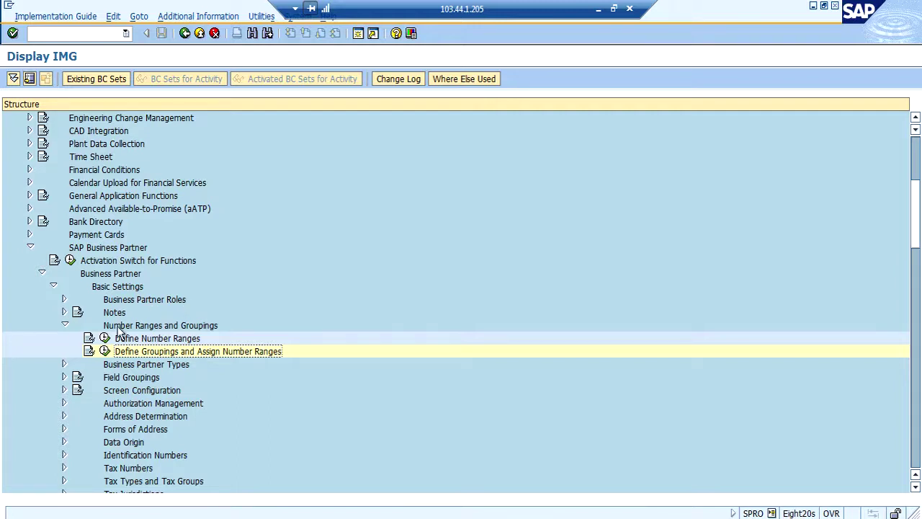
- Collapse the SAP Business Partner node and open Define BP Role for Direction Vendor to BP under Settings for Vendor Integration
left_click(64, 325)
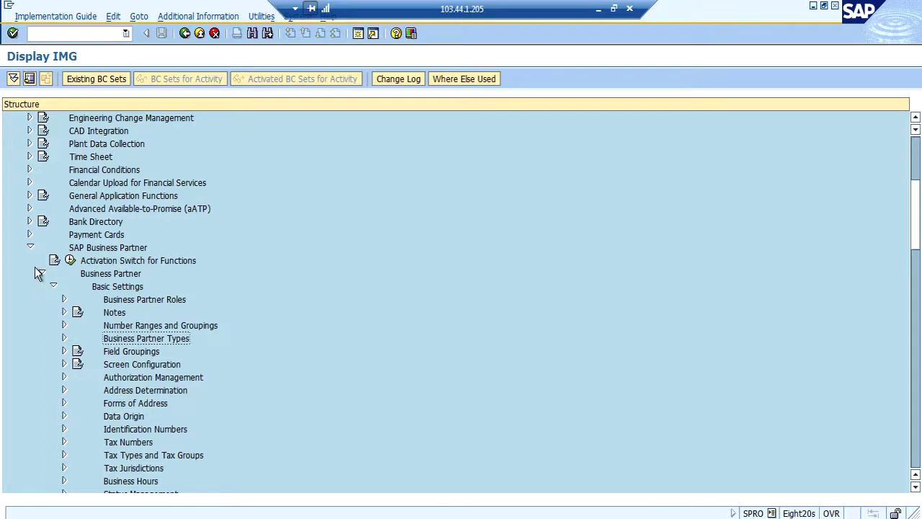
left_click(31, 248)
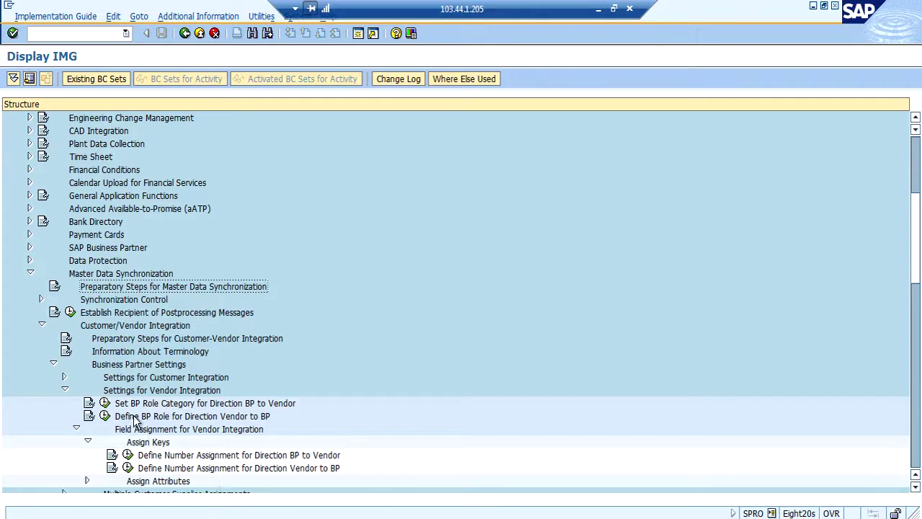
left_click(191, 456)
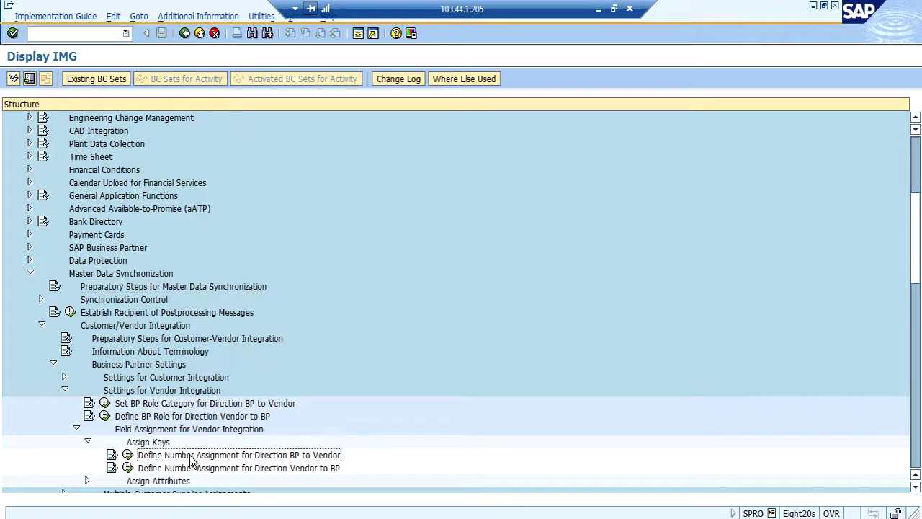
left_click(163, 417)
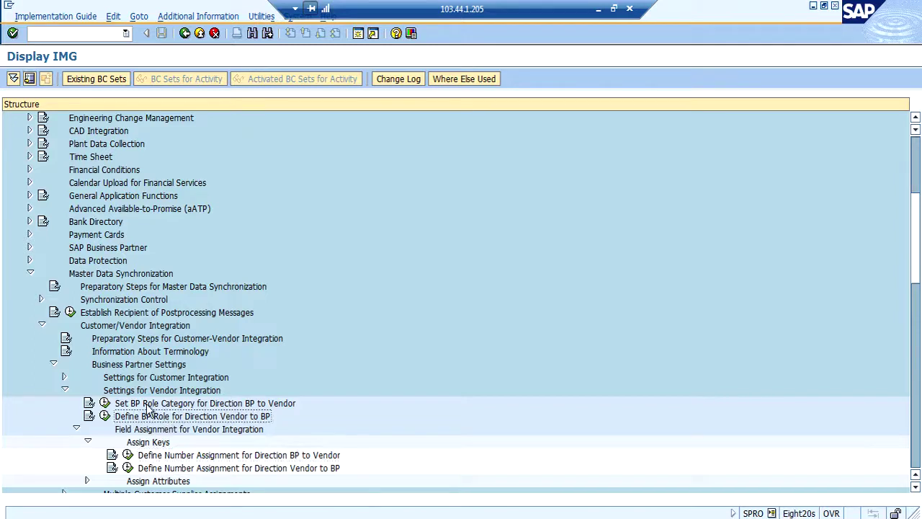
left_click(108, 272)
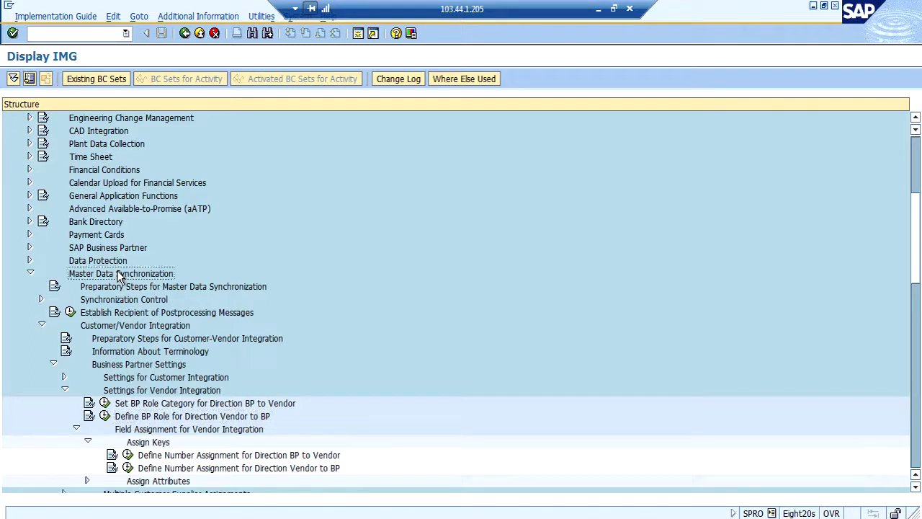
left_click(138, 327)
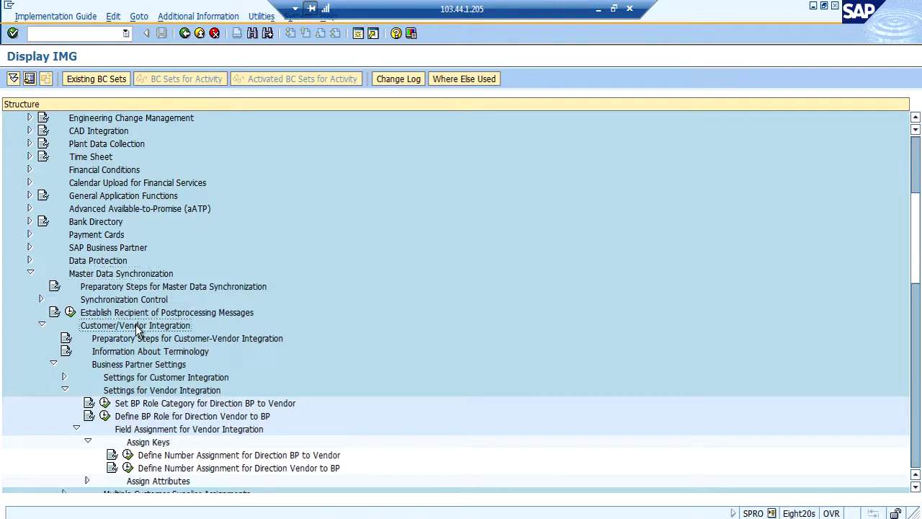
left_click(143, 365)
left_click(164, 392)
left_click(153, 417)
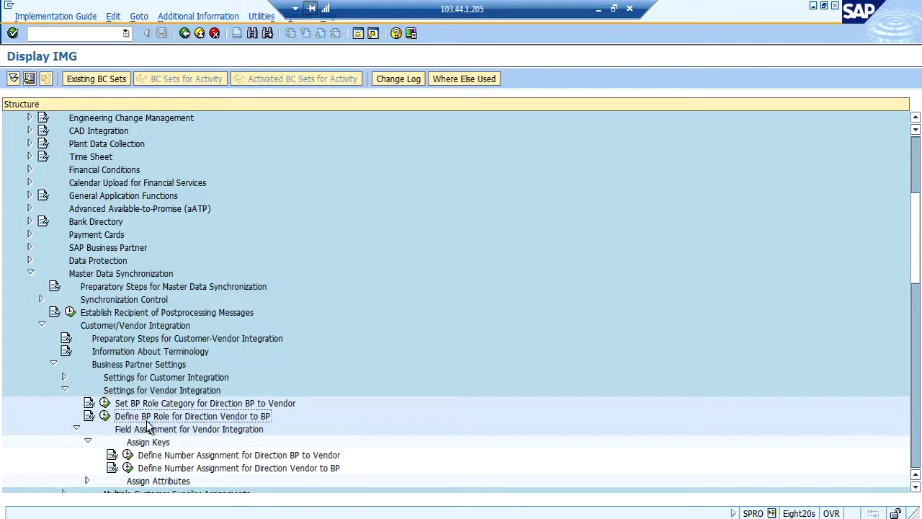
left_click(105, 417)
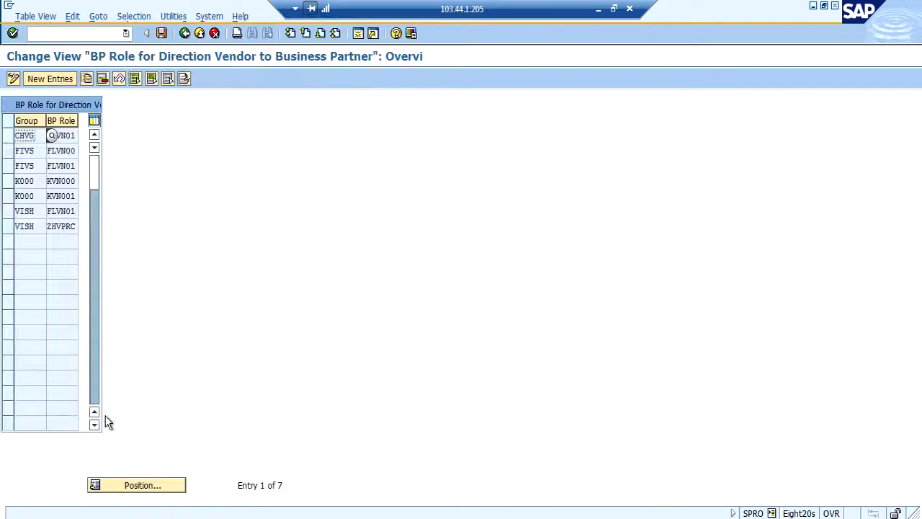
- Create a new entry assigning BP role FLVN00 to vendor account group ZPGE
left_click(58, 78)
type("ZP")
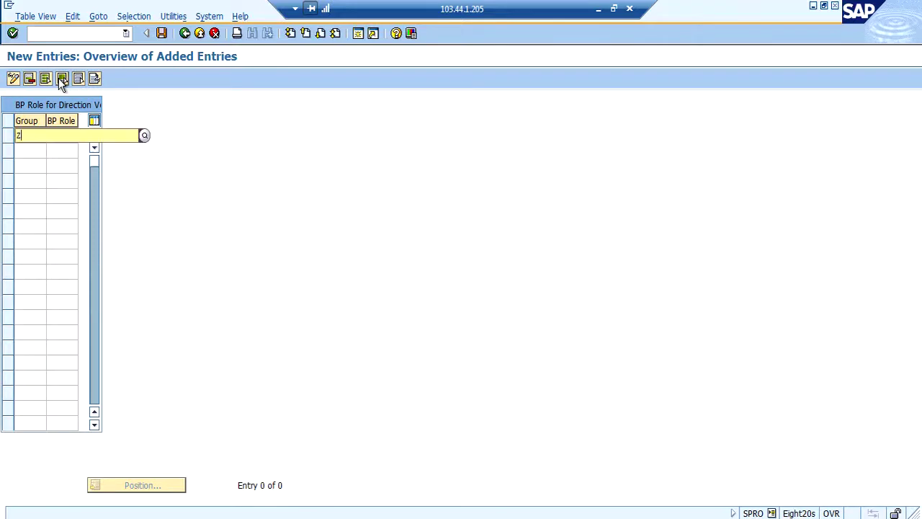
type("GE")
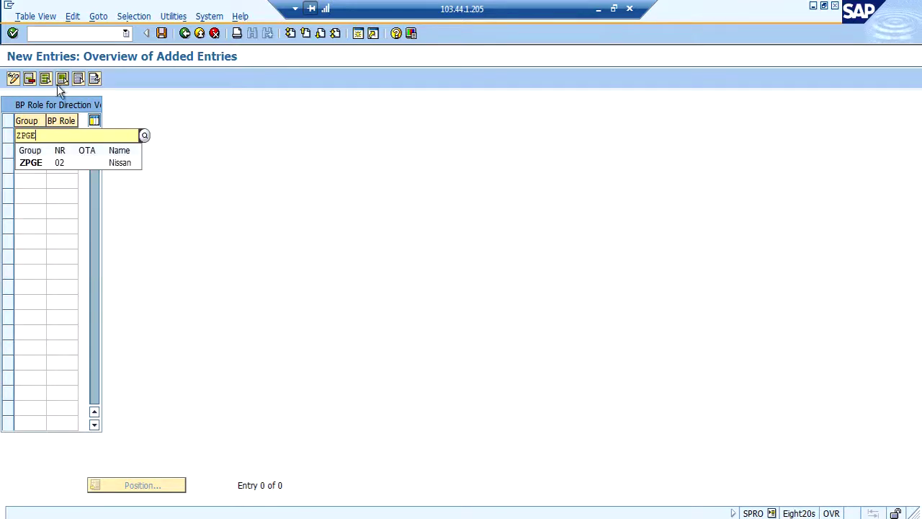
left_click(35, 162)
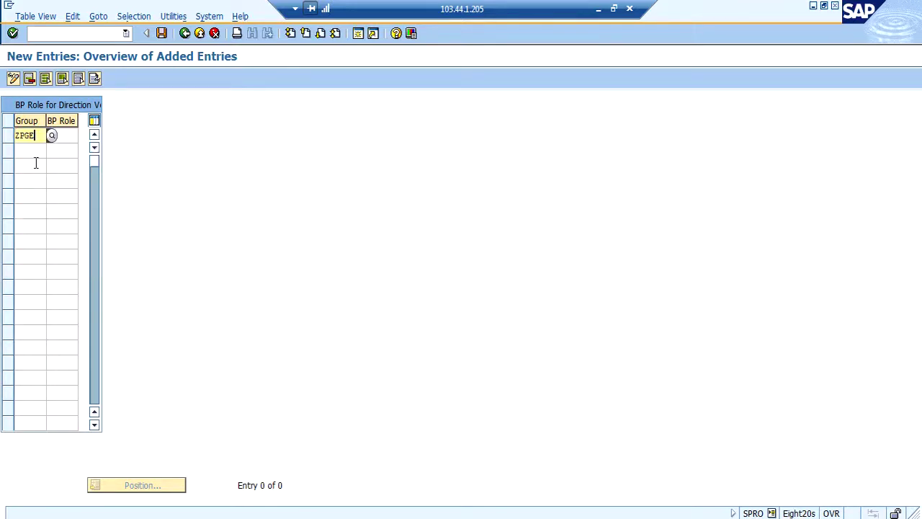
type("F")
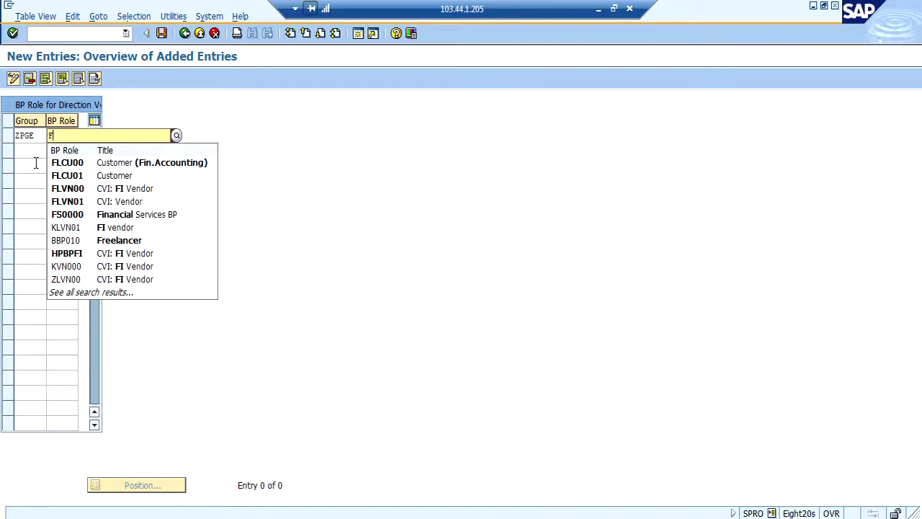
left_click(63, 189)
key("Return")
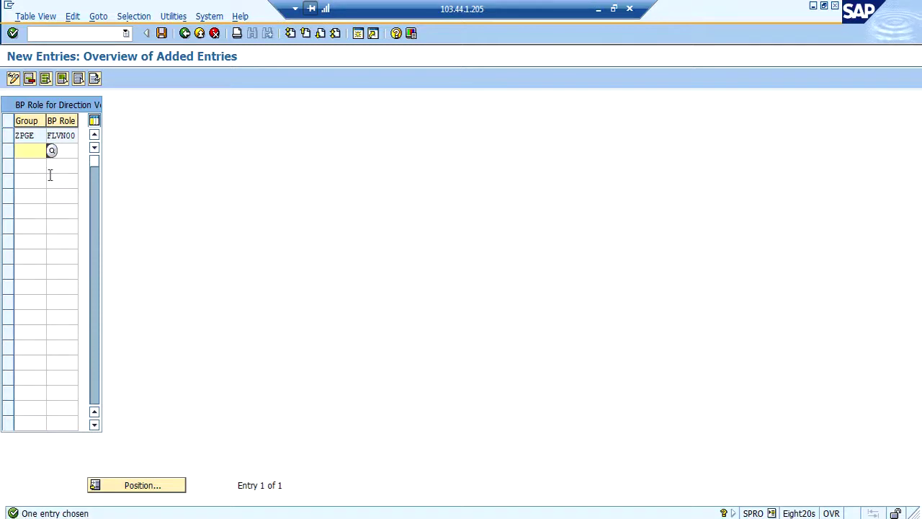
key("Escape")
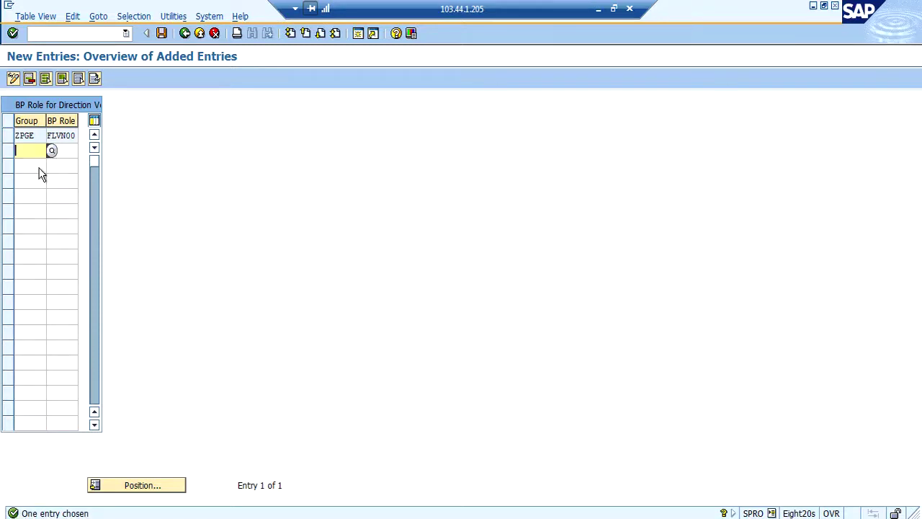
- Add a second entry assigning BP role FLVN01 to account group ZPGE, and save both entries
type("ZPGE")
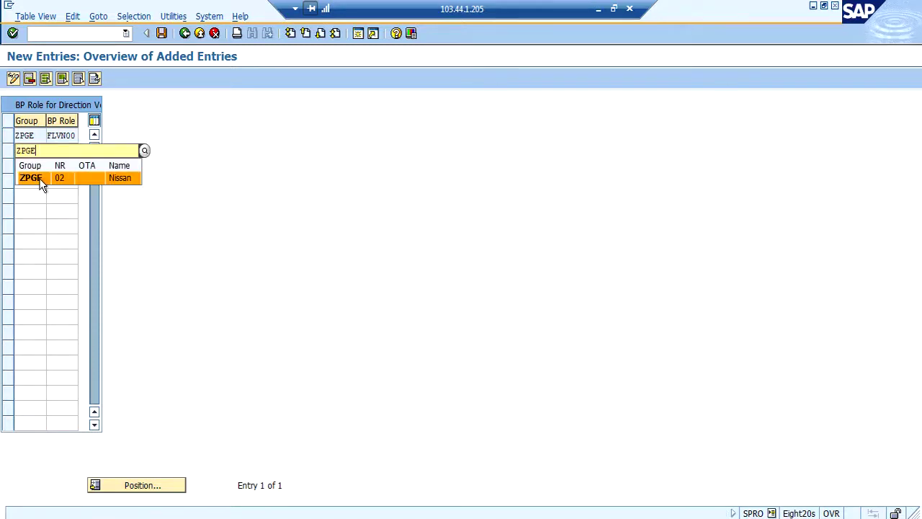
left_click(39, 178)
left_click(71, 149)
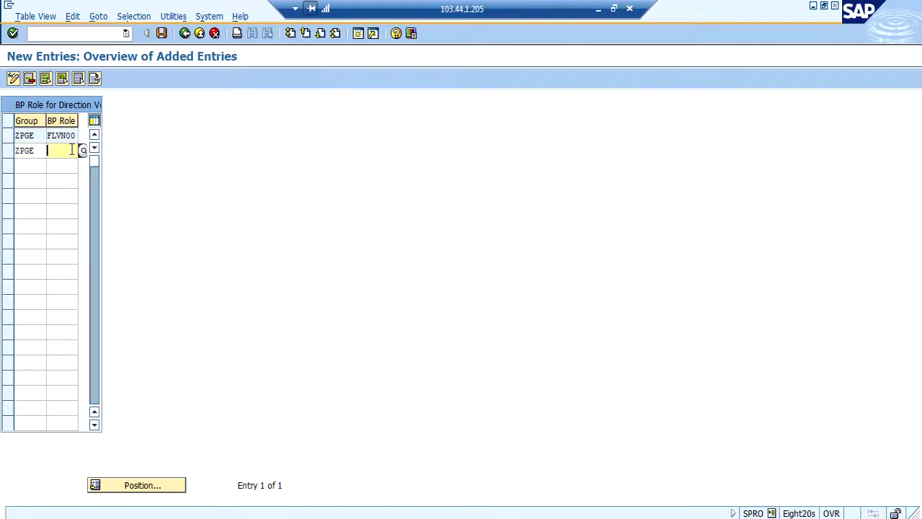
type("FLV")
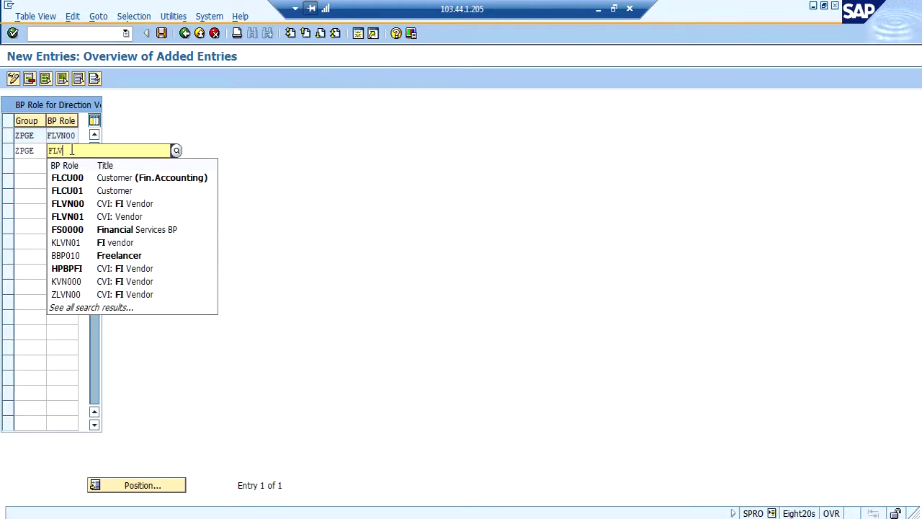
left_click(77, 188)
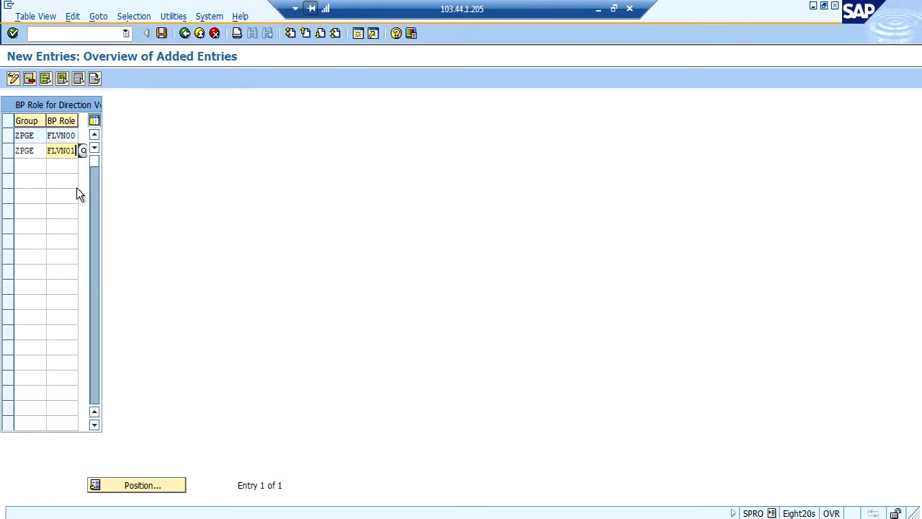
key("Return")
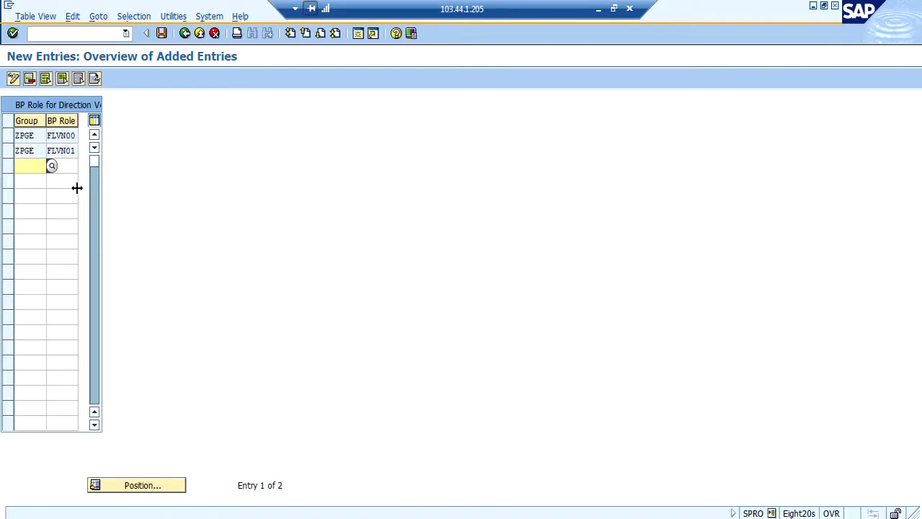
left_click(162, 34)
key("Return")
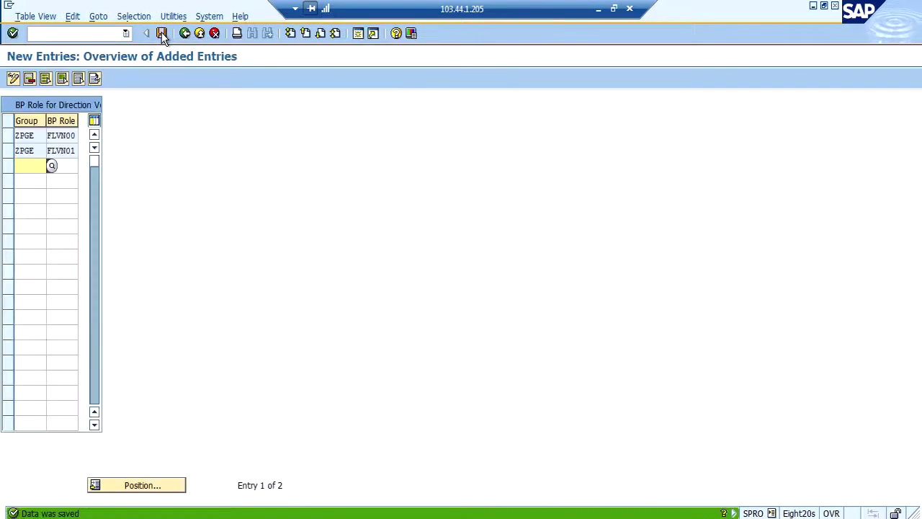
- Check the ZPGE role assignments in the Vendor to Business Partner overview, then return to the implementation guide
left_click(66, 134)
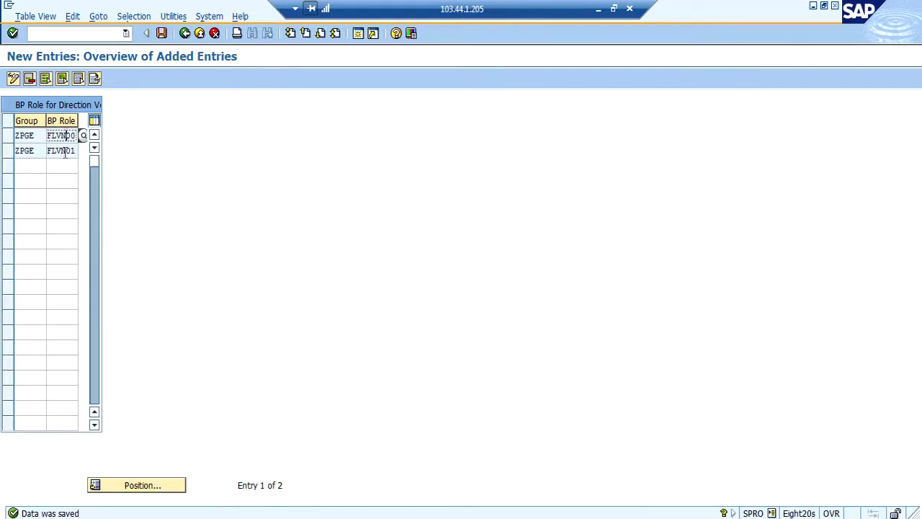
left_click(184, 33)
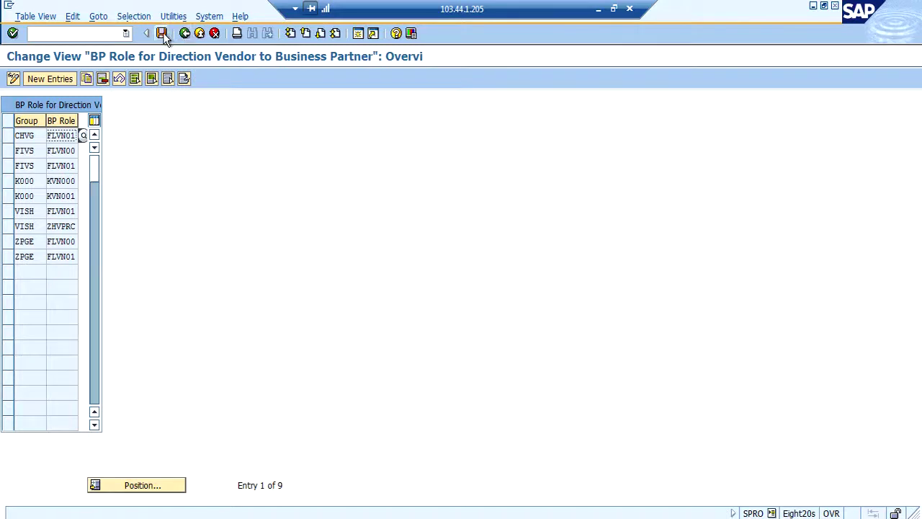
left_click(163, 33)
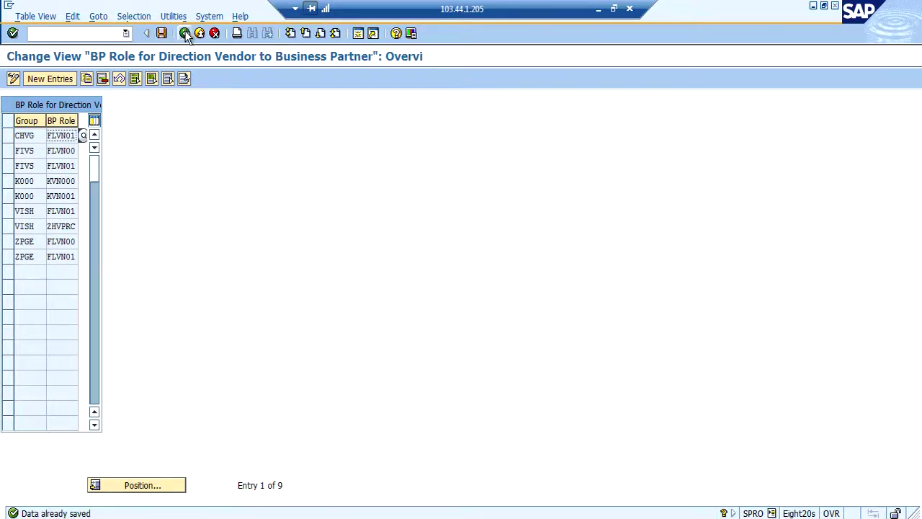
left_click(185, 33)
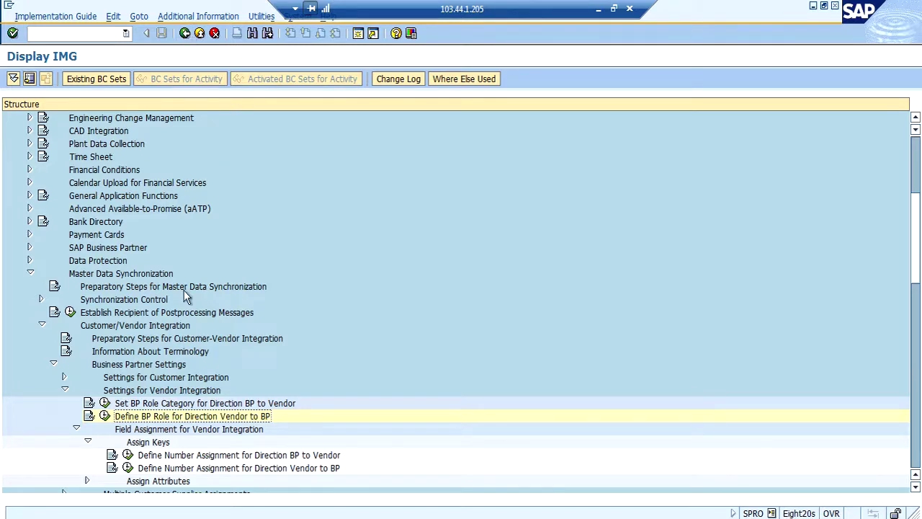
- Try to start a new entry in Define Number Assignment for Direction BP to Vendor, then cancel back to the implementation guide
left_click(180, 456)
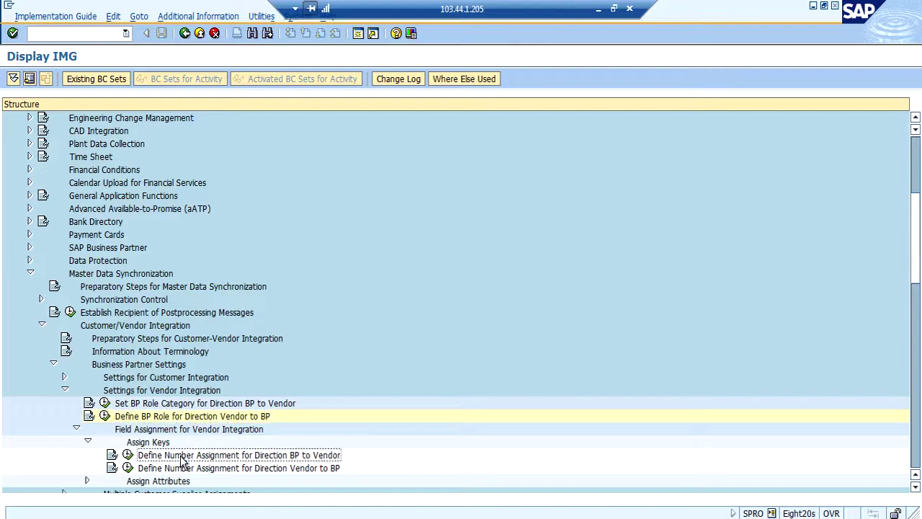
left_click(128, 457)
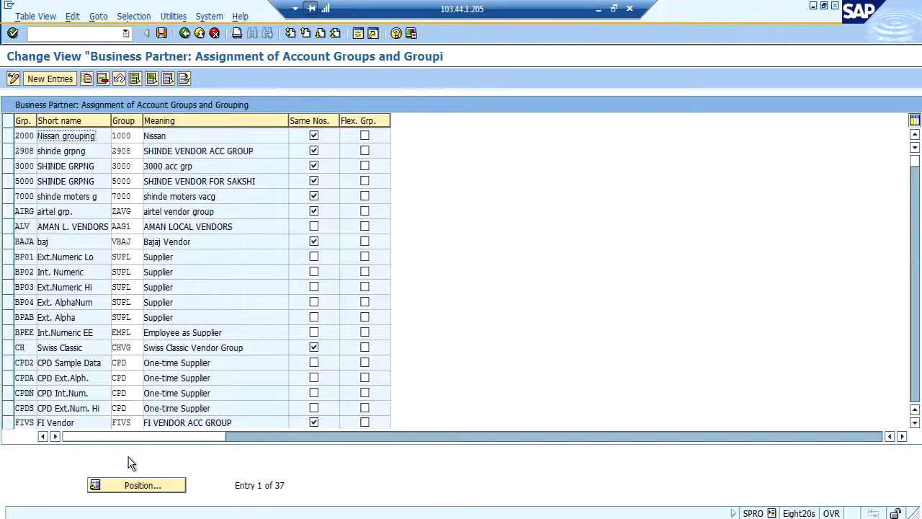
left_click(52, 80)
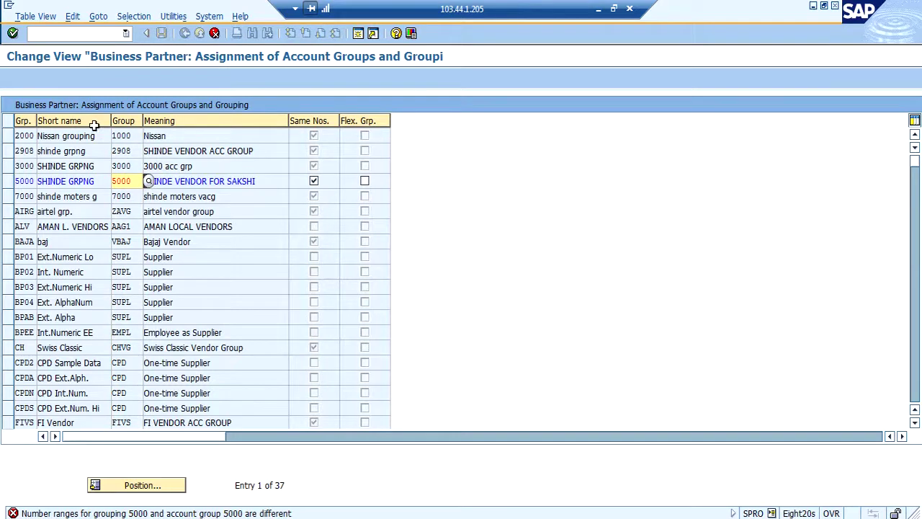
left_click(215, 33)
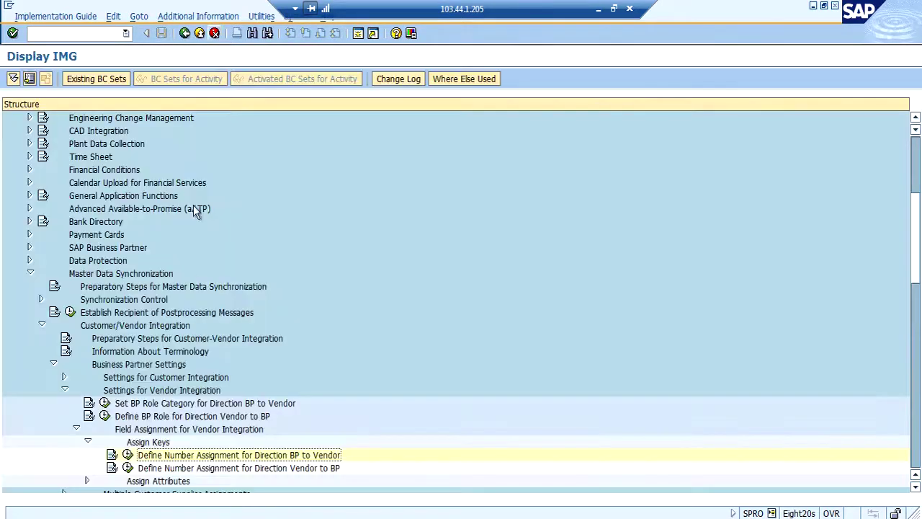
- Try to delete the grouping 5000 entry from Define Number Assignment for Direction BP to Vendor, changing its account group to 1000
left_click(128, 457)
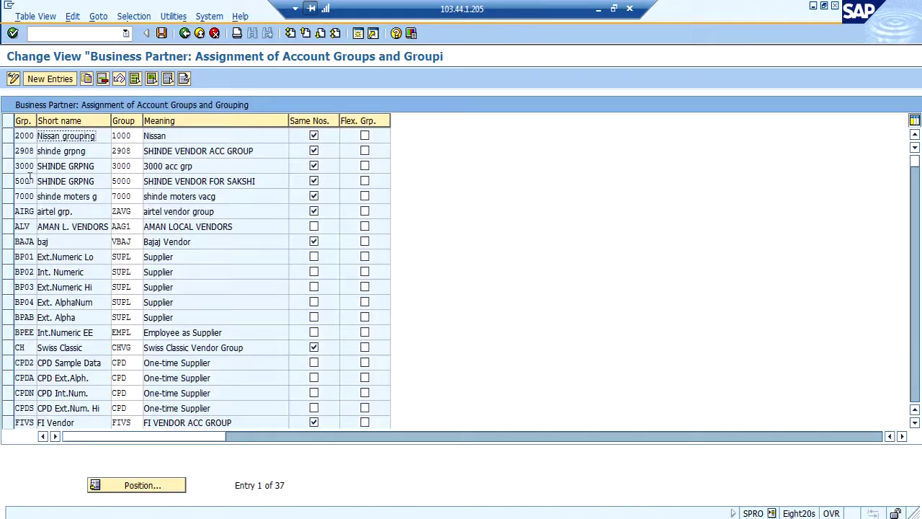
left_click(9, 181)
left_click(102, 79)
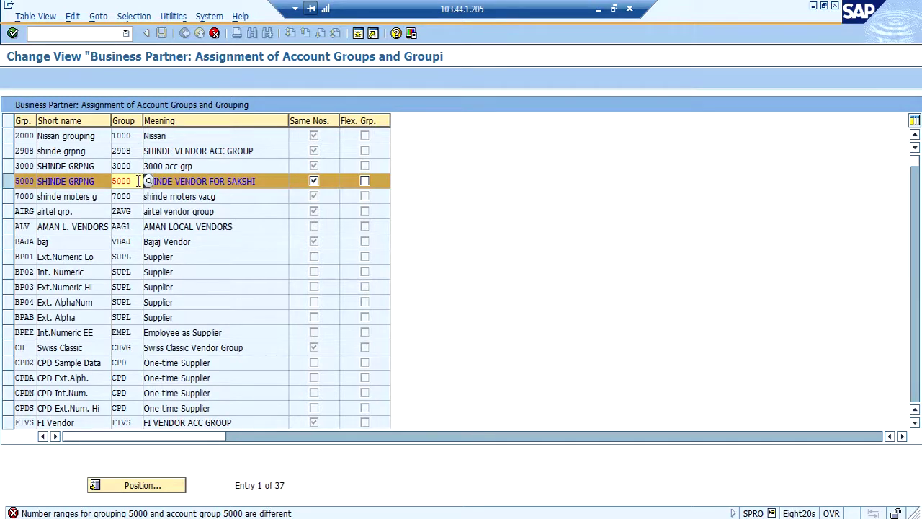
key("BackSpace")
key("BackSpace")
key("BackSpace")
key("BackSpace")
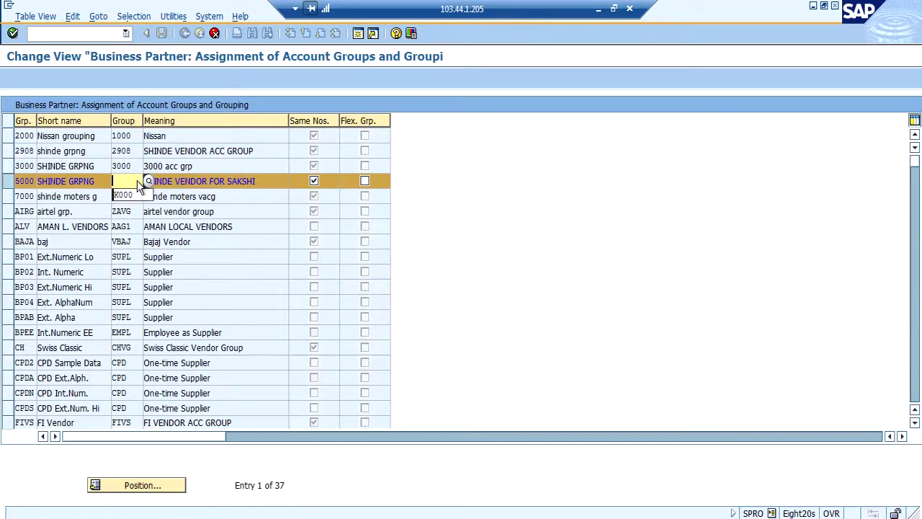
type("1000")
key("Return")
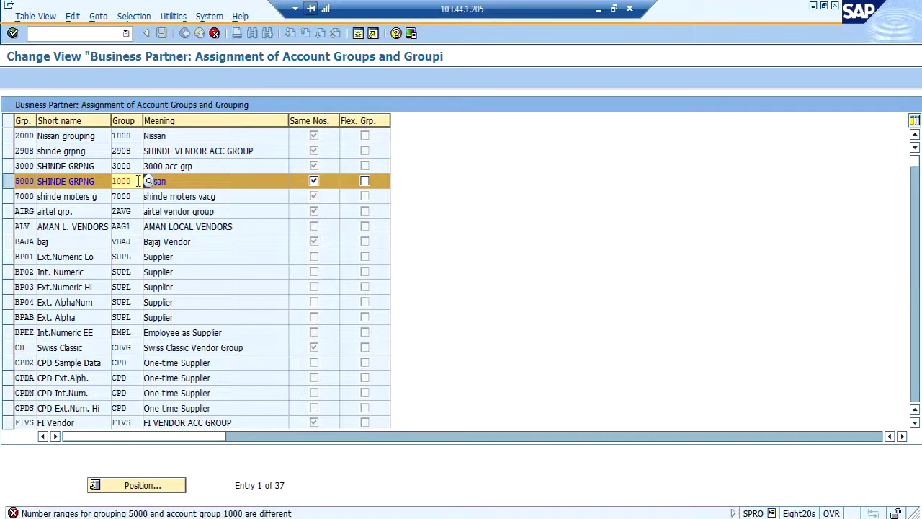
- Clear the same-numbers option for groupings 5000 and CH to complete the deletion of the 5000 entry
left_click(314, 182)
key("Return")
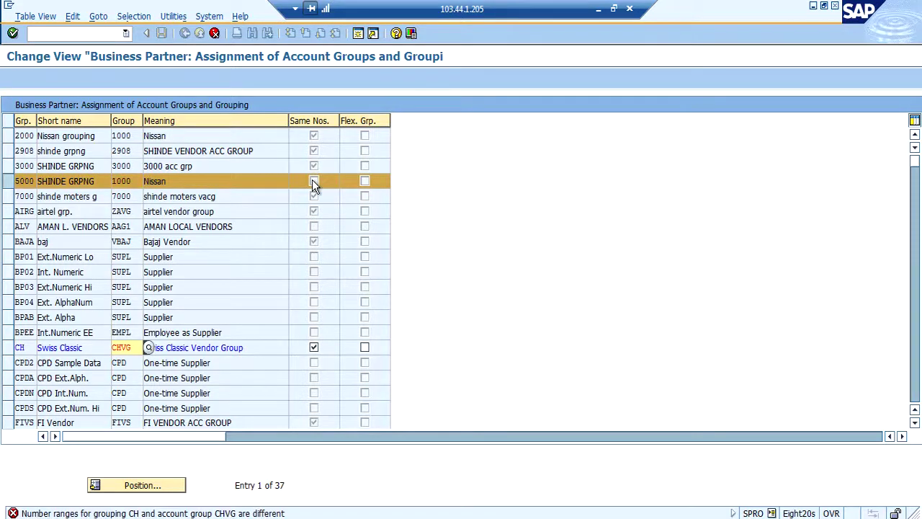
left_click(313, 348)
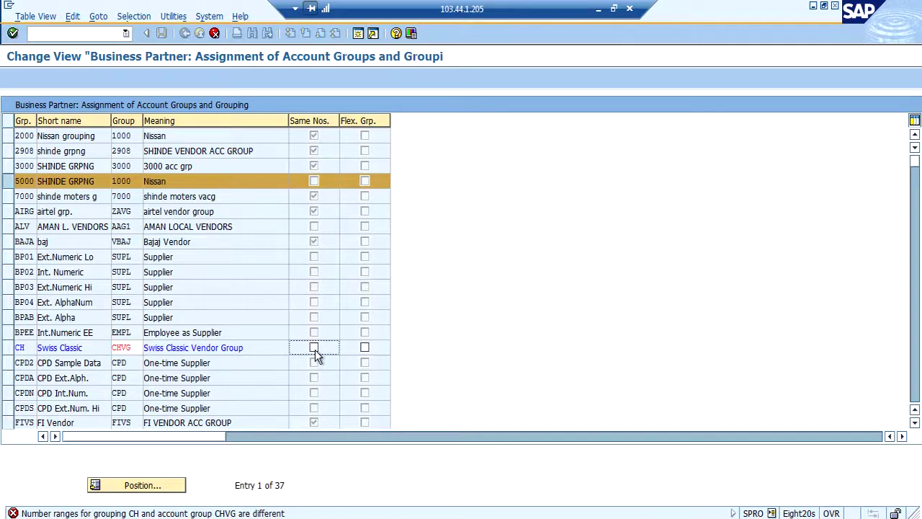
key("Return")
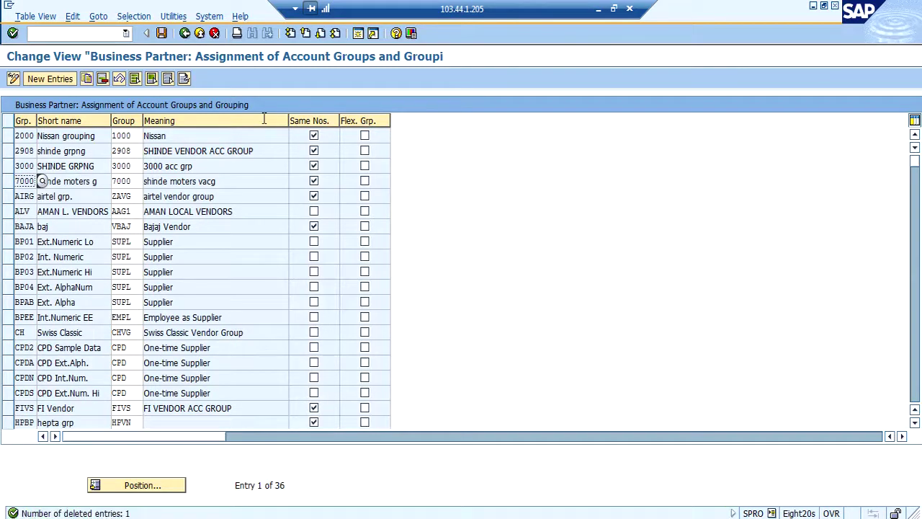
- Create a new entry assigning grouping ZPGE to account group ZPGE with same numbers enabled, and try to save it
left_click(64, 77)
type("Z")
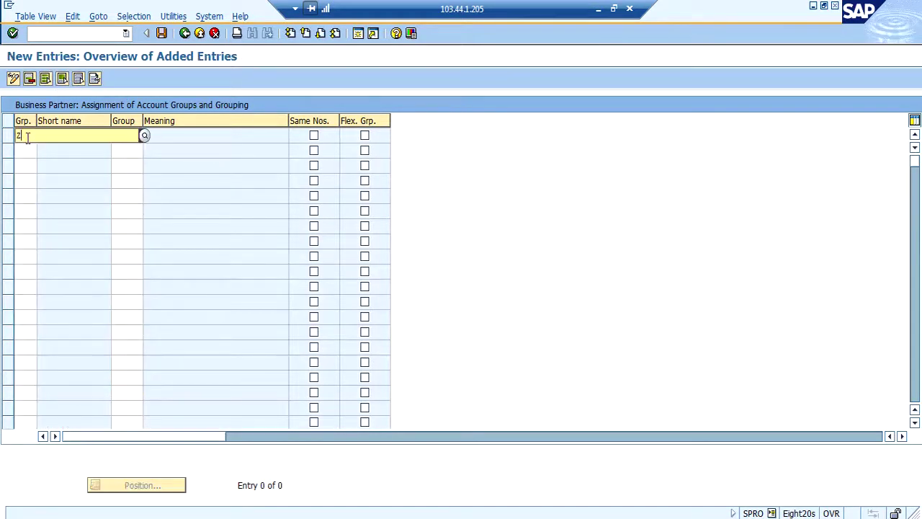
type("P")
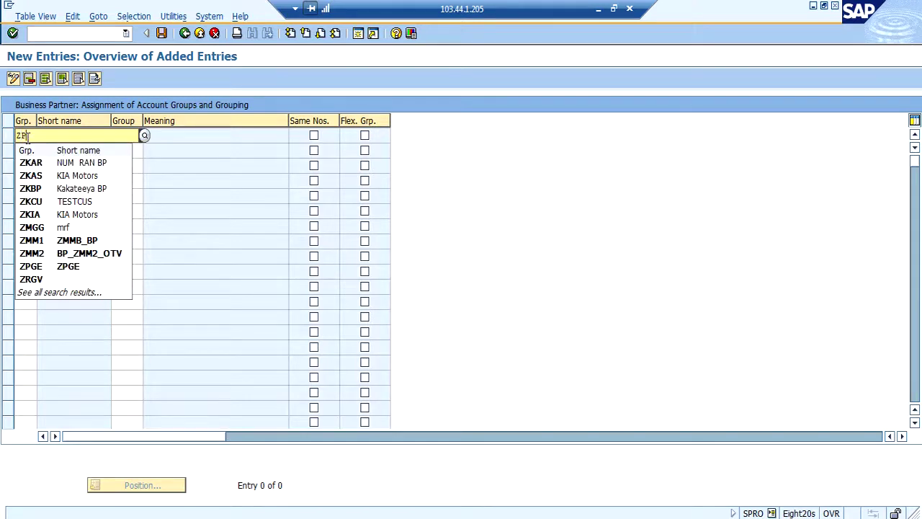
type("G")
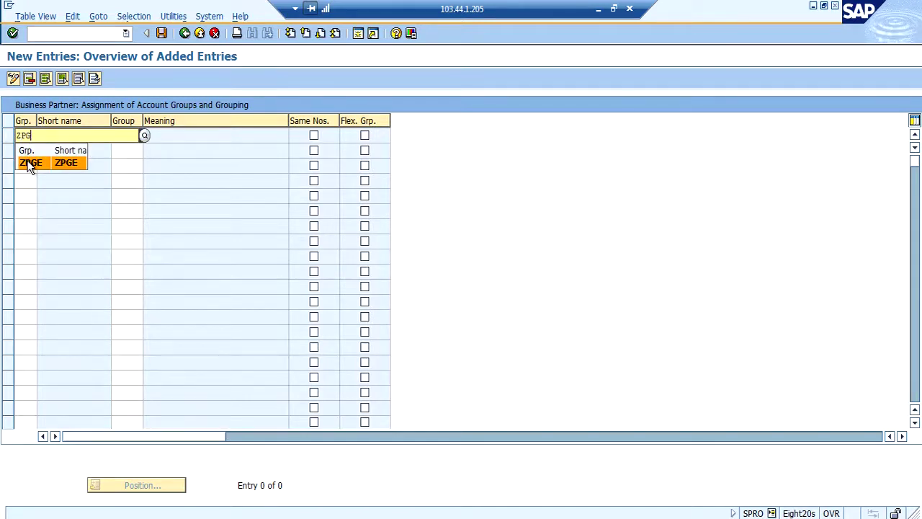
left_click(29, 164)
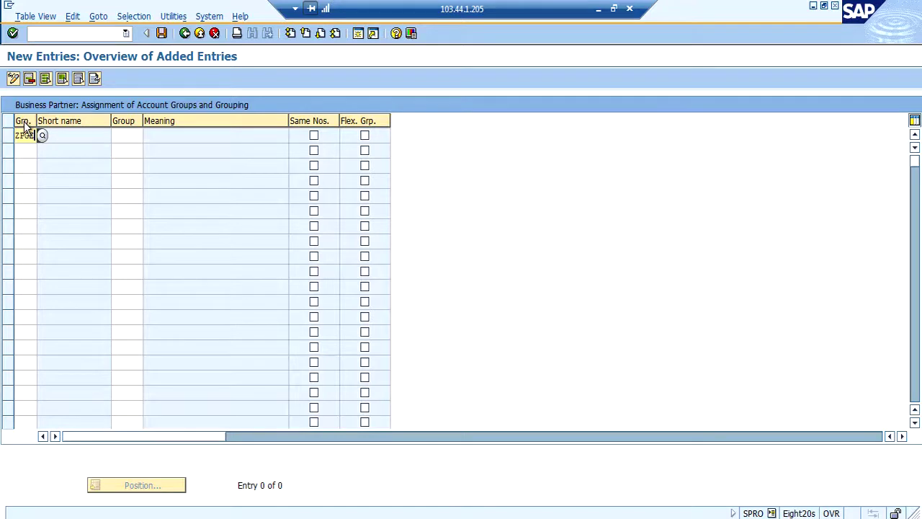
left_click(127, 135)
type("ZPGE")
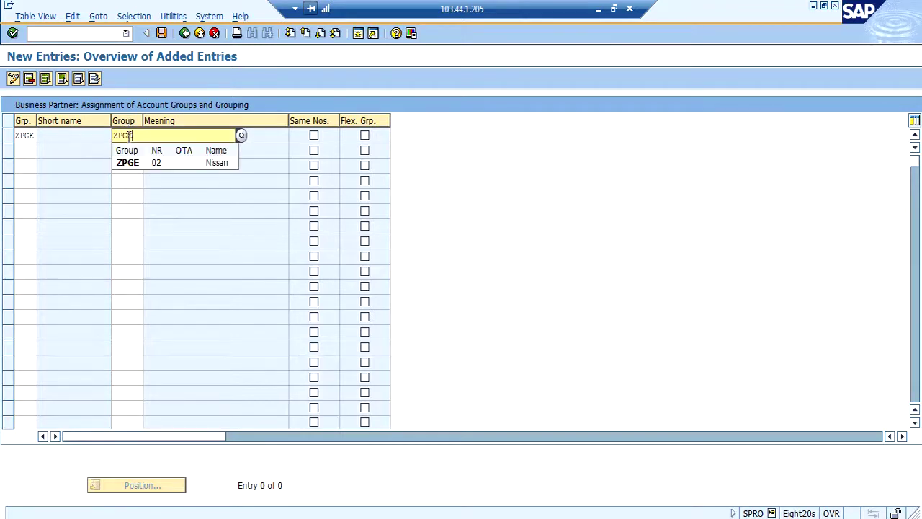
left_click(129, 159)
key("Return")
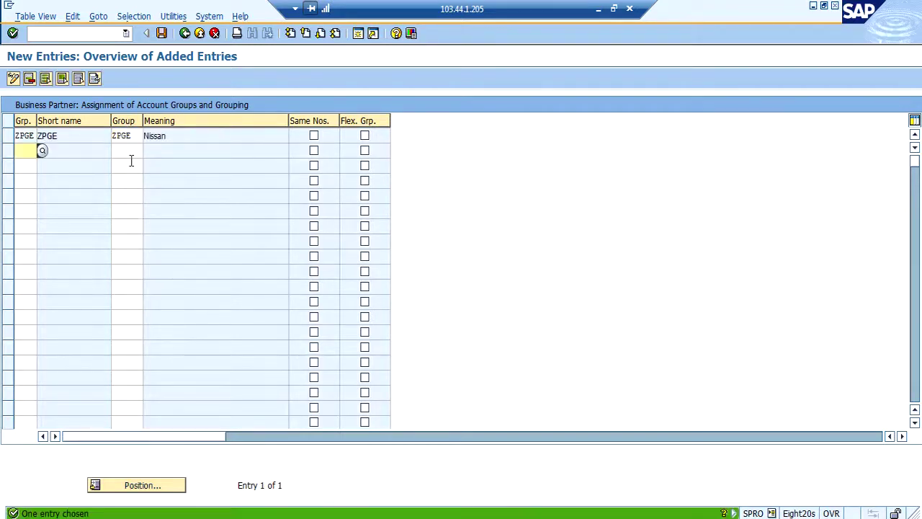
left_click(314, 135)
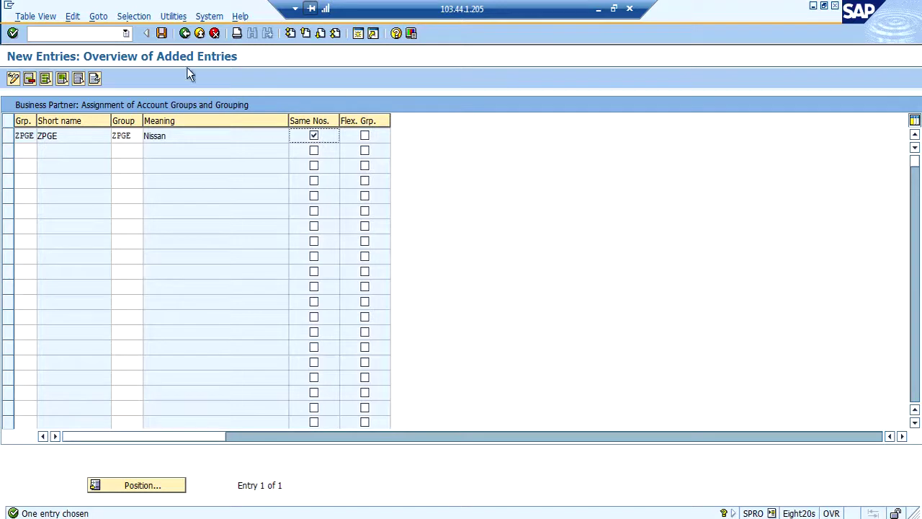
left_click(158, 34)
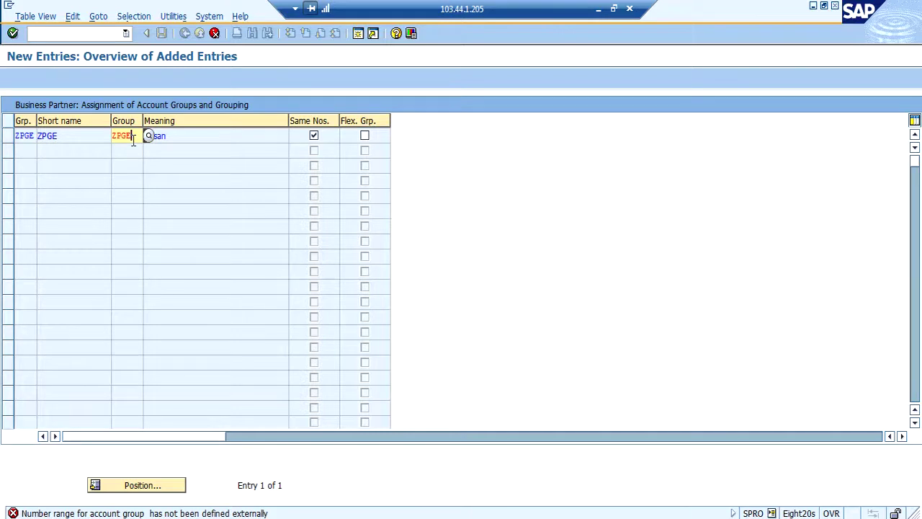
- Save the ZPGE grouping entry with no account group and same numbers disabled, accept the customizing request, and return to the implementation guide
key("BackSpace")
key("BackSpace")
key("BackSpace")
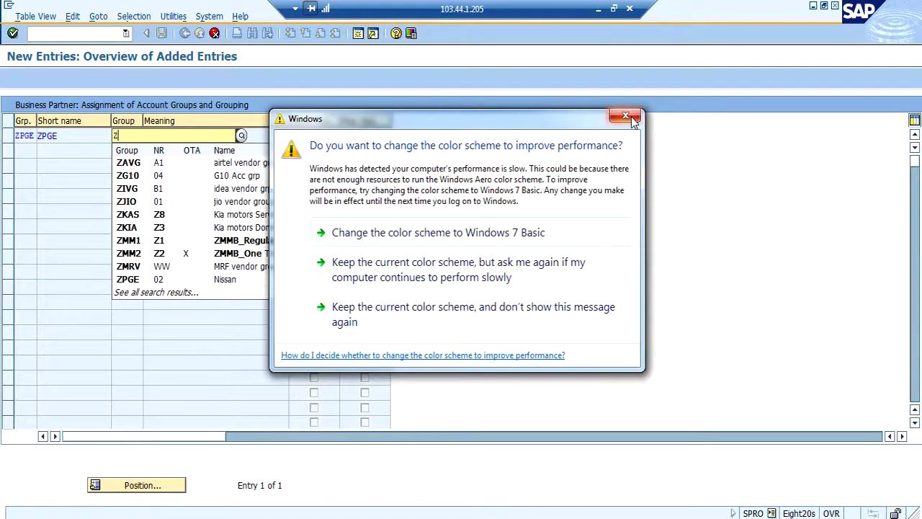
left_click(625, 117)
left_click(314, 136)
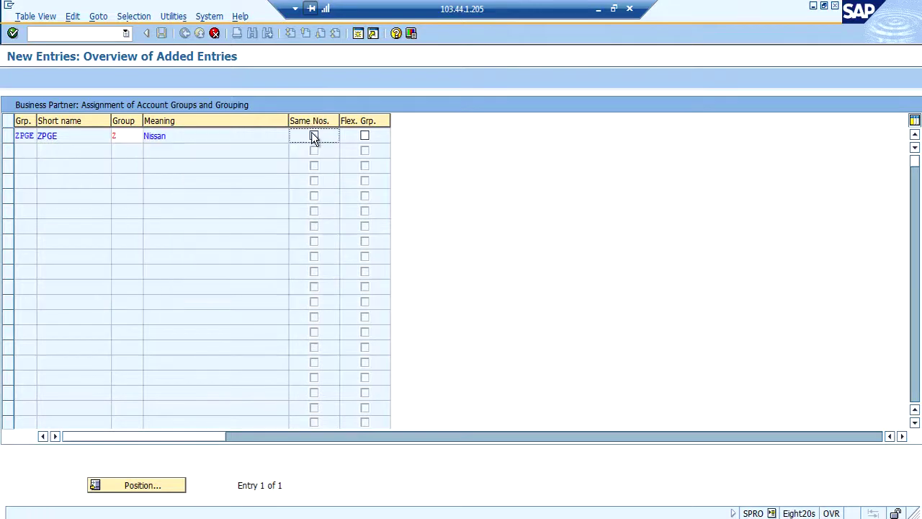
left_click(133, 134)
key("ctrl+s")
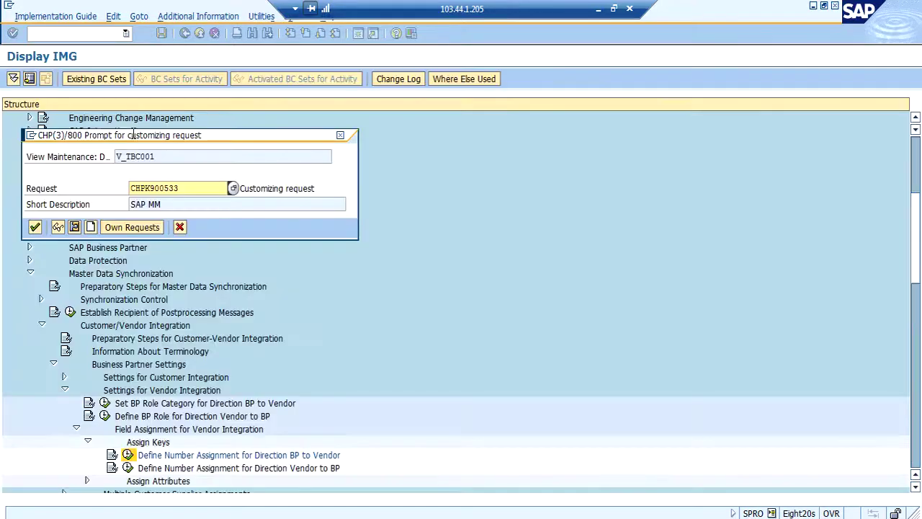
key("Return")
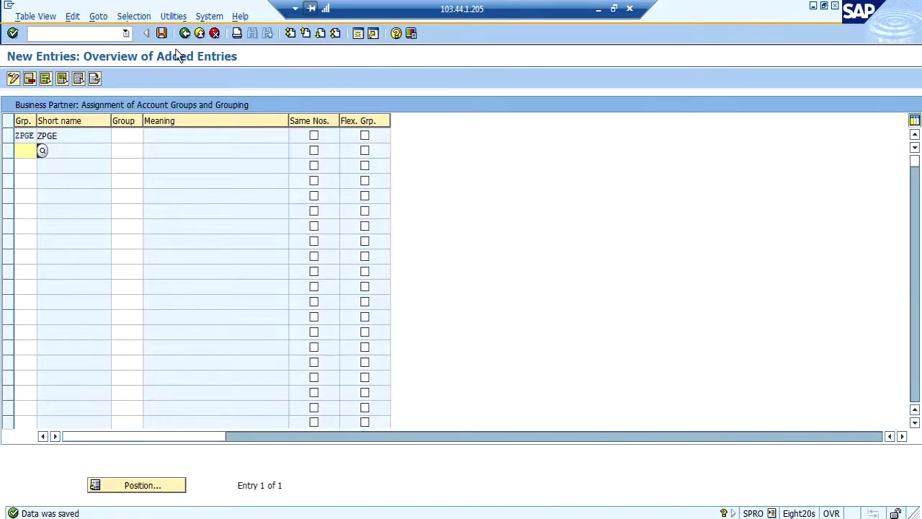
left_click(182, 39)
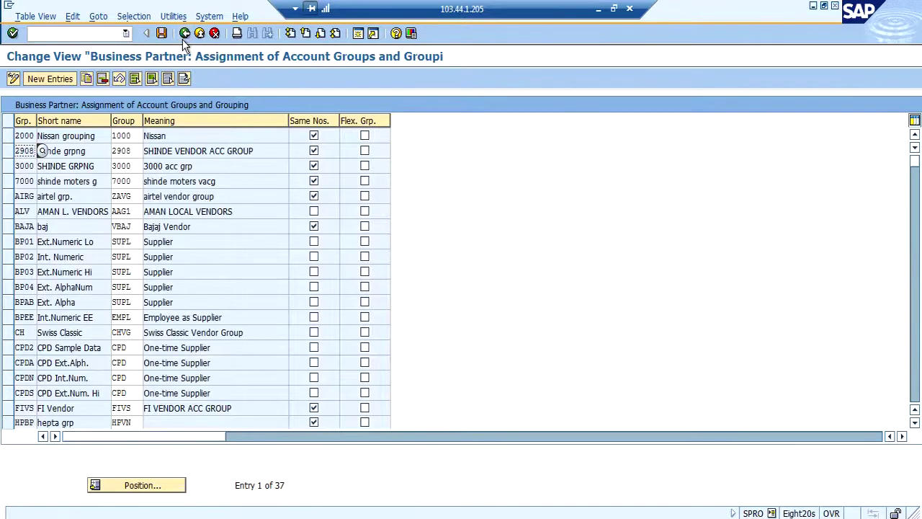
left_click(182, 39)
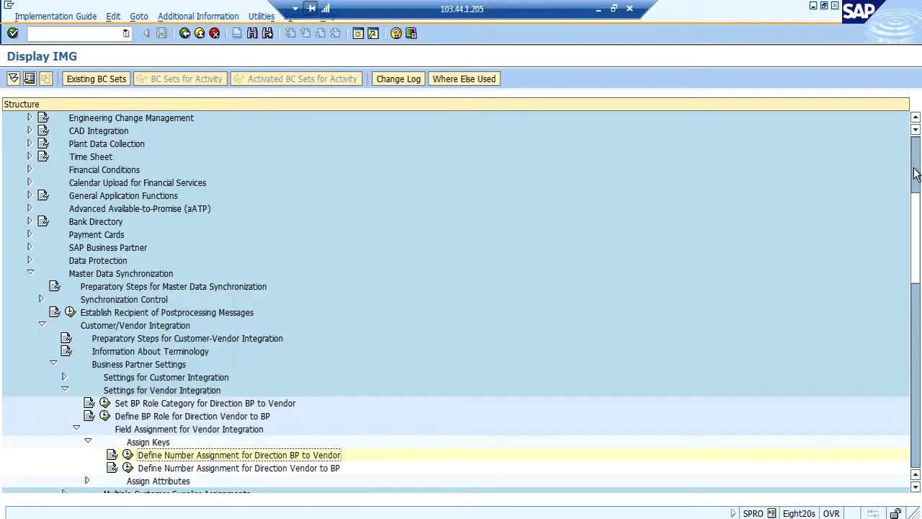
- Mark vendor number range 02 as external in Create Number Ranges for Vendor Accounts, save, and return to the implementation guide
scroll(915, 173, "up", 6)
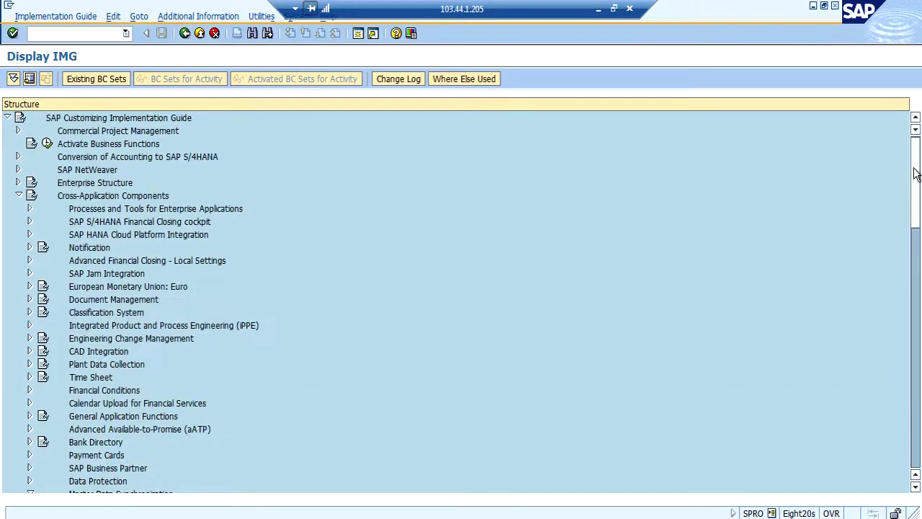
left_click(19, 195)
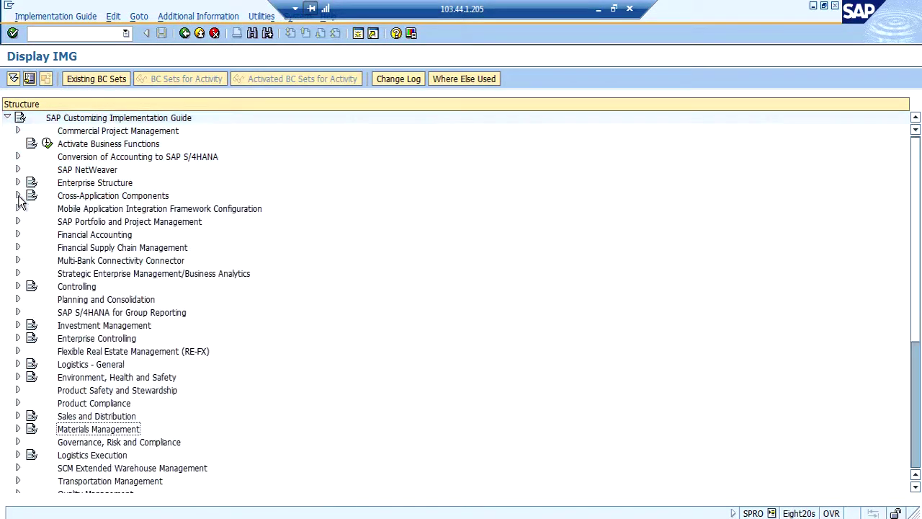
left_click(18, 234)
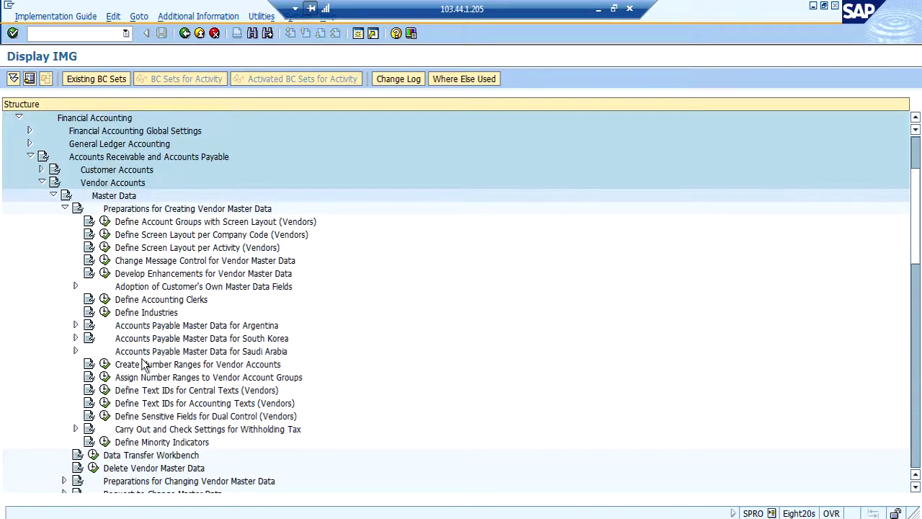
left_click(104, 365)
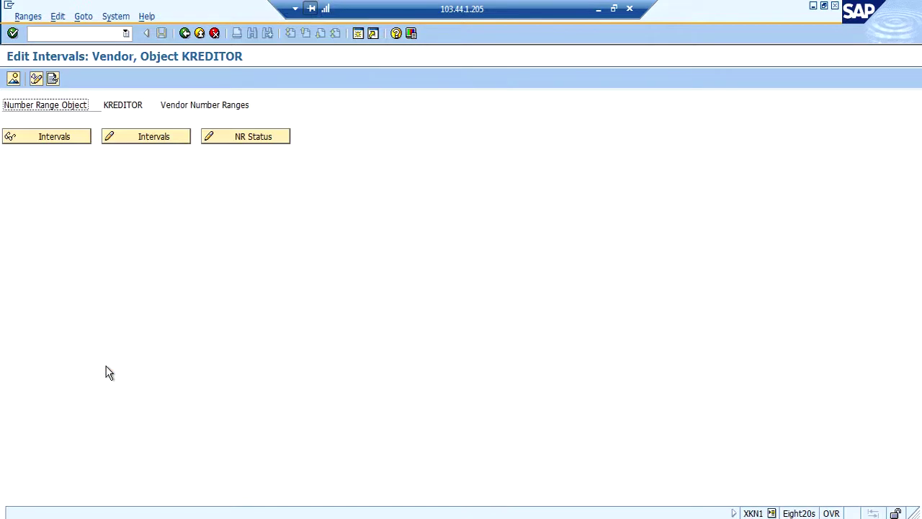
left_click(132, 140)
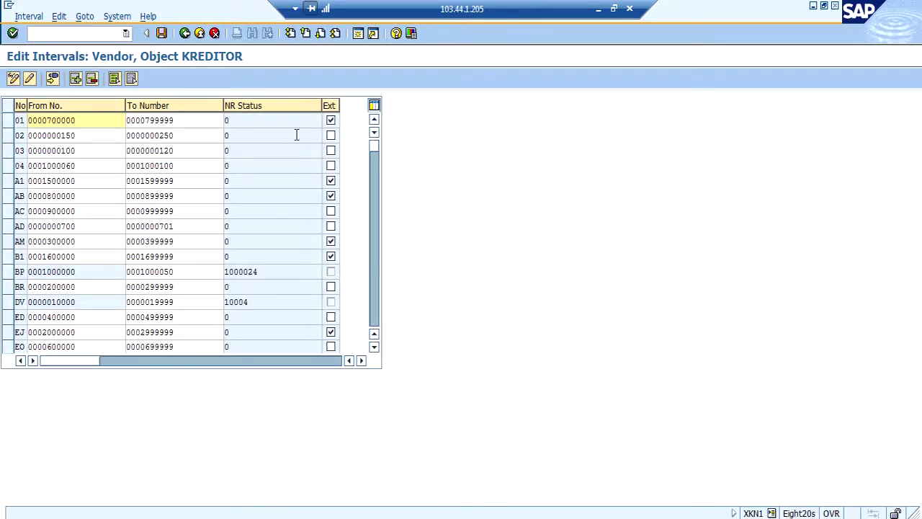
left_click(331, 136)
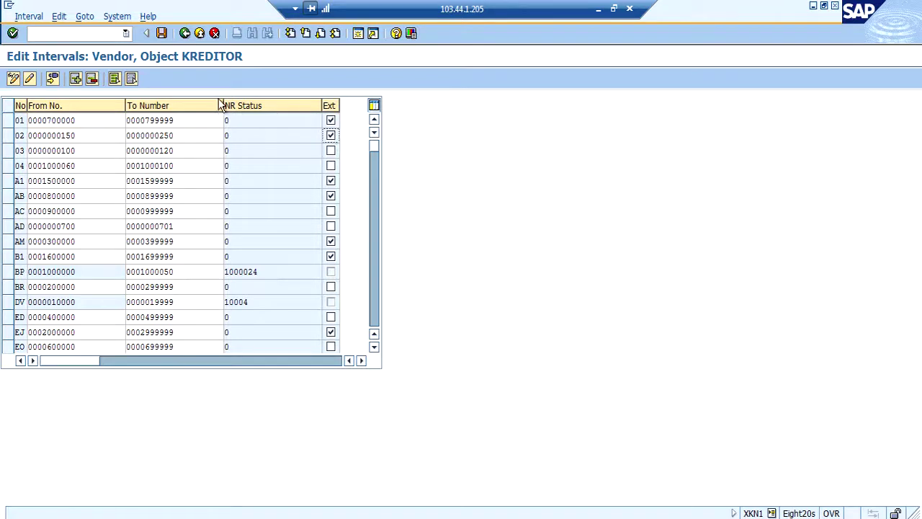
left_click(162, 33)
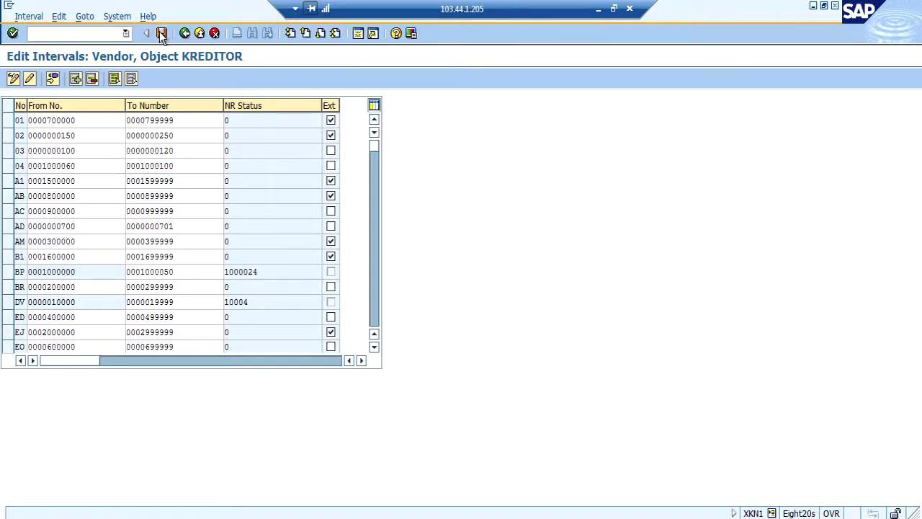
key("Return")
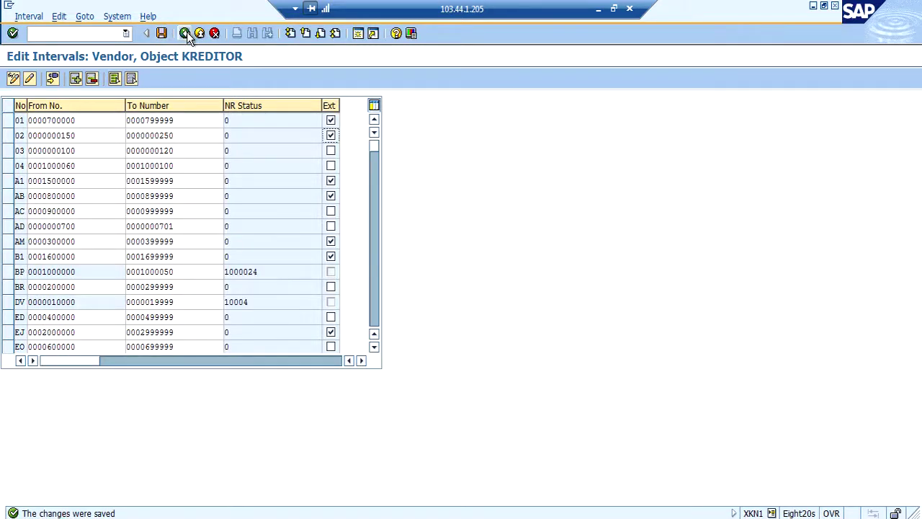
left_click(185, 34)
left_click(185, 34)
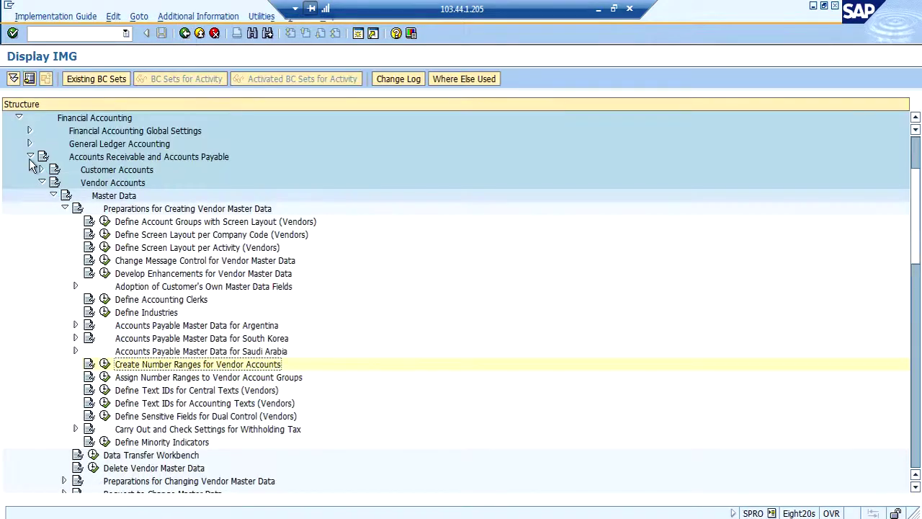
- Open Define Number Assignment for Direction BP to Vendor under Cross-Application Components and locate the ZPGE grouping entry
left_click(19, 117)
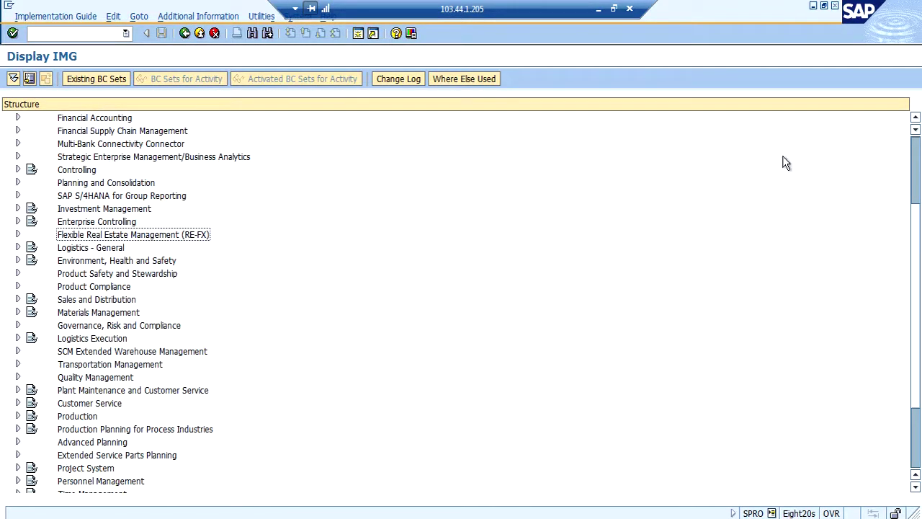
left_click(918, 174)
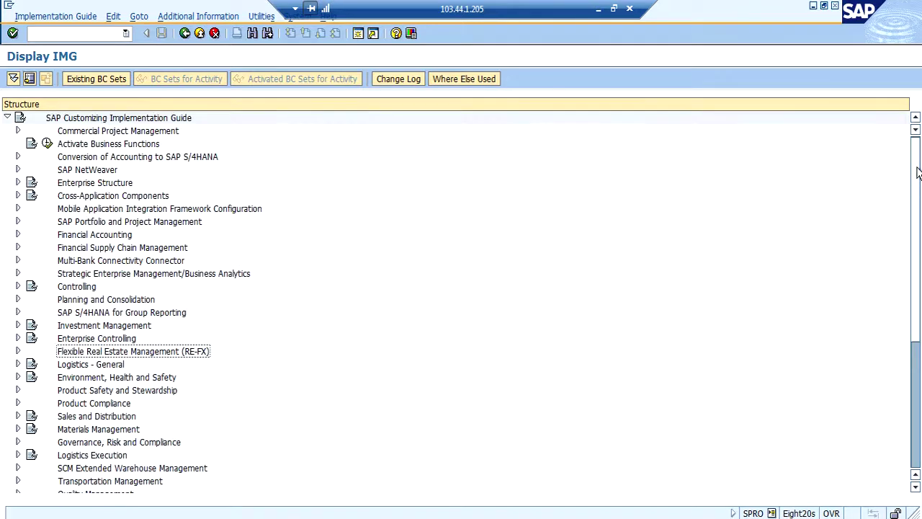
left_click(18, 196)
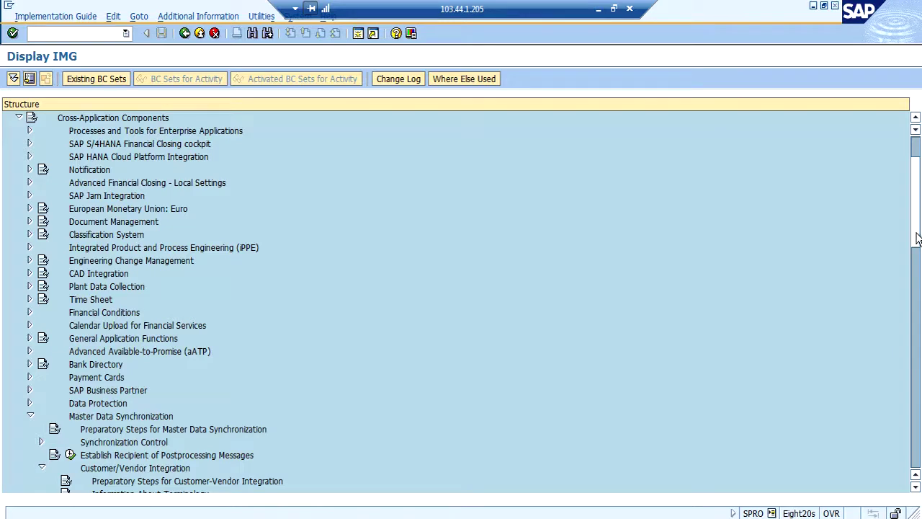
scroll(917, 241, "down", 6)
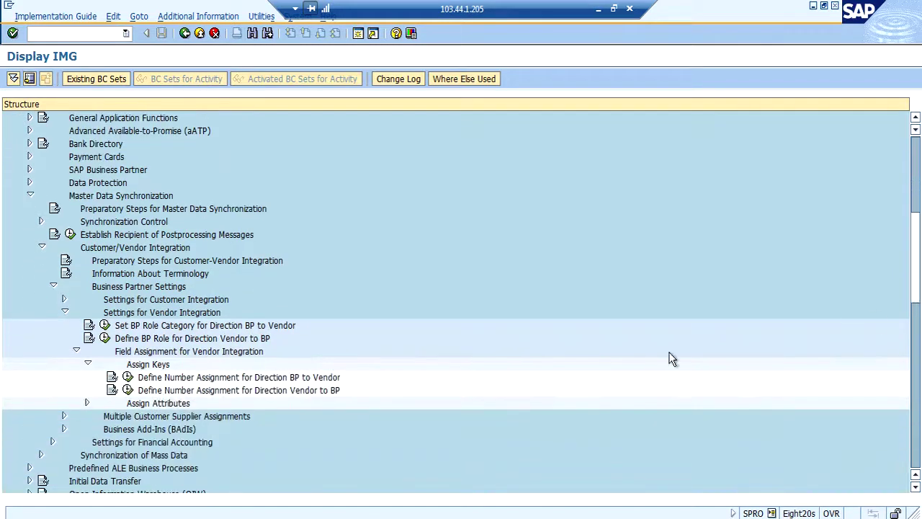
left_click(128, 389)
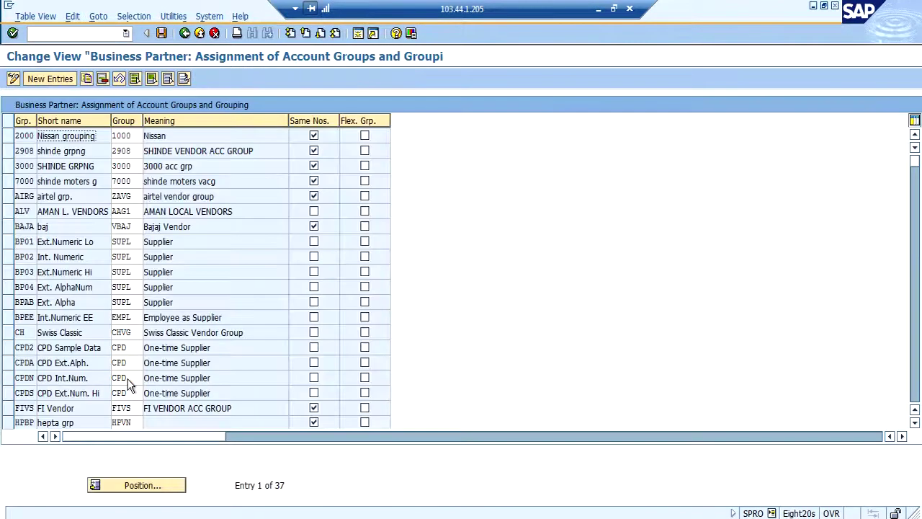
left_click(131, 491)
type("Z")
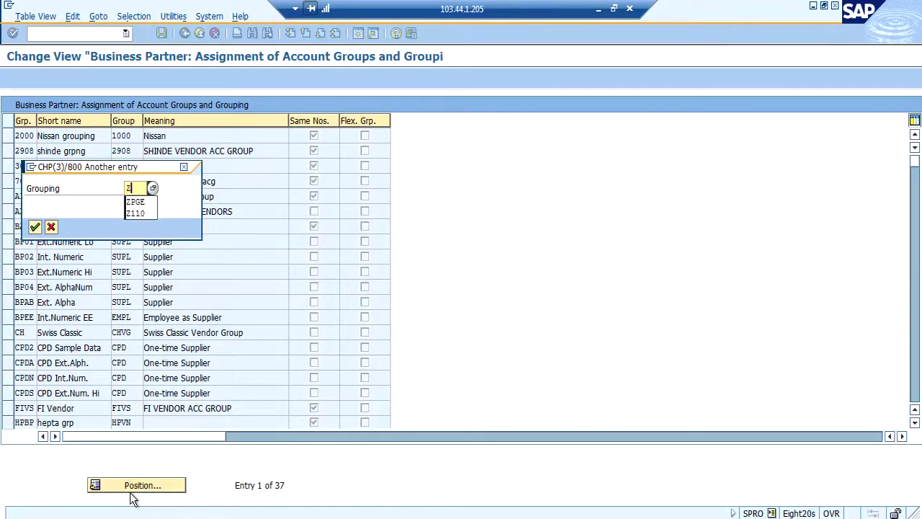
type("PGE")
key("Return")
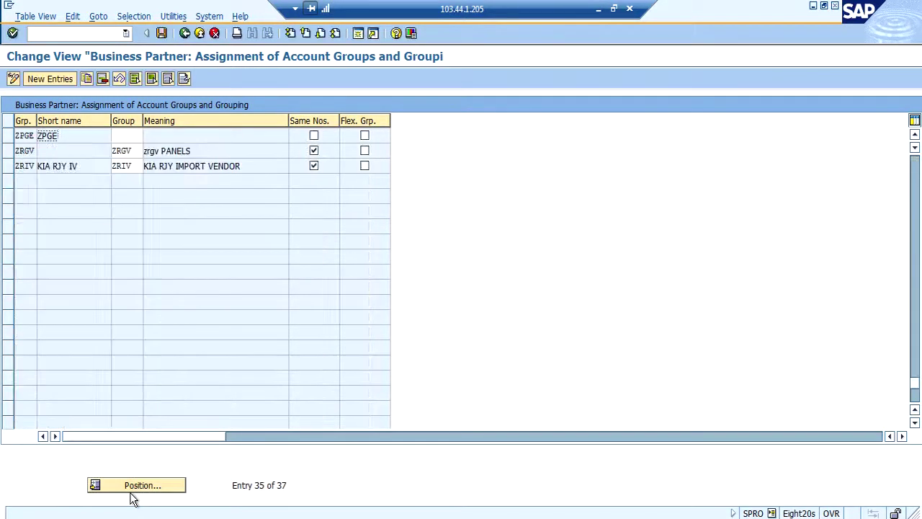
- Assign account group ZPGE to grouping ZPGE with same numbers enabled, save, and return to the implementation guide
left_click(129, 137)
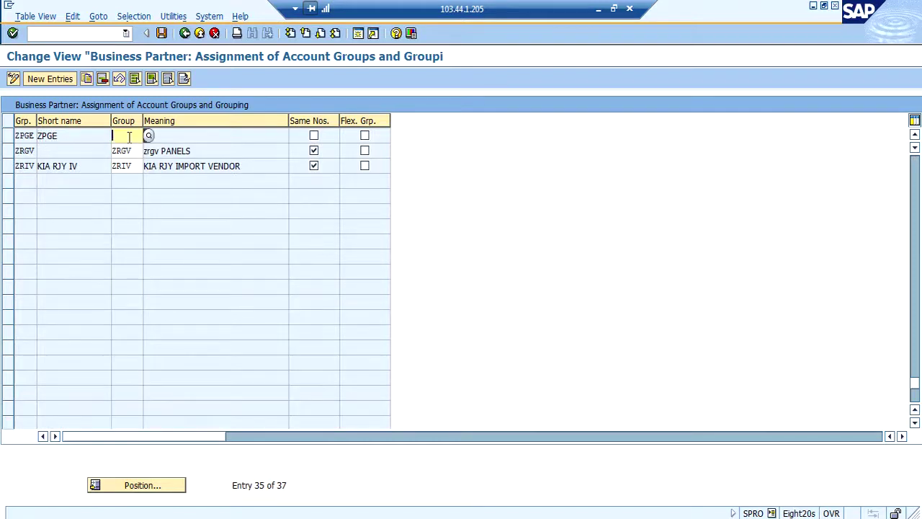
key("Down")
key("Return")
key("Return")
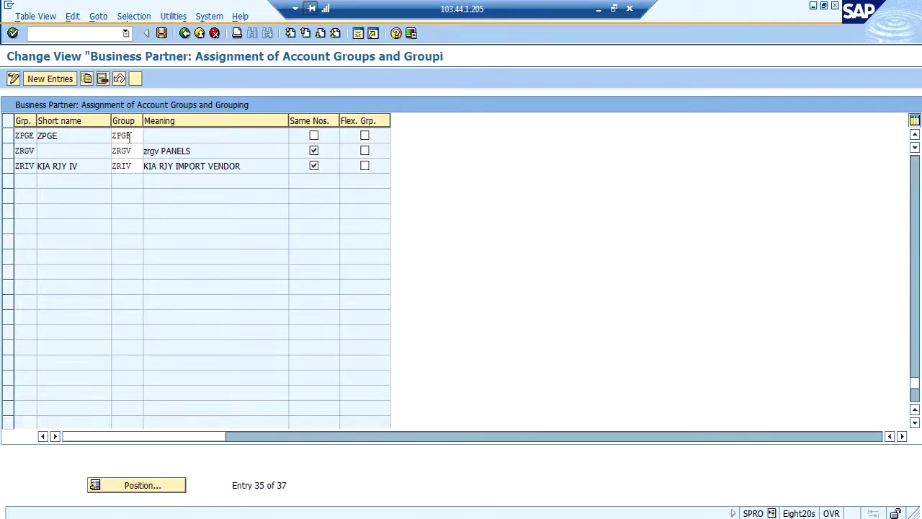
left_click(313, 137)
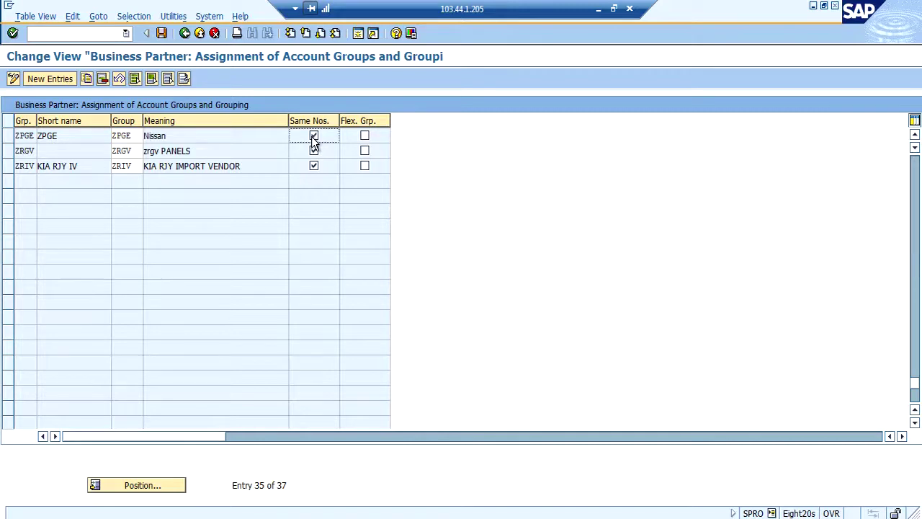
left_click(162, 33)
key("Return")
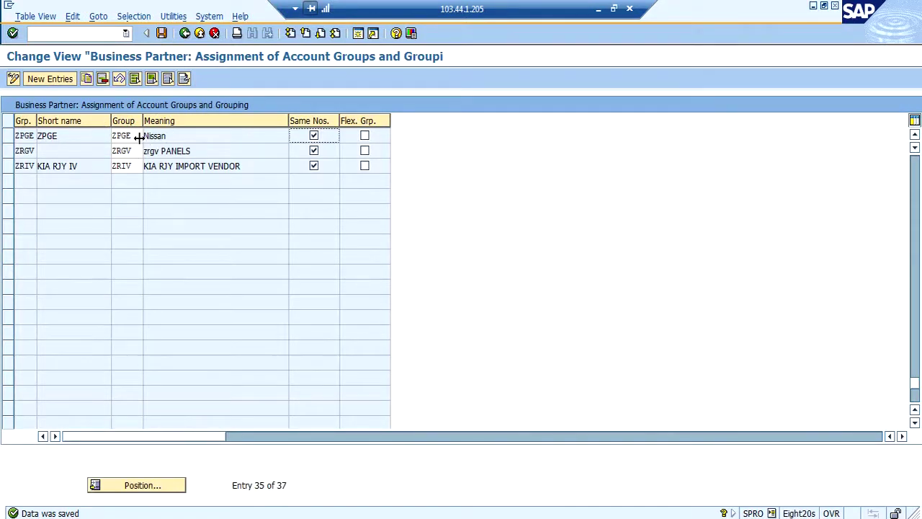
left_click(29, 135)
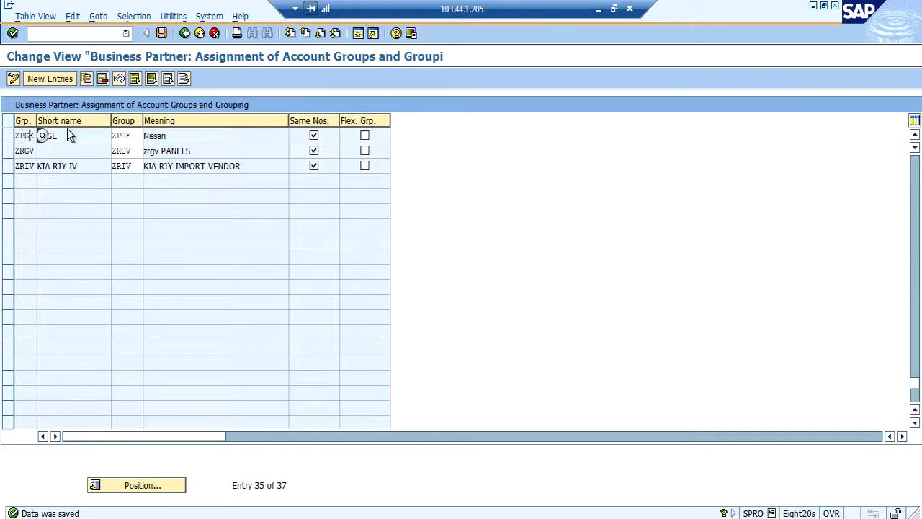
left_click(131, 137)
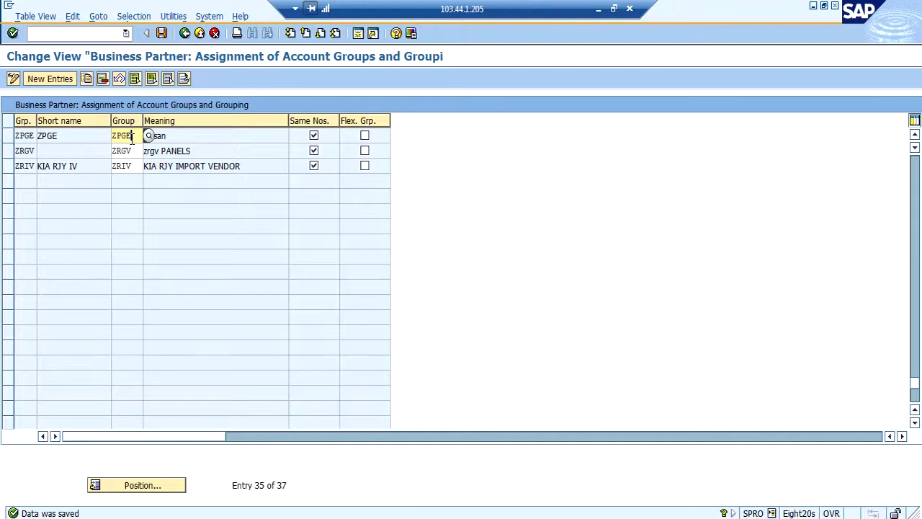
left_click(162, 34)
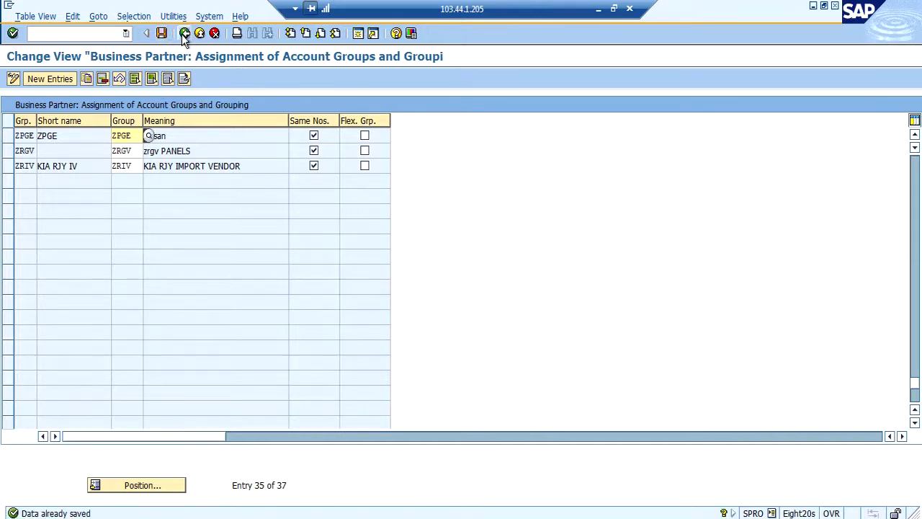
left_click(184, 34)
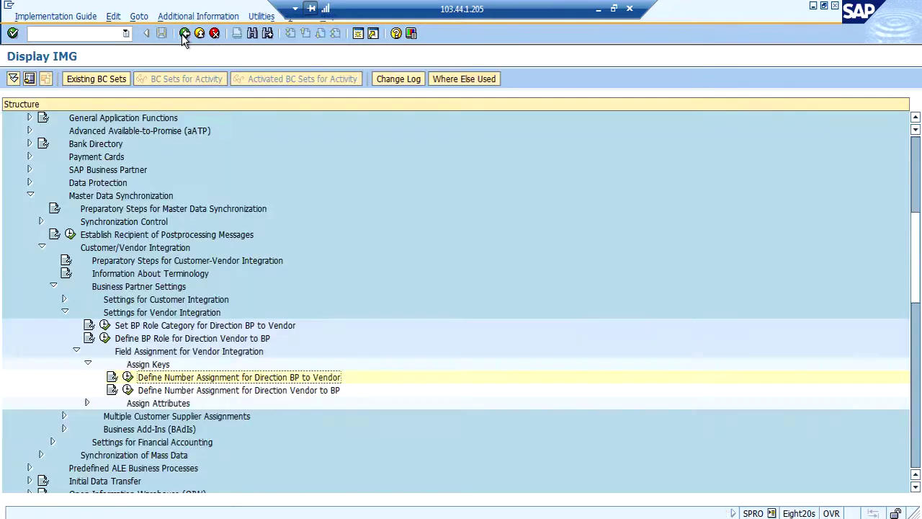
- Open the BP transaction and start creating an organization with grouping ZPGE
left_click(88, 34)
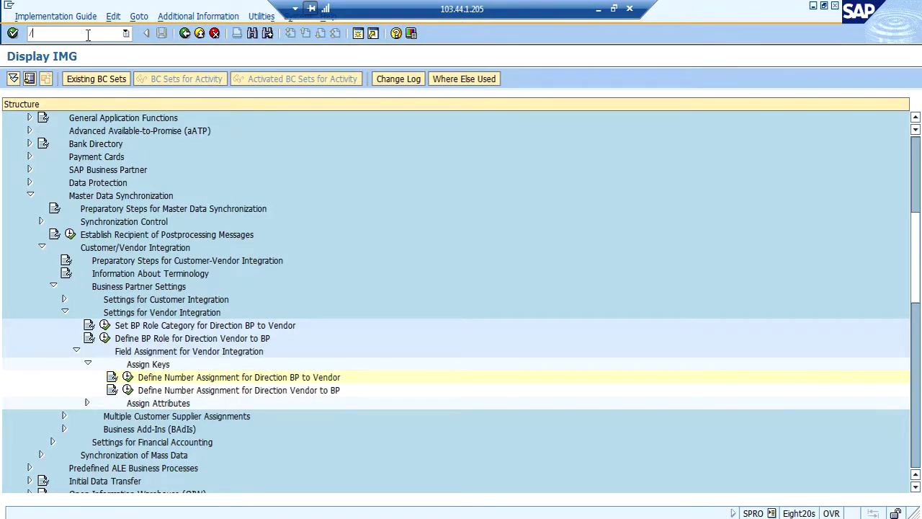
key("Return")
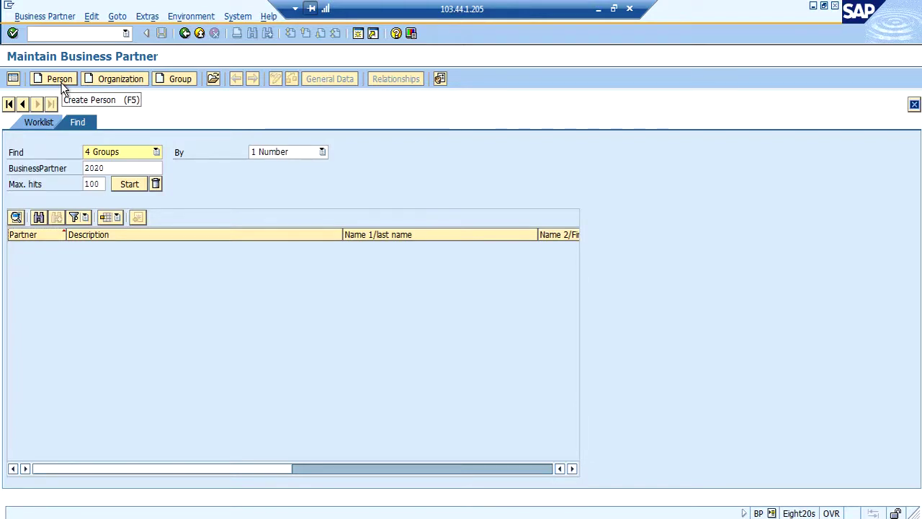
left_click(105, 80)
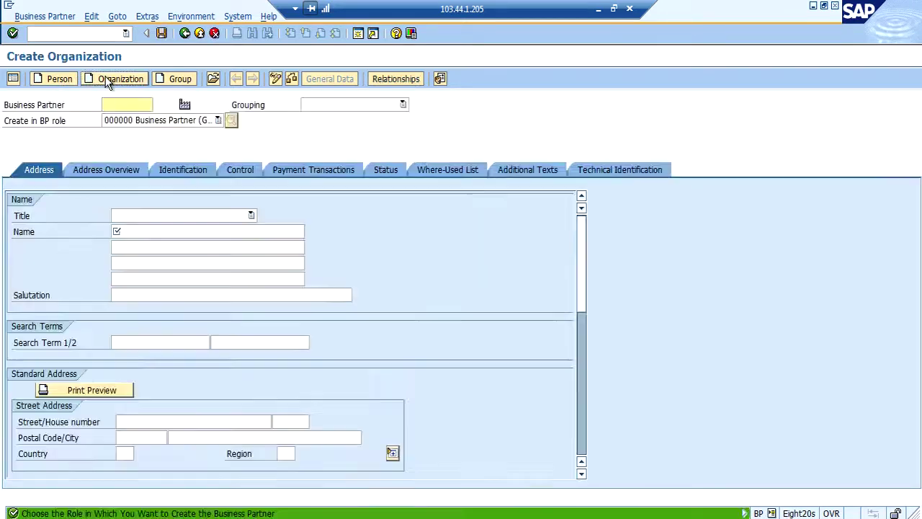
left_click(403, 105)
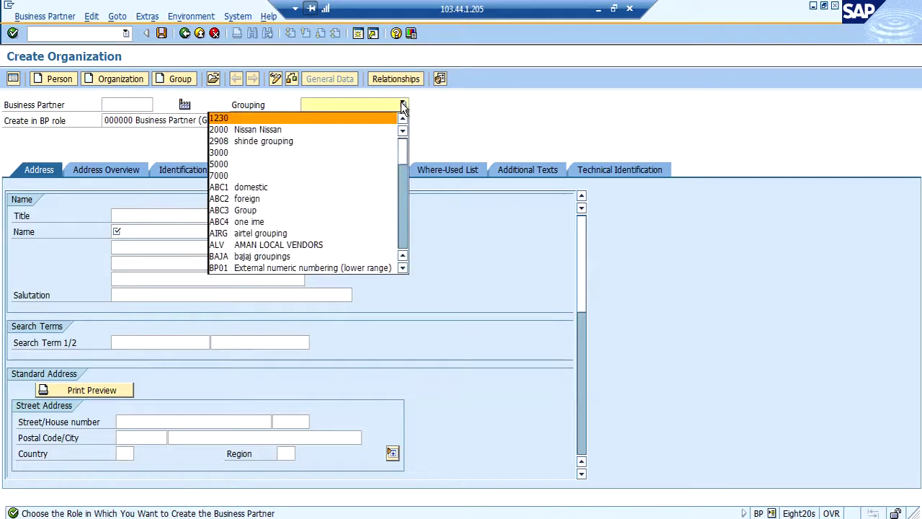
key("Page_Down")
key("Page_Down")
key("Page_Down")
key("Page_Down")
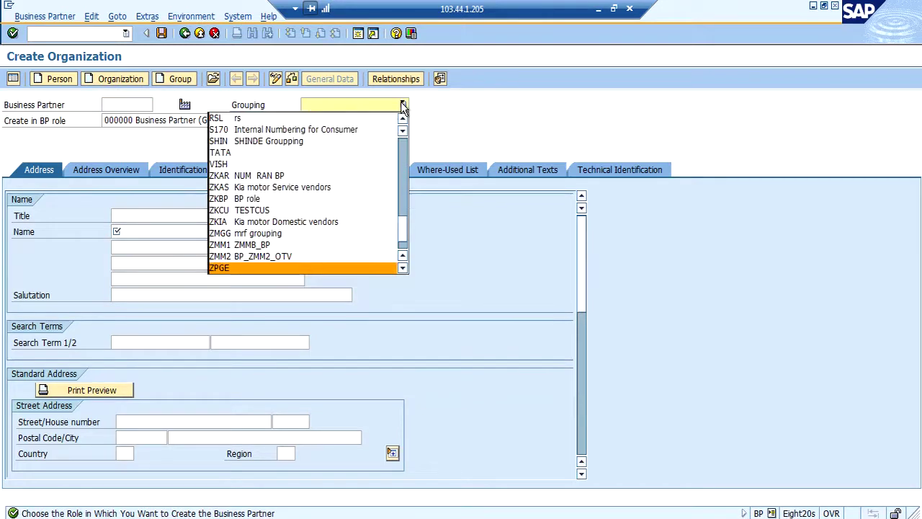
left_click(321, 268)
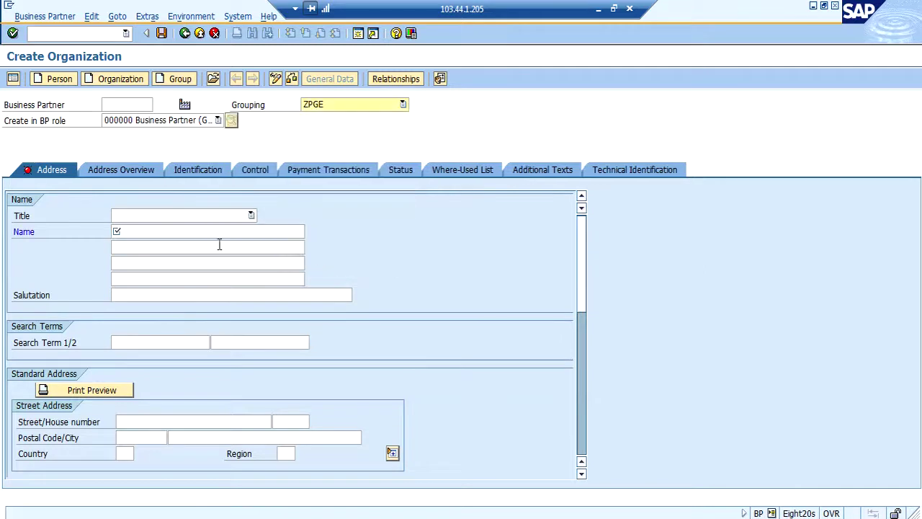
- Enter TEST1 as the organization's name and search term, and set its country to DE
left_click(202, 231)
type("TEST1")
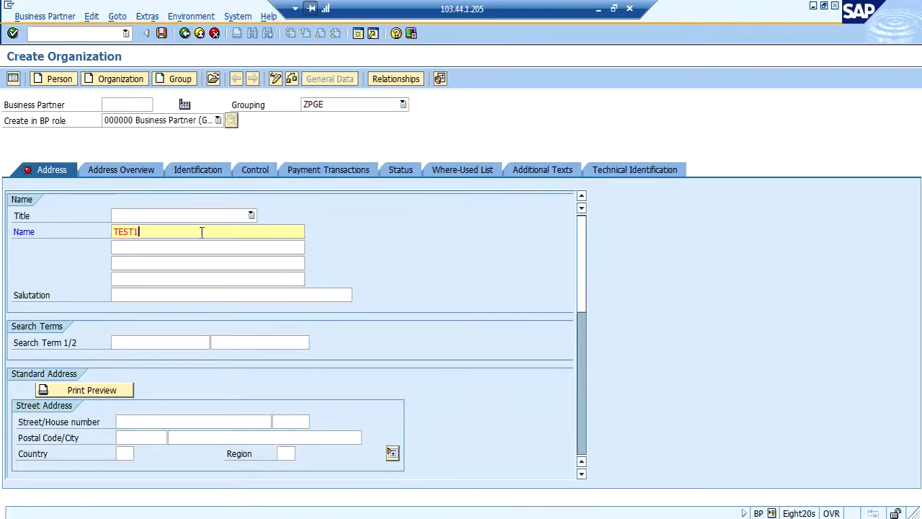
left_click(177, 343)
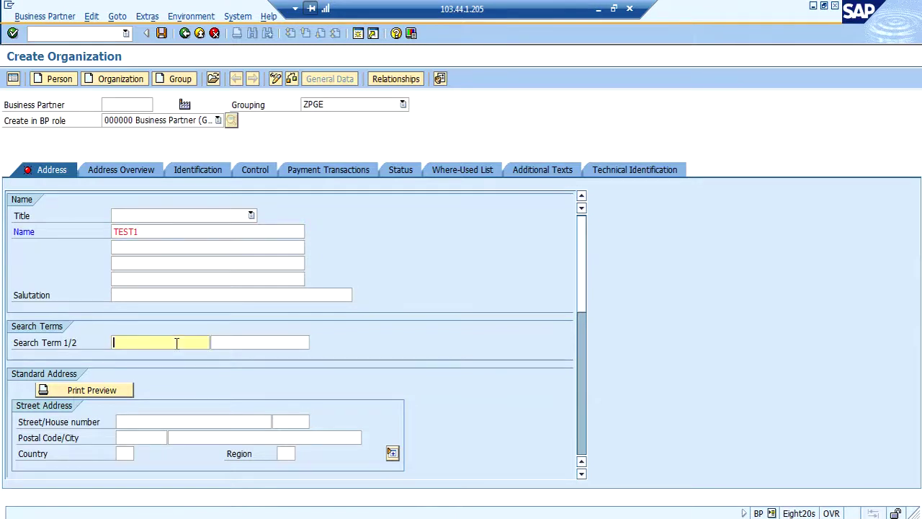
type("TEST1")
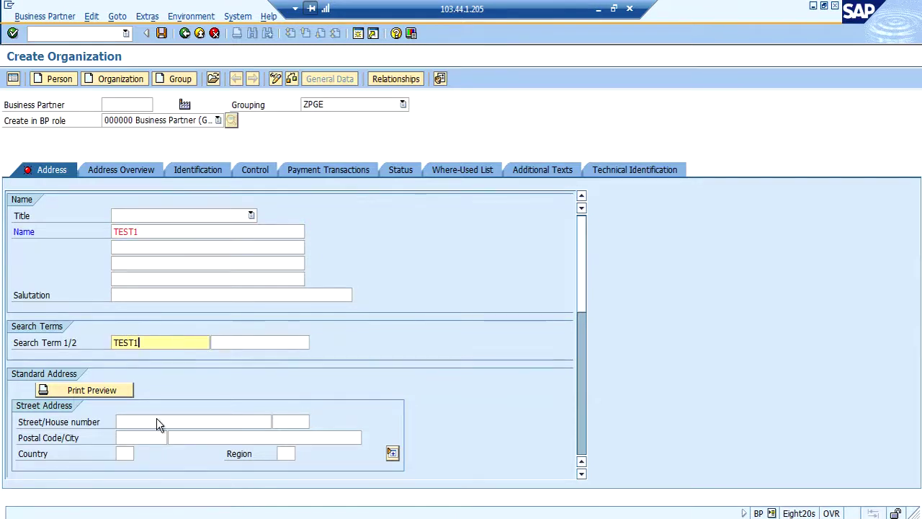
left_click(129, 454)
type("D")
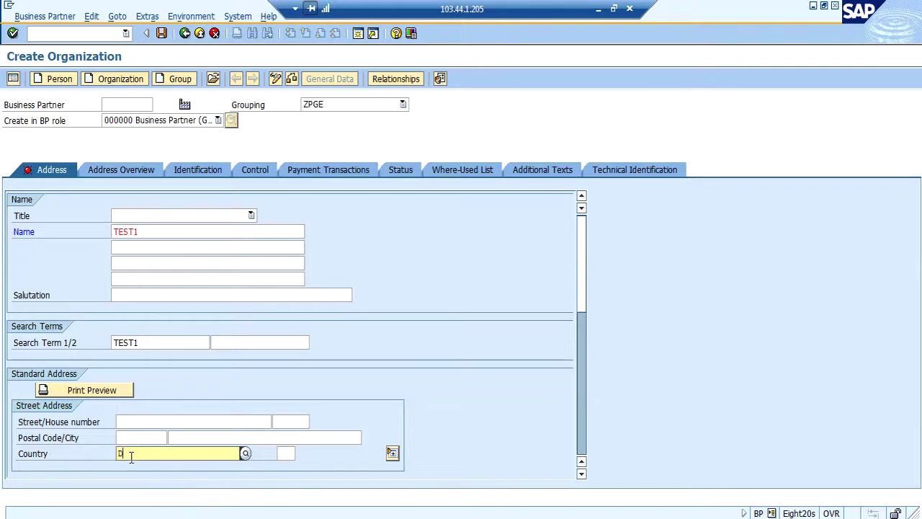
type("E")
key("Return")
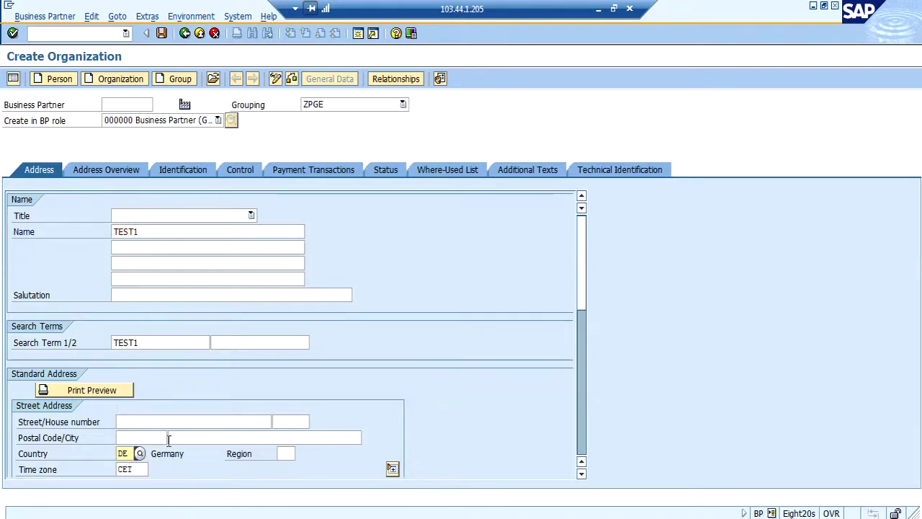
- Review the organization's address, identification and control data, and save the new business partner
left_click(583, 375)
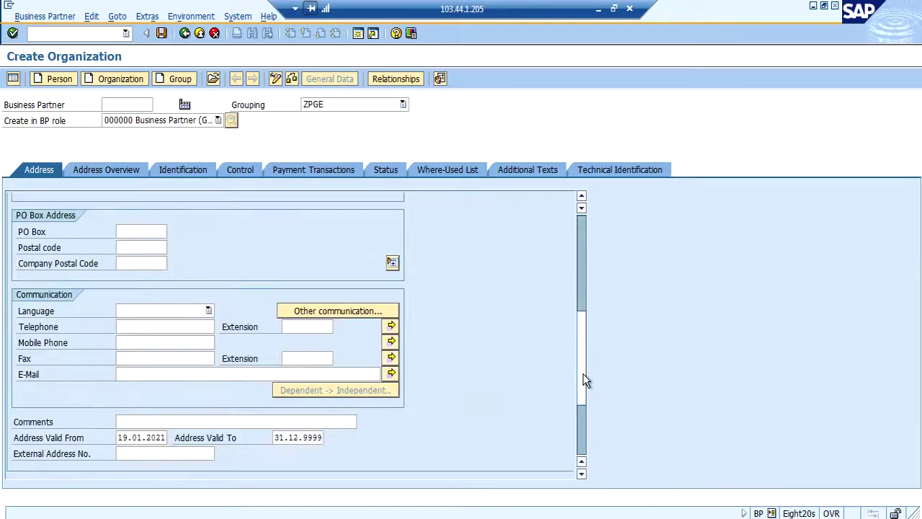
left_click(582, 426)
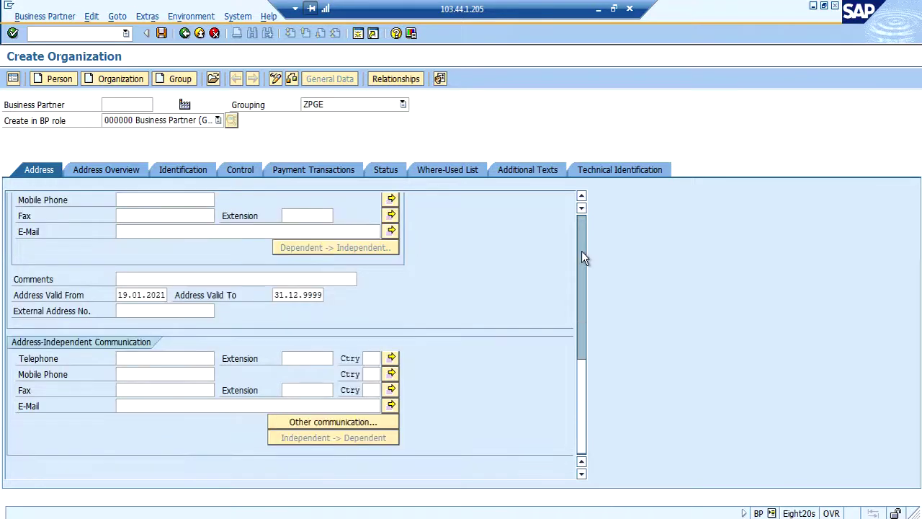
scroll(583, 257, "up", 5)
scroll(547, 258, "up", 3)
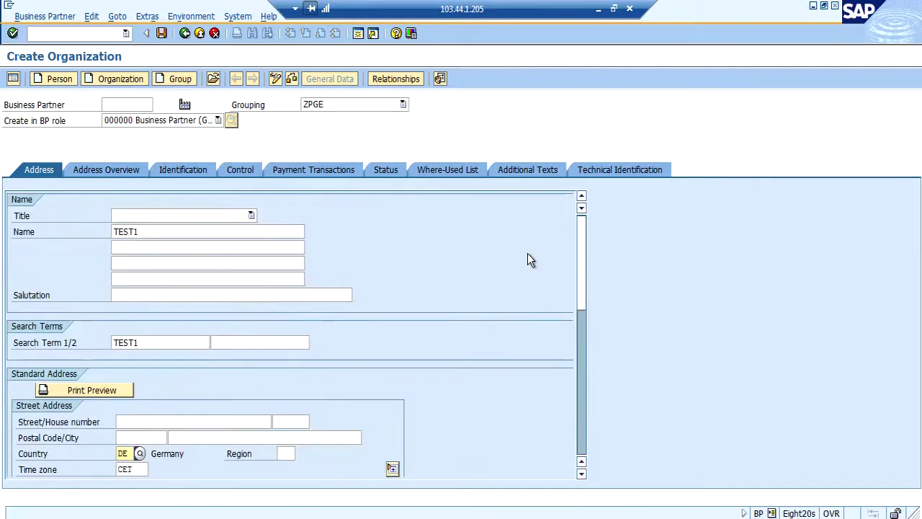
left_click(108, 172)
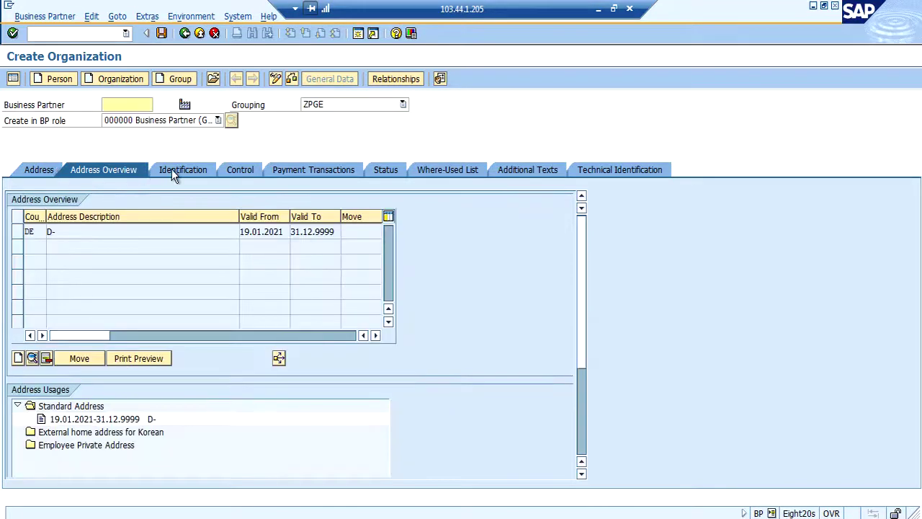
left_click(171, 169)
left_click(242, 169)
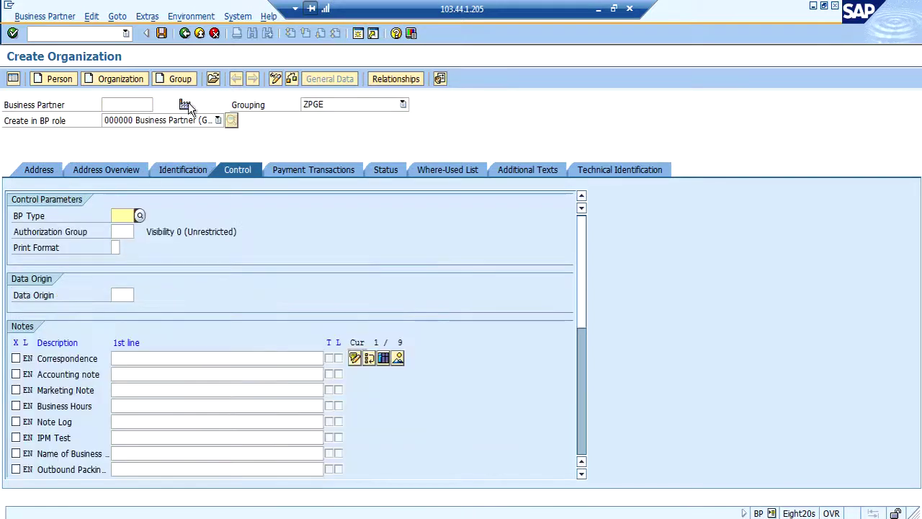
left_click(161, 34)
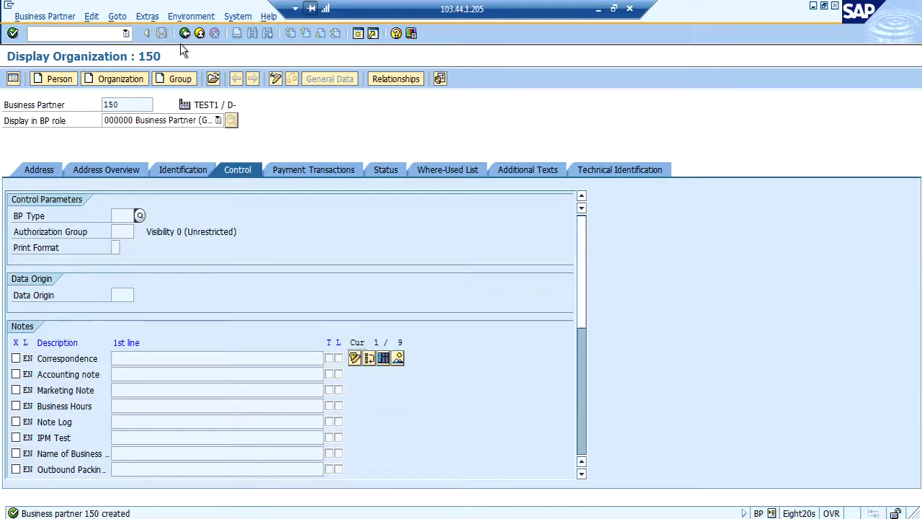
- Switch the organization TEST1 to change mode and add the business partner role FLVN01 CVI: Vendor
left_click(275, 79)
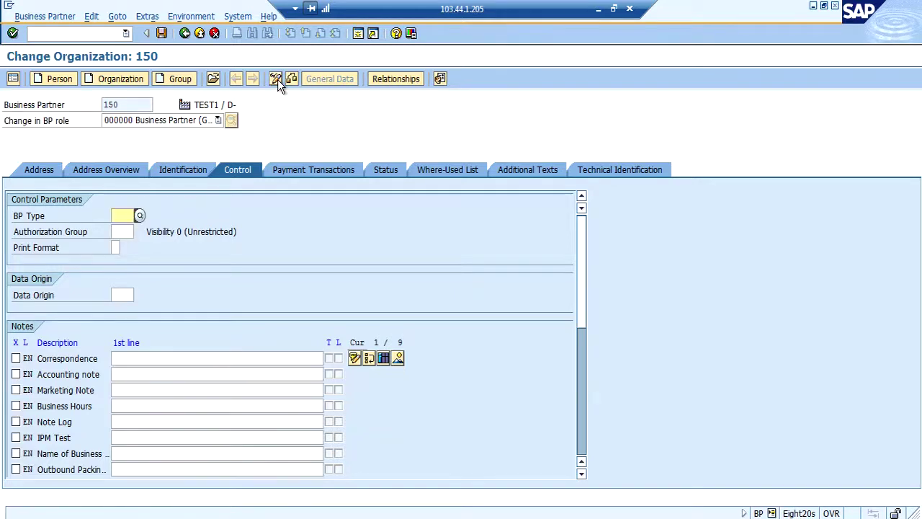
left_click(217, 120)
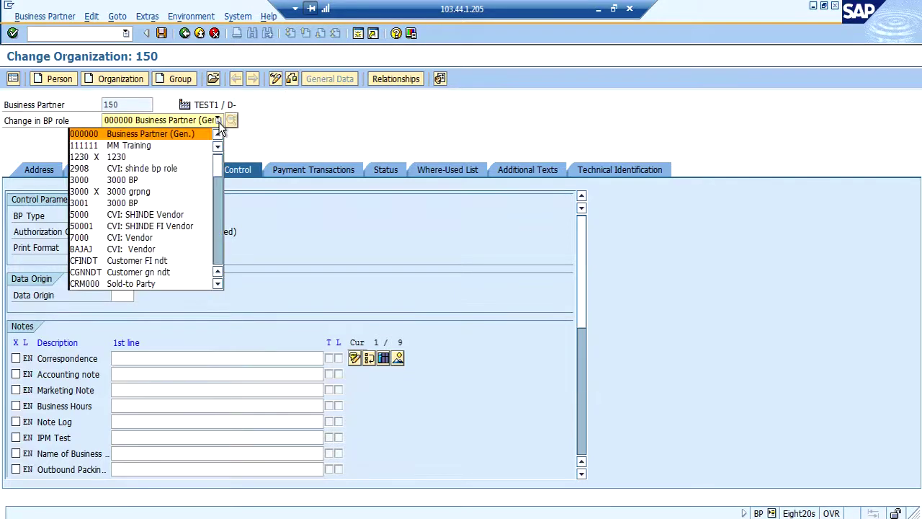
key("Down")
key("Down")
key("Down")
key("Down")
key("Down")
key("Down")
key("Down")
key("Down")
key("Down")
key("Down")
key("Down")
key("Down")
key("Down")
key("Down")
key("Down")
key("Down")
key("Down")
key("Down")
key("Down")
key("Down")
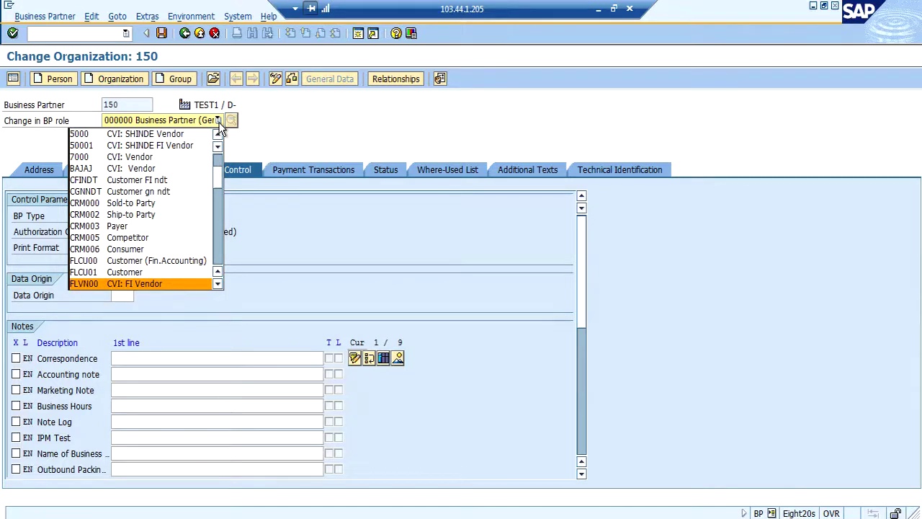
left_click(219, 283)
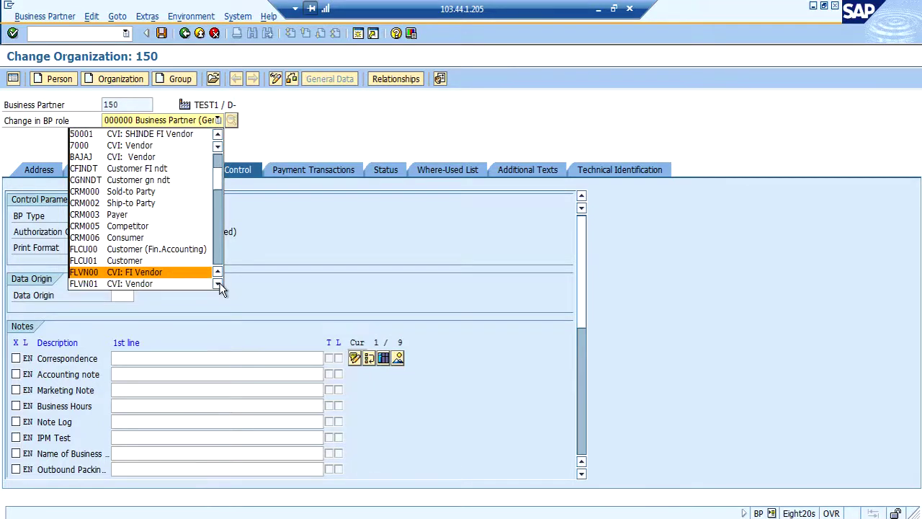
left_click(171, 283)
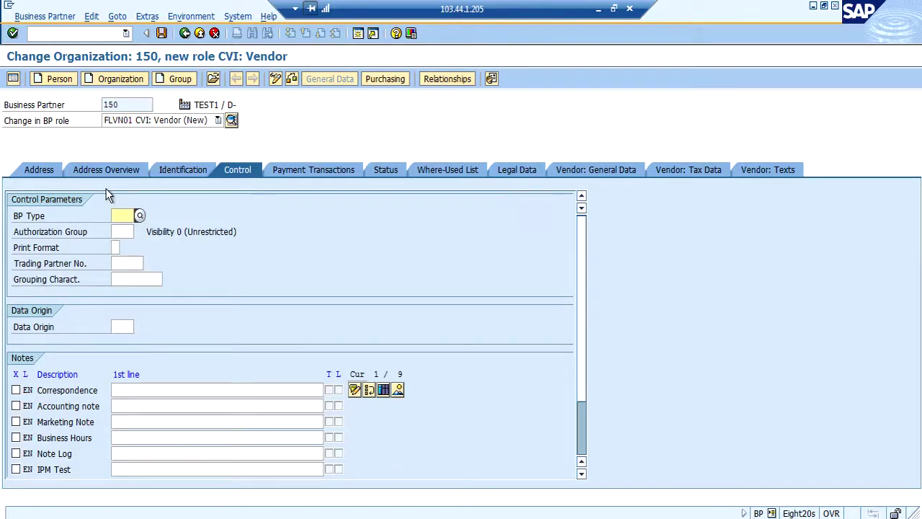
- Set the communication language in the vendor's address data to EN English
left_click(41, 167)
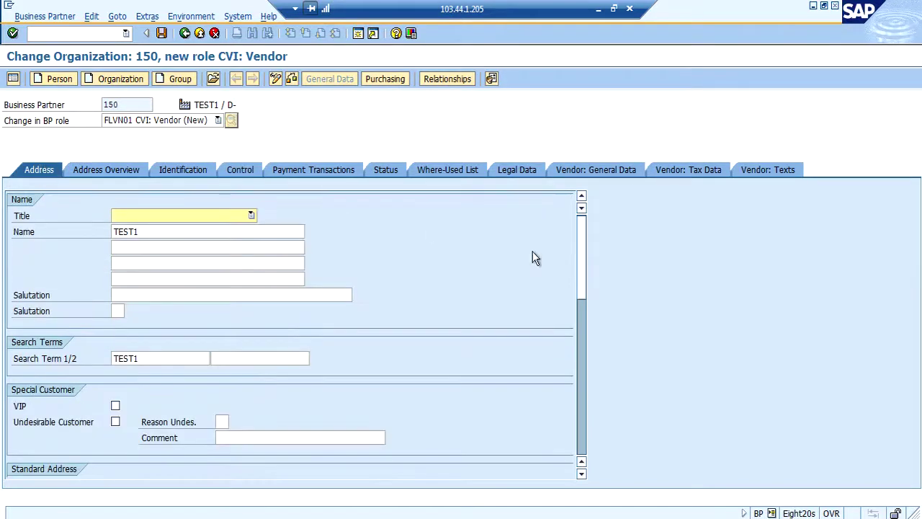
left_click(582, 333)
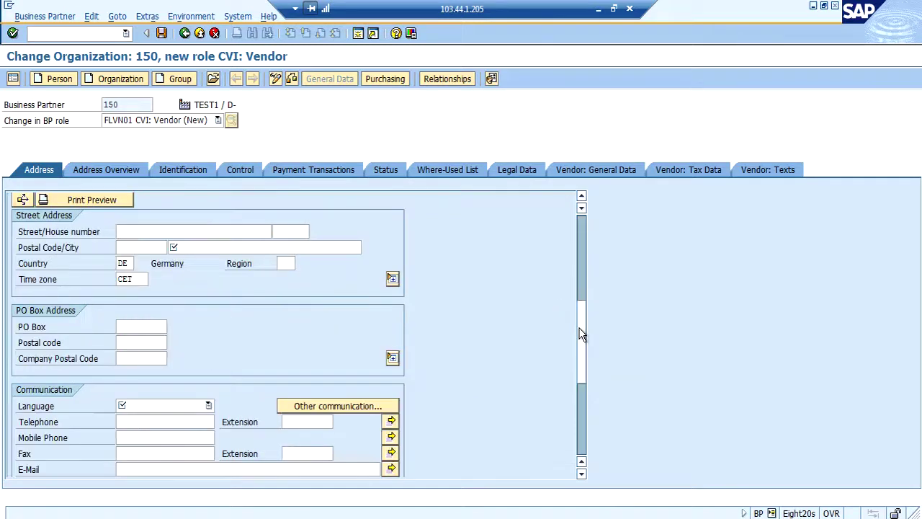
left_click(208, 405)
type("en")
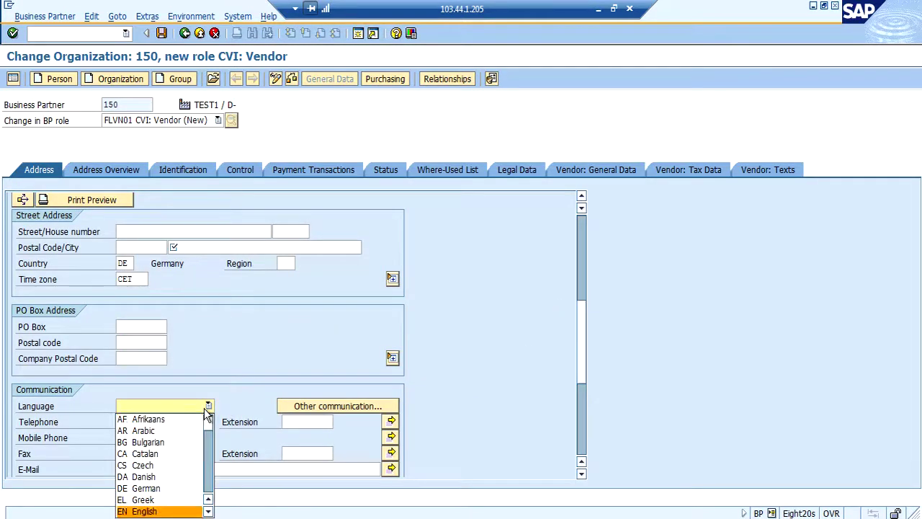
key("Return")
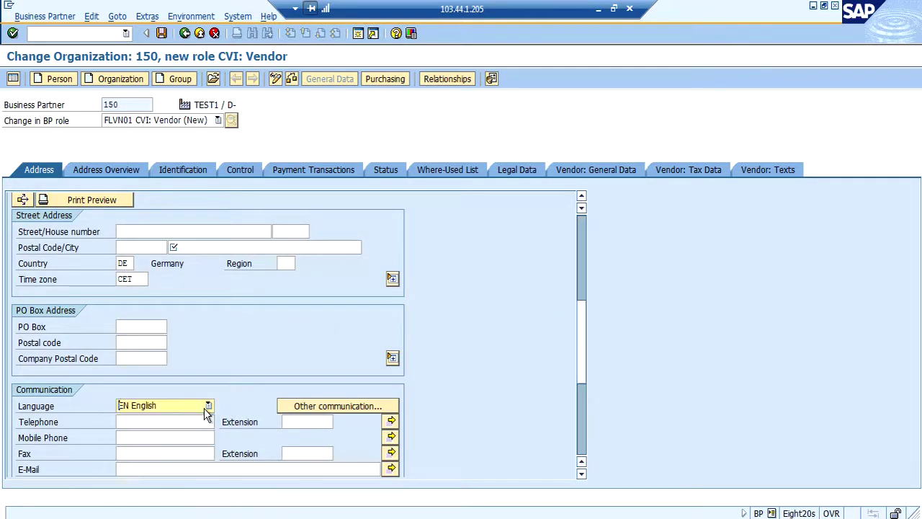
- Fill in the vendor's street address with city TEST and postal code 60060
left_click(220, 247)
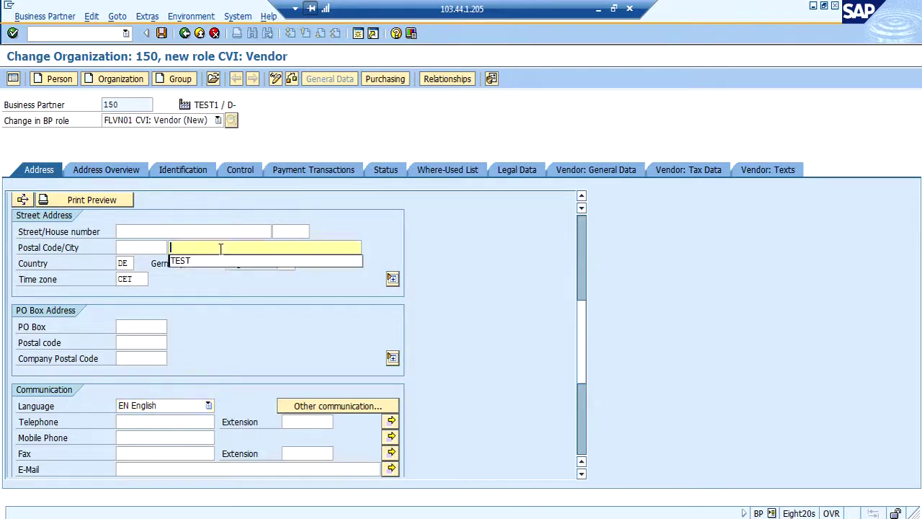
key("Down")
key("Return")
key("Return")
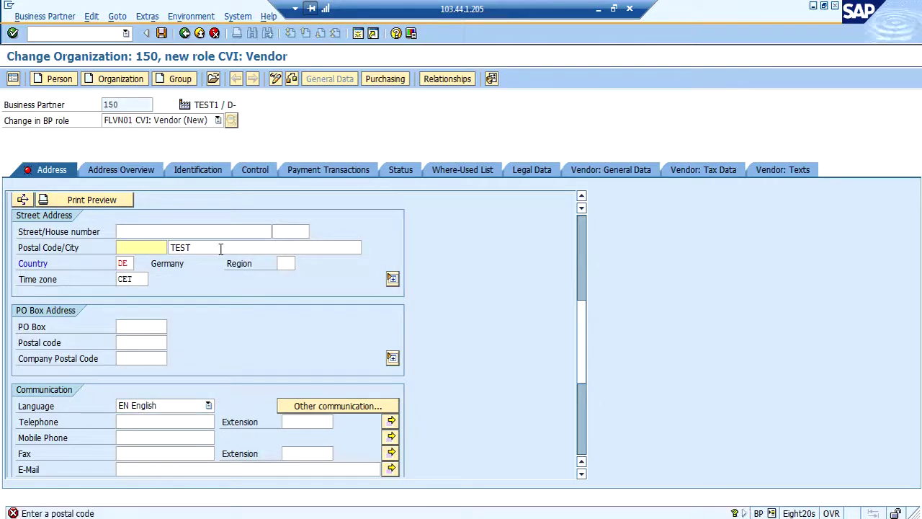
key("Down")
key("Return")
key("Return")
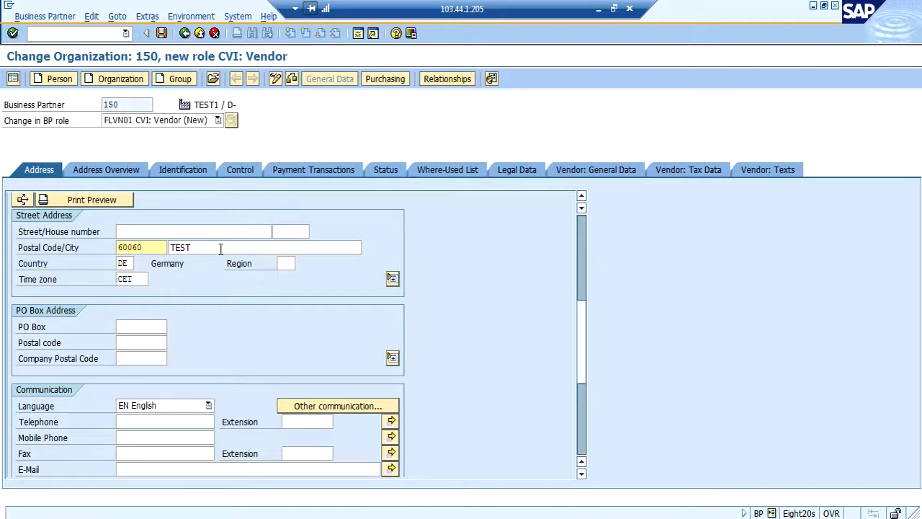
- Examine the vendor general data, comparing the vendor number with the business partner number and checking the account group
left_click(569, 169)
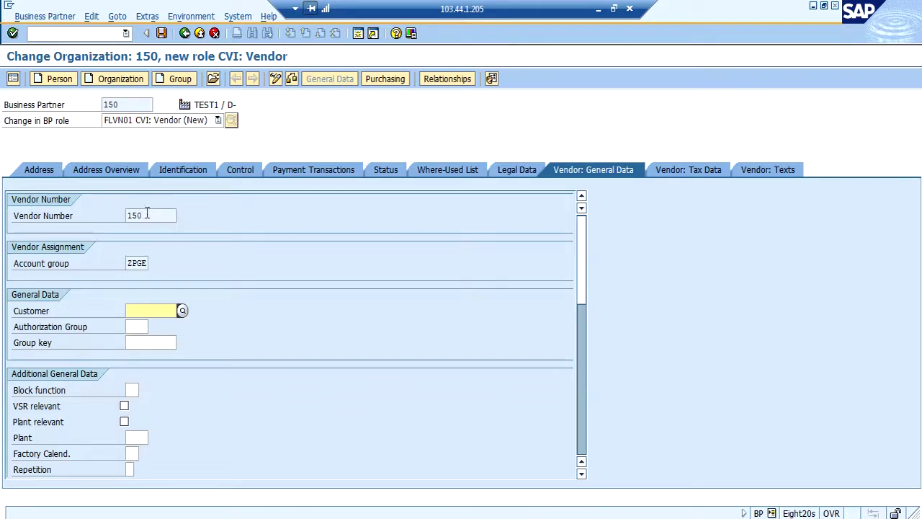
left_click_drag(145, 214, 103, 216)
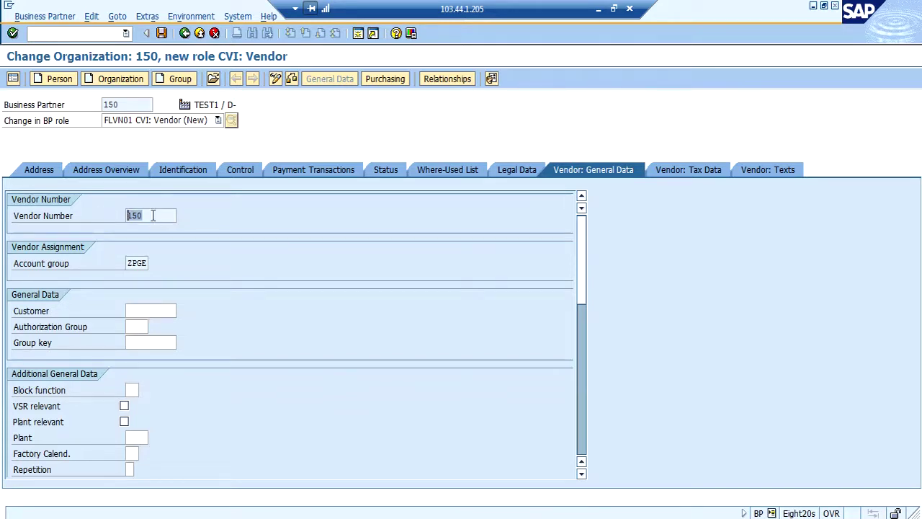
left_click_drag(124, 105, 81, 106)
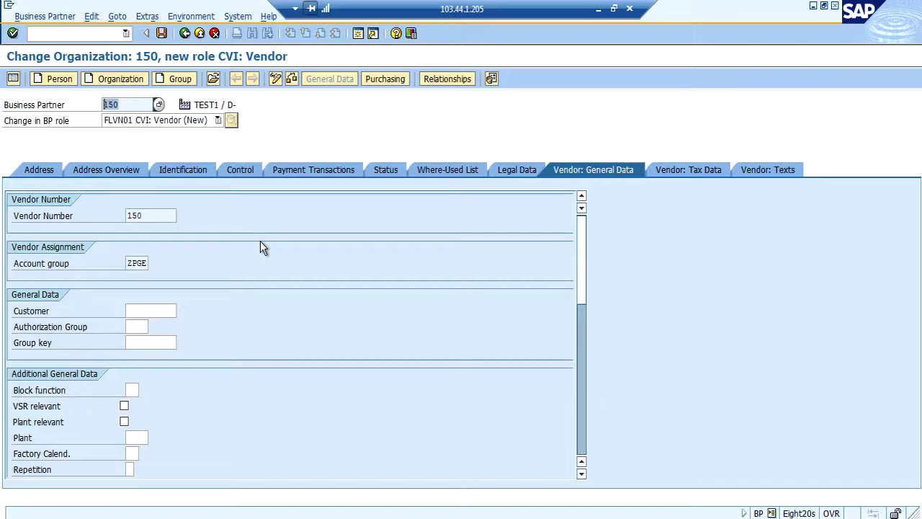
left_click_drag(148, 267, 132, 265)
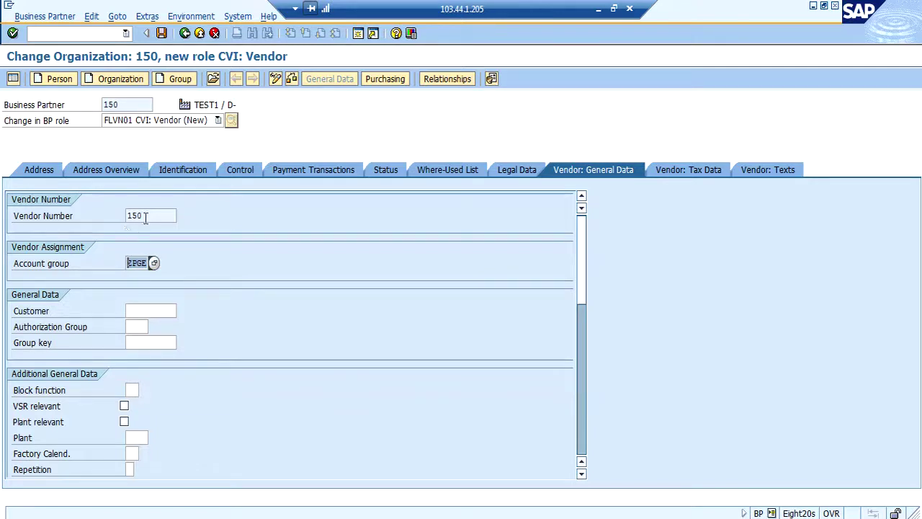
left_click_drag(145, 216, 98, 217)
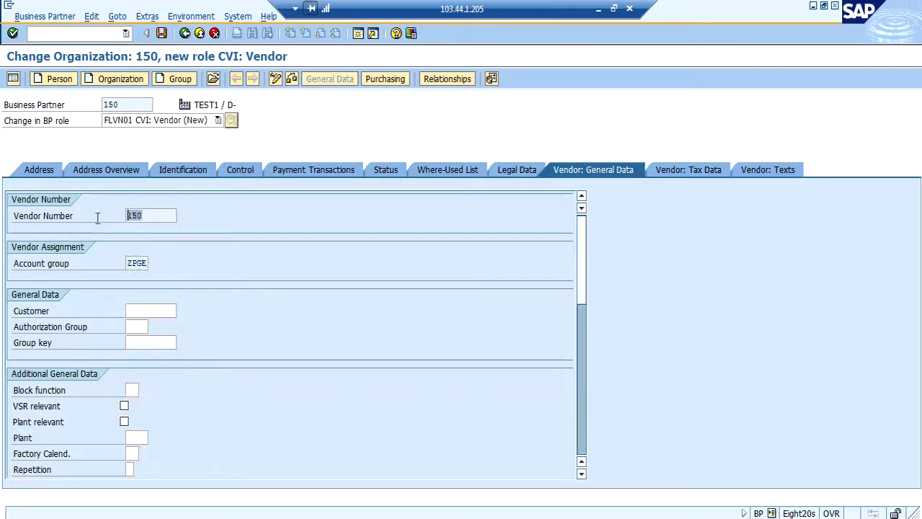
left_click(579, 325)
left_click_drag(583, 322, 584, 412)
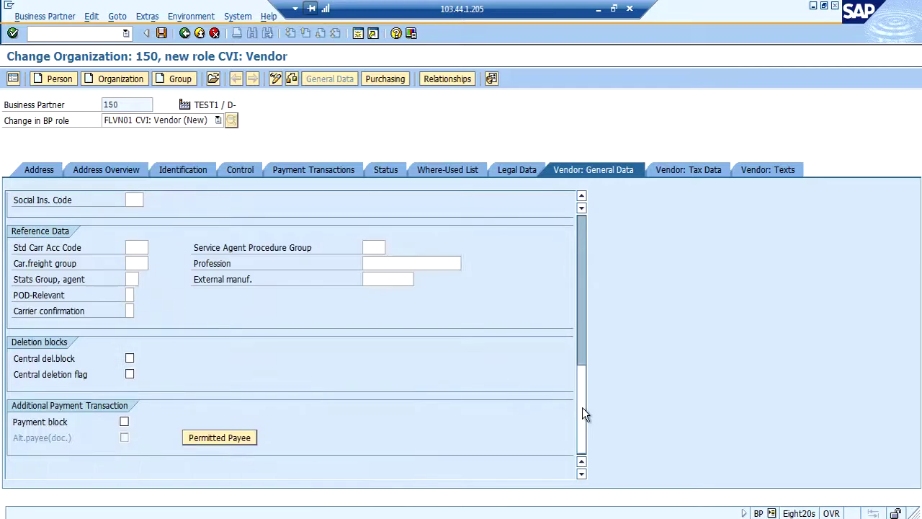
left_click_drag(570, 362, 580, 229)
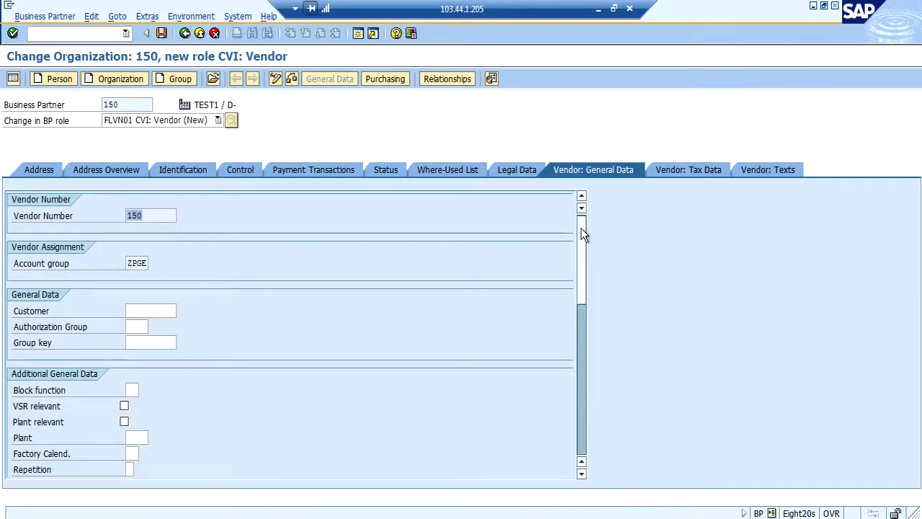
- Check the vendor tax data and save the organization with its CVI: Vendor role
left_click(682, 169)
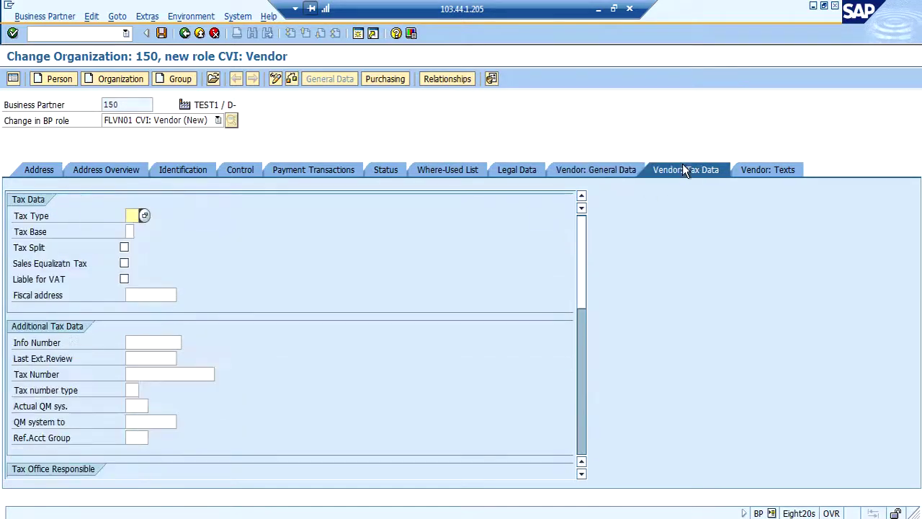
left_click(162, 36)
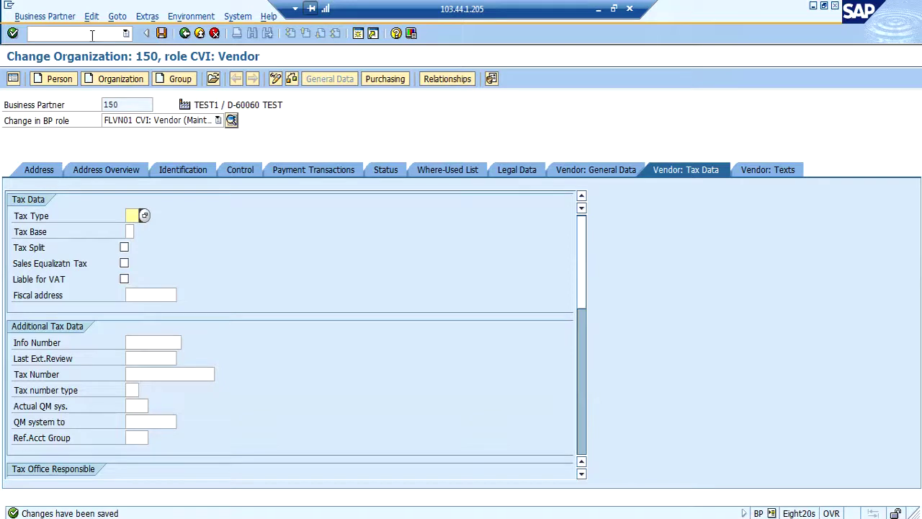
double_click(122, 105)
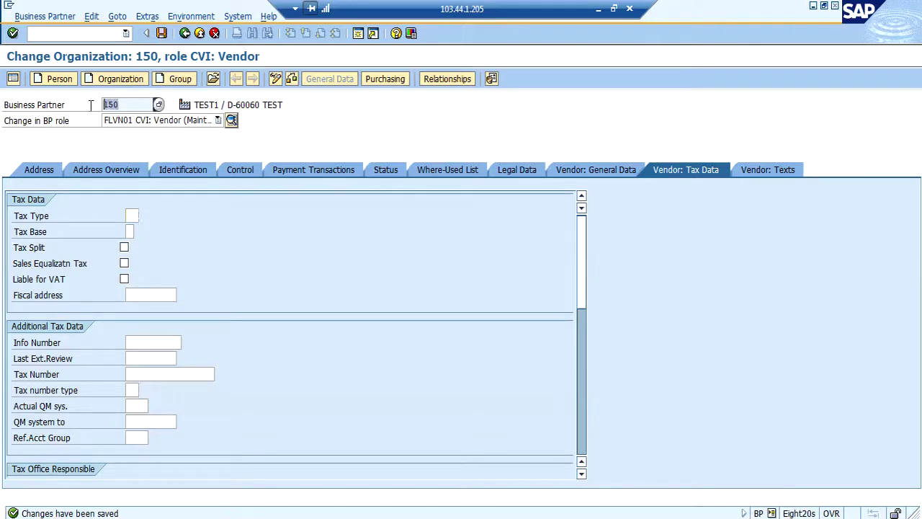
- Open SE16N in a new session, look up the new business partner's number in table BUT000, and return to the selection
left_click(97, 34)
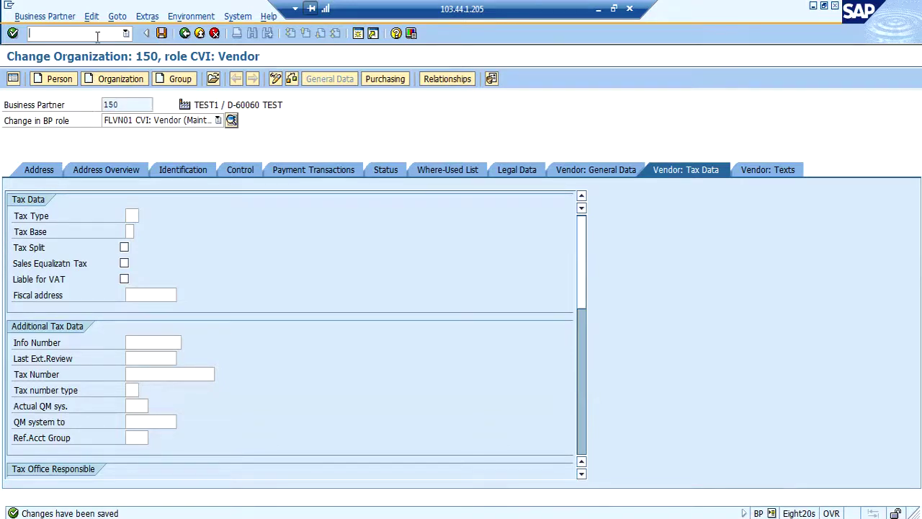
type("/OSE")
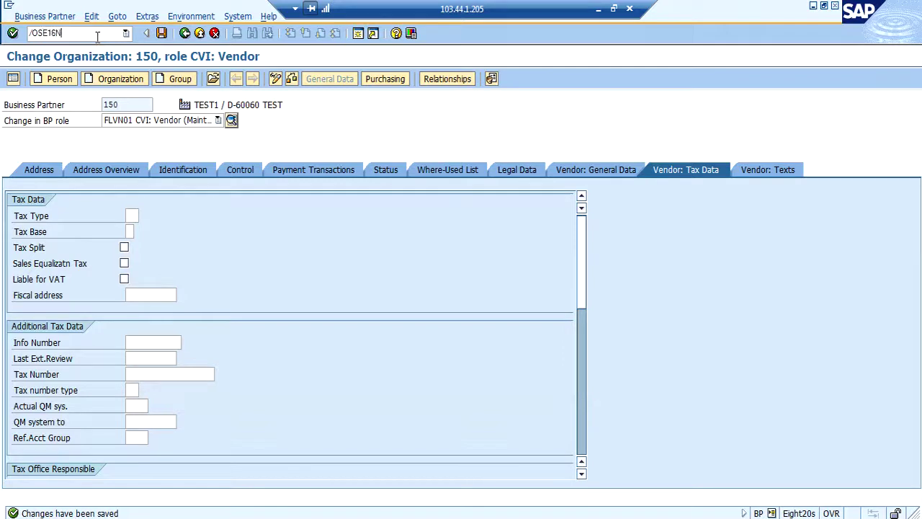
type("16N")
key("Return")
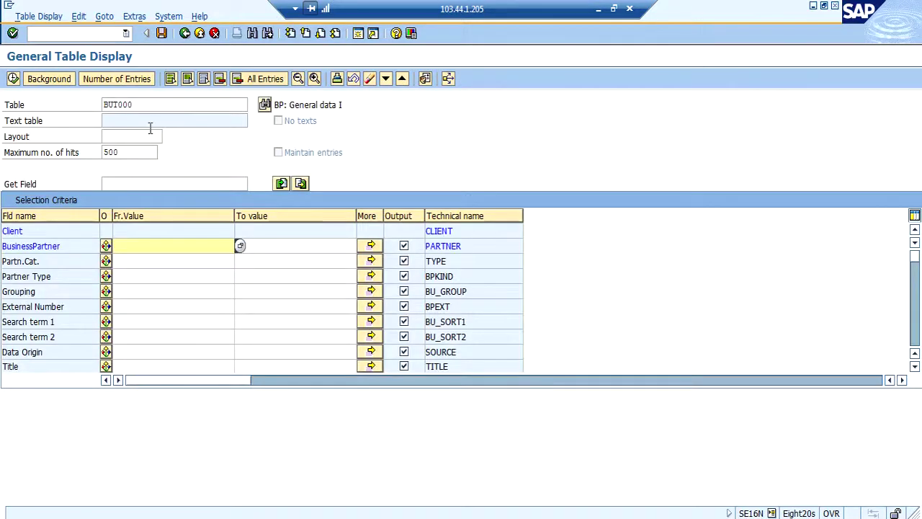
left_click(150, 242)
type("150")
key("F8")
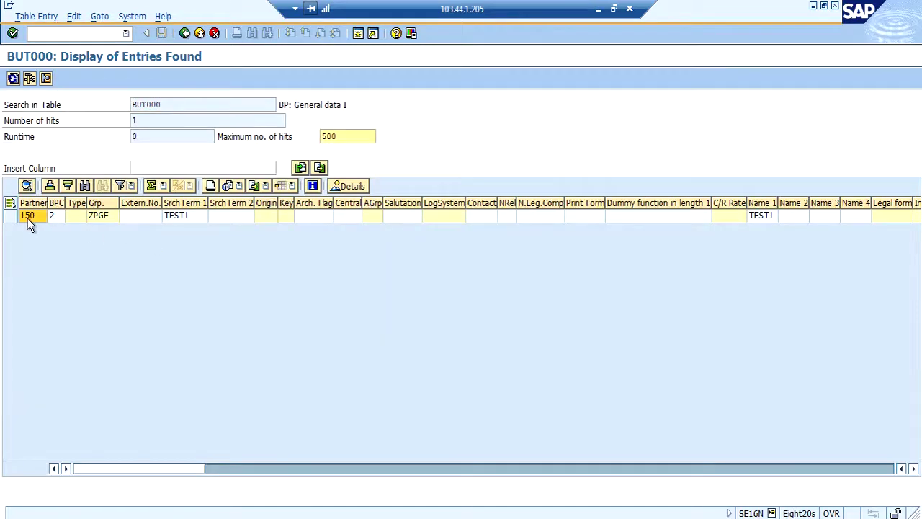
left_click(28, 219)
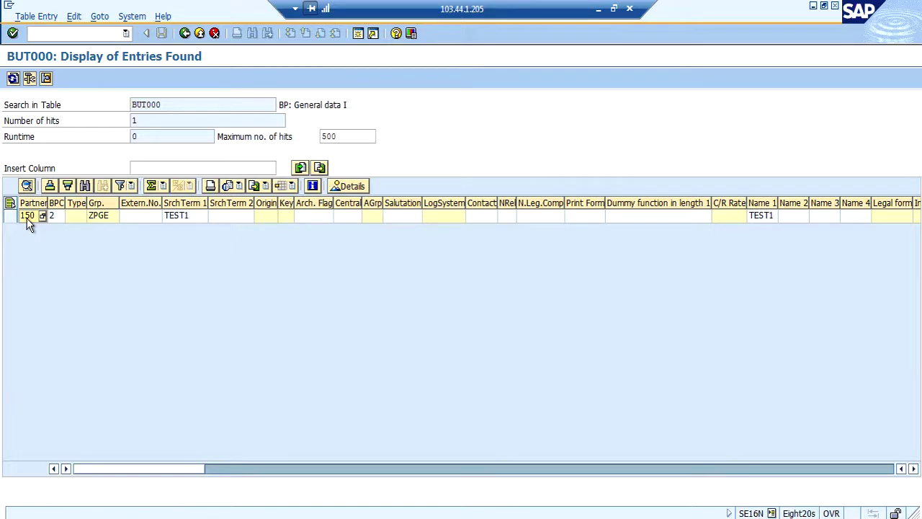
left_click(184, 33)
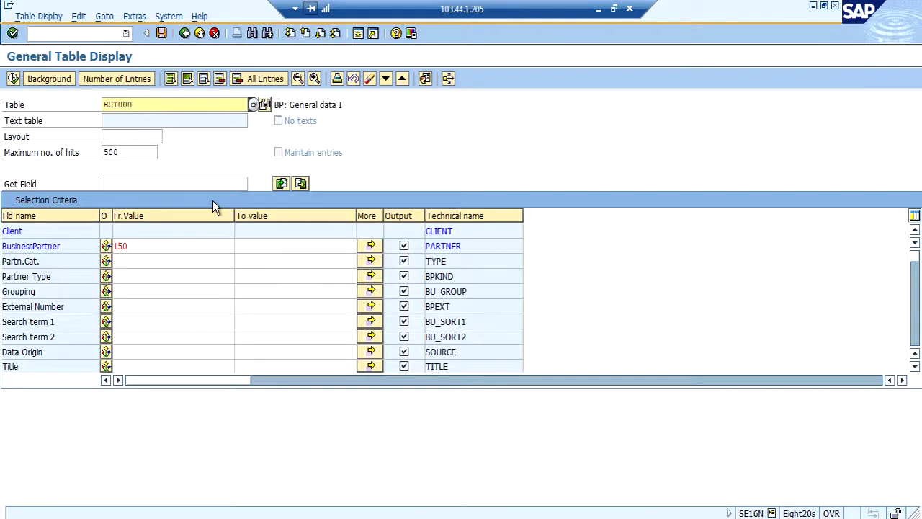
- Switch to the session already showing the BUT000 entries and look up the new business partner there by its number
left_click(323, 517)
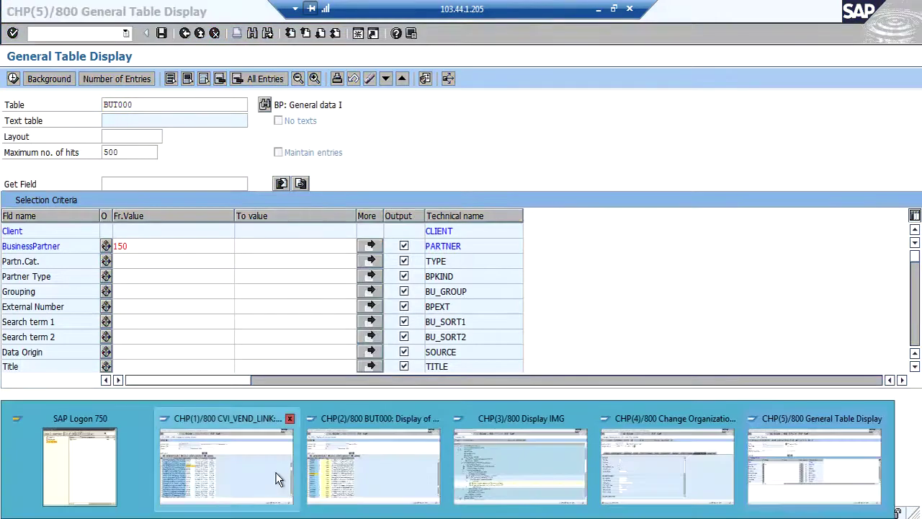
mouse_move(276, 472)
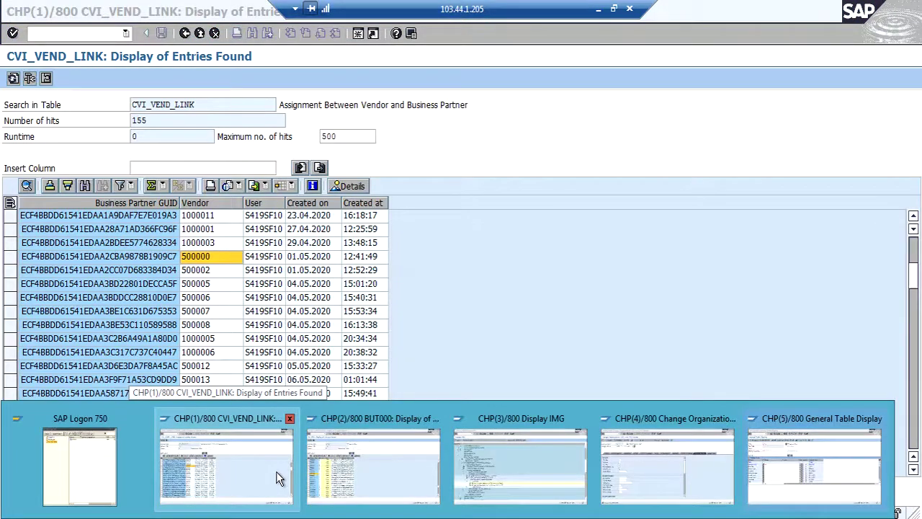
mouse_move(366, 454)
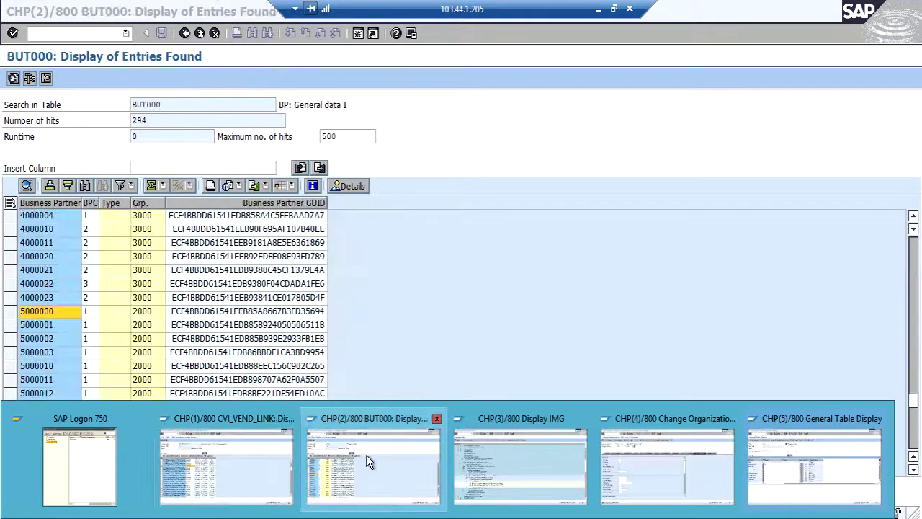
left_click(367, 455)
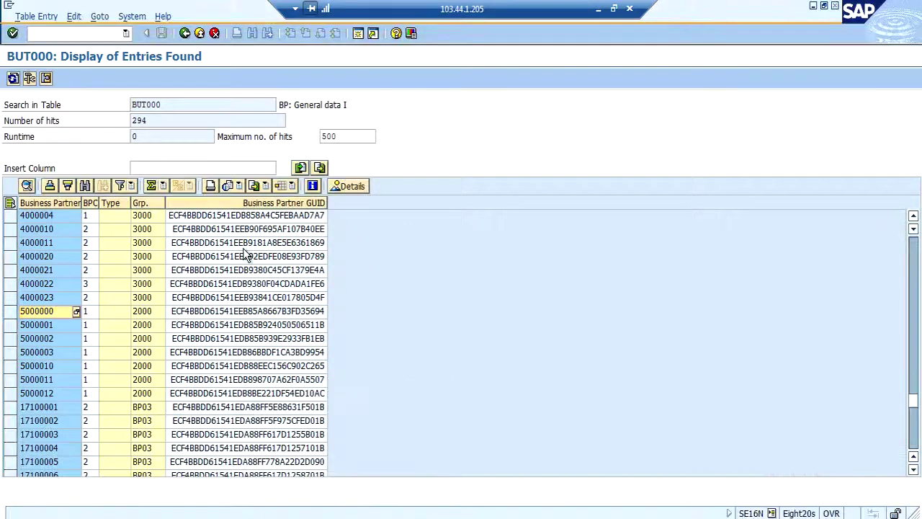
left_click(185, 33)
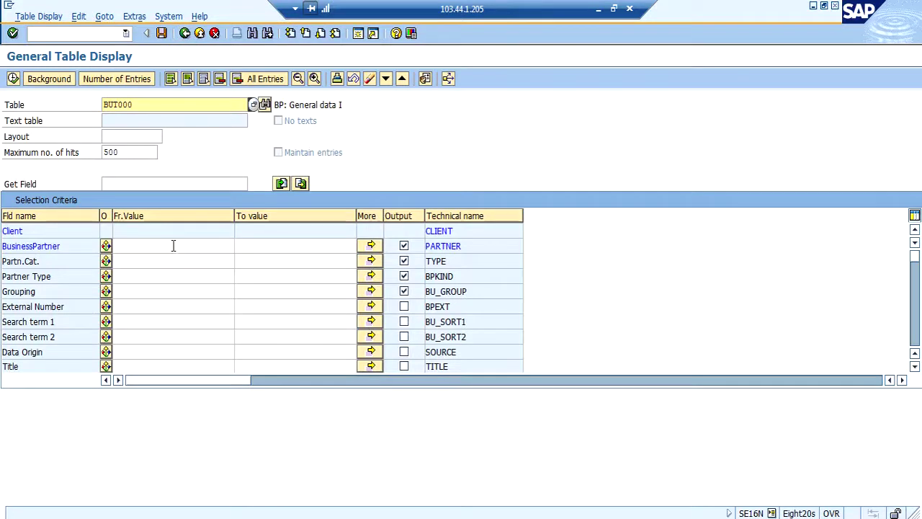
left_click(173, 246)
type("15")
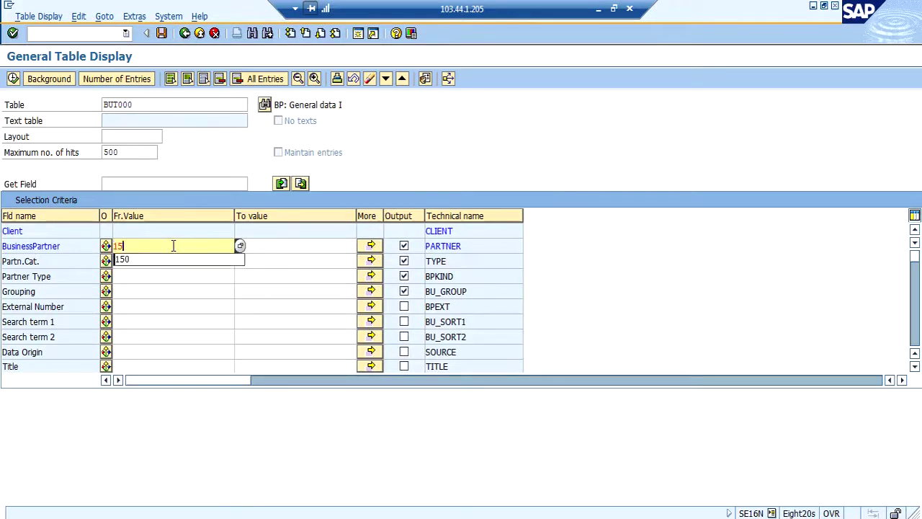
type("0")
left_click(371, 246)
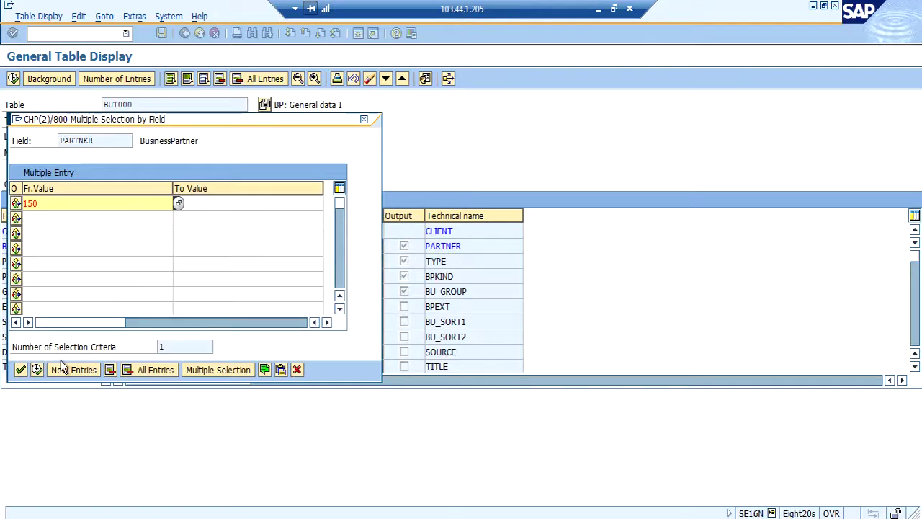
left_click(38, 370)
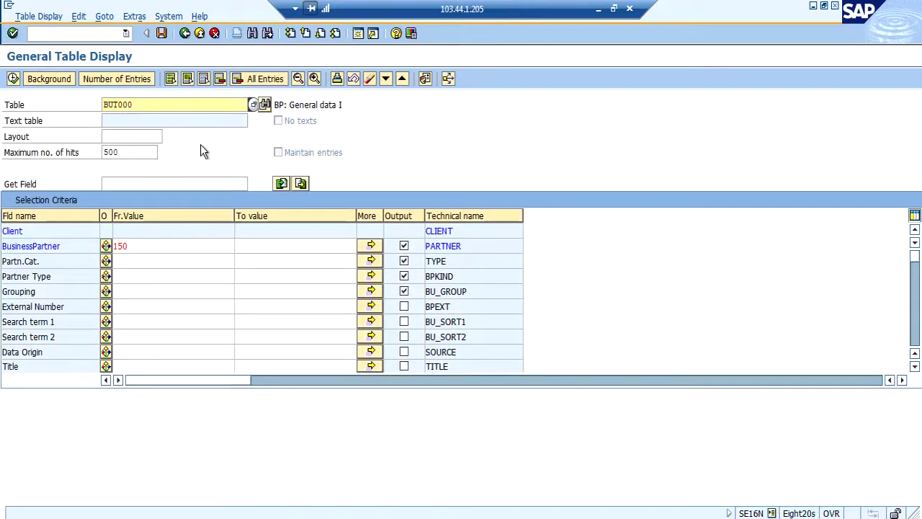
left_click(13, 79)
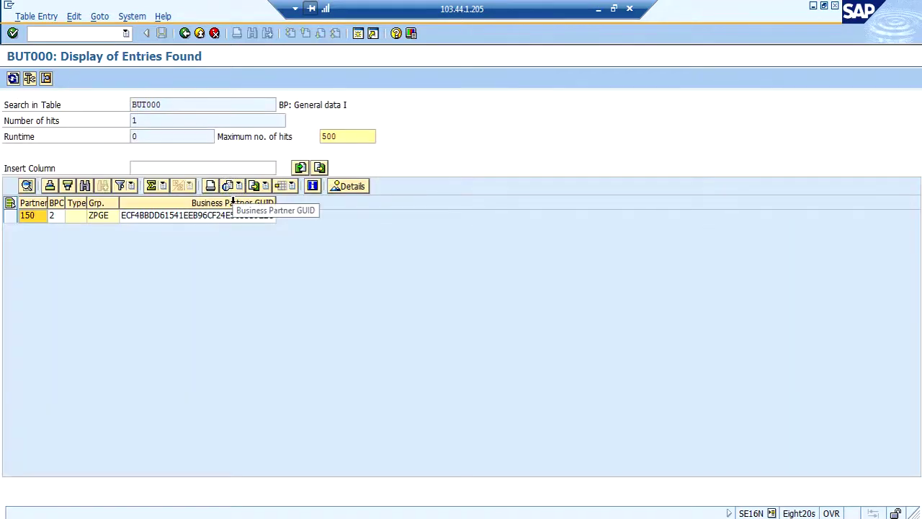
- Copy the Business Partner GUID of the new partner's BUT000 entry
left_click(222, 219)
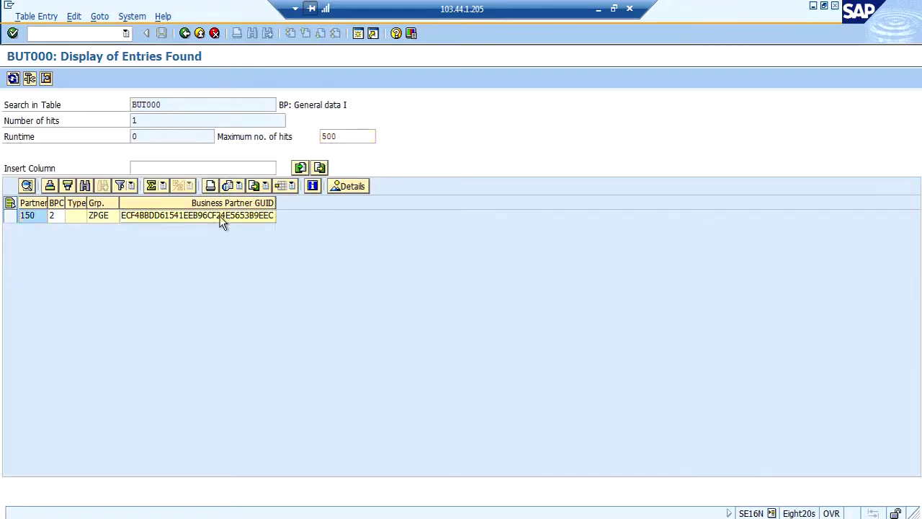
double_click(219, 216)
key("ctrl+c")
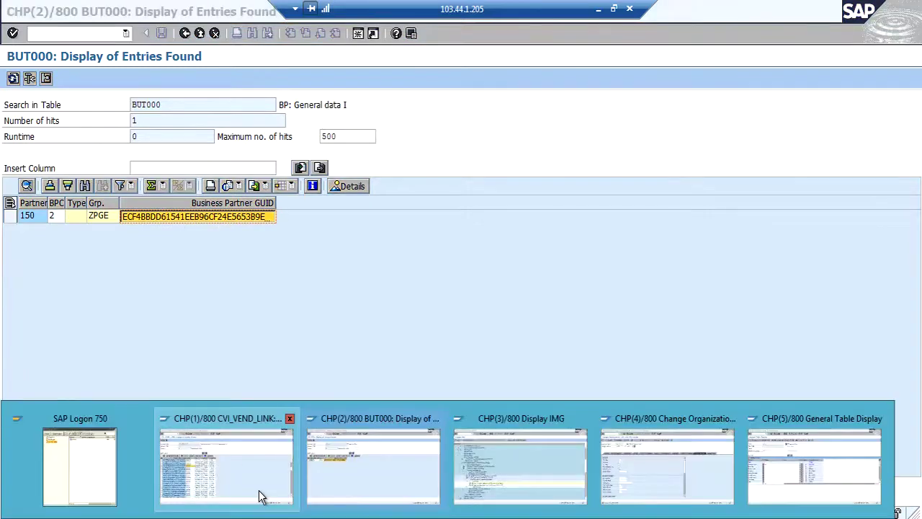
- Switch to the CVI_VEND_LINK session, return to its selection and delete all BP GUID criteria
left_click(257, 494)
left_click(184, 34)
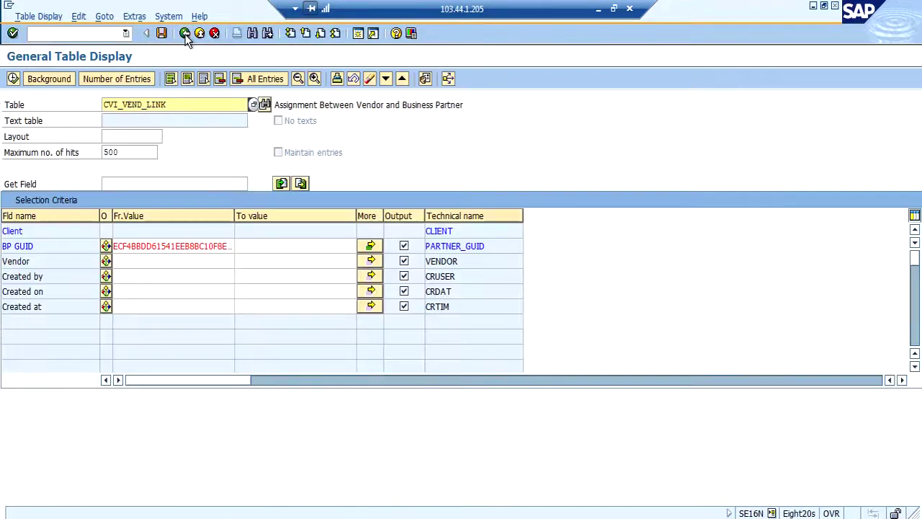
left_click(370, 246)
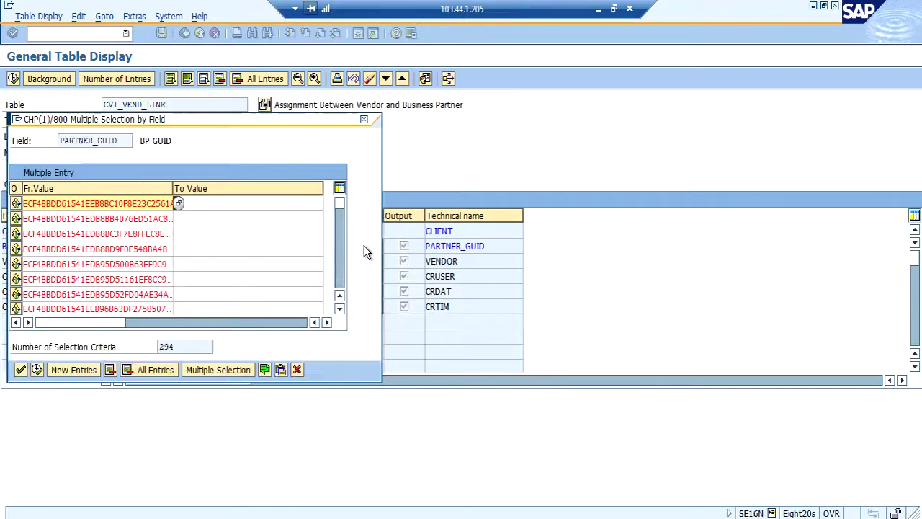
left_click(163, 371)
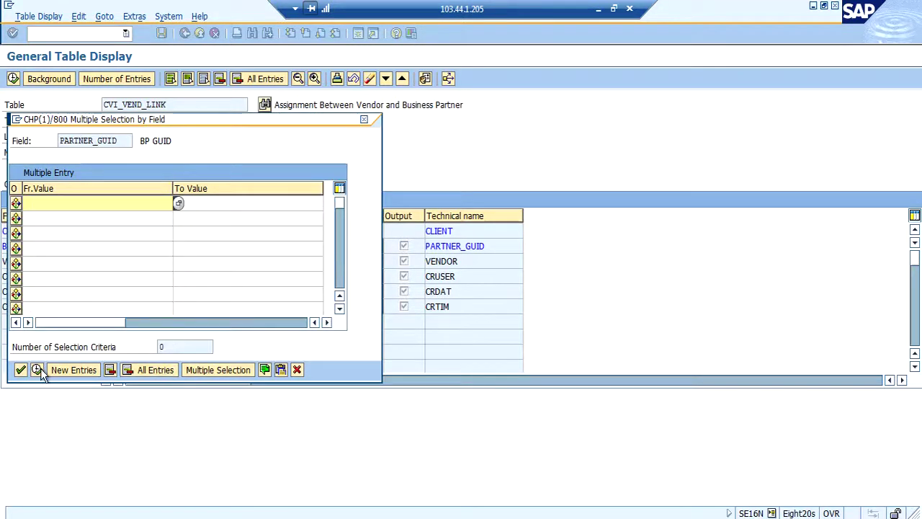
left_click(38, 370)
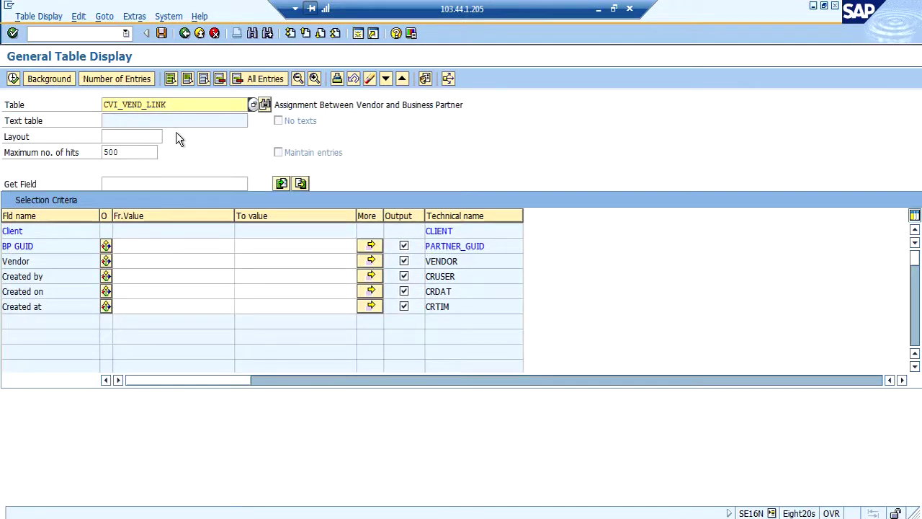
- Look up the copied BP GUID in table CVI_VEND_LINK and check the vendor number linked to it
left_click(371, 245)
key("ctrl+v")
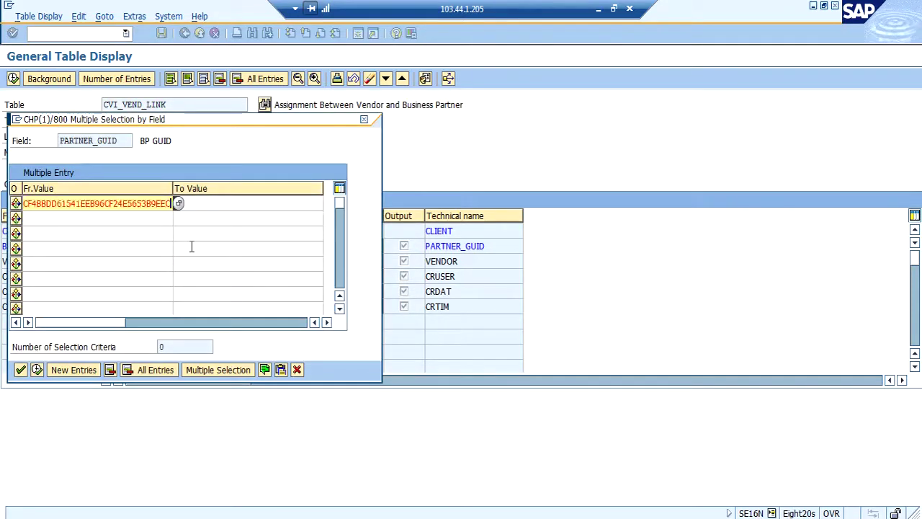
left_click(36, 368)
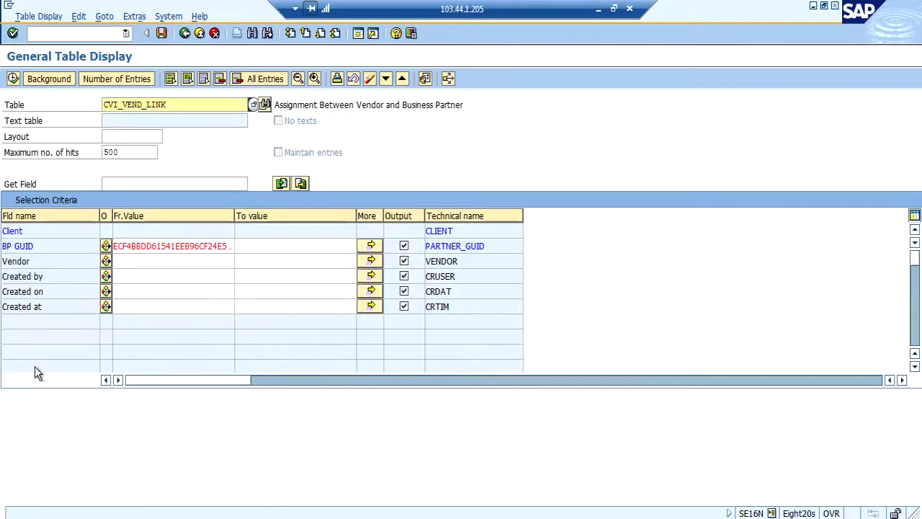
left_click(13, 79)
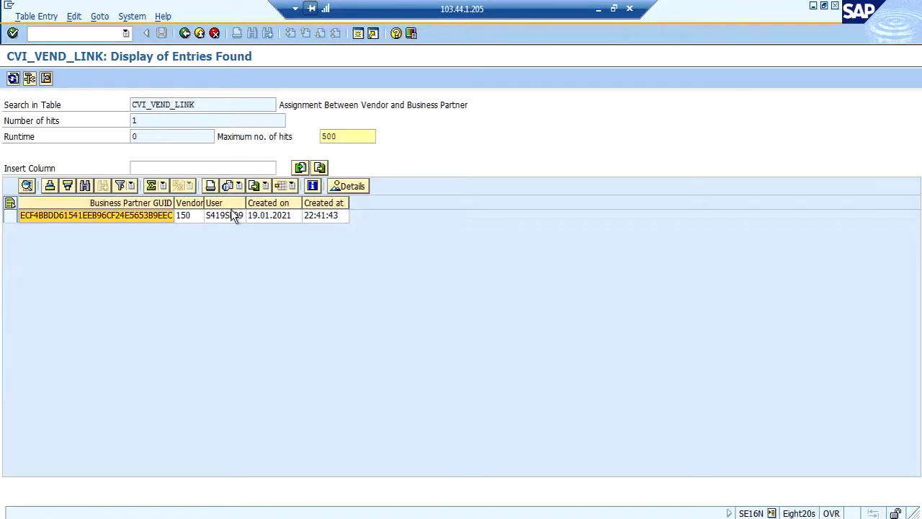
left_click(186, 220)
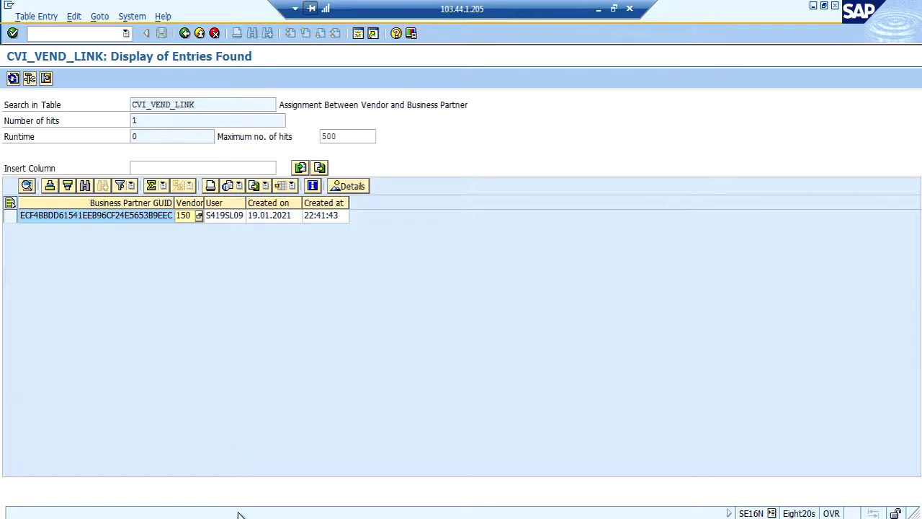
- Open Define Number Assignment for Direction BP to Vendor in the IMG and examine grouping ALV, its account group AAG1 and the Same Nos. setting
mouse_move(241, 517)
left_click(506, 452)
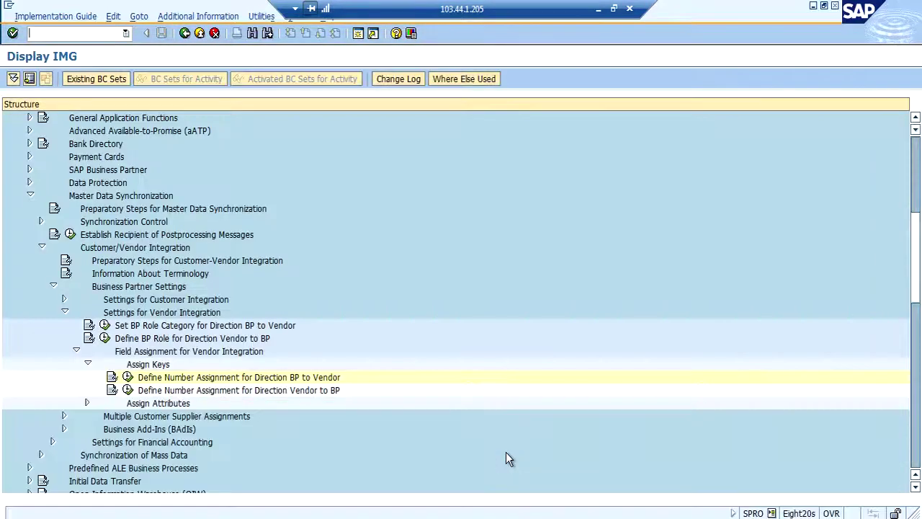
left_click(127, 377)
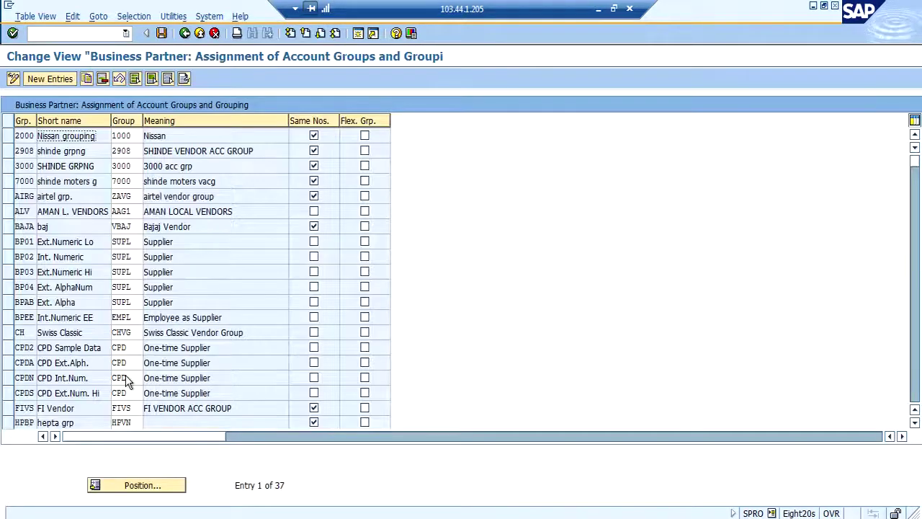
left_click(161, 487)
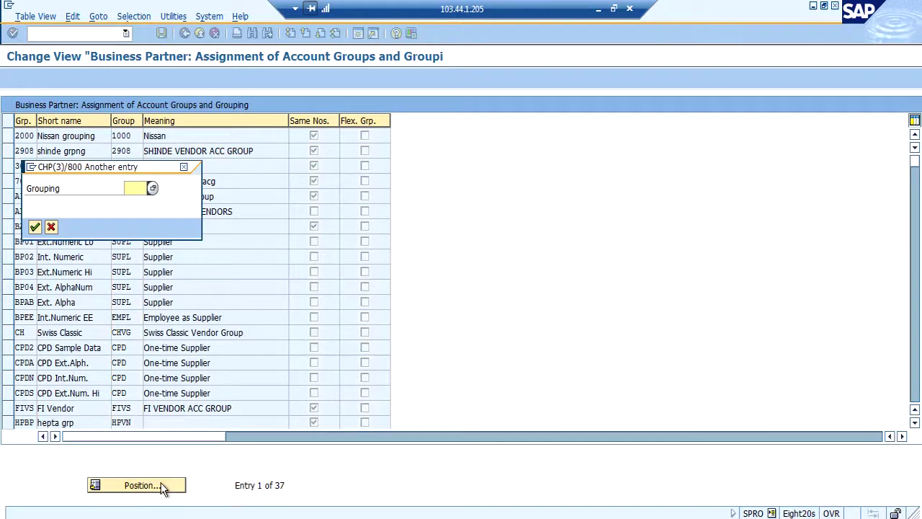
left_click(183, 166)
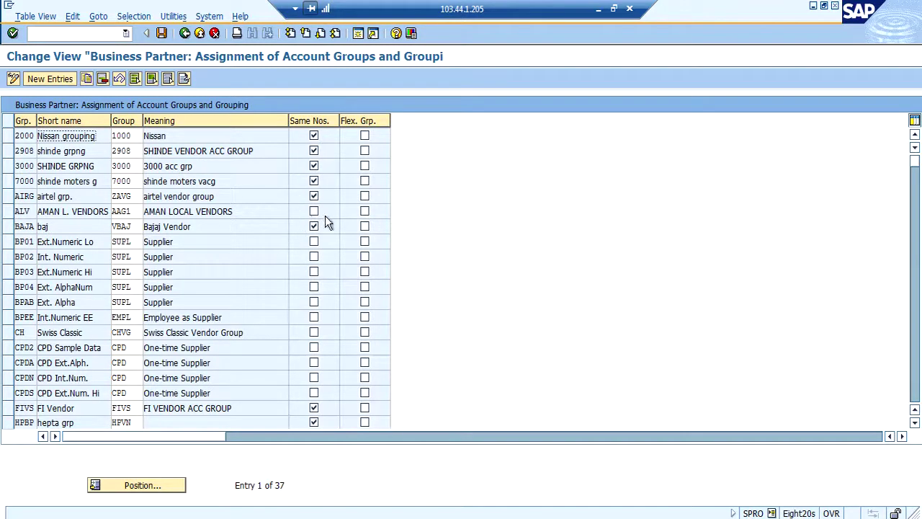
left_click(32, 211)
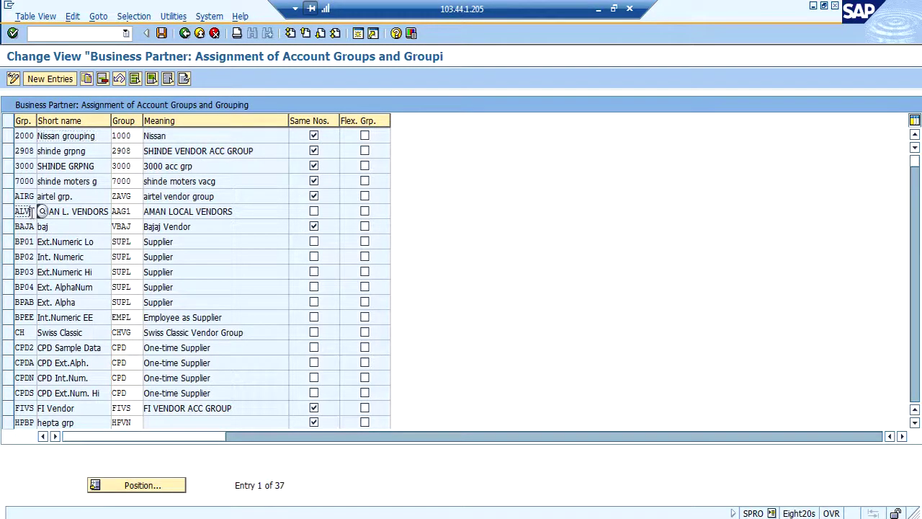
left_click(132, 211)
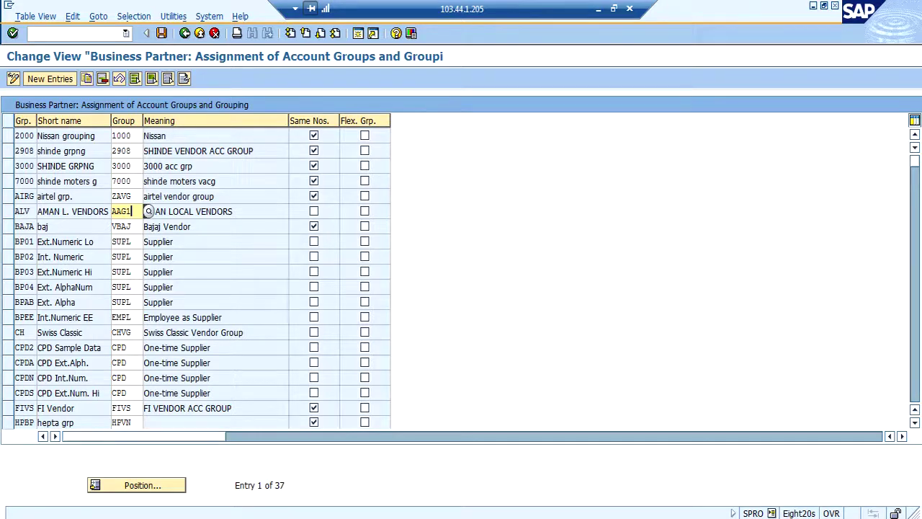
- Compare the partner number and GUID in the BUT000 results with the vendor entry in the CVI_VEND_LINK results
mouse_move(237, 513)
mouse_move(241, 490)
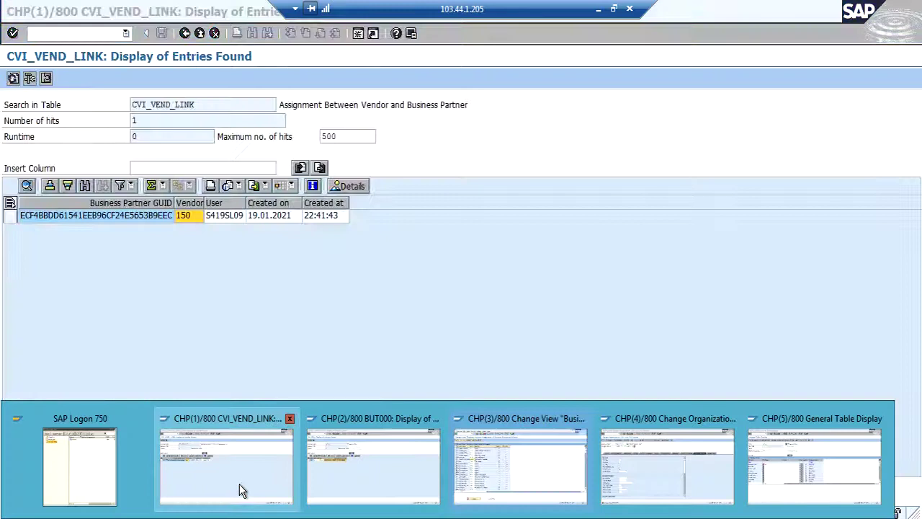
left_click(343, 482)
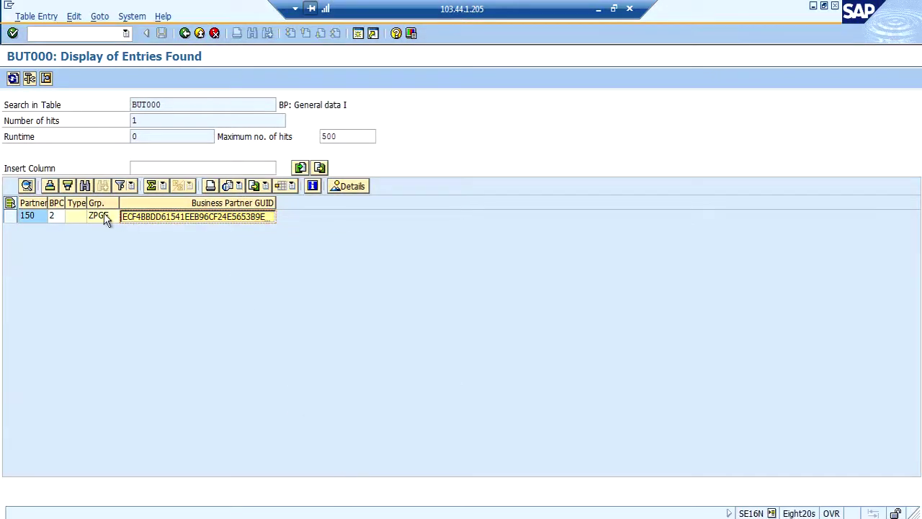
left_click(176, 105)
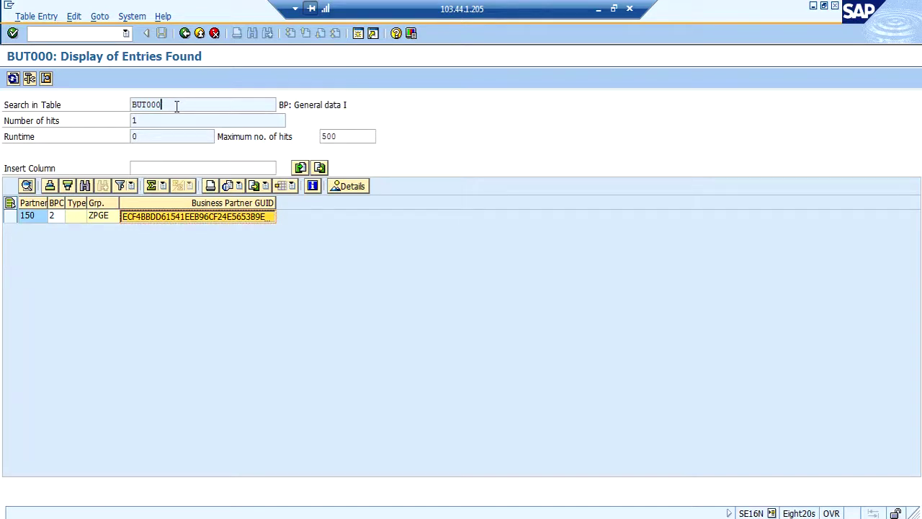
left_click(181, 196)
mouse_move(236, 517)
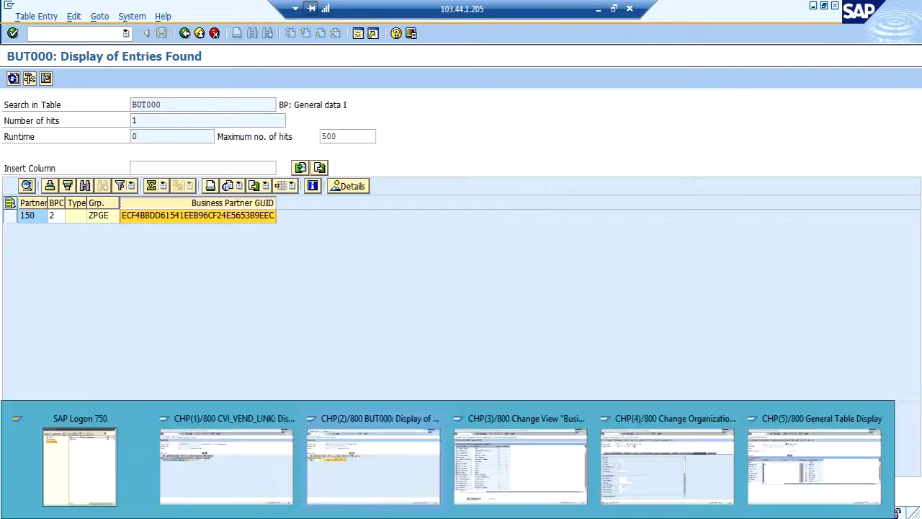
left_click(190, 479)
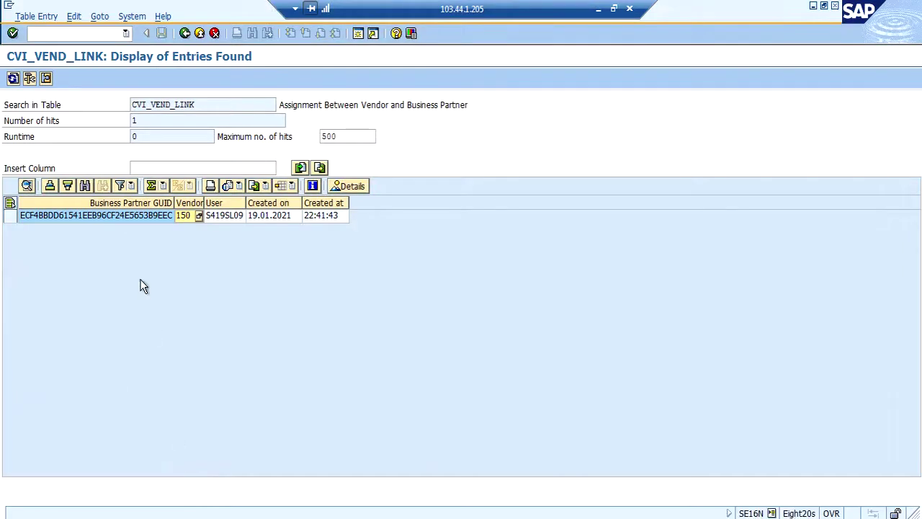